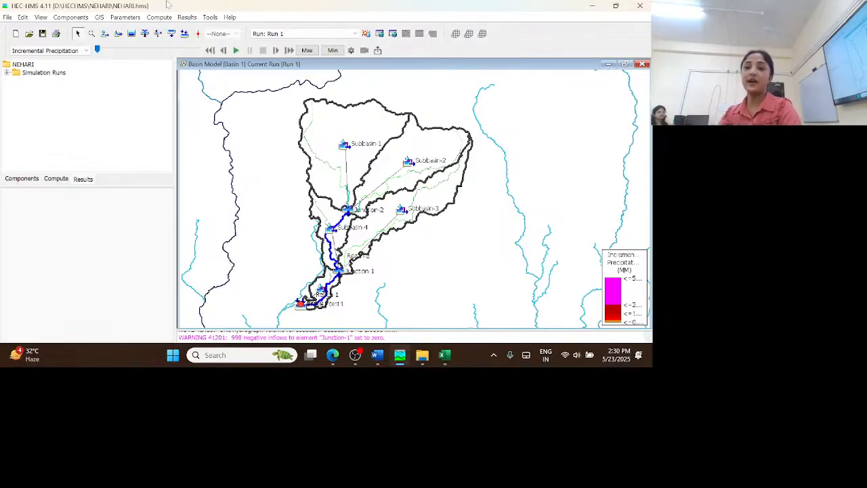
Close the HEC-HMS window with the NEHARI project and minimise the OBS, Word and Excel windows
{"action": "left_click", "coordinate": [642, 6]}
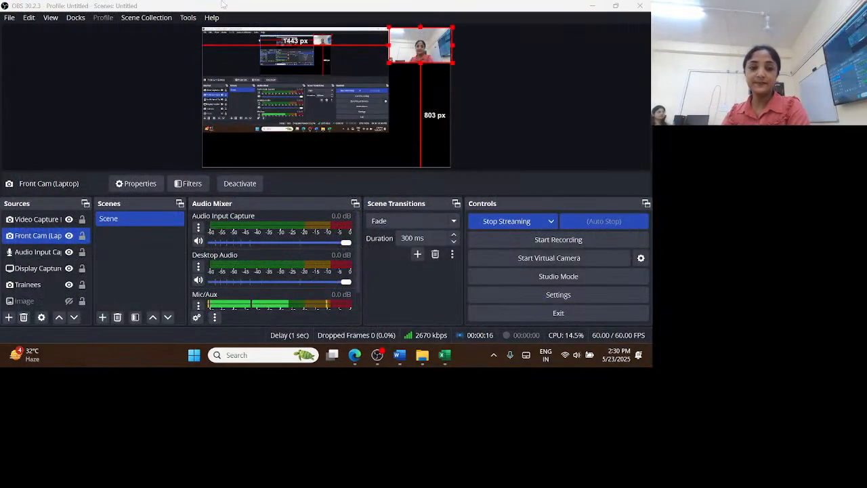
{"action": "left_click", "coordinate": [593, 5]}
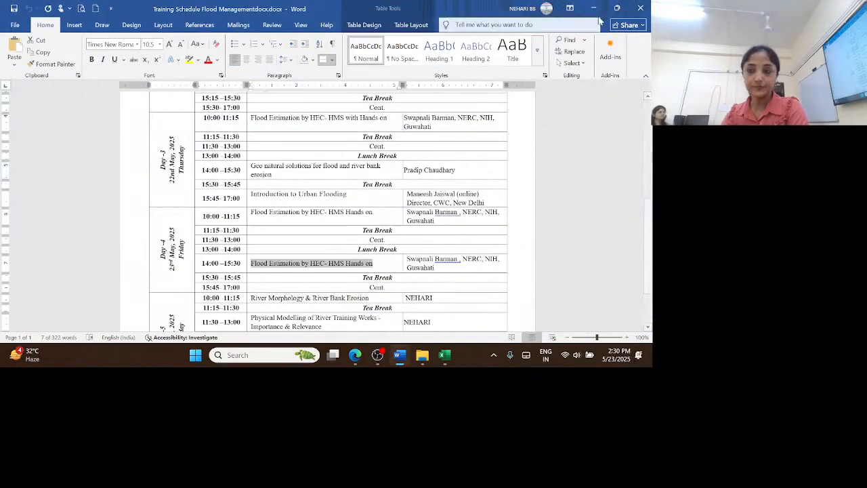
{"action": "left_click", "coordinate": [593, 8]}
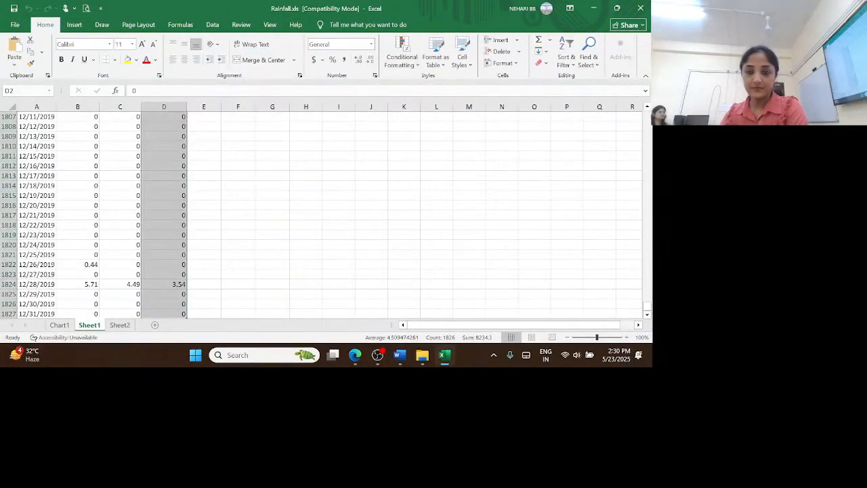
{"action": "left_click", "coordinate": [594, 8]}
{"action": "left_click", "coordinate": [548, 198]}
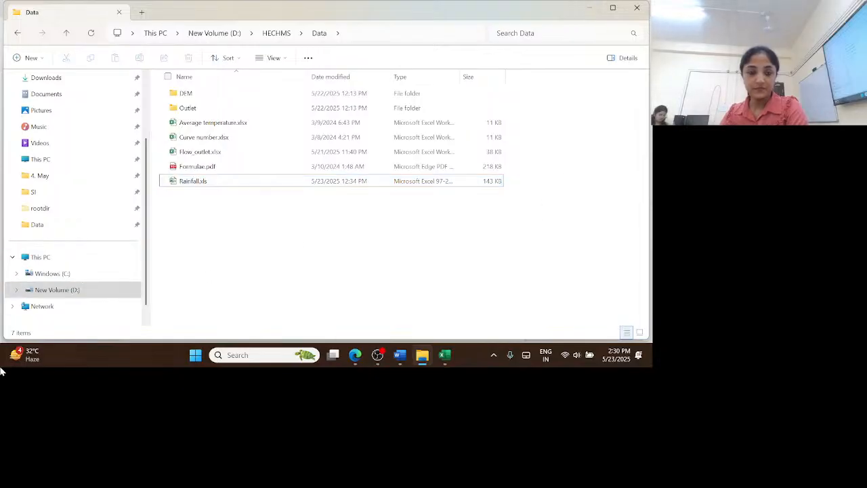
Launch HEC-HMS 4.11 and postpone the new version reminder
{"action": "left_click", "coordinate": [258, 355]}
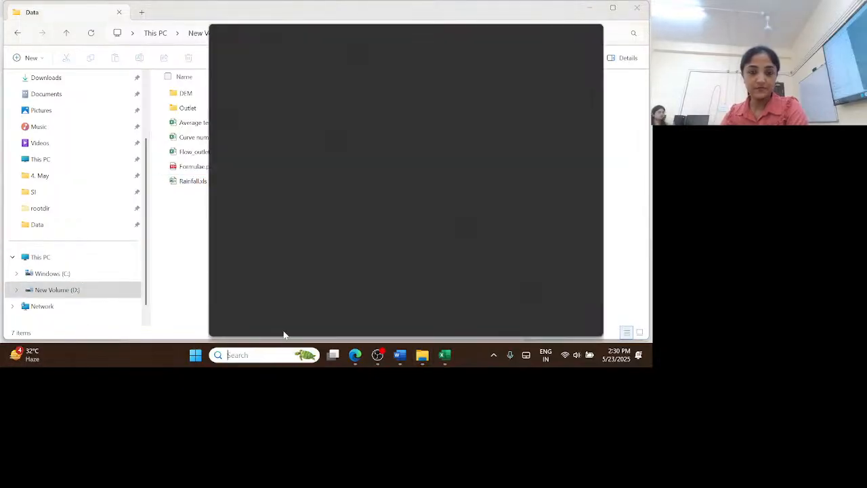
{"action": "type", "text": "HEC"}
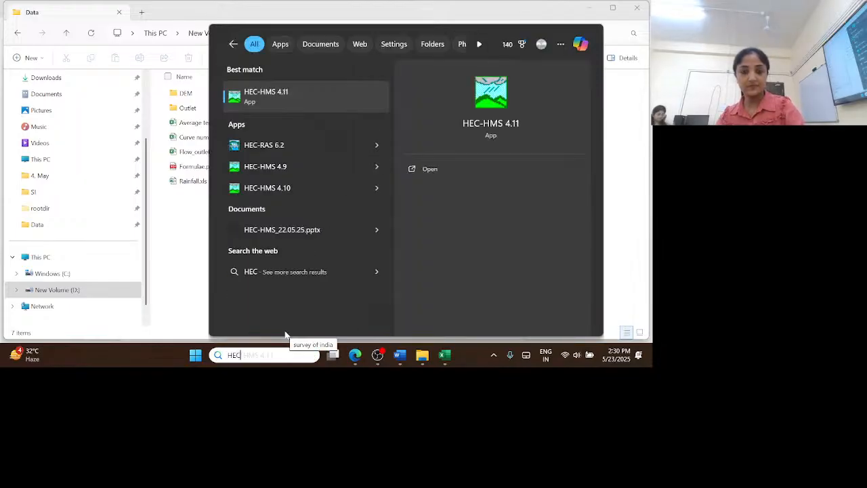
{"action": "left_click", "coordinate": [275, 102]}
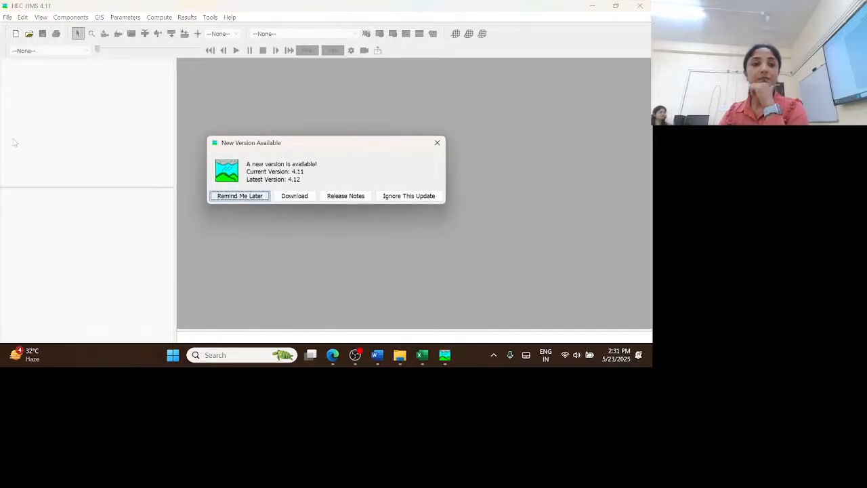
{"action": "left_click", "coordinate": [237, 196]}
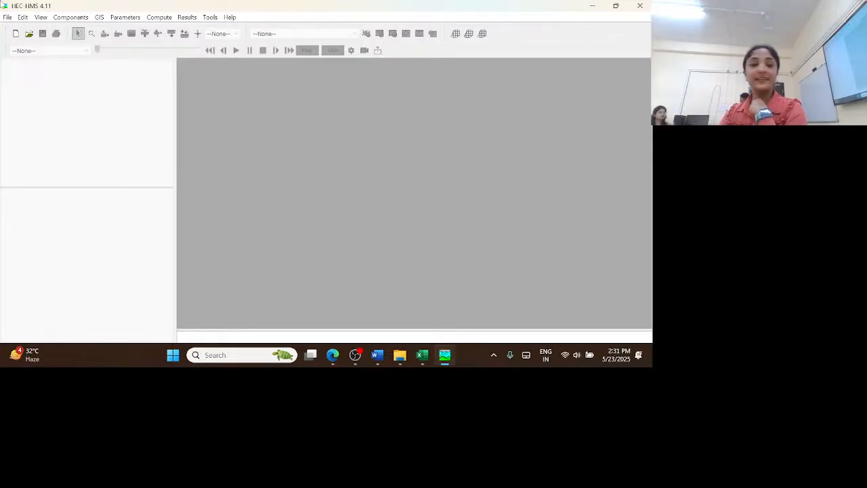
Create a new project named NEHARI2 in the D:\HECHMS folder
{"action": "left_click", "coordinate": [8, 18]}
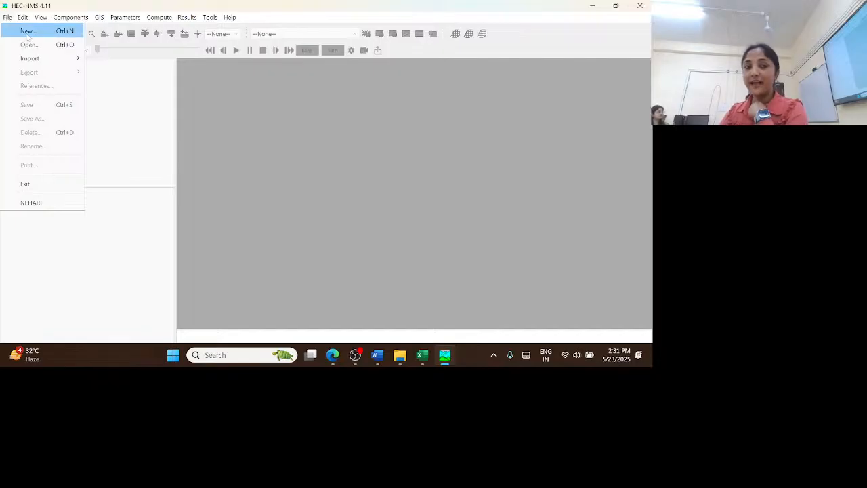
{"action": "left_click", "coordinate": [28, 32]}
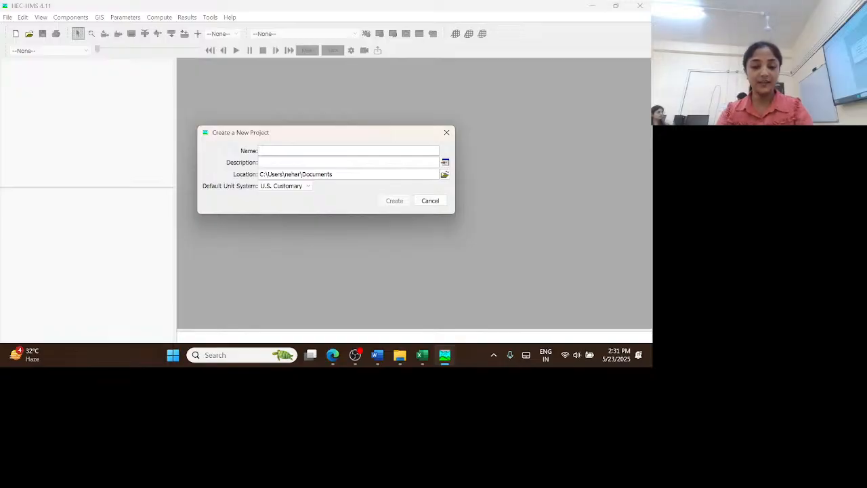
{"action": "type", "text": "NEHARI2"}
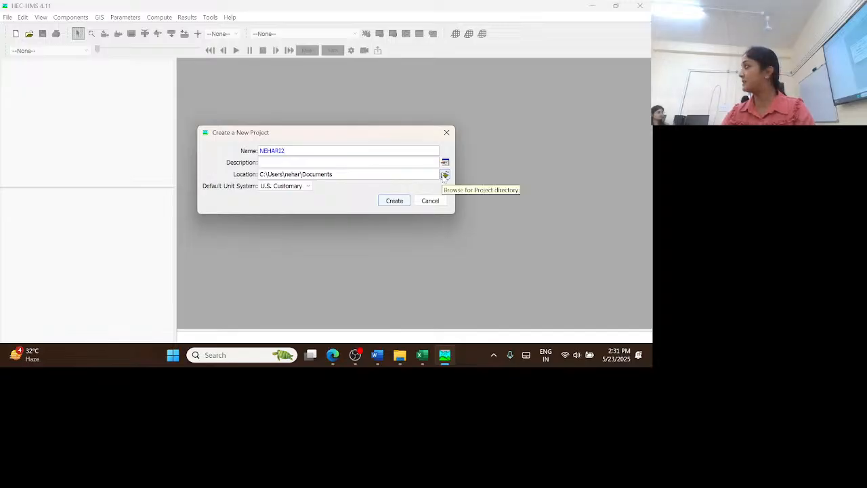
{"action": "left_click", "coordinate": [445, 175]}
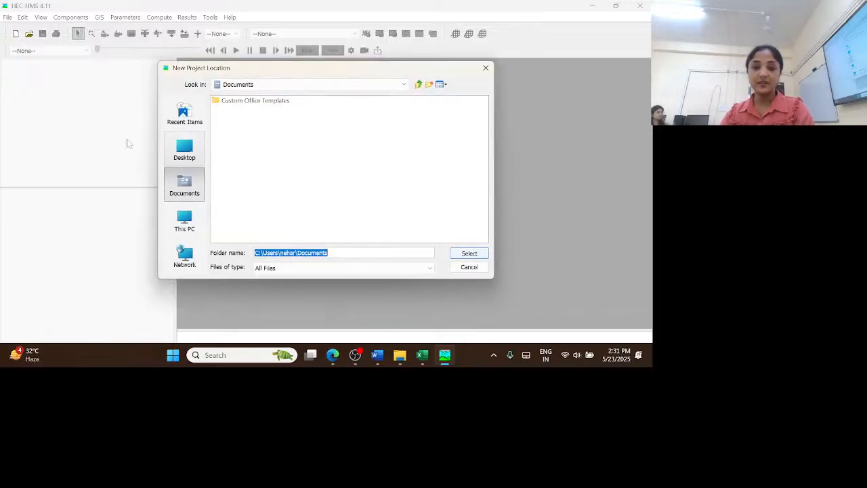
{"action": "left_click", "coordinate": [185, 220]}
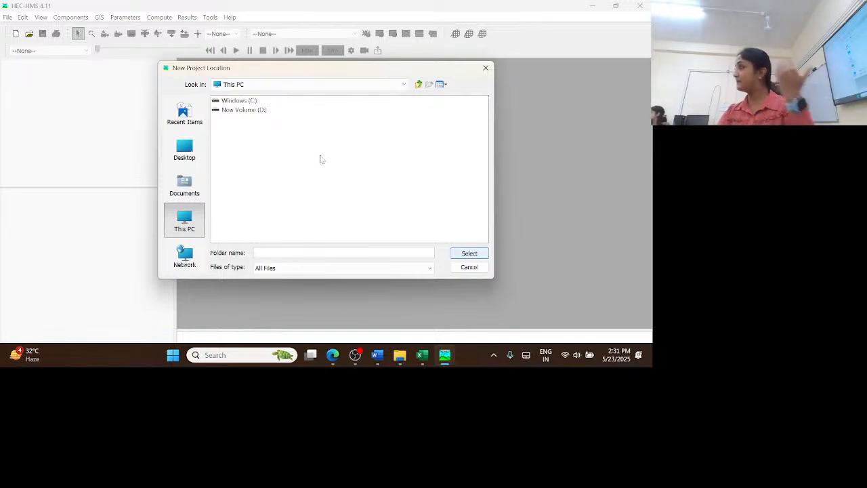
{"action": "double_click", "coordinate": [242, 110]}
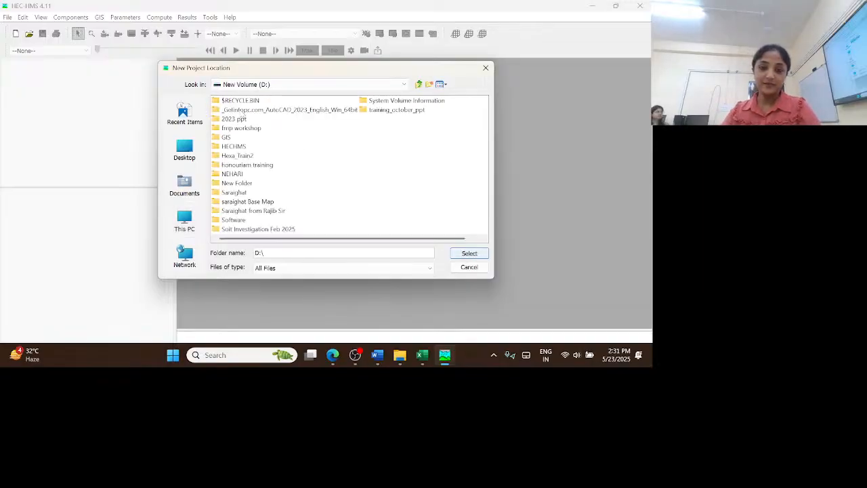
{"action": "left_click", "coordinate": [243, 148]}
{"action": "left_click", "coordinate": [470, 252]}
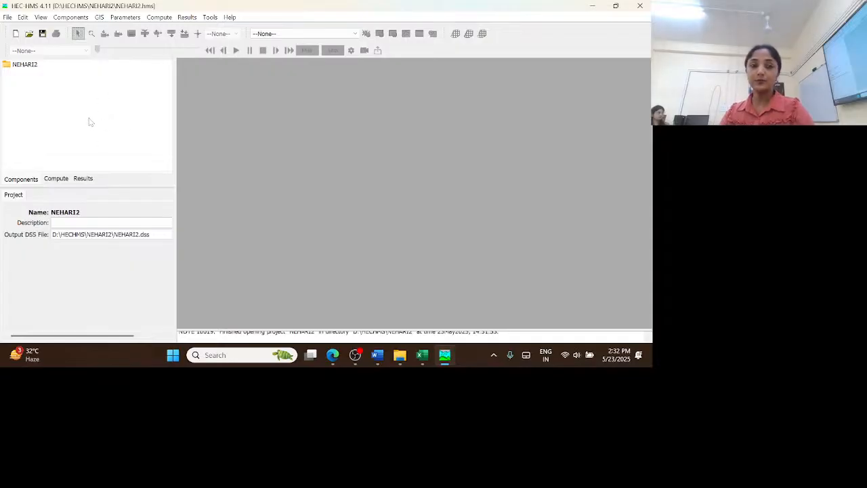
Start a new terrain data component with the name Terrain 1
{"action": "left_click", "coordinate": [101, 18]}
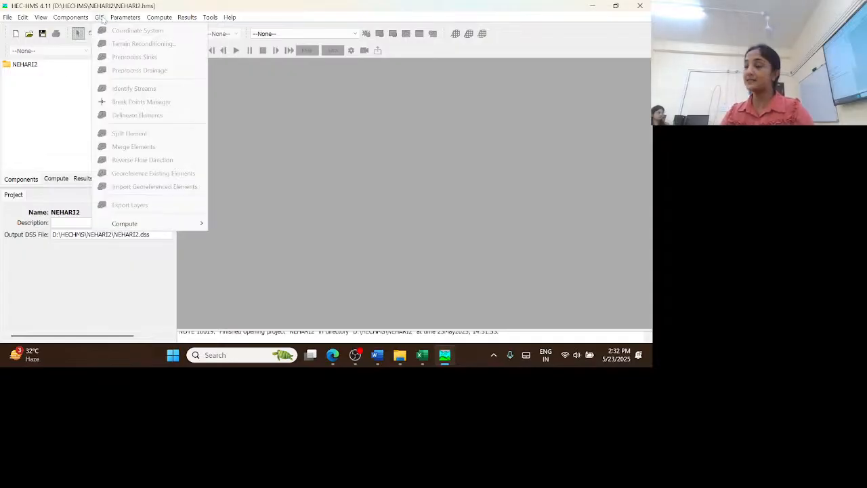
{"action": "mouse_move", "coordinate": [79, 19]}
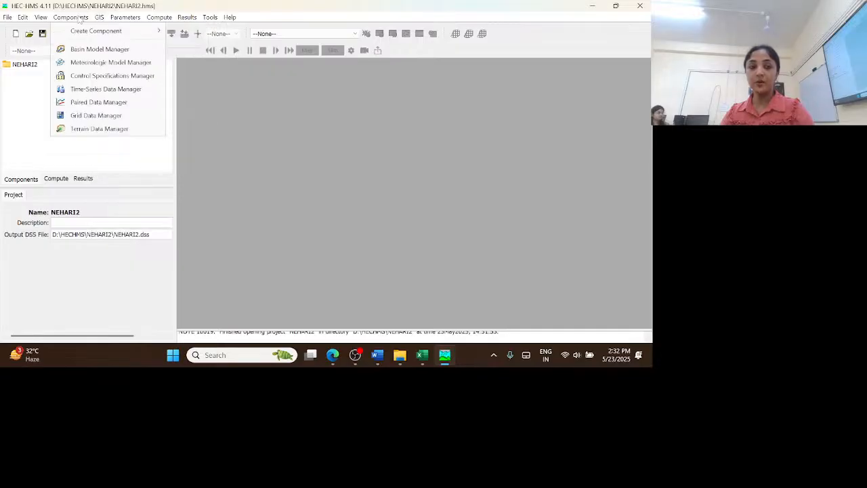
{"action": "left_click", "coordinate": [87, 134]}
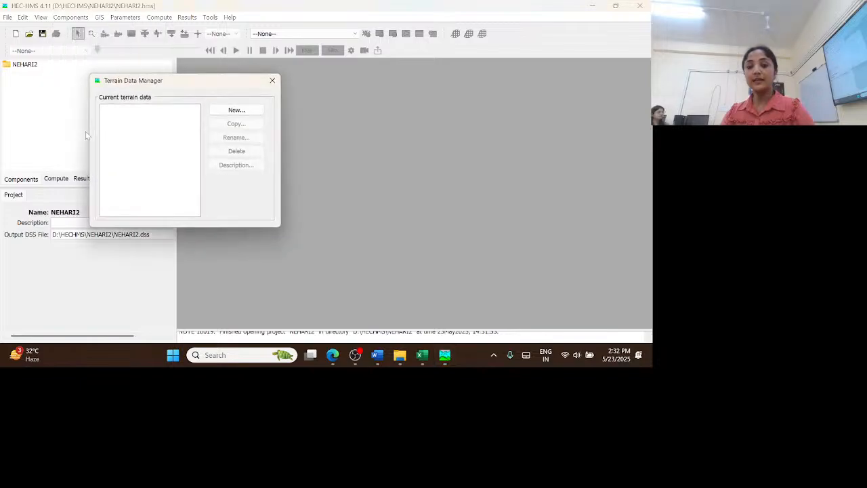
{"action": "left_click", "coordinate": [235, 114]}
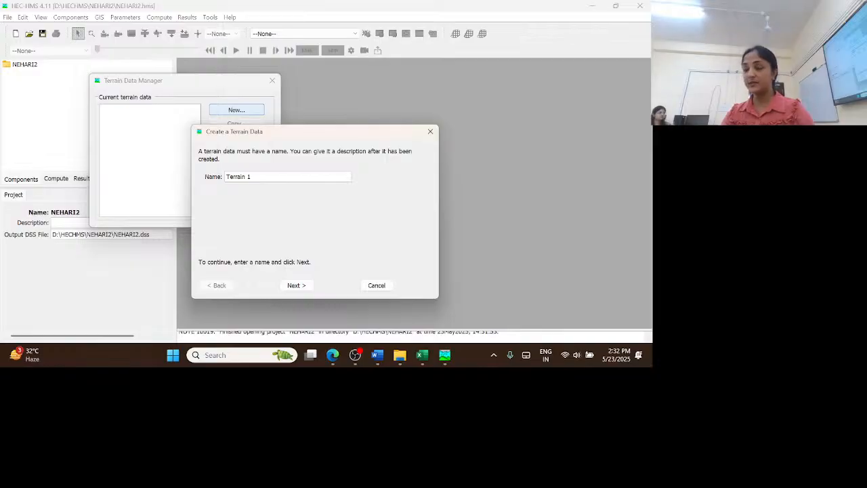
{"action": "left_click", "coordinate": [296, 286]}
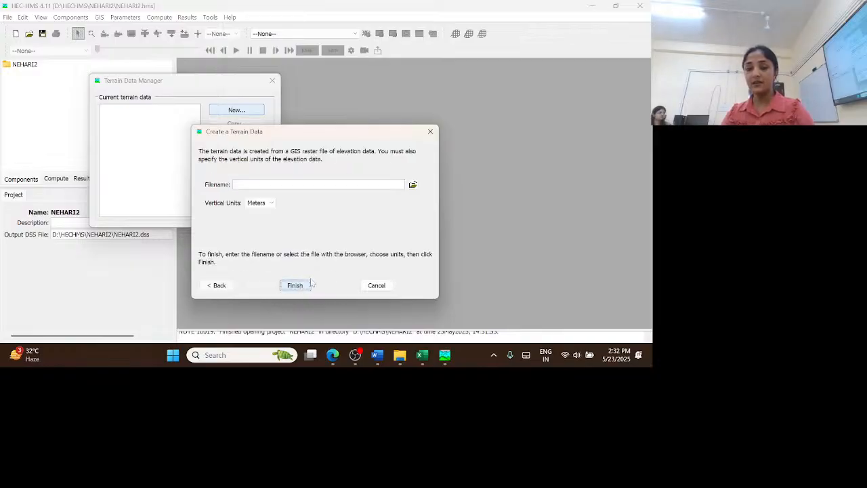
Choose elevation.tif from D:\HECHMS\Data\DEM as the terrain's elevation raster
{"action": "left_click", "coordinate": [412, 185]}
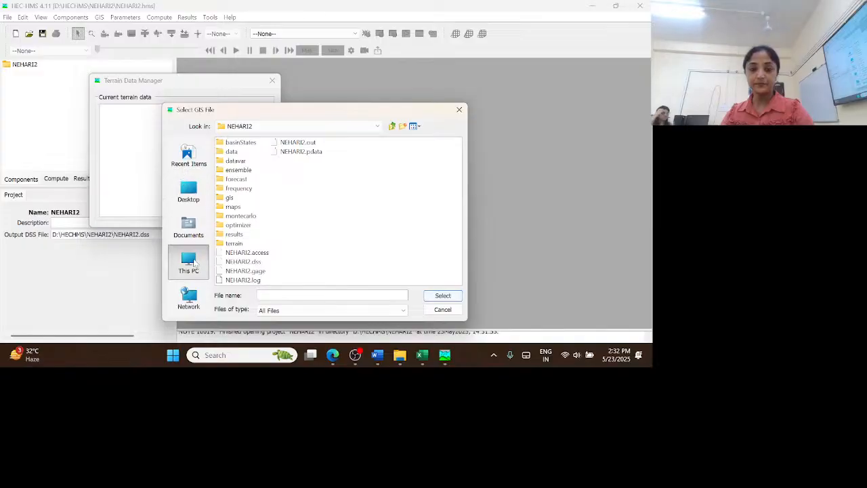
{"action": "left_click", "coordinate": [189, 263]}
{"action": "double_click", "coordinate": [250, 151]}
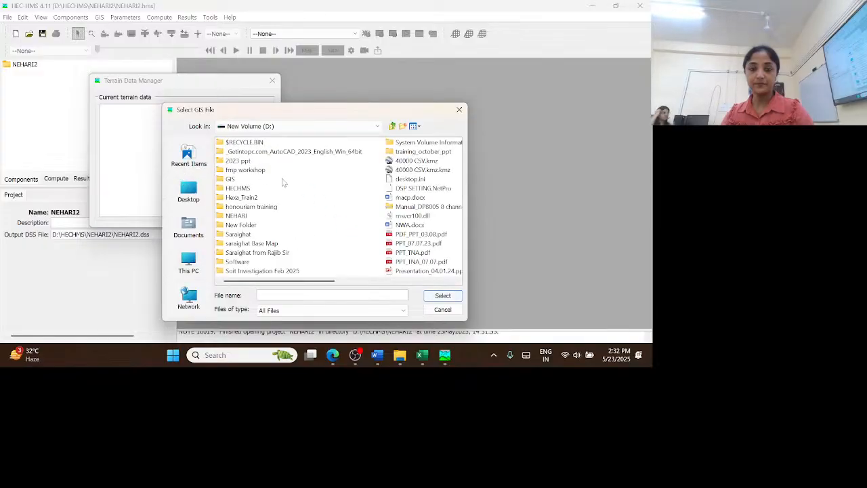
{"action": "double_click", "coordinate": [244, 188]}
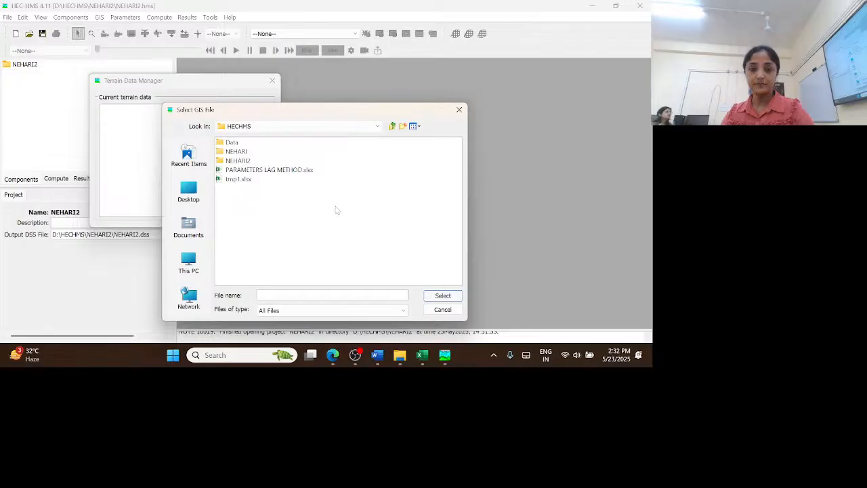
{"action": "double_click", "coordinate": [231, 142]}
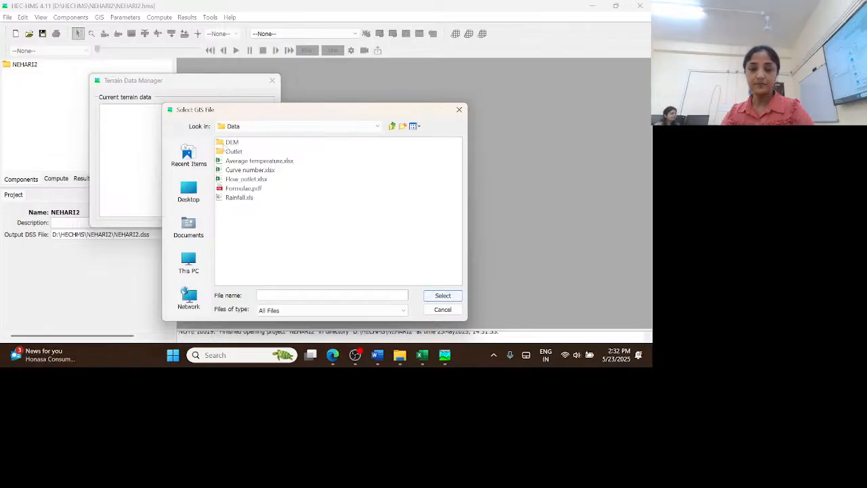
{"action": "double_click", "coordinate": [232, 142]}
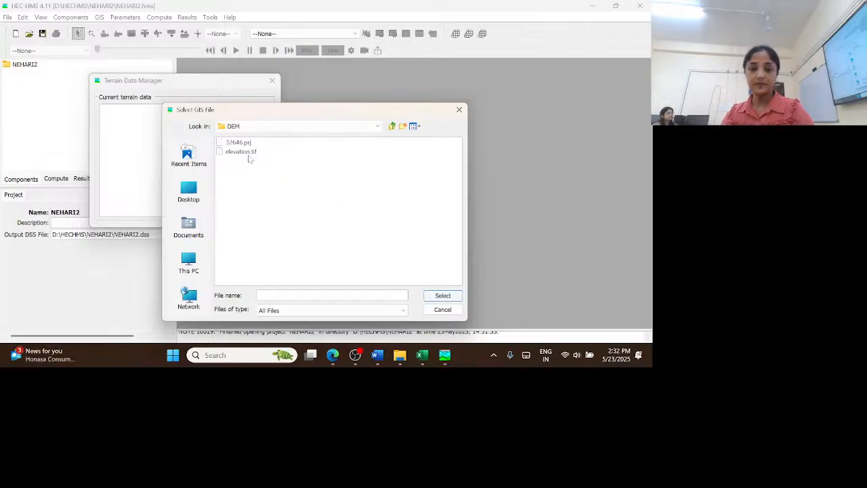
{"action": "left_click", "coordinate": [244, 152]}
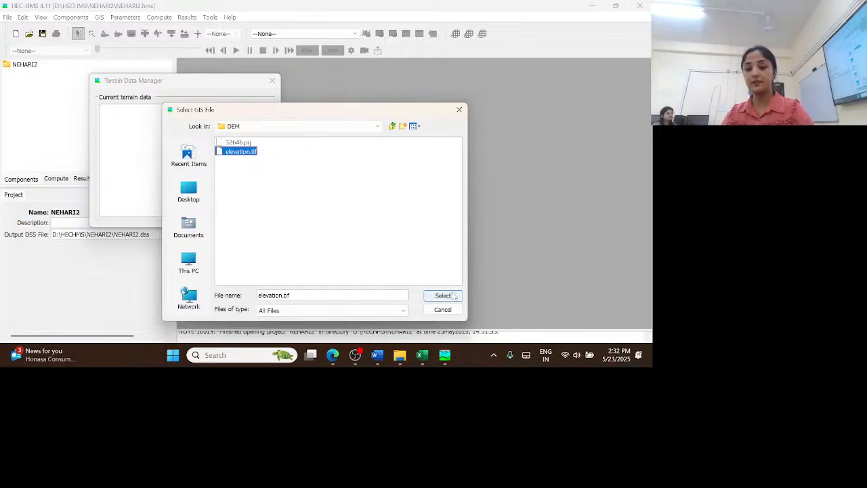
{"action": "left_click", "coordinate": [444, 295]}
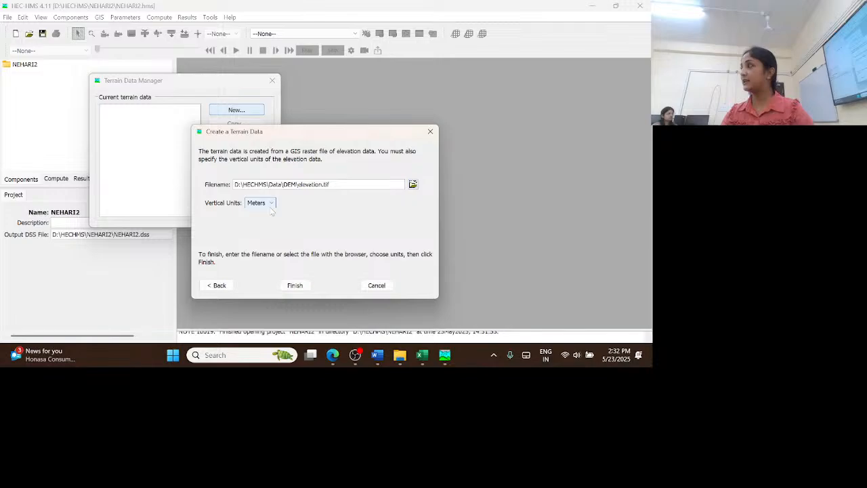
Finish creating the terrain with vertical units in meters and display the properties of Terrain 1
{"action": "left_click", "coordinate": [296, 285]}
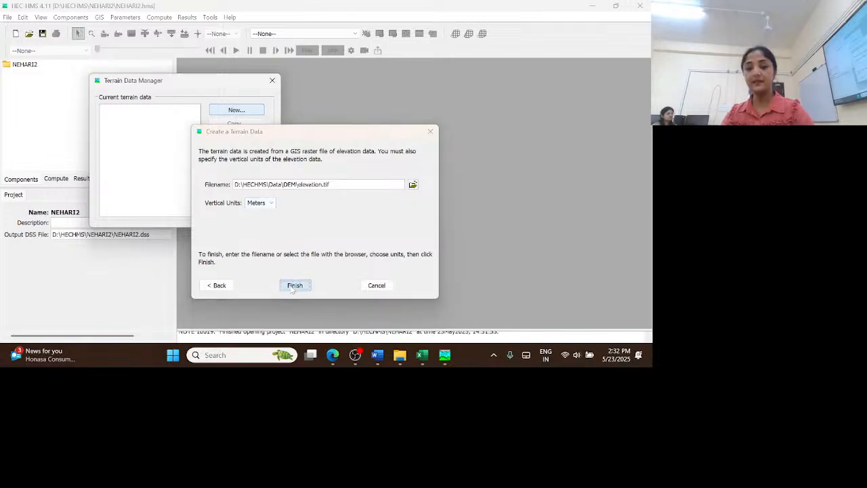
{"action": "left_click", "coordinate": [273, 79]}
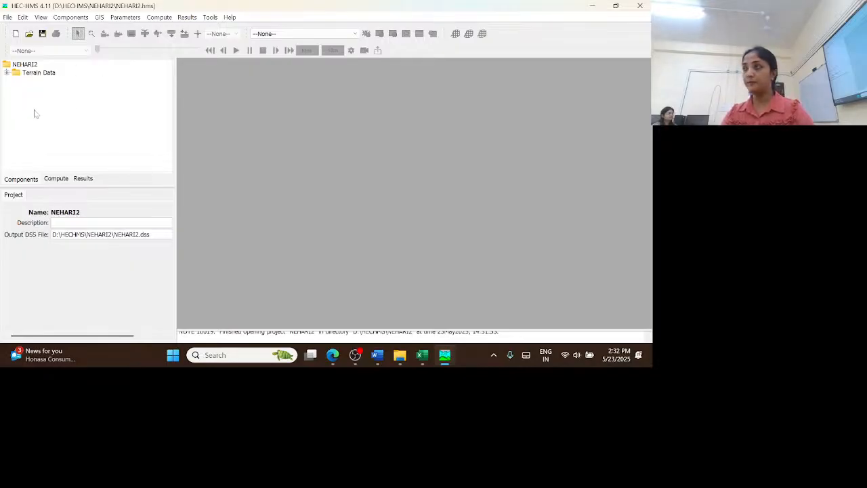
{"action": "left_click", "coordinate": [7, 73]}
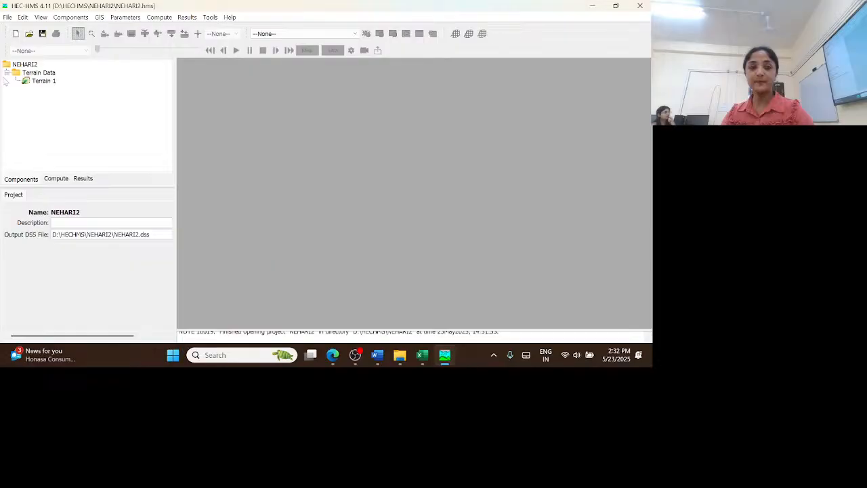
{"action": "left_click", "coordinate": [48, 82]}
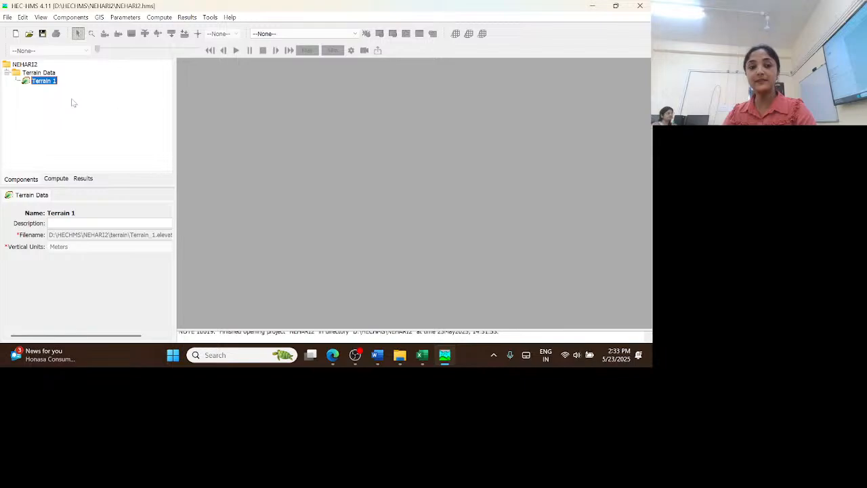
Create a new basin model named Basin 1 and close the basin model manager
{"action": "left_click", "coordinate": [69, 18]}
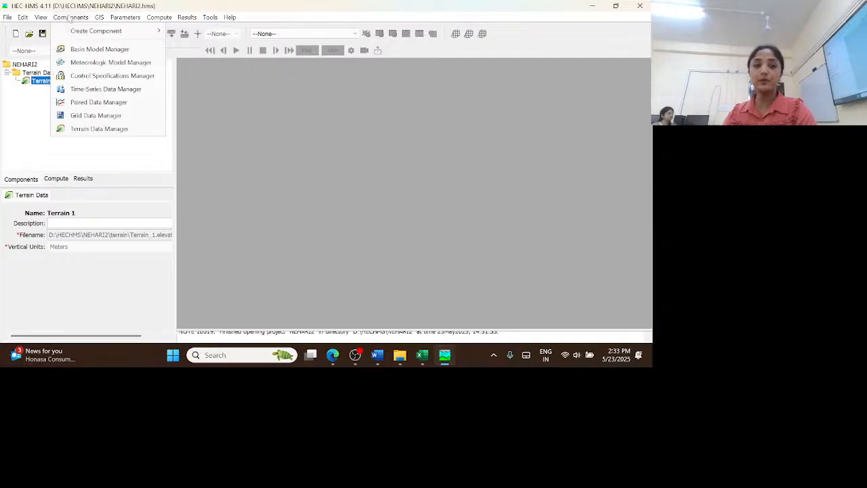
{"action": "left_click", "coordinate": [86, 50]}
{"action": "left_click", "coordinate": [229, 110]}
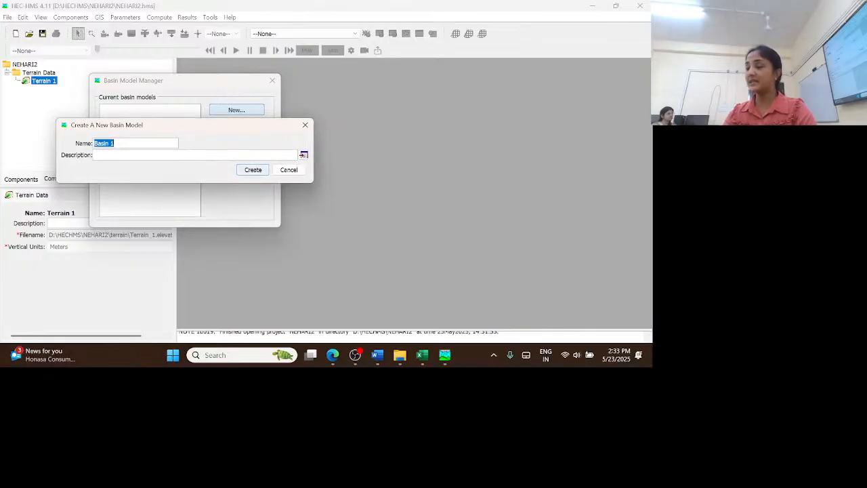
{"action": "left_click", "coordinate": [253, 169]}
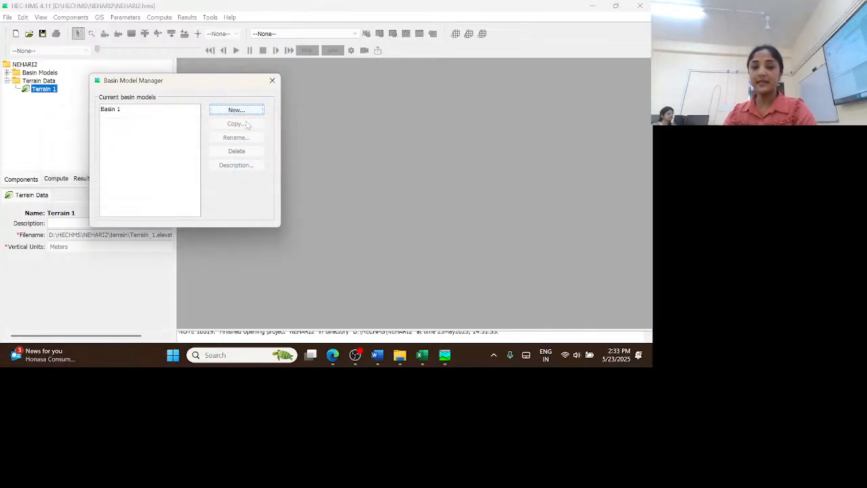
{"action": "left_click", "coordinate": [273, 80]}
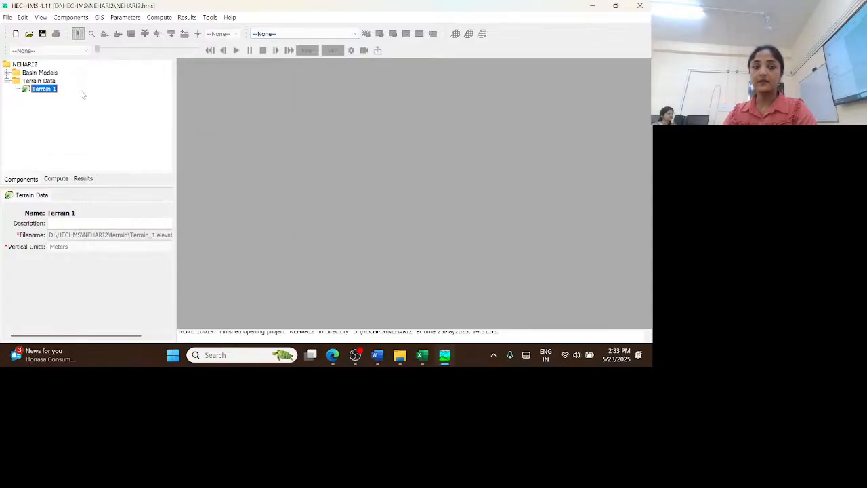
Assign Terrain 1 as the terrain data of Basin 1 and dismiss the coordinate system prompt
{"action": "left_click", "coordinate": [6, 72]}
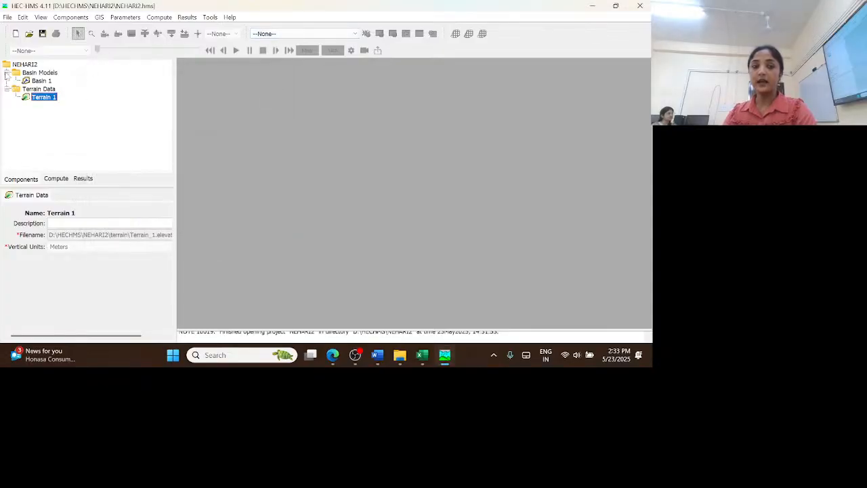
{"action": "left_click", "coordinate": [42, 80]}
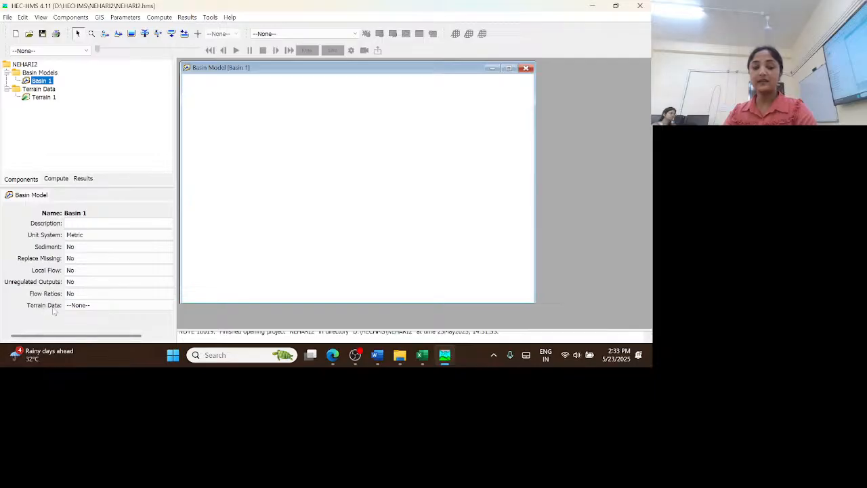
{"action": "left_click", "coordinate": [95, 306]}
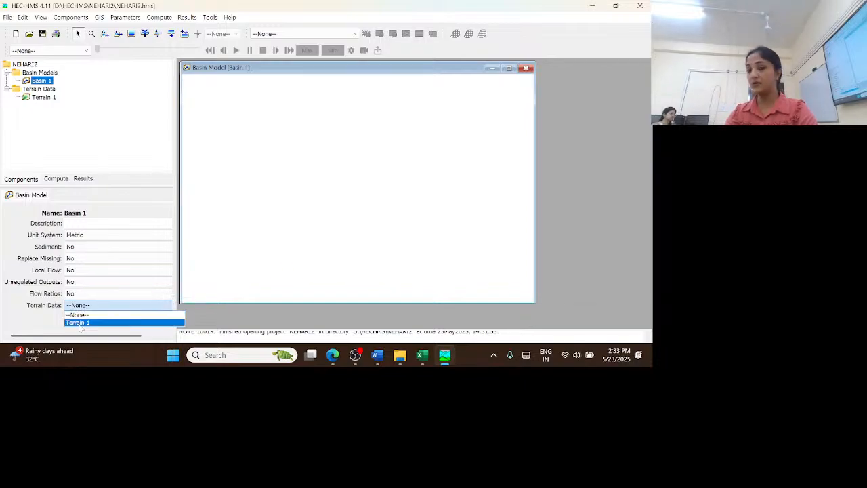
{"action": "left_click", "coordinate": [80, 323]}
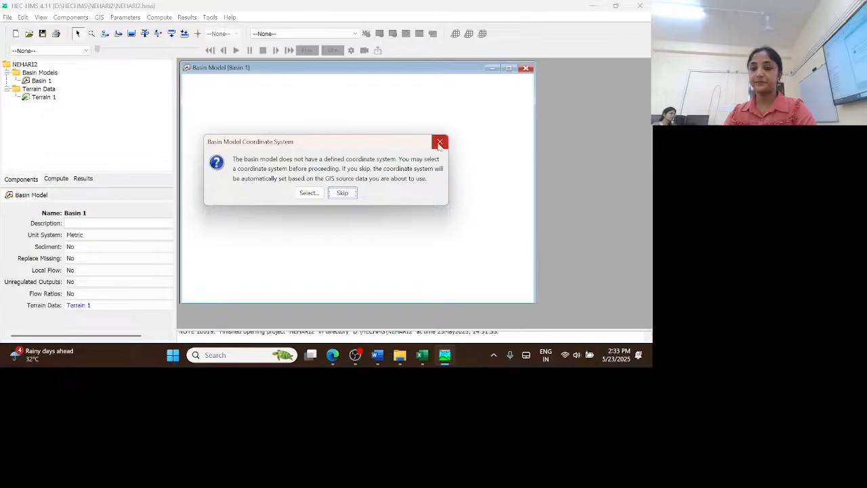
{"action": "left_click", "coordinate": [440, 143]}
{"action": "left_click", "coordinate": [43, 97]}
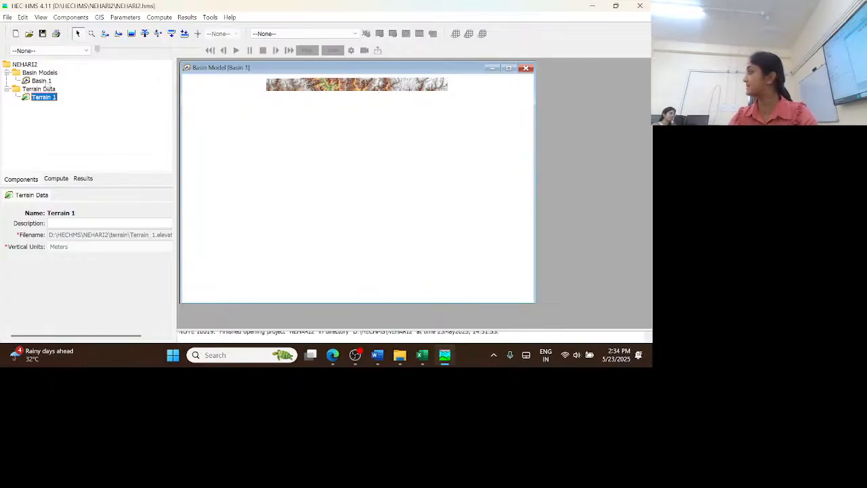
Set Basin 1's coordinate system to the predefined Universal Transverse Mercator, UTM zone 46, Northern hemisphere, WGS 84 datum
{"action": "left_click", "coordinate": [42, 80]}
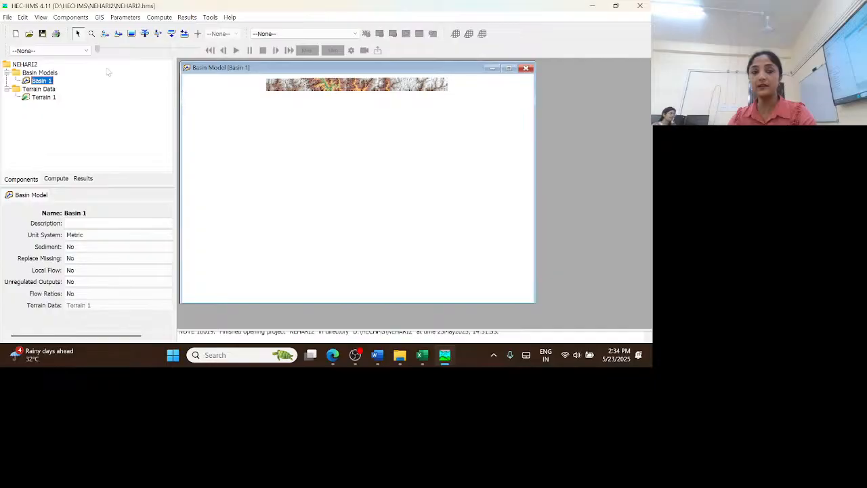
{"action": "left_click", "coordinate": [100, 18]}
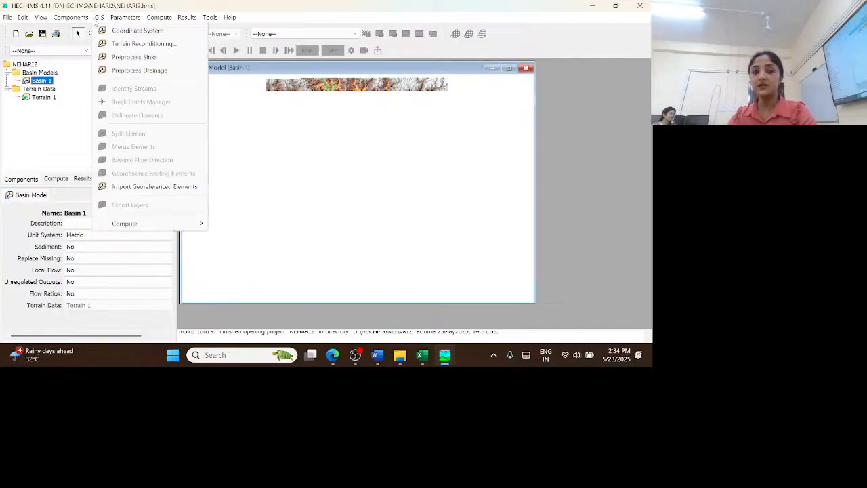
{"action": "left_click", "coordinate": [109, 32]}
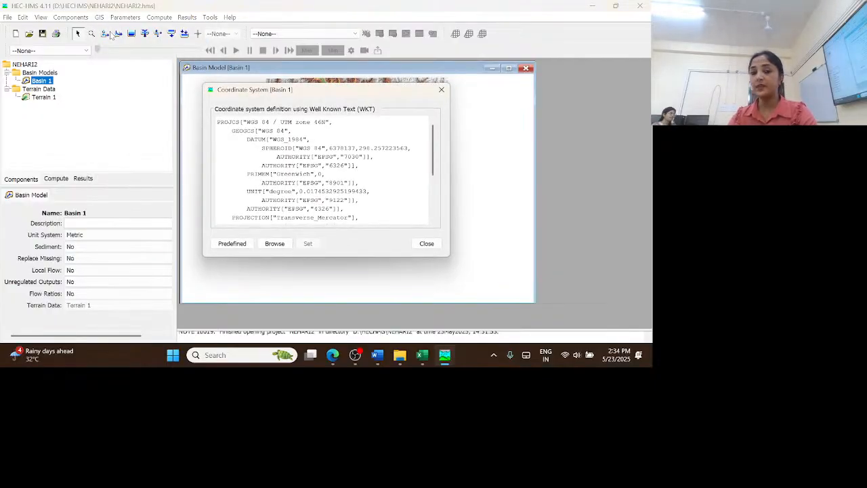
{"action": "left_click", "coordinate": [235, 248]}
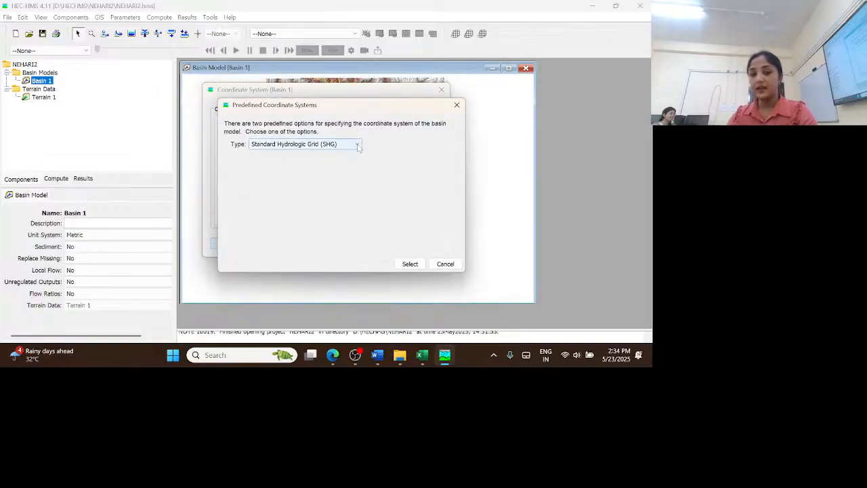
{"action": "left_click", "coordinate": [359, 147]}
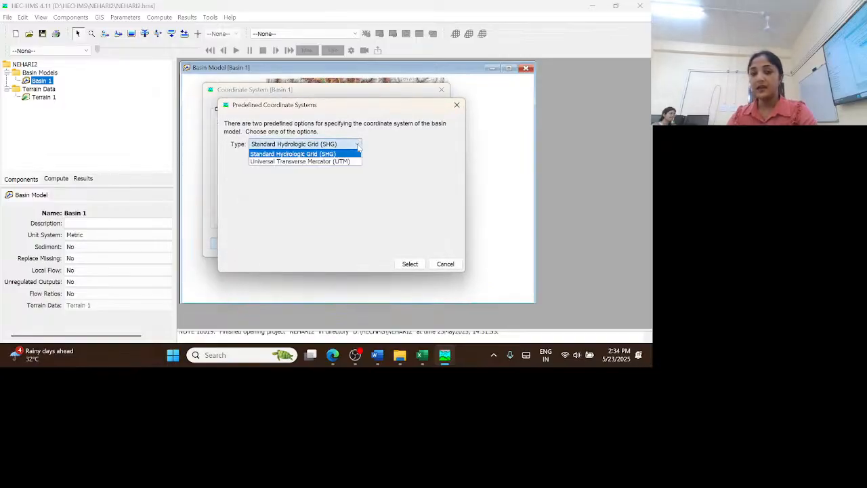
{"action": "left_click", "coordinate": [342, 163]}
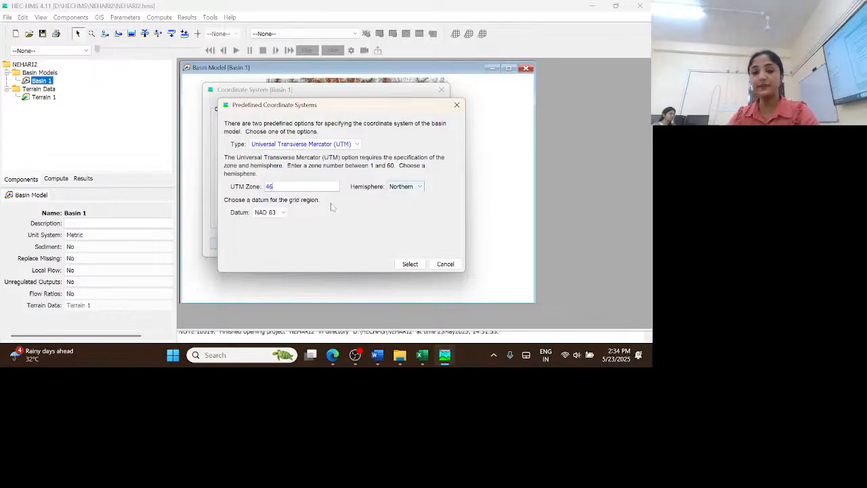
{"action": "left_click", "coordinate": [275, 214]}
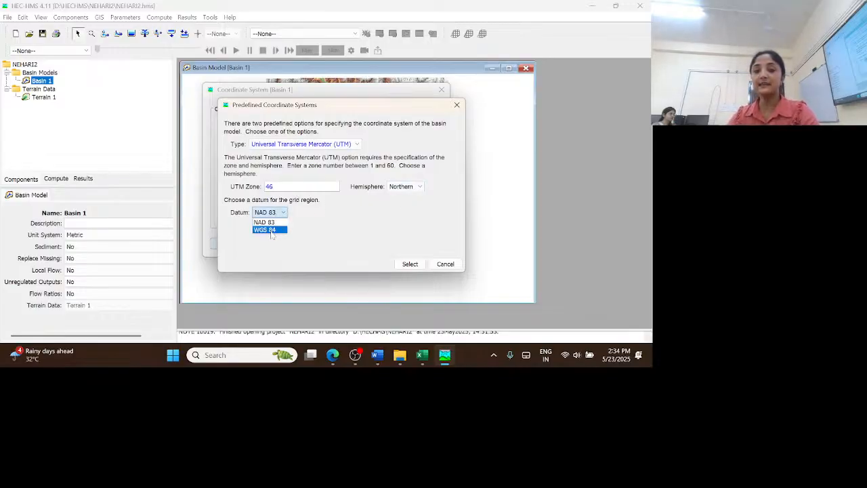
{"action": "left_click", "coordinate": [270, 230]}
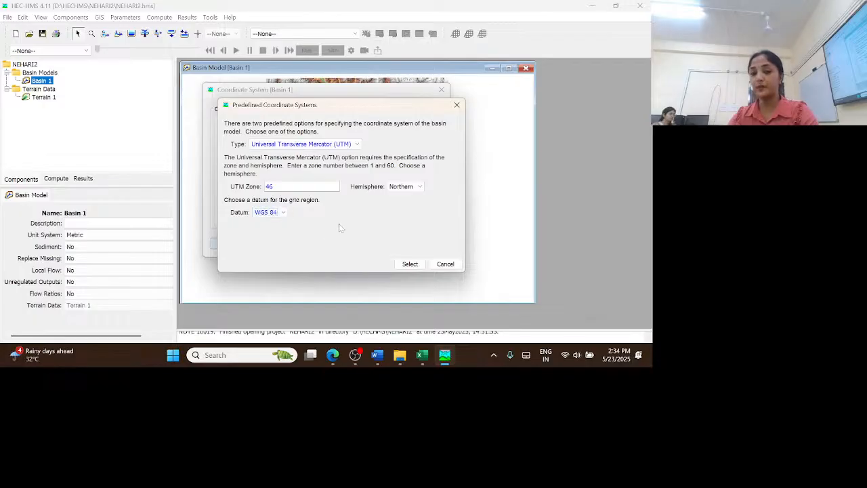
{"action": "left_click", "coordinate": [410, 264]}
{"action": "left_click", "coordinate": [309, 244]}
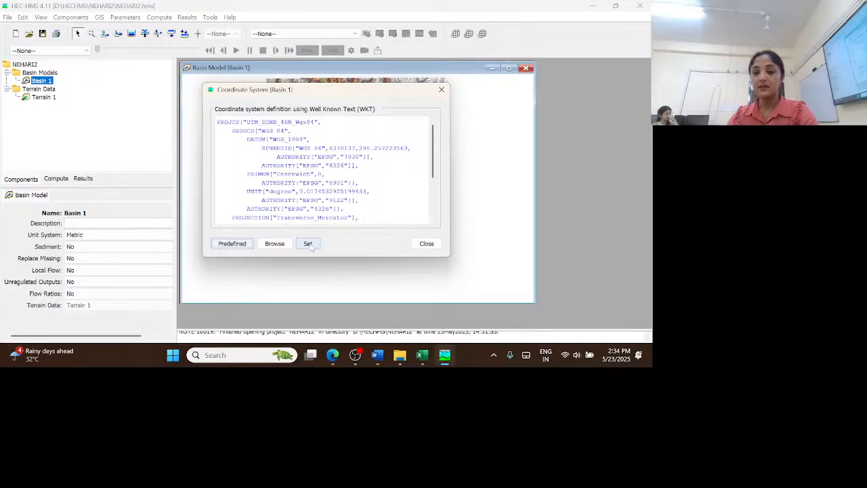
{"action": "left_click", "coordinate": [427, 244]}
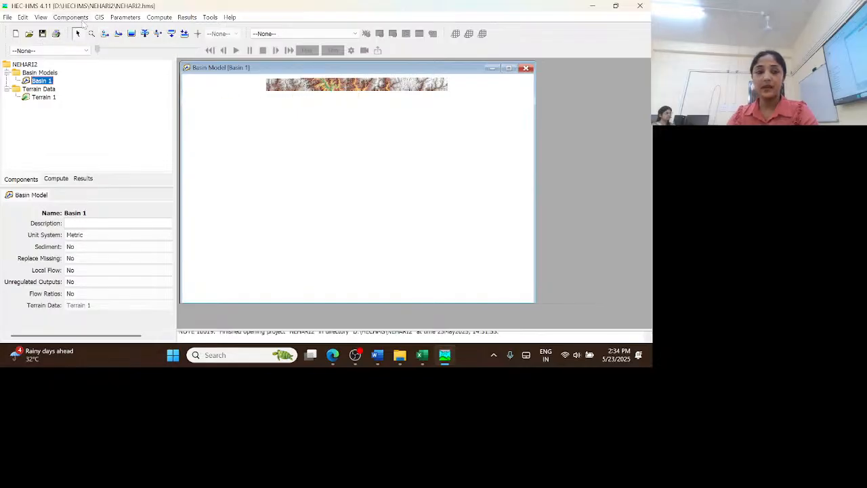
Preprocess the sinks in the terrain of Basin 1
{"action": "left_click", "coordinate": [90, 33]}
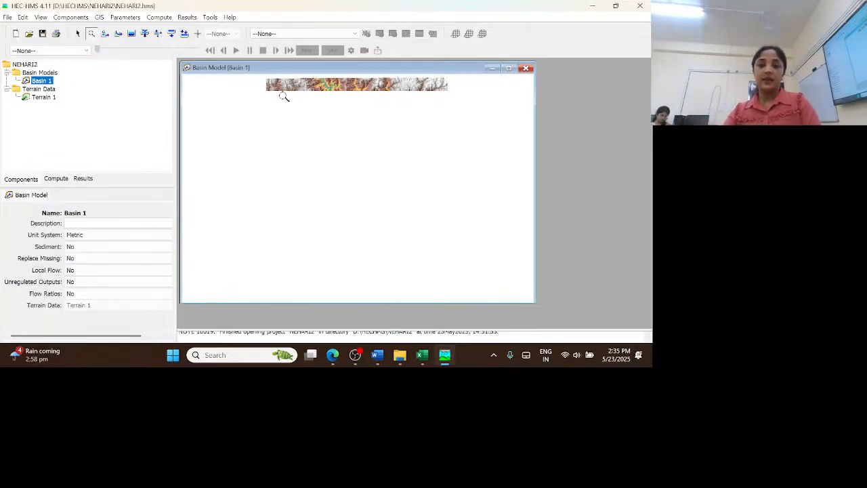
{"action": "left_click_drag", "start_coordinate": [266, 82], "coordinate": [456, 111]}
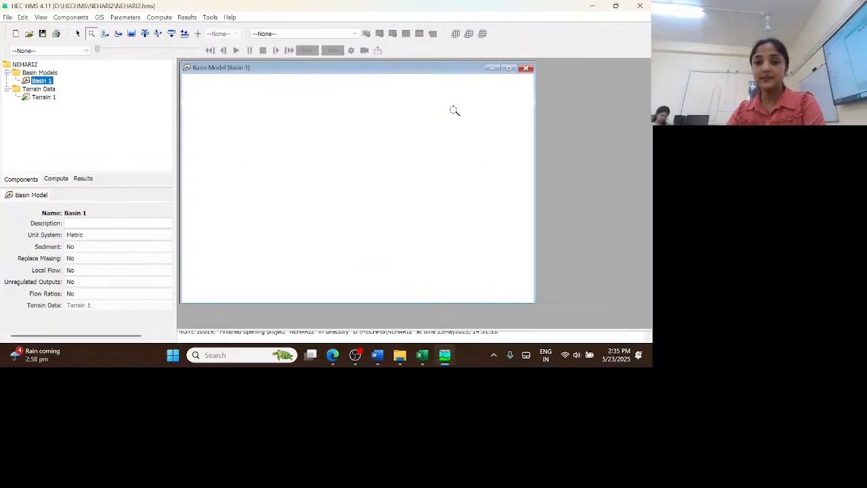
{"action": "left_click_drag", "start_coordinate": [231, 136], "coordinate": [331, 196]}
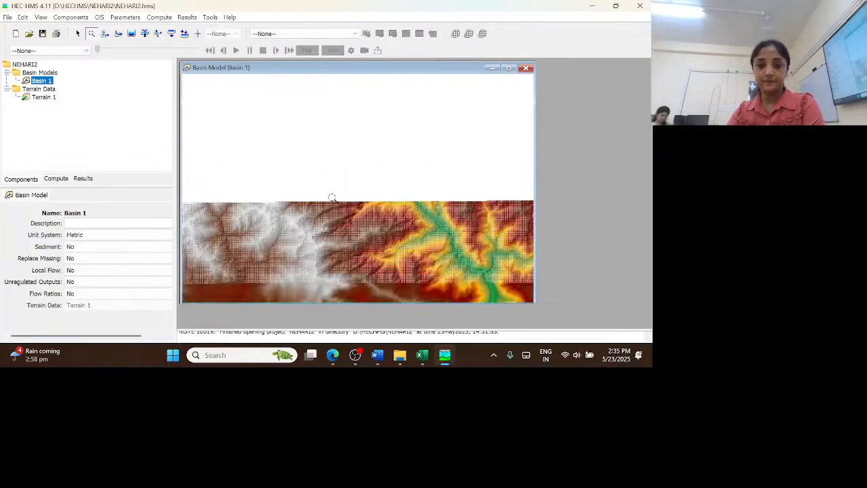
{"action": "left_click", "coordinate": [78, 33]}
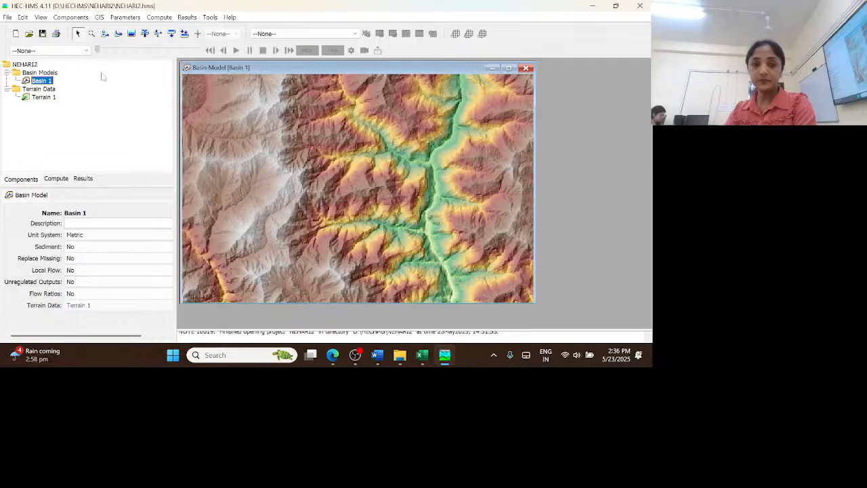
{"action": "left_click", "coordinate": [99, 17]}
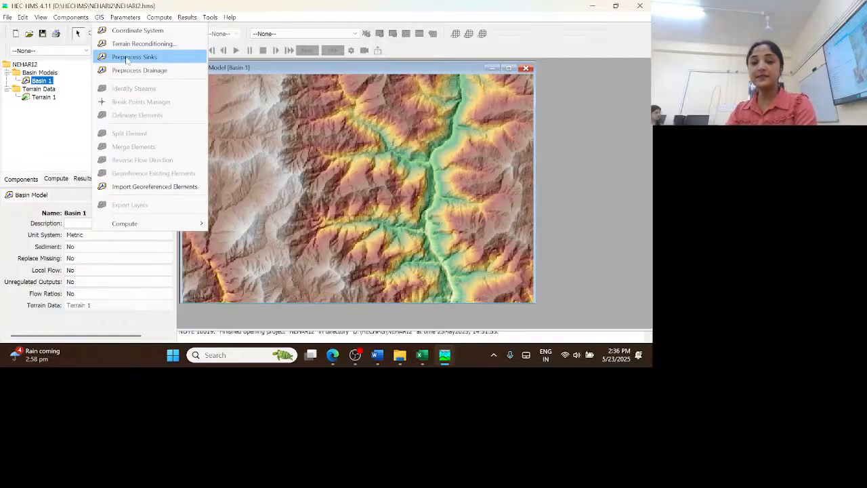
{"action": "left_click", "coordinate": [126, 59]}
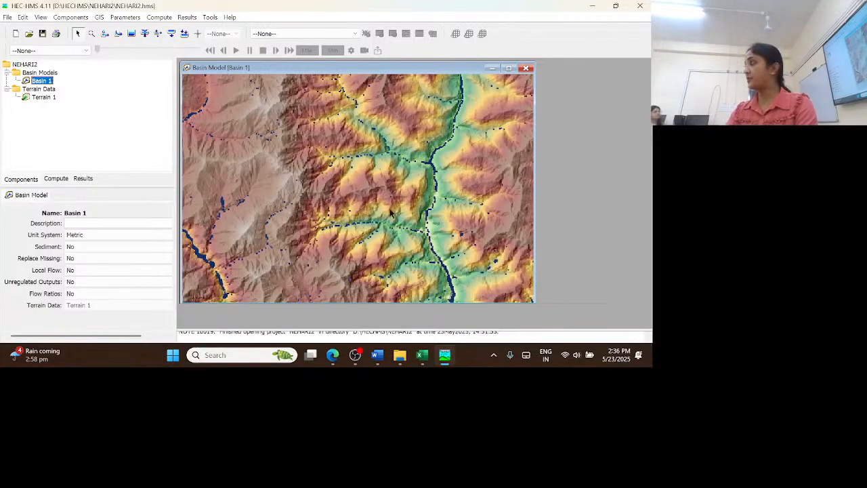
Start drainage preprocessing for Basin 1 and move its progress window slightly higher over the map
{"action": "left_click", "coordinate": [98, 18]}
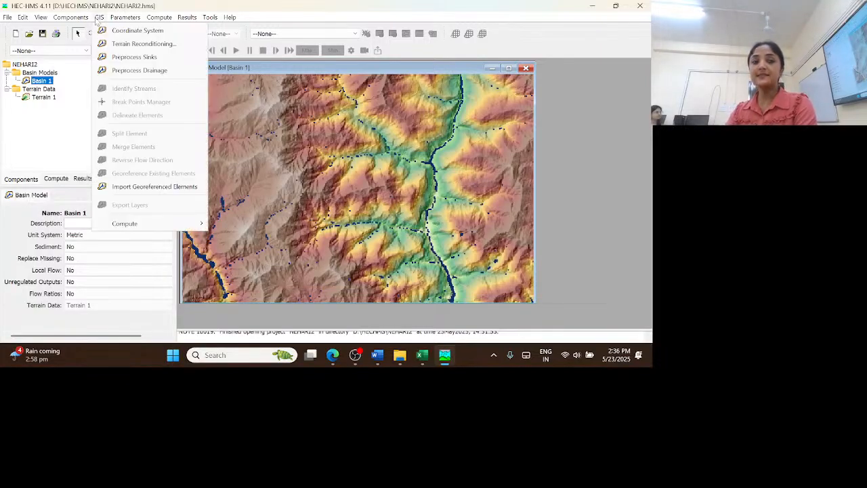
{"action": "left_click", "coordinate": [126, 73]}
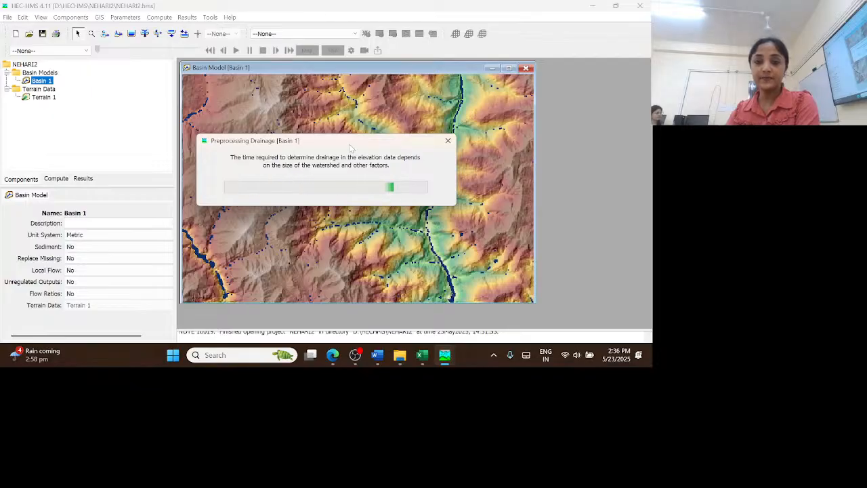
{"action": "left_click_drag", "start_coordinate": [350, 143], "coordinate": [365, 117]}
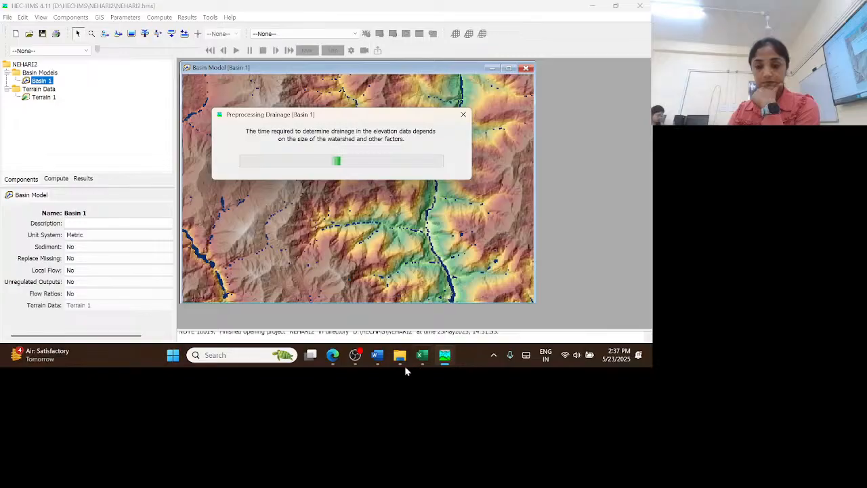
Switch to File Explorer and open PARAMETERS LAG METHOD.xlsx and tmp1.xlsx from D:\HECHMS in Excel
{"action": "mouse_move", "coordinate": [400, 361]}
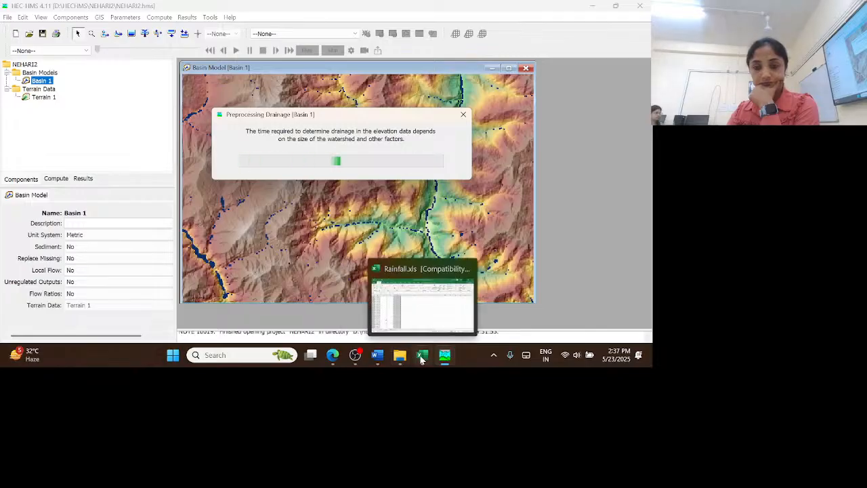
{"action": "left_click", "coordinate": [400, 358]}
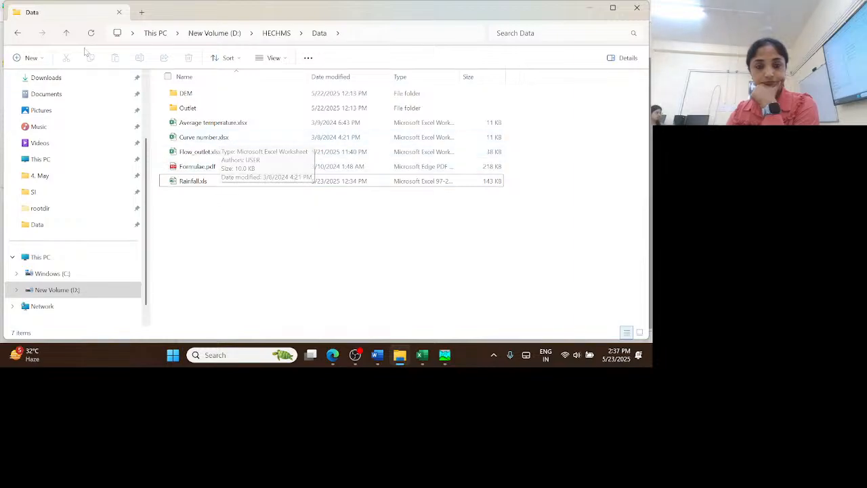
{"action": "left_click", "coordinate": [67, 34]}
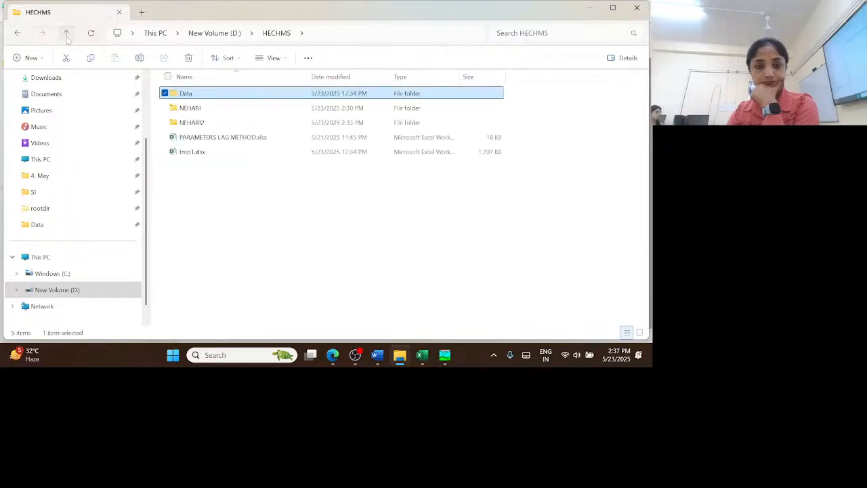
{"action": "double_click", "coordinate": [198, 138]}
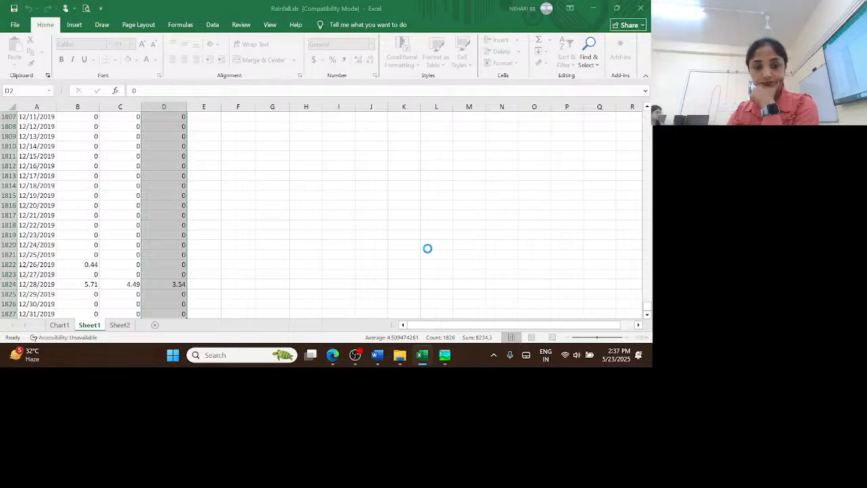
{"action": "left_click", "coordinate": [399, 357]}
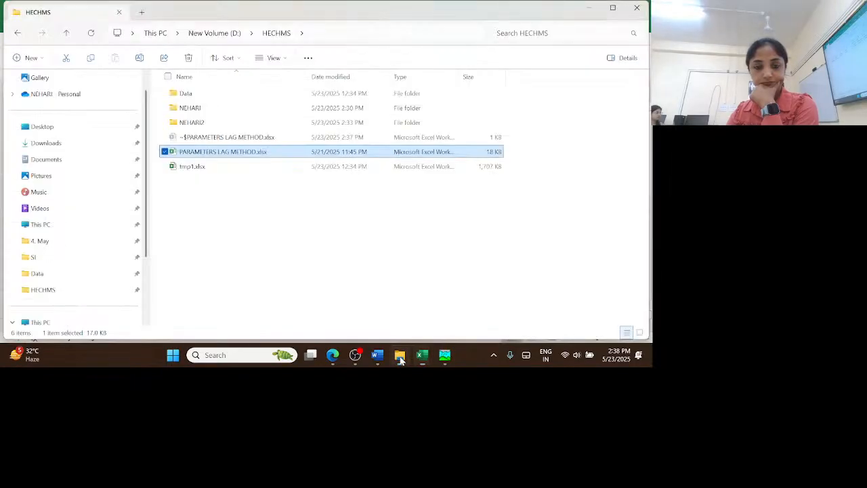
{"action": "double_click", "coordinate": [194, 167]}
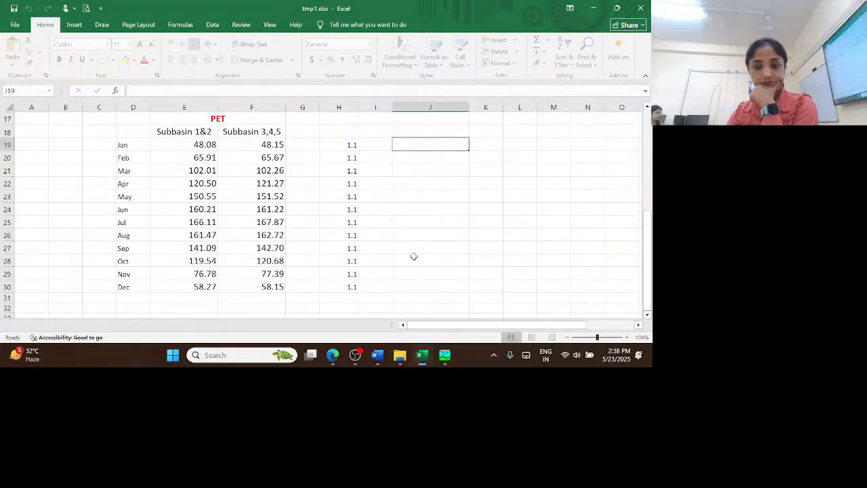
Minimize both opened workbooks and switch back to the HEC-HMS drainage preprocessing window
{"action": "left_click", "coordinate": [593, 8]}
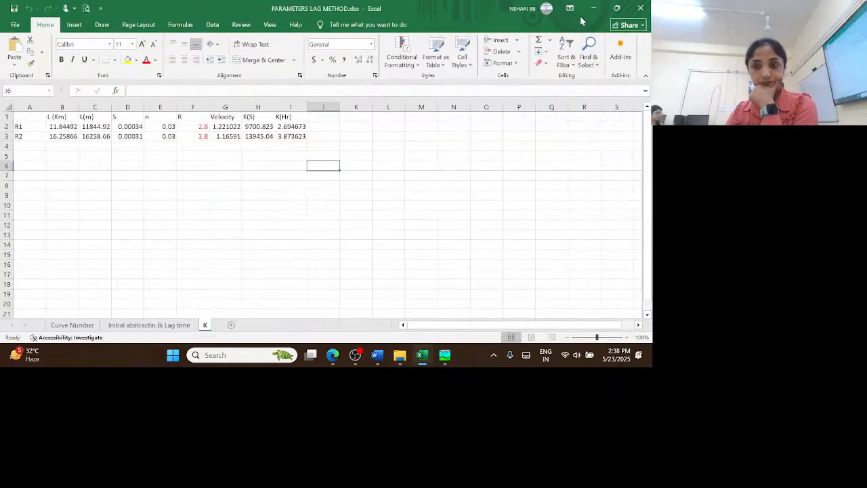
{"action": "left_click", "coordinate": [594, 8]}
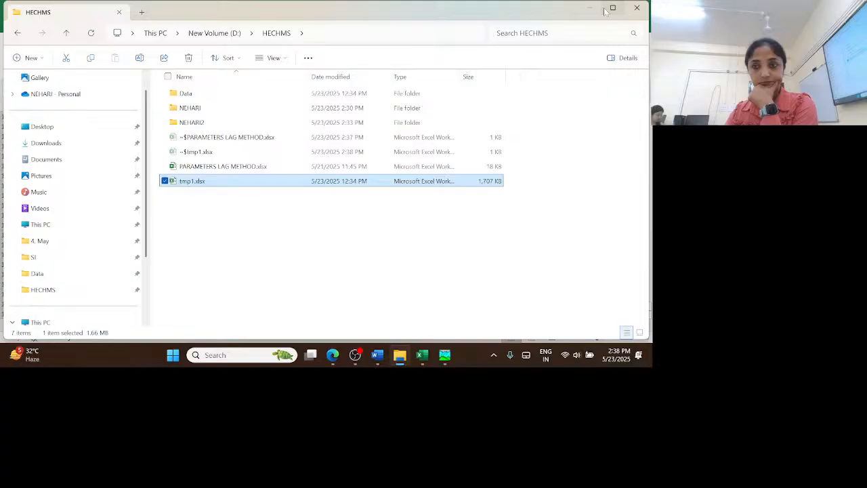
{"action": "left_click", "coordinate": [445, 355]}
{"action": "left_click", "coordinate": [444, 358]}
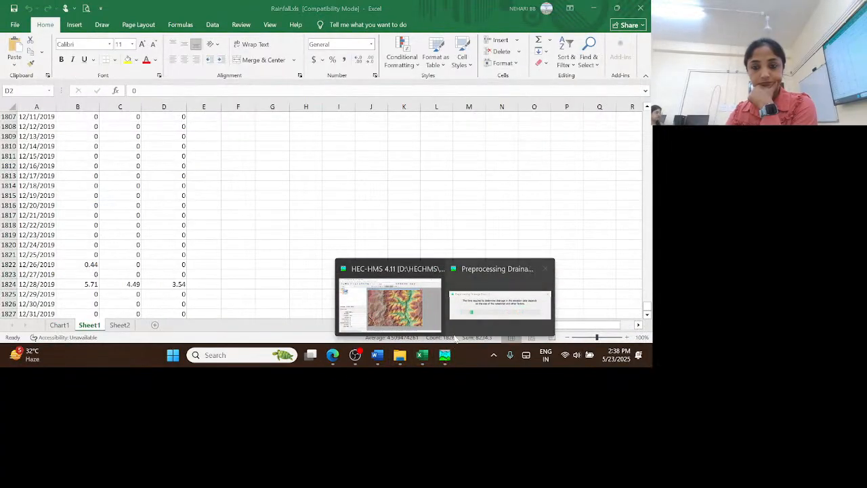
{"action": "left_click", "coordinate": [406, 306]}
{"action": "mouse_move", "coordinate": [452, 353]}
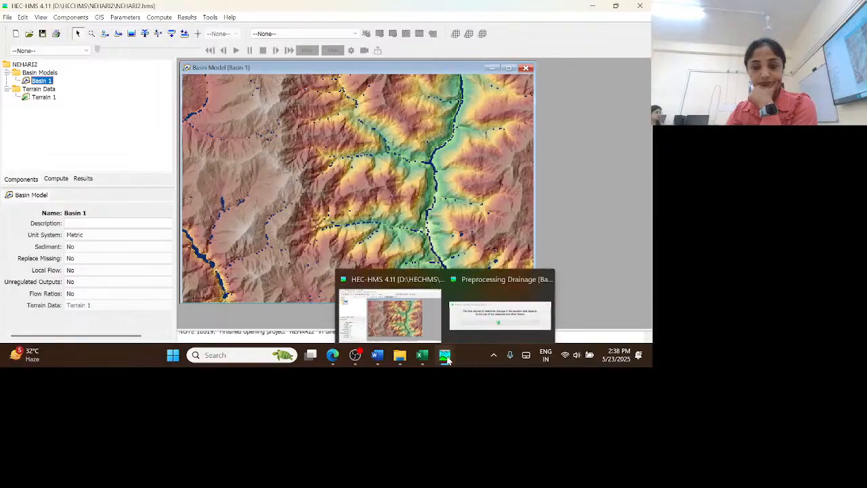
{"action": "left_click", "coordinate": [475, 307]}
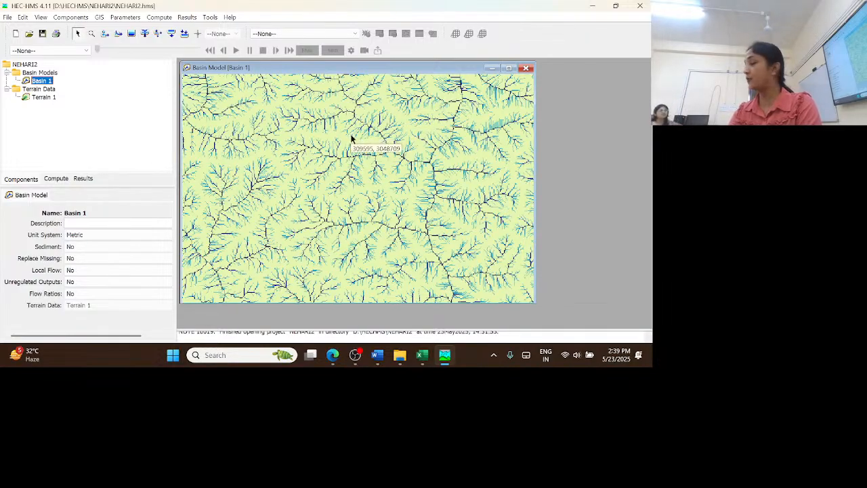
Identify the streams of Basin 1 with a stream-defining area of 150 km2
{"action": "left_click", "coordinate": [99, 17]}
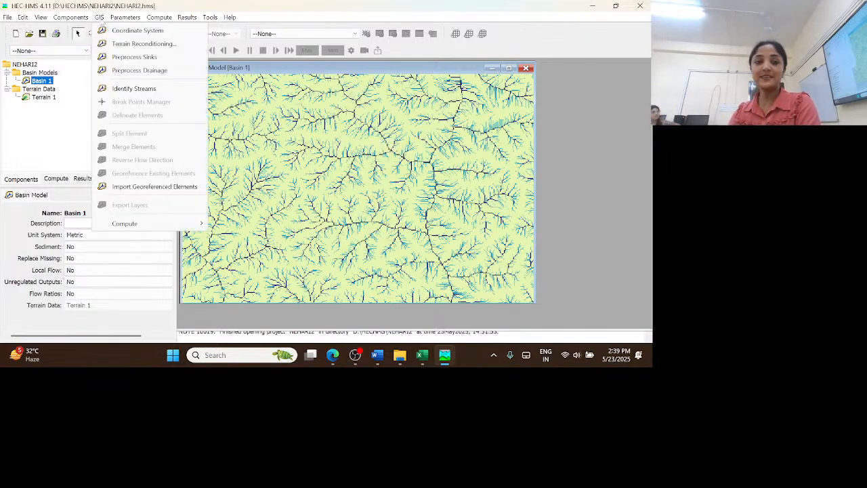
{"action": "left_click", "coordinate": [137, 89]}
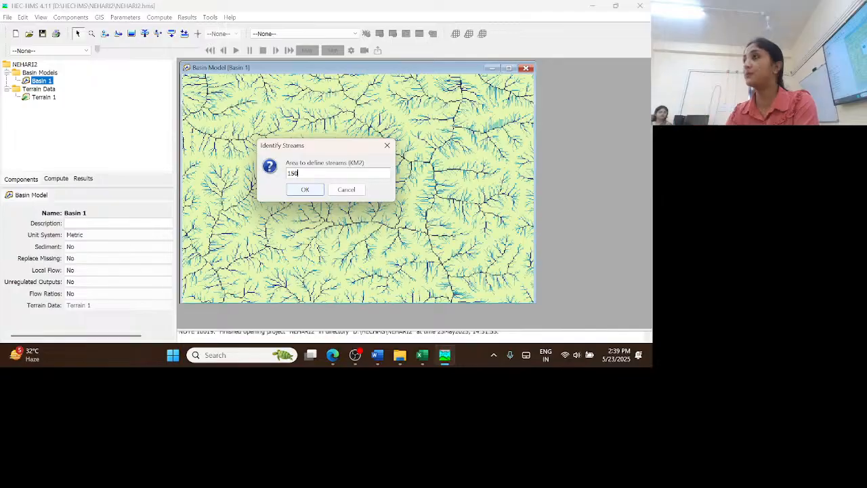
{"action": "left_click", "coordinate": [311, 193]}
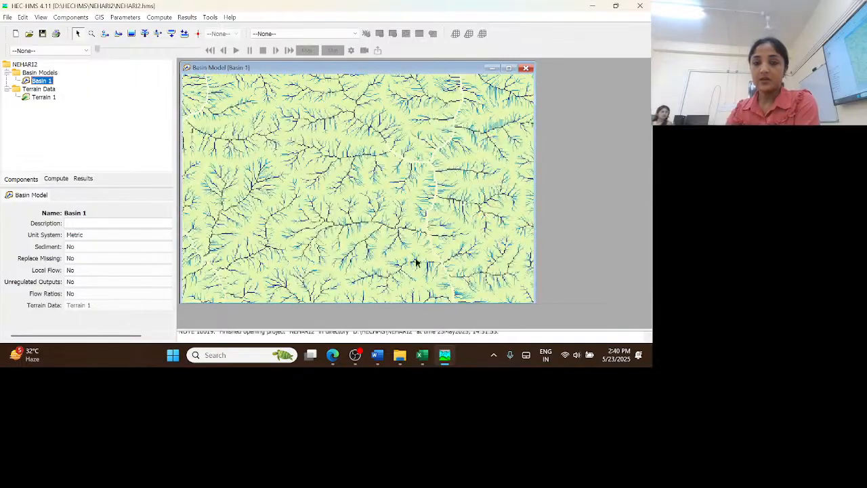
Hide the Flow Accumulation, Flow Direction, Sink Locations and Terrain map layers of Basin 1, leaving Identified Streams and Sink Fill shown
{"action": "right_click", "coordinate": [361, 143]}
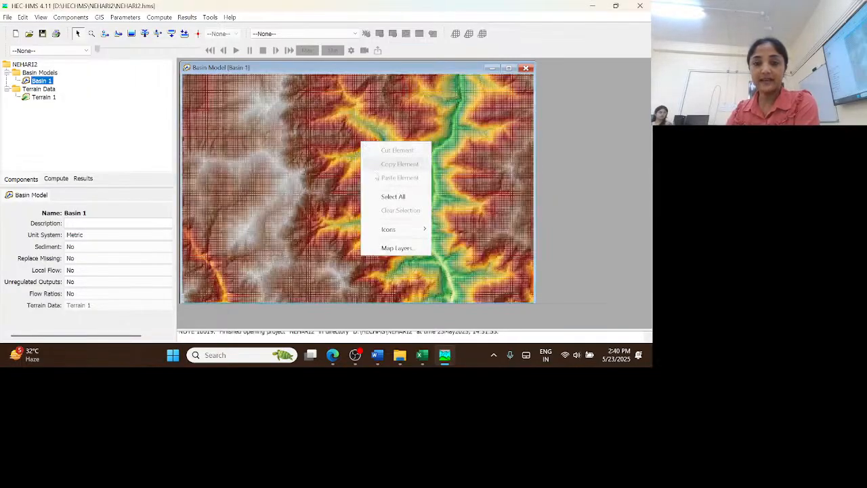
{"action": "left_click", "coordinate": [406, 249]}
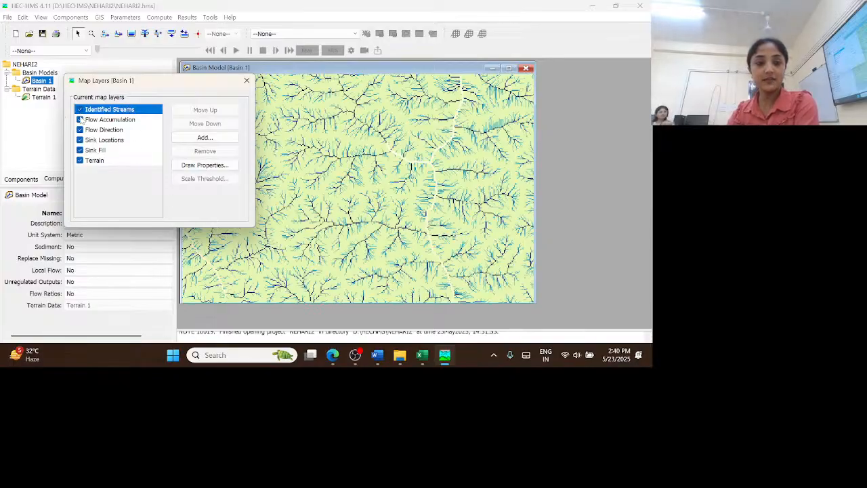
{"action": "left_click", "coordinate": [81, 120]}
{"action": "left_click", "coordinate": [80, 120]}
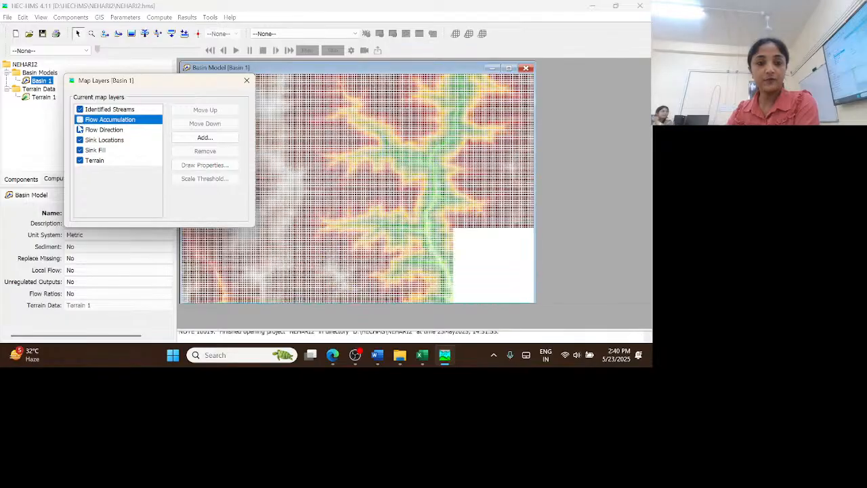
{"action": "left_click", "coordinate": [80, 131]}
{"action": "left_click", "coordinate": [80, 131]}
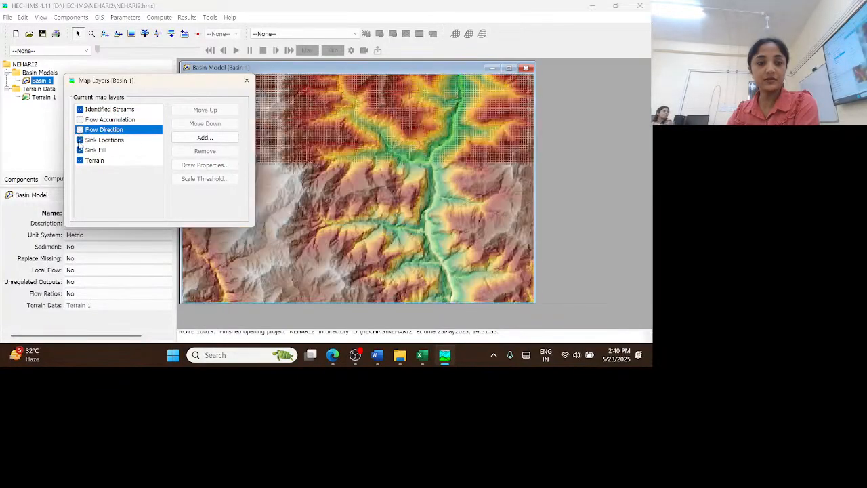
{"action": "left_click", "coordinate": [80, 140]}
{"action": "left_click", "coordinate": [80, 140]}
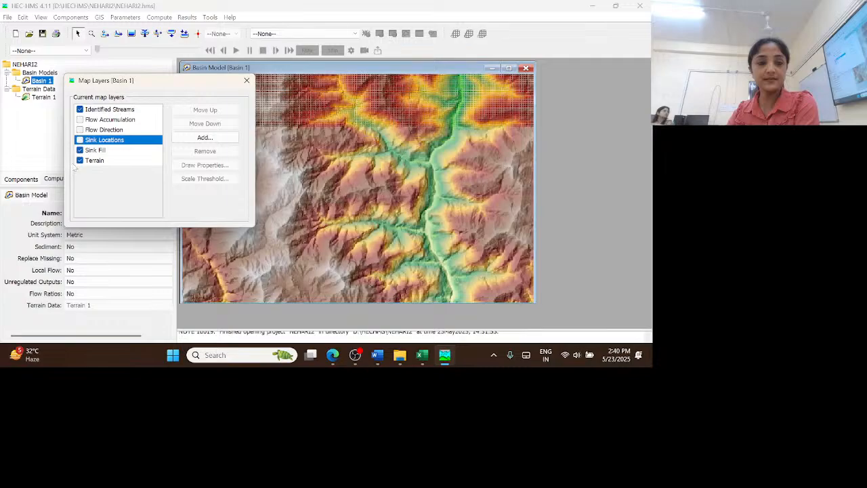
{"action": "left_click", "coordinate": [80, 160]}
{"action": "left_click", "coordinate": [80, 160]}
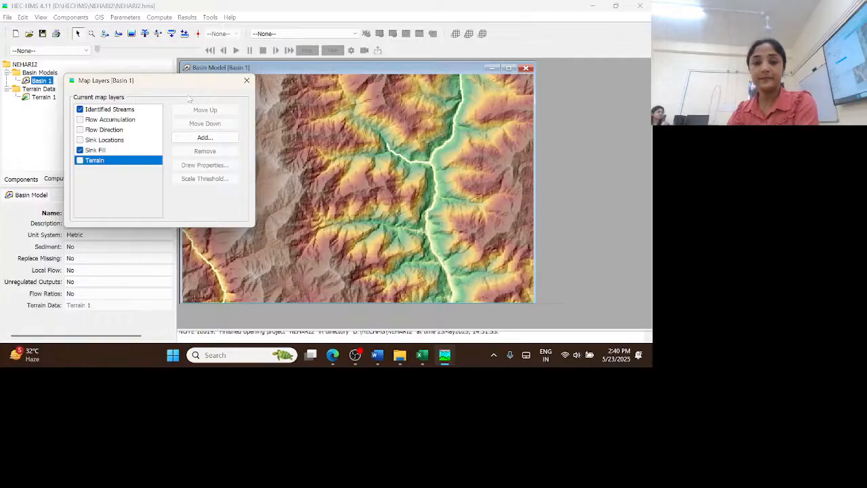
{"action": "left_click", "coordinate": [247, 80]}
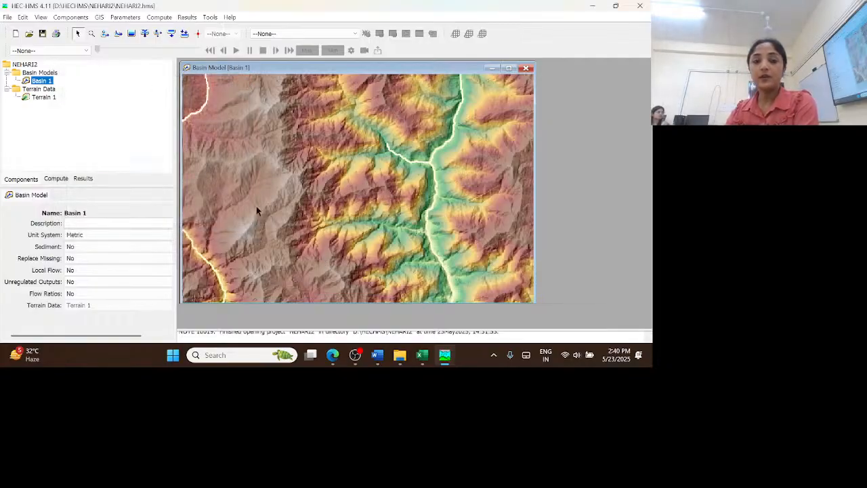
{"action": "mouse_move", "coordinate": [381, 169]}
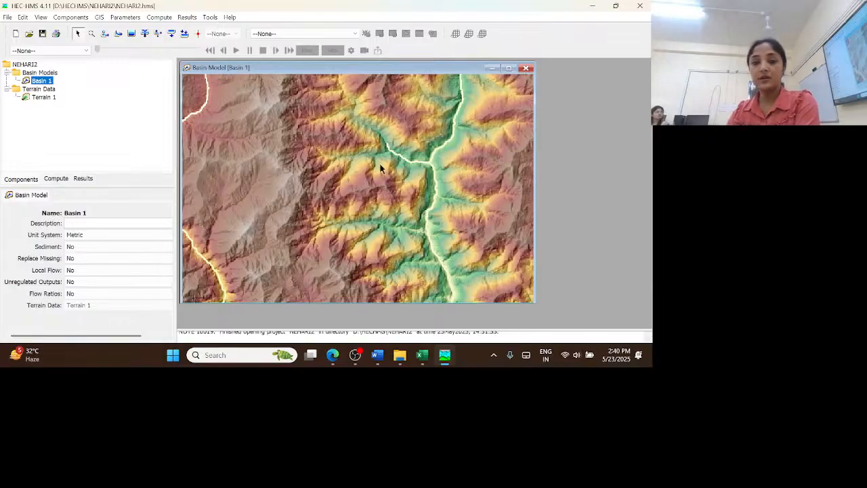
{"action": "left_click", "coordinate": [99, 17]}
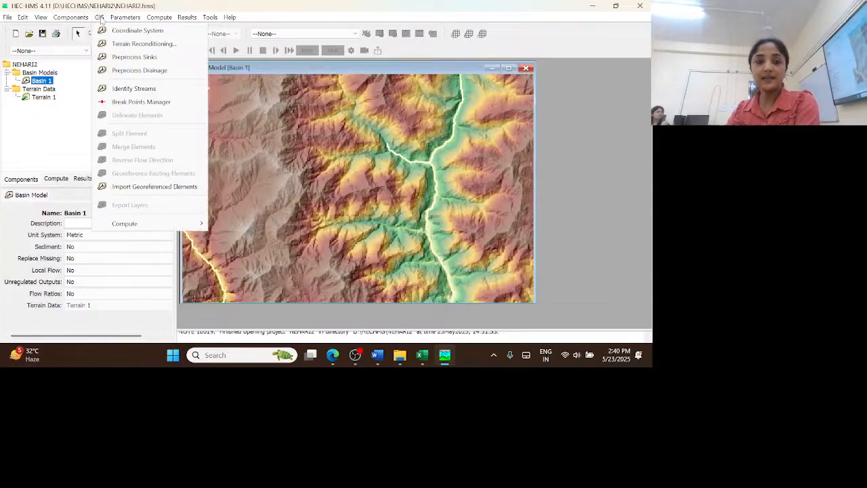
{"action": "left_click", "coordinate": [159, 105]}
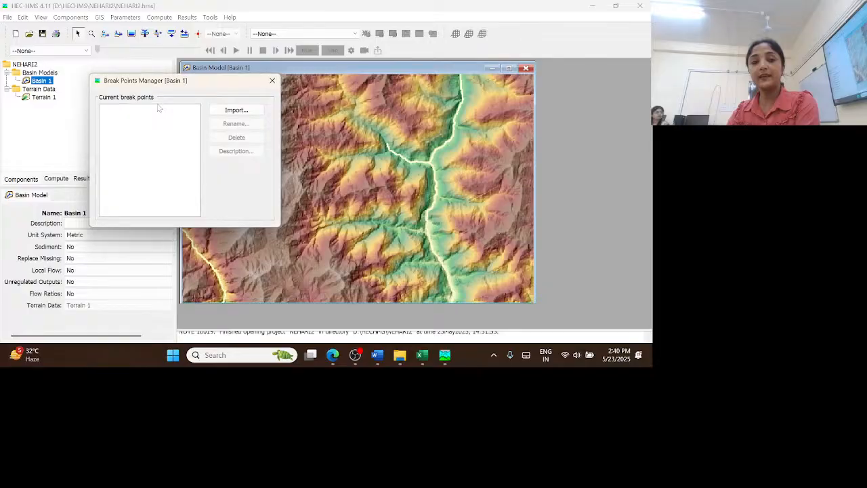
{"action": "left_click", "coordinate": [271, 82]}
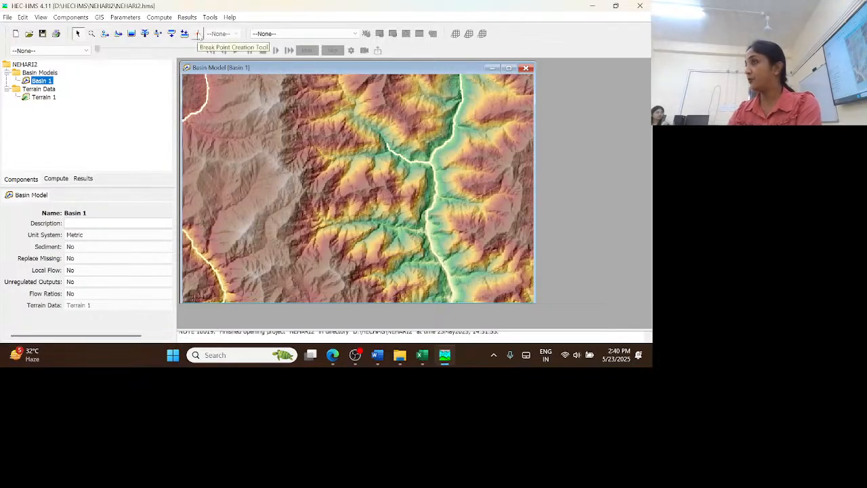
{"action": "left_click", "coordinate": [198, 34]}
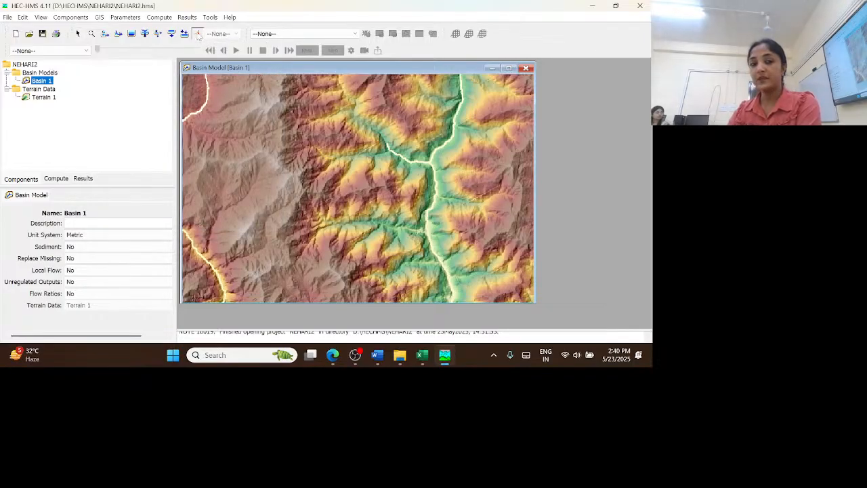
Import the break points for Basin 1 from D:\HECHMS\Data\Outlet\Breakpoint1.shp, snapping them to the identified streams
{"action": "left_click", "coordinate": [99, 17]}
{"action": "left_click", "coordinate": [143, 103]}
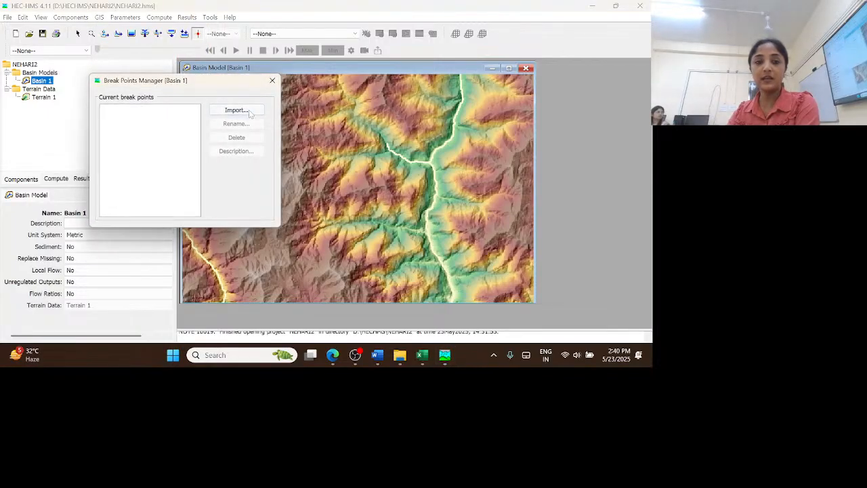
{"action": "left_click", "coordinate": [250, 109]}
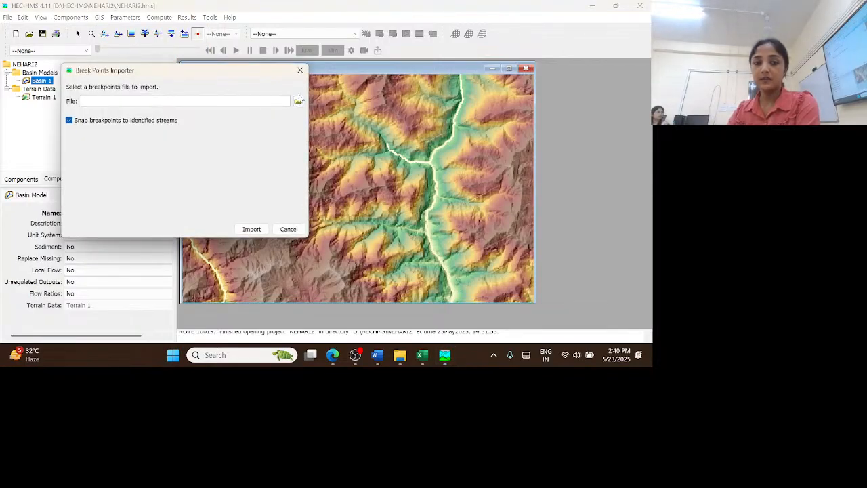
{"action": "left_click", "coordinate": [298, 102]}
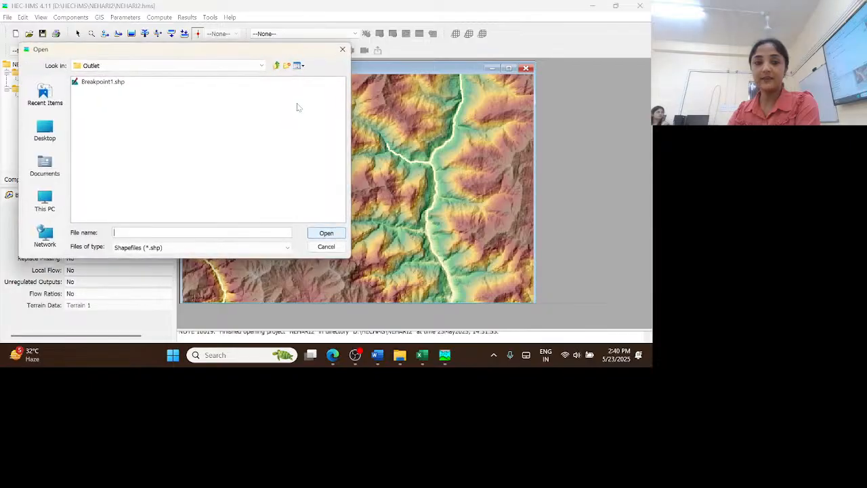
{"action": "left_click", "coordinate": [101, 82]}
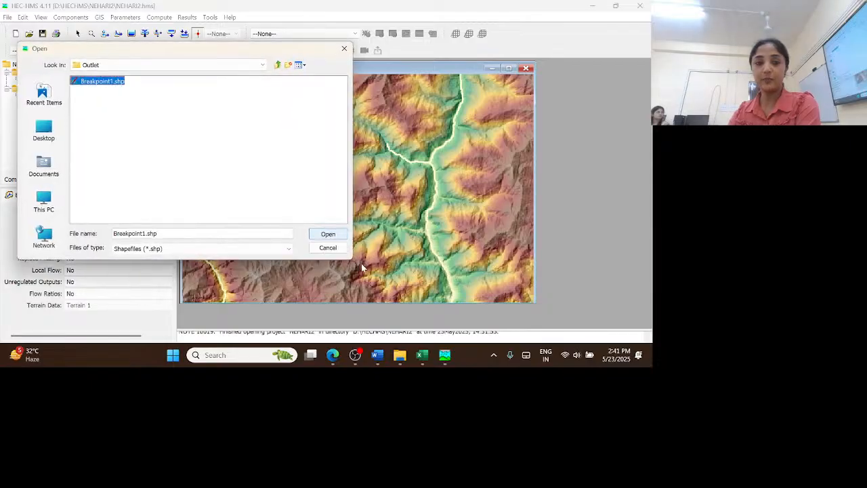
{"action": "left_click", "coordinate": [328, 234]}
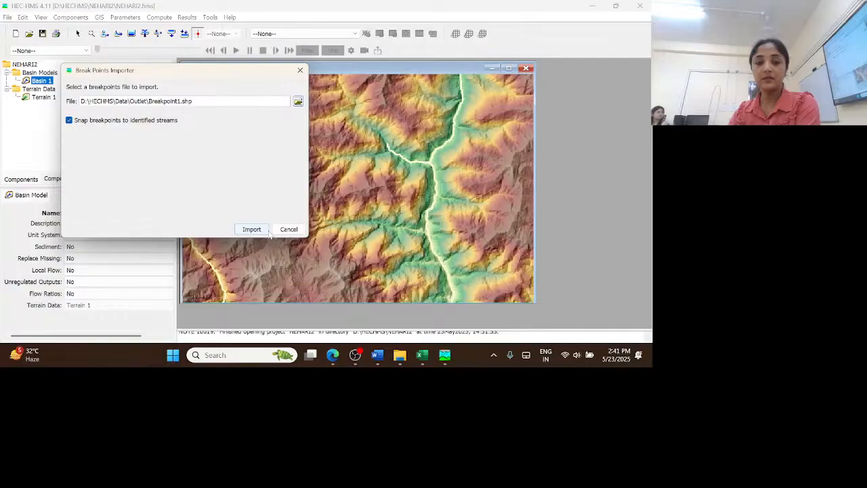
{"action": "left_click", "coordinate": [263, 231]}
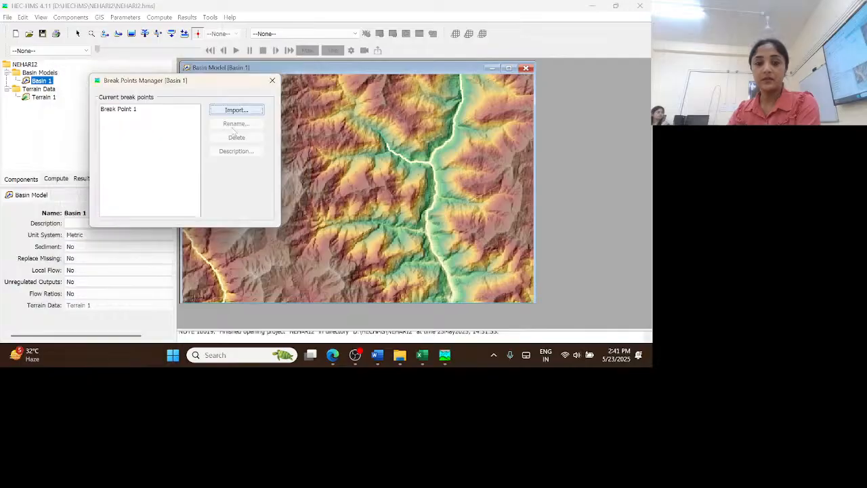
{"action": "left_click", "coordinate": [272, 81]}
Locate the imported break point on the Basin 1 map and examine the identified streams around it
{"action": "scroll", "coordinate": [320, 209], "scroll_direction": "up", "scroll_amount": 3}
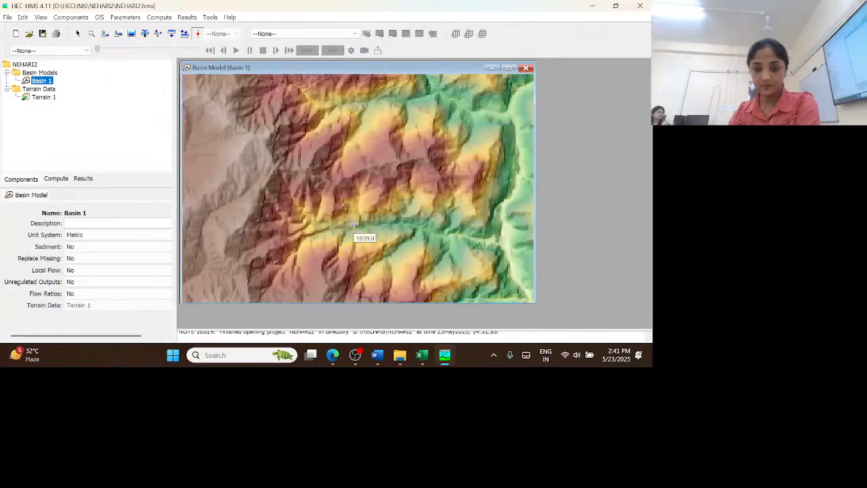
{"action": "scroll", "coordinate": [354, 224], "scroll_direction": "up", "scroll_amount": 3}
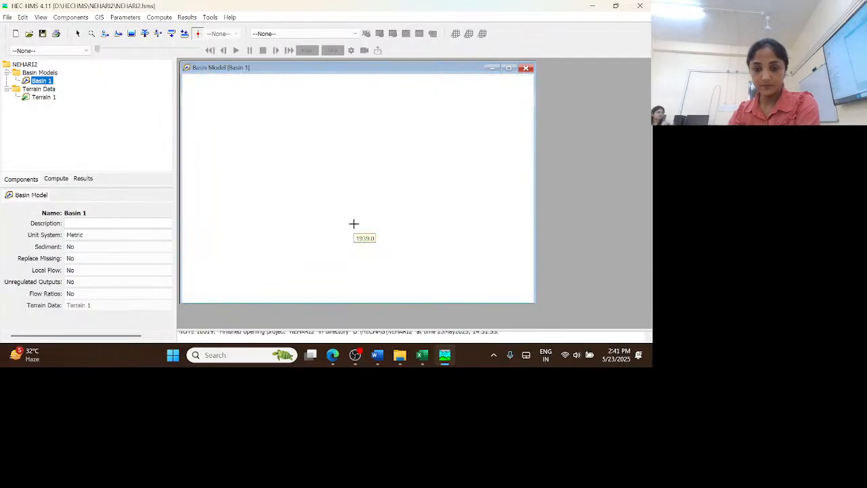
{"action": "scroll", "coordinate": [354, 224], "scroll_direction": "up", "scroll_amount": 3}
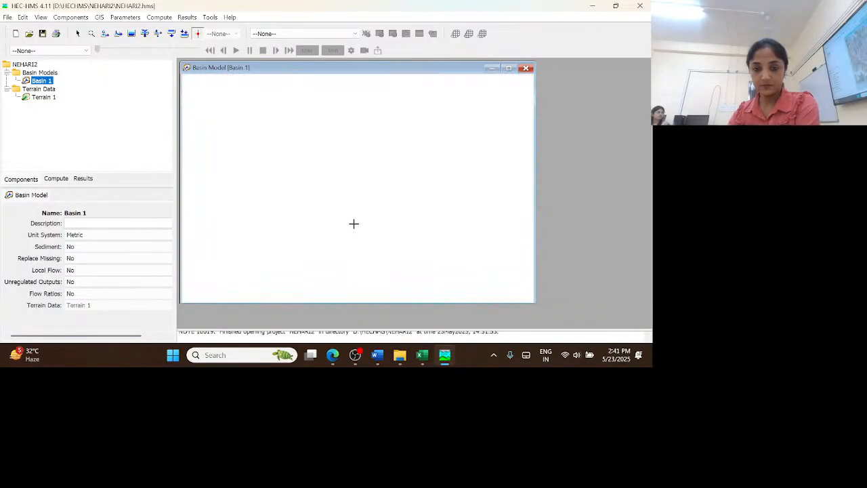
{"action": "scroll", "coordinate": [354, 224], "scroll_direction": "down", "scroll_amount": 2}
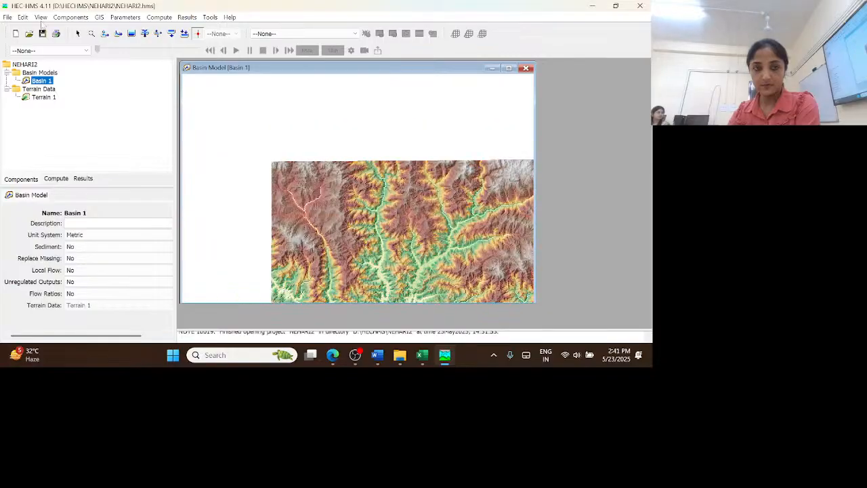
{"action": "left_click", "coordinate": [78, 34]}
{"action": "left_click_drag", "start_coordinate": [467, 284], "coordinate": [356, 167]}
{"action": "left_click_drag", "start_coordinate": [364, 249], "coordinate": [411, 69]}
{"action": "left_click_drag", "start_coordinate": [373, 210], "coordinate": [382, 251]}
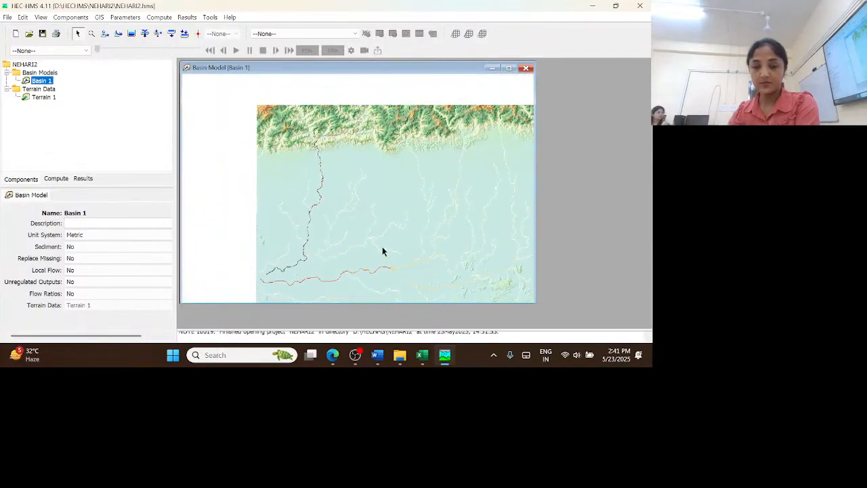
{"action": "scroll", "coordinate": [352, 217], "scroll_direction": "up", "scroll_amount": 2}
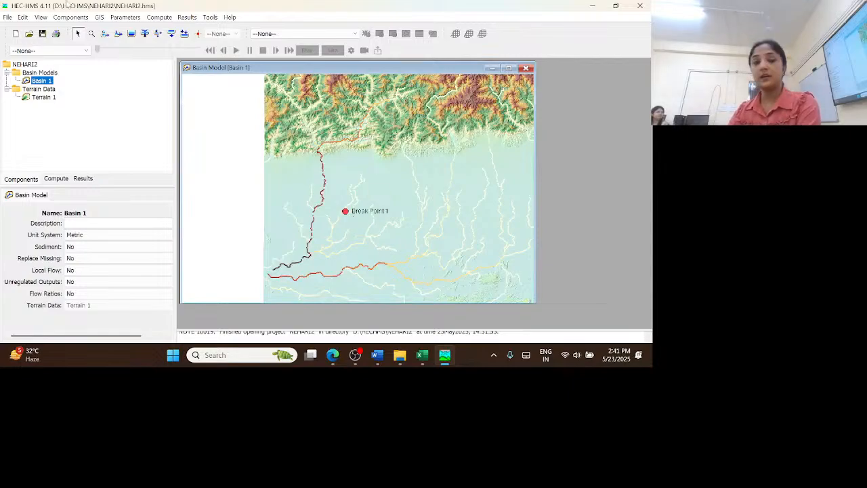
Delineate the elements of Basin 1 with Insert Junctions set to Yes and the prefixes left blank
{"action": "left_click", "coordinate": [100, 18]}
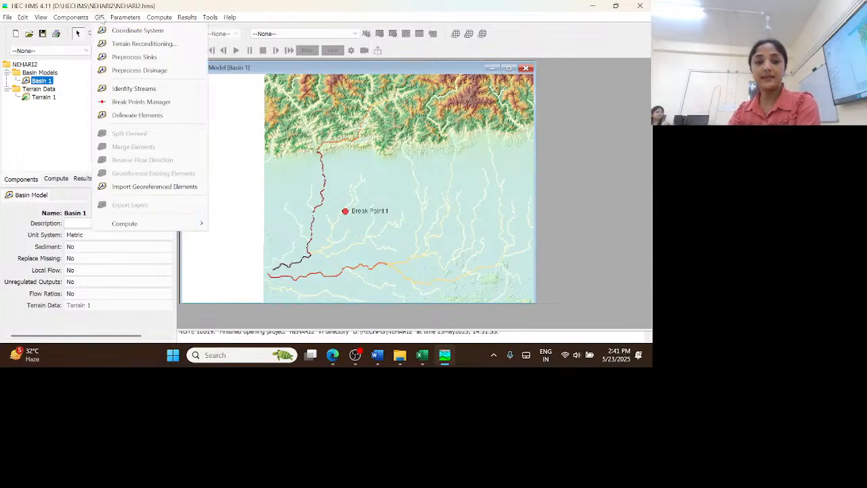
{"action": "left_click", "coordinate": [138, 116]}
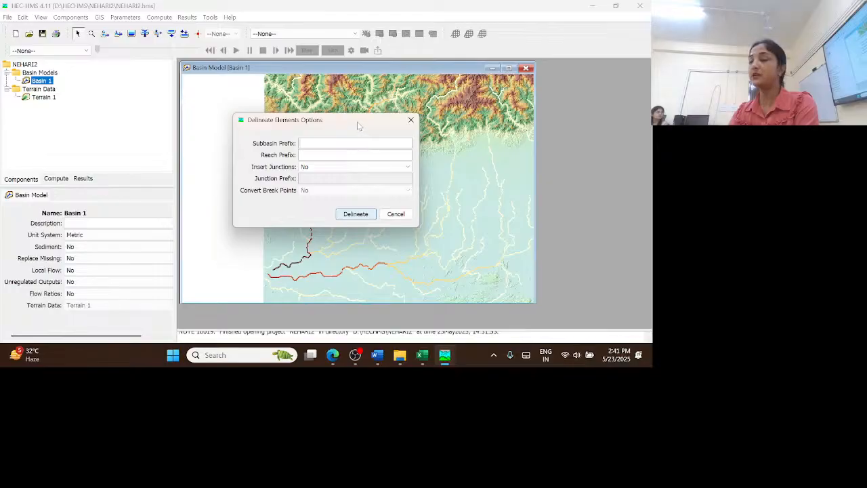
{"action": "left_click_drag", "start_coordinate": [357, 121], "coordinate": [357, 92]}
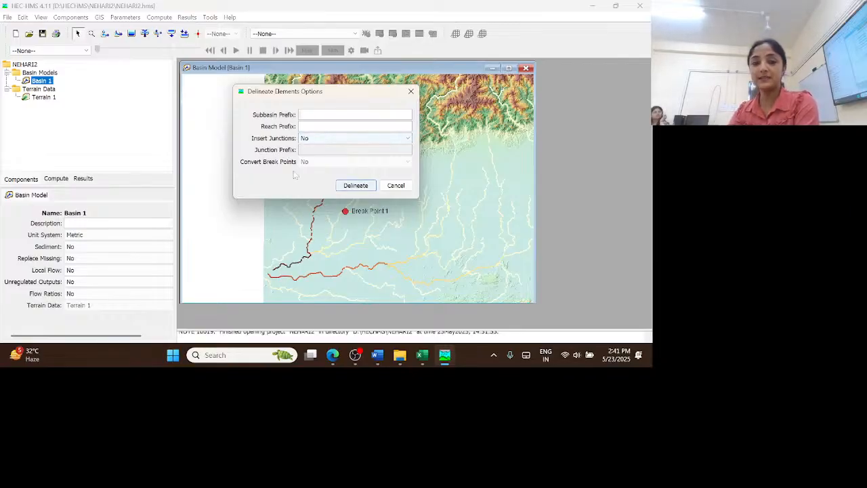
{"action": "left_click", "coordinate": [406, 139]}
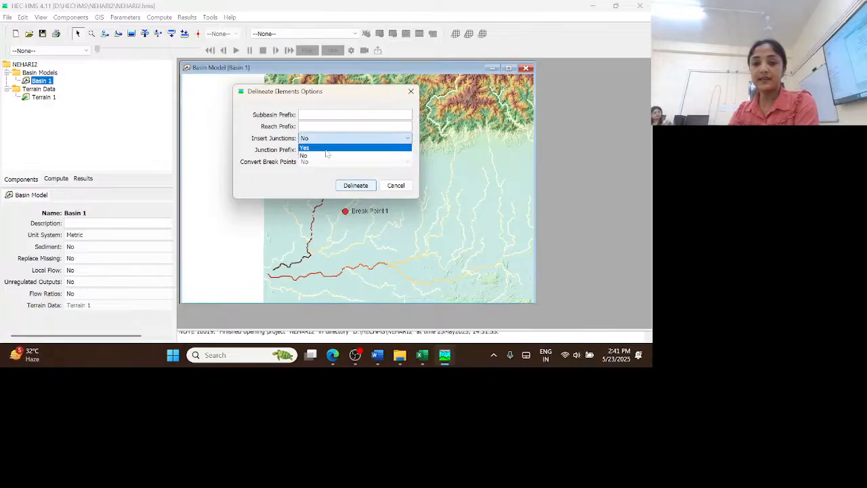
{"action": "left_click", "coordinate": [328, 155]}
{"action": "left_click", "coordinate": [356, 185]}
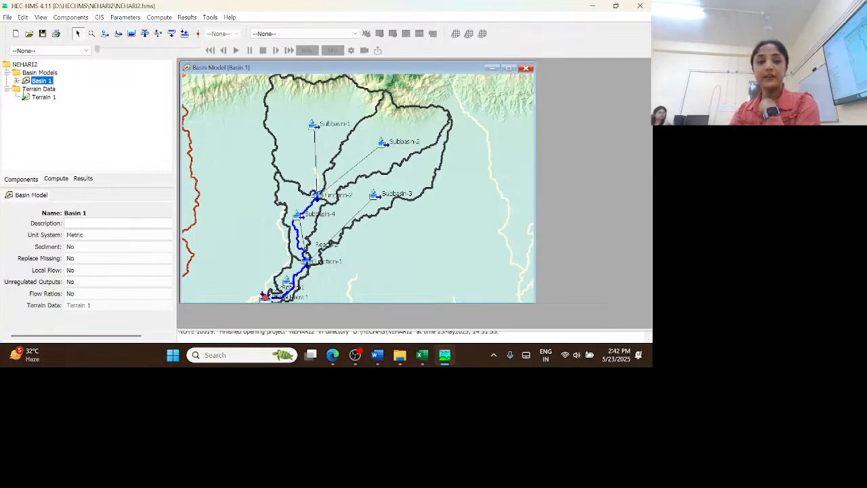
Expand the elements of Basin 1 and change the loss method for all its subbasins to SCS Curve Number
{"action": "left_click", "coordinate": [17, 81]}
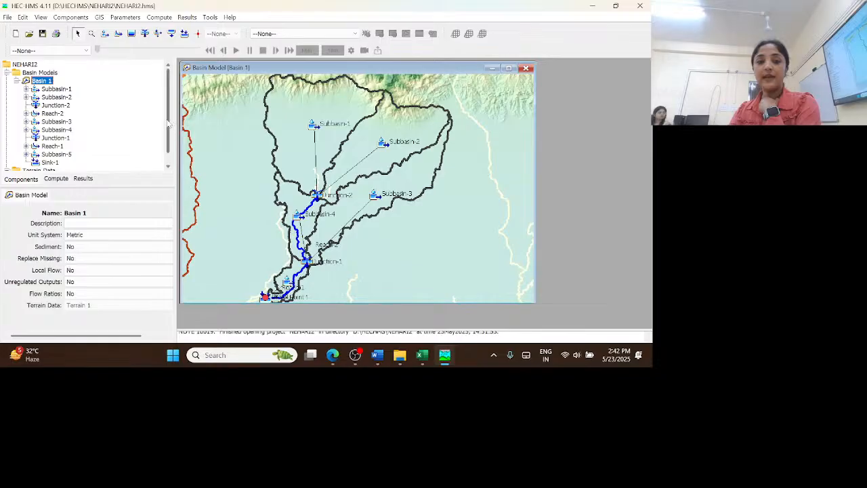
{"action": "left_click_drag", "start_coordinate": [168, 122], "coordinate": [159, 86]}
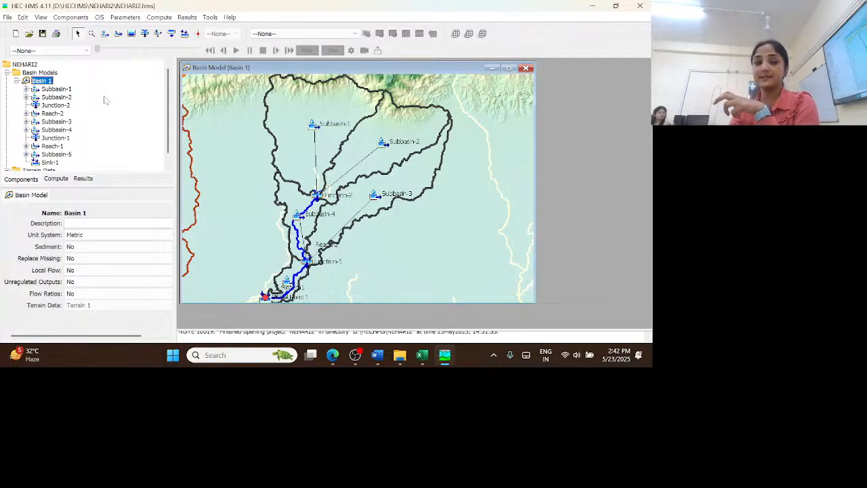
{"action": "left_click", "coordinate": [125, 18]}
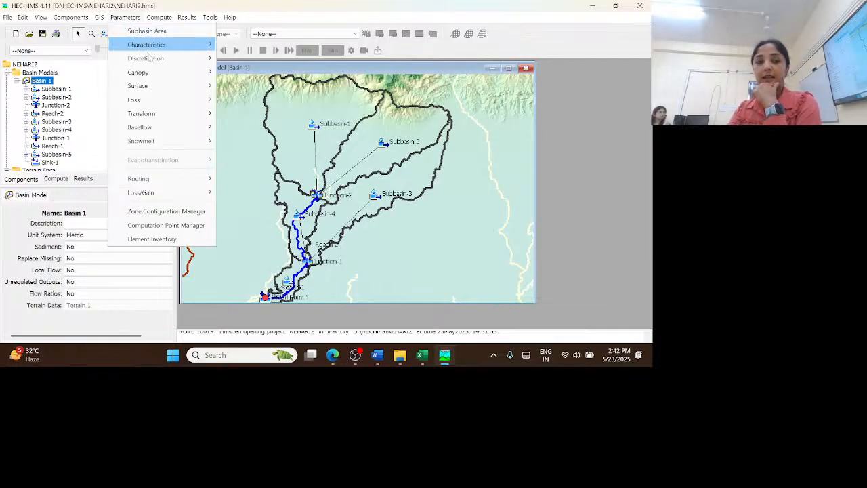
{"action": "mouse_move", "coordinate": [167, 109]}
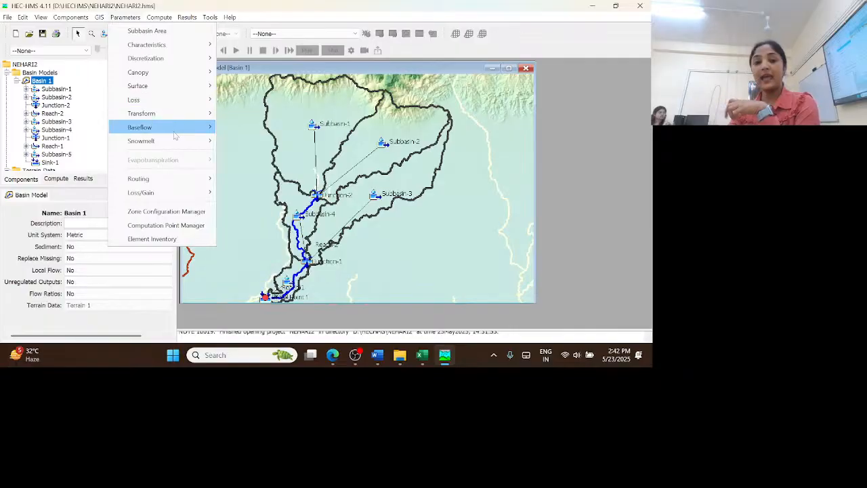
{"action": "mouse_move", "coordinate": [175, 184]}
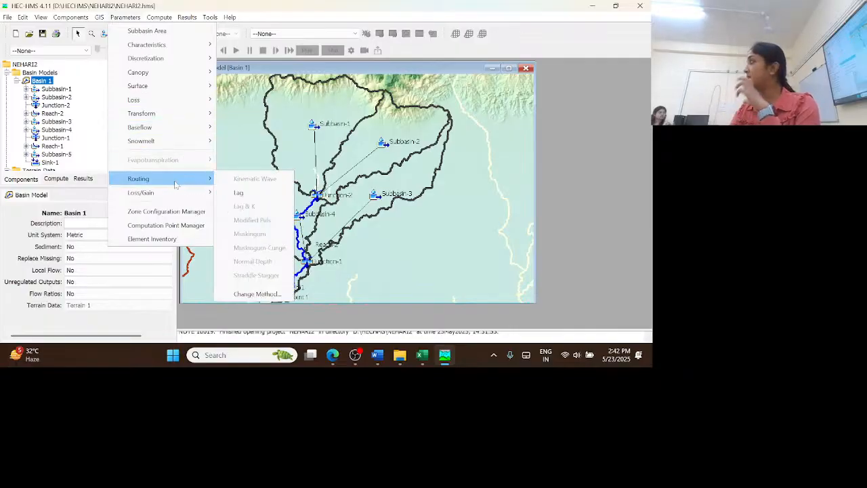
{"action": "mouse_move", "coordinate": [166, 92]}
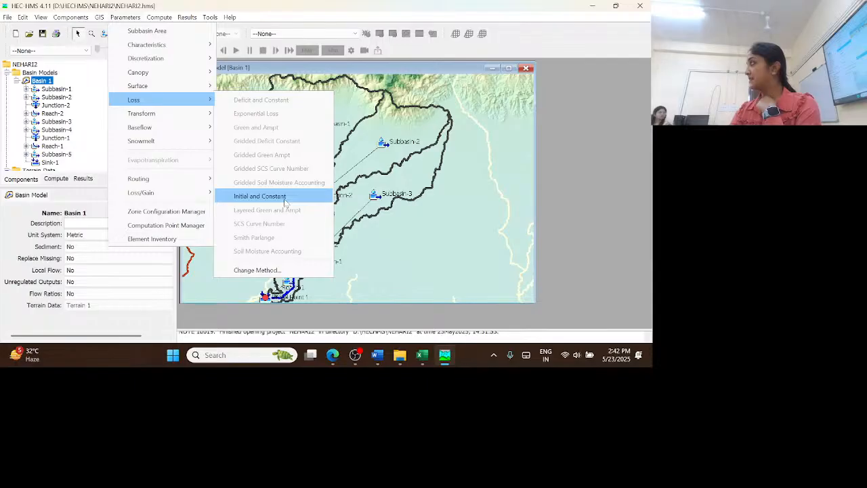
{"action": "left_click", "coordinate": [292, 270]}
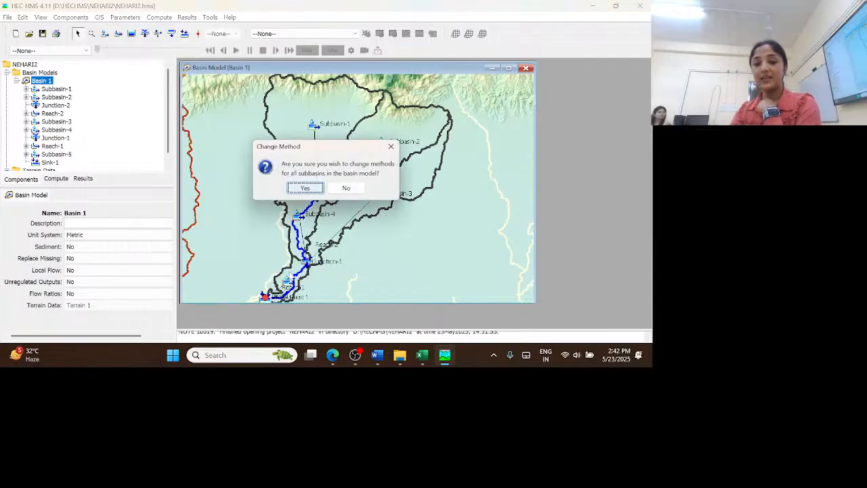
{"action": "left_click", "coordinate": [306, 188]}
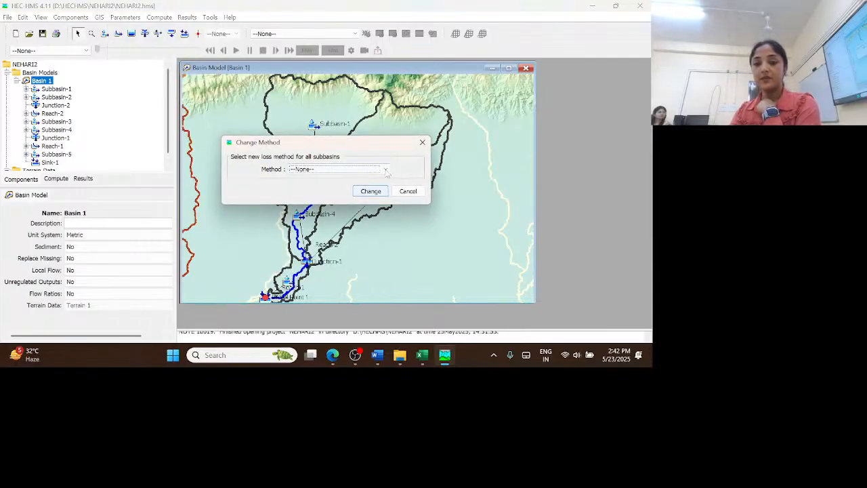
{"action": "left_click", "coordinate": [366, 169]}
{"action": "scroll", "coordinate": [357, 203], "scroll_direction": "down", "scroll_amount": 2}
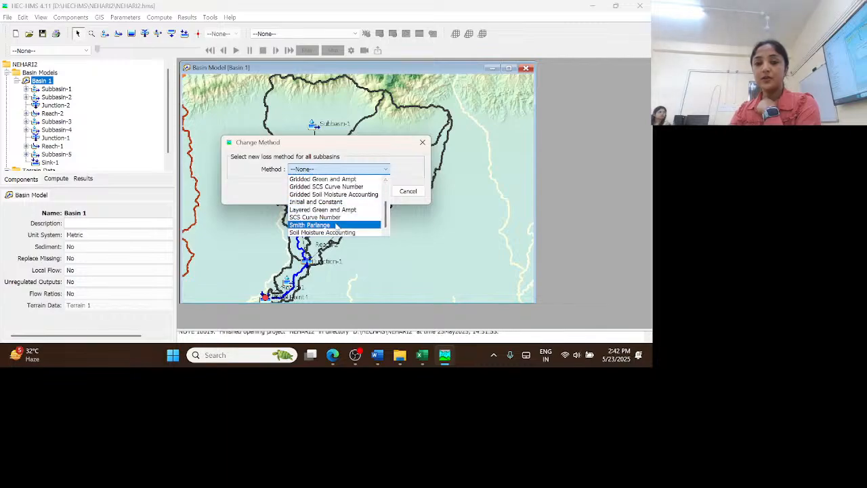
{"action": "left_click", "coordinate": [334, 217]}
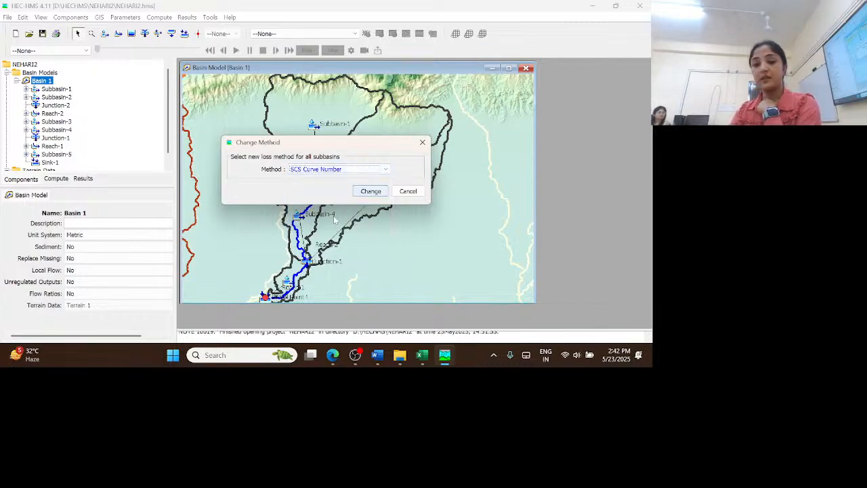
{"action": "left_click", "coordinate": [368, 191]}
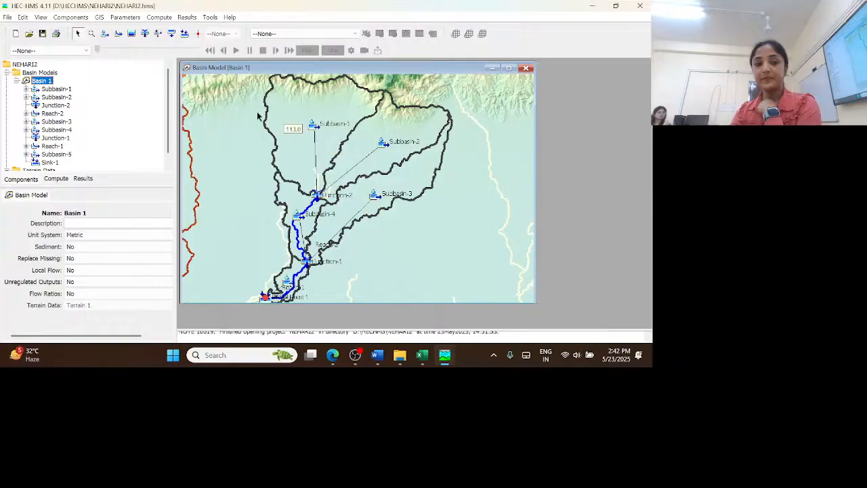
Change the transform method for all subbasins in Basin 1 to SCS Unit Hydrograph
{"action": "left_click", "coordinate": [116, 17]}
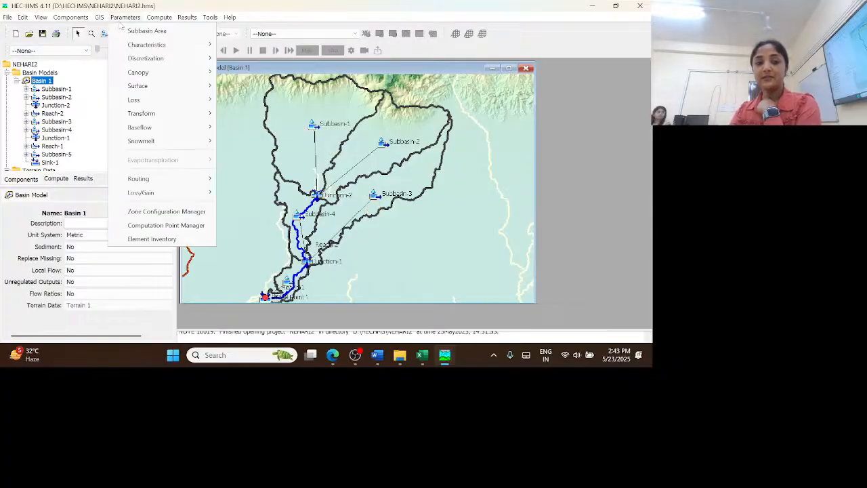
{"action": "mouse_move", "coordinate": [167, 118]}
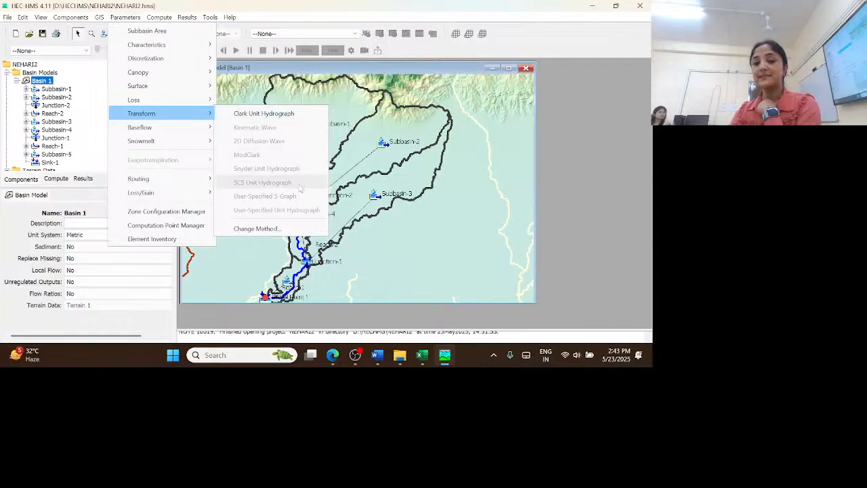
{"action": "left_click", "coordinate": [278, 229]}
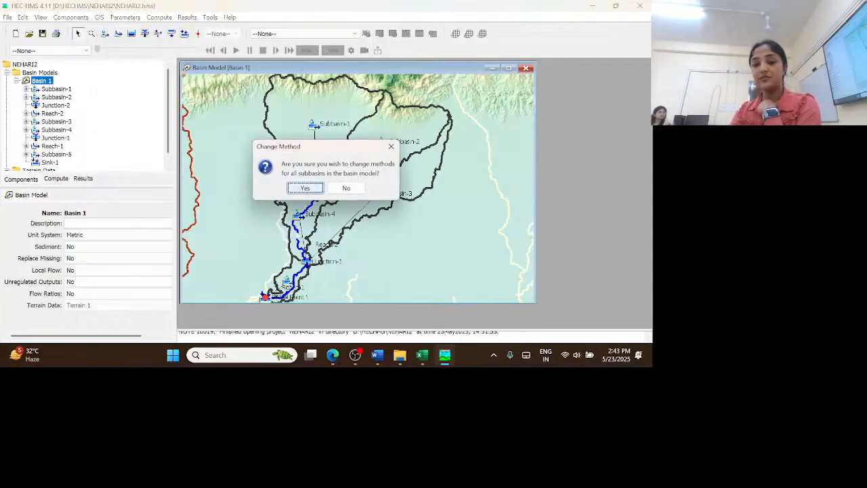
{"action": "left_click", "coordinate": [306, 188]}
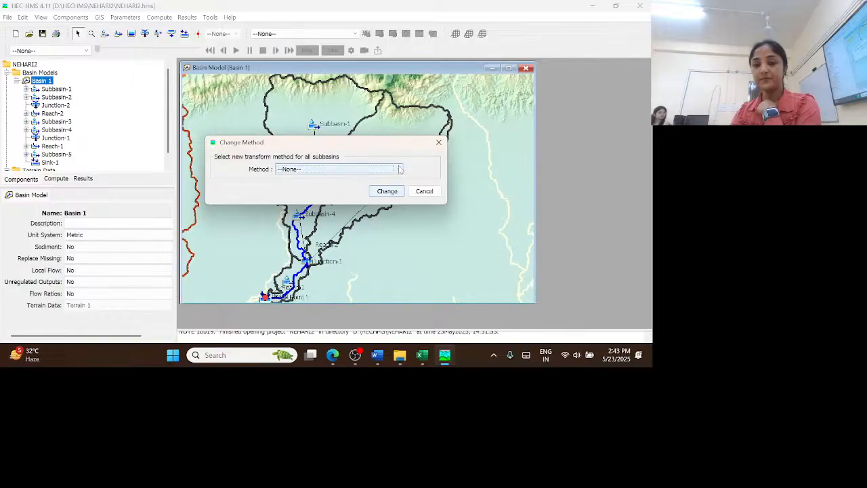
{"action": "left_click", "coordinate": [400, 170]}
{"action": "left_click", "coordinate": [331, 210]}
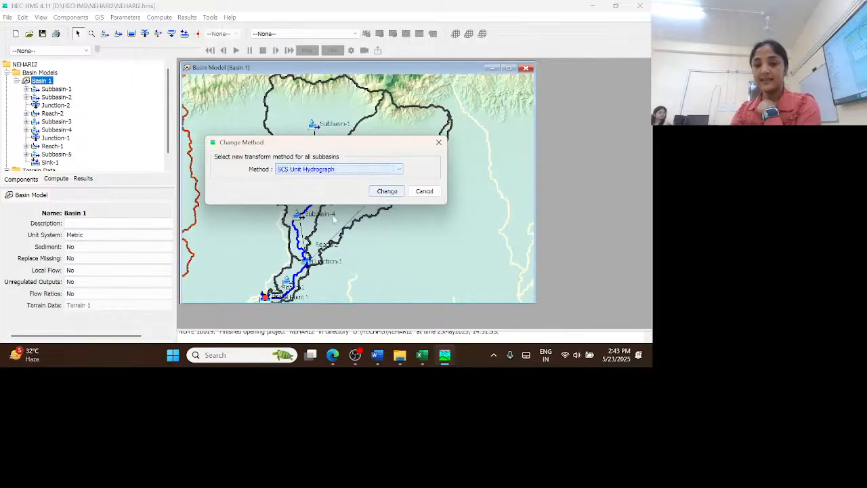
{"action": "left_click", "coordinate": [388, 191]}
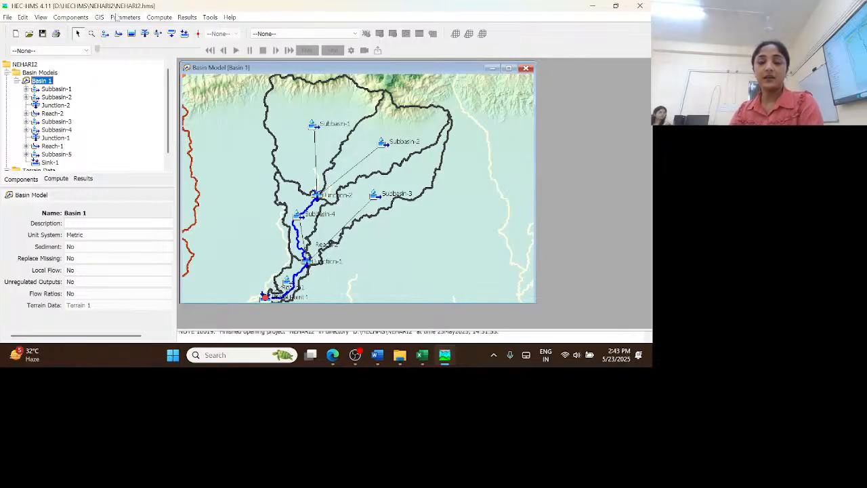
Change the baseflow method for all subbasins in Basin 1 to None
{"action": "left_click", "coordinate": [117, 17]}
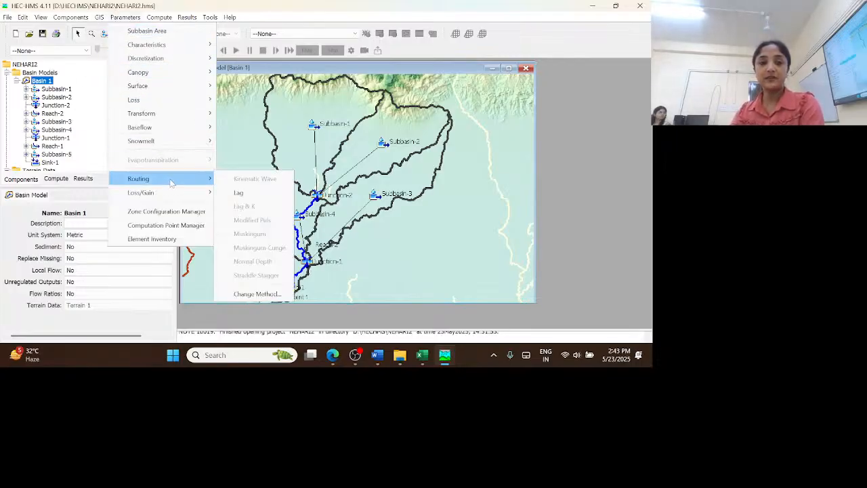
{"action": "mouse_move", "coordinate": [175, 133]}
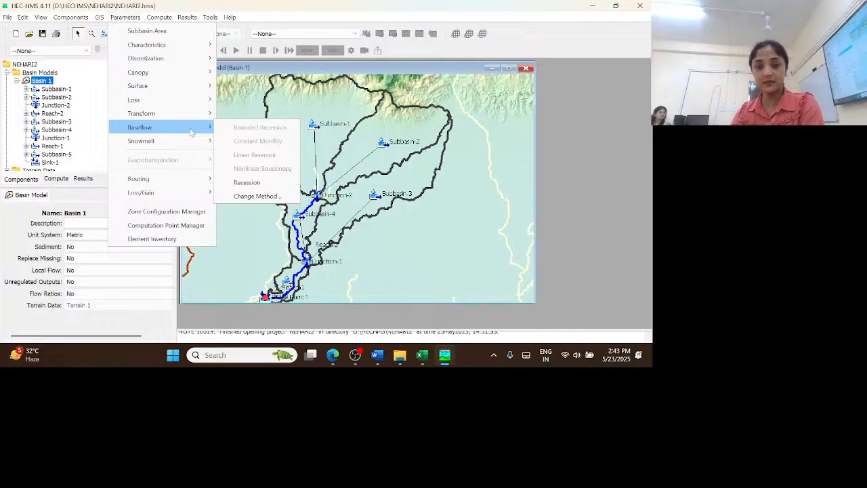
{"action": "left_click", "coordinate": [263, 198]}
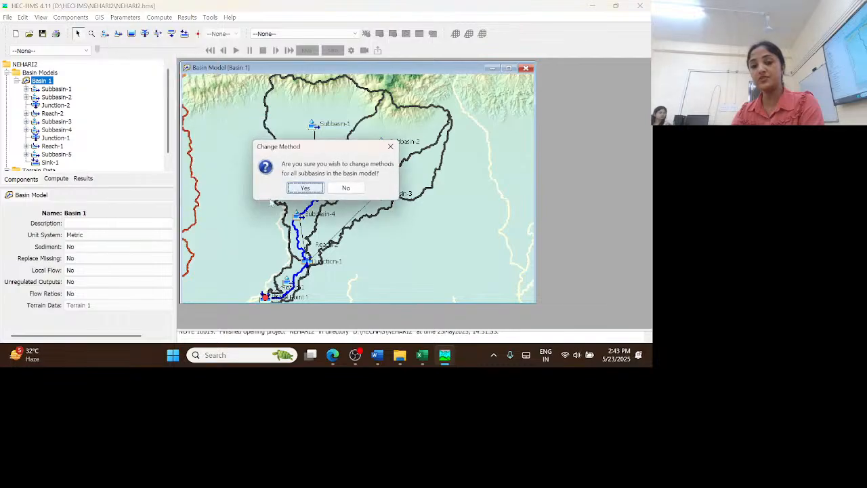
{"action": "left_click", "coordinate": [319, 190]}
{"action": "left_click", "coordinate": [357, 190]}
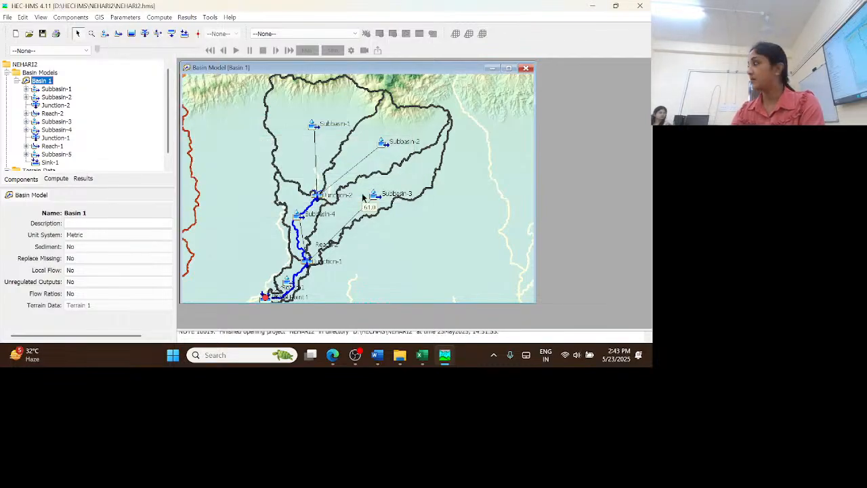
Change the routing method for all reaches in Basin 1 to Muskingum
{"action": "left_click", "coordinate": [124, 19]}
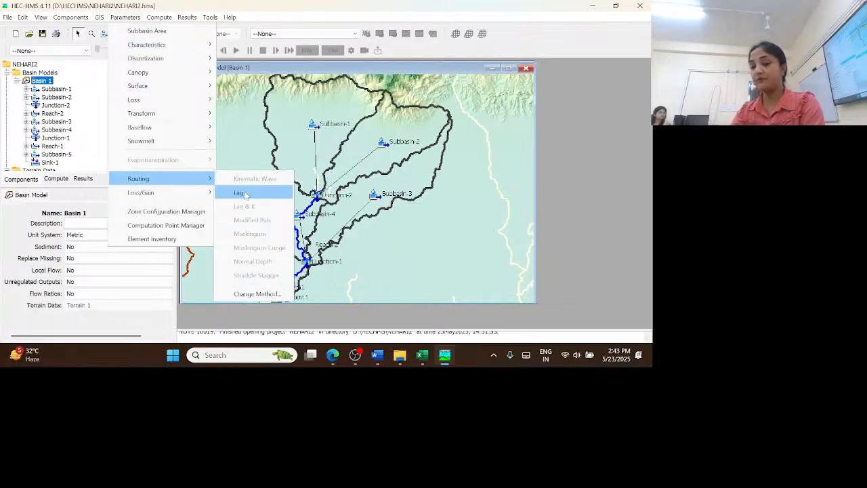
{"action": "left_click", "coordinate": [258, 294]}
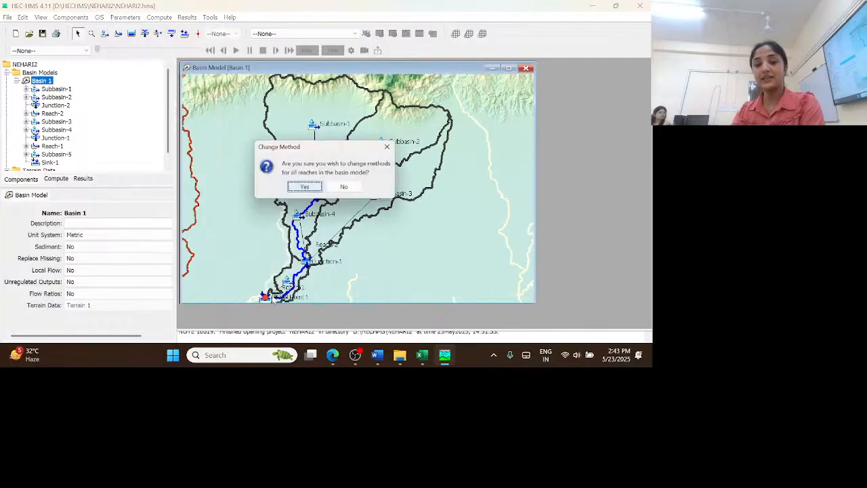
{"action": "left_click", "coordinate": [305, 188]}
{"action": "left_click", "coordinate": [366, 170]}
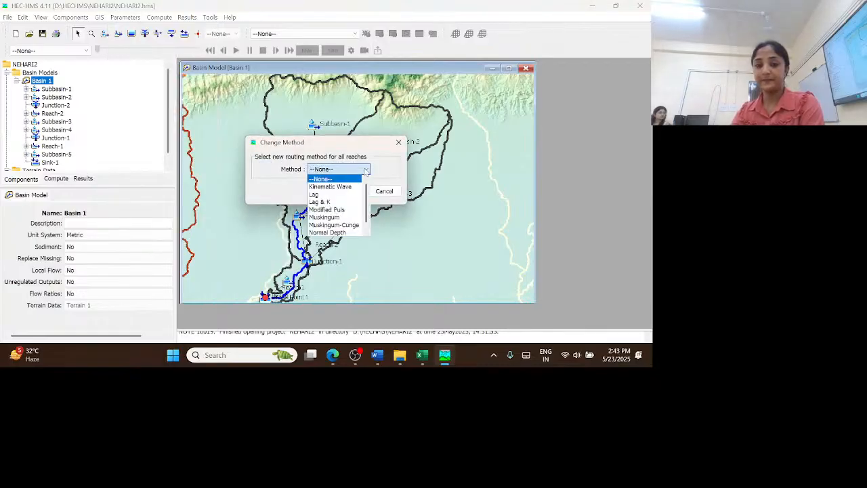
{"action": "left_click", "coordinate": [346, 217]}
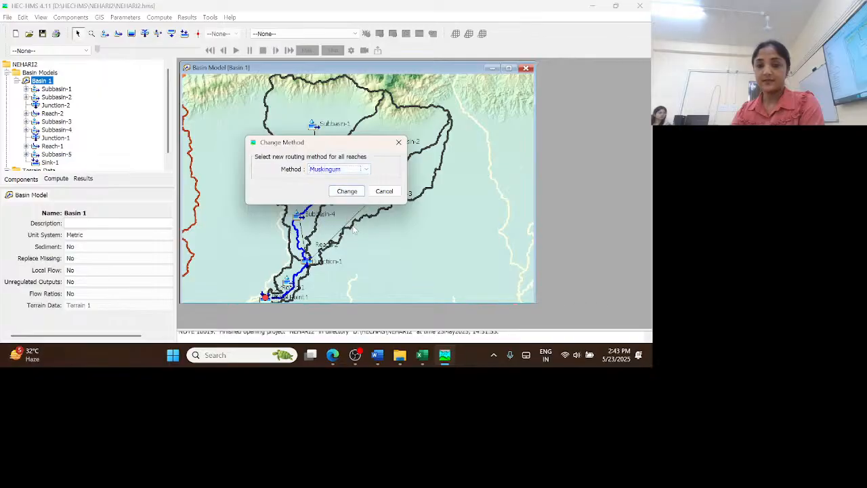
{"action": "left_click", "coordinate": [350, 195]}
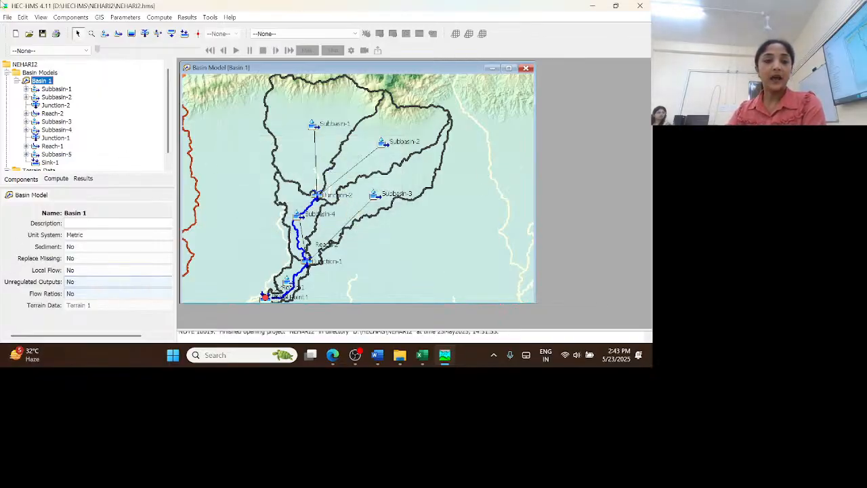
Review the methods assigned to Subbasin-1 and its loss parameter fields
{"action": "scroll", "coordinate": [120, 108], "scroll_direction": "down", "scroll_amount": 1}
{"action": "scroll", "coordinate": [119, 108], "scroll_direction": "up", "scroll_amount": 1}
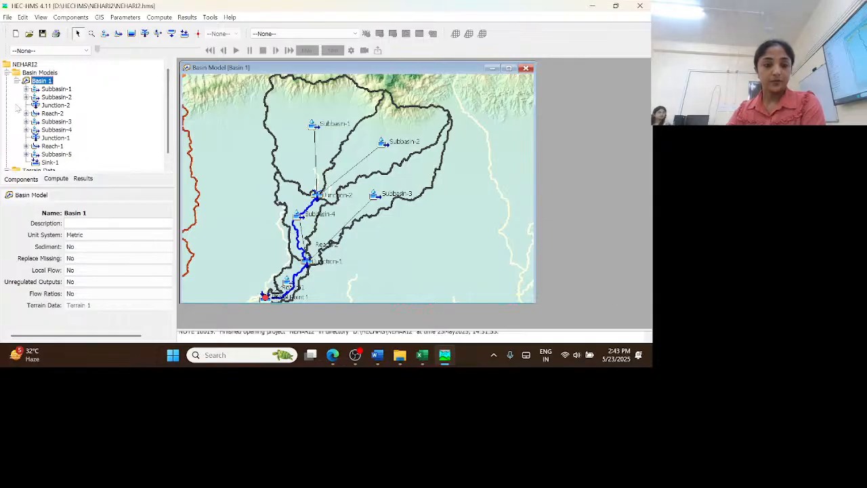
{"action": "left_click", "coordinate": [60, 91]}
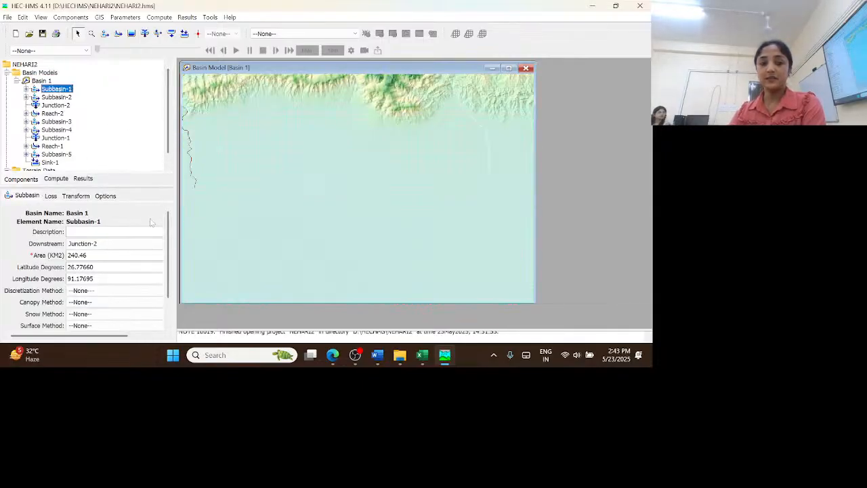
{"action": "scroll", "coordinate": [129, 270], "scroll_direction": "down", "scroll_amount": 2}
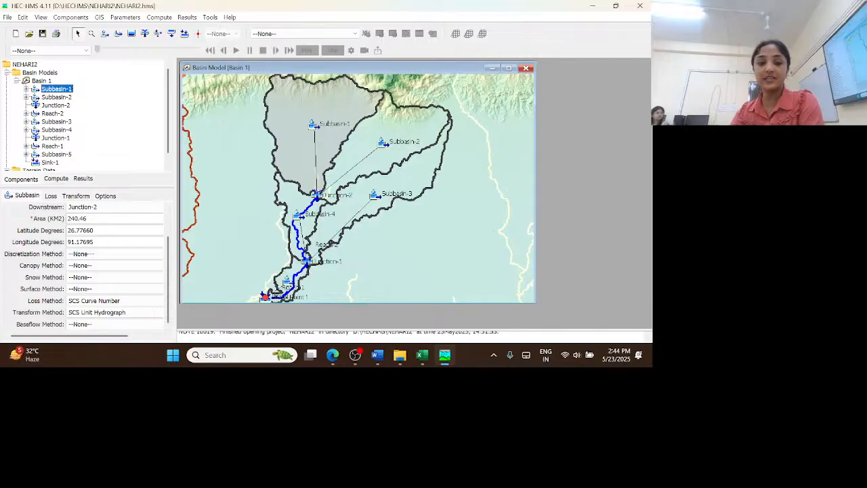
{"action": "left_click", "coordinate": [56, 199]}
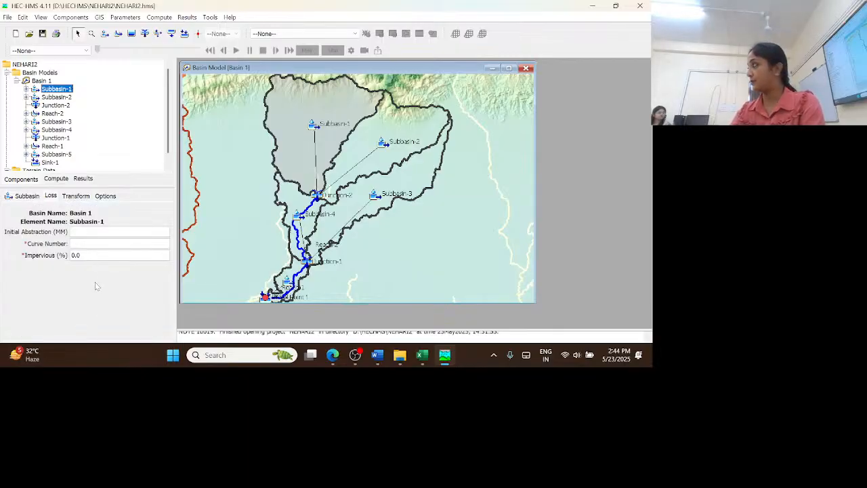
Open the SCS Curve Number loss parameter table covering all subbasins of Basin 1
{"action": "left_click", "coordinate": [41, 81]}
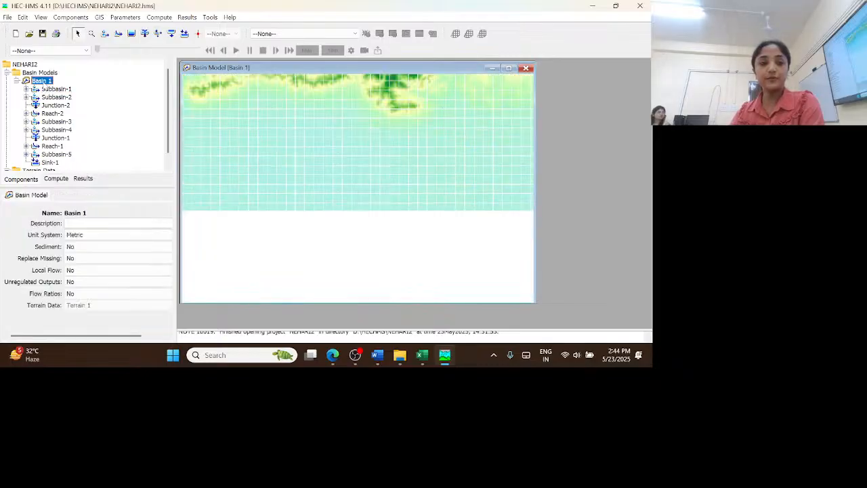
{"action": "left_click", "coordinate": [122, 17]}
{"action": "mouse_move", "coordinate": [174, 102]}
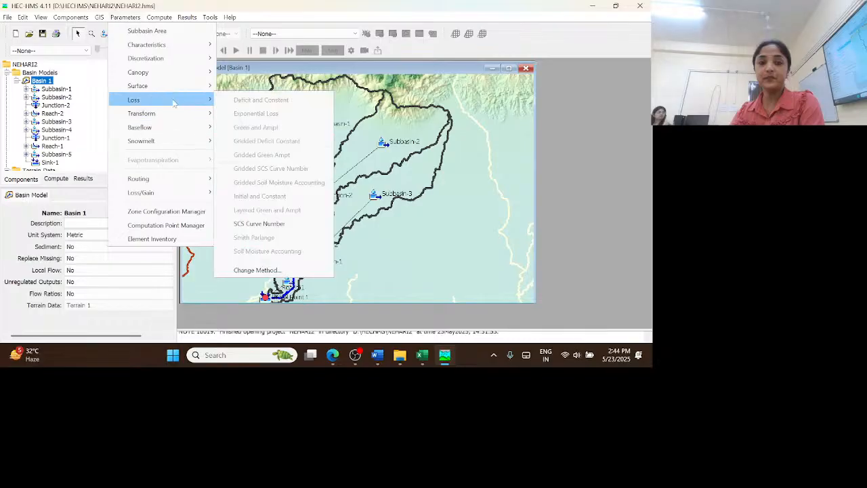
{"action": "left_click", "coordinate": [271, 224]}
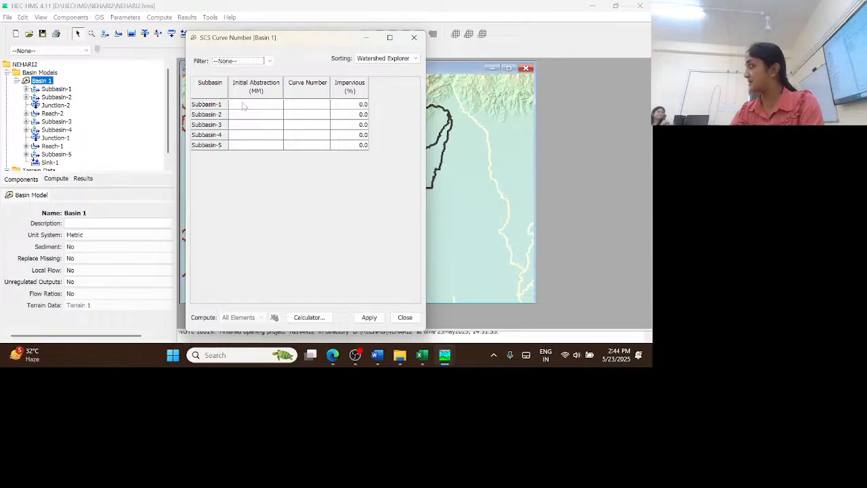
Copy the five subbasin curve numbers from the Curve Number sheet of PARAMETERS LAG METHOD.xlsx in Excel into the HEC-HMS loss table's Curve Number column
{"action": "left_click", "coordinate": [422, 355]}
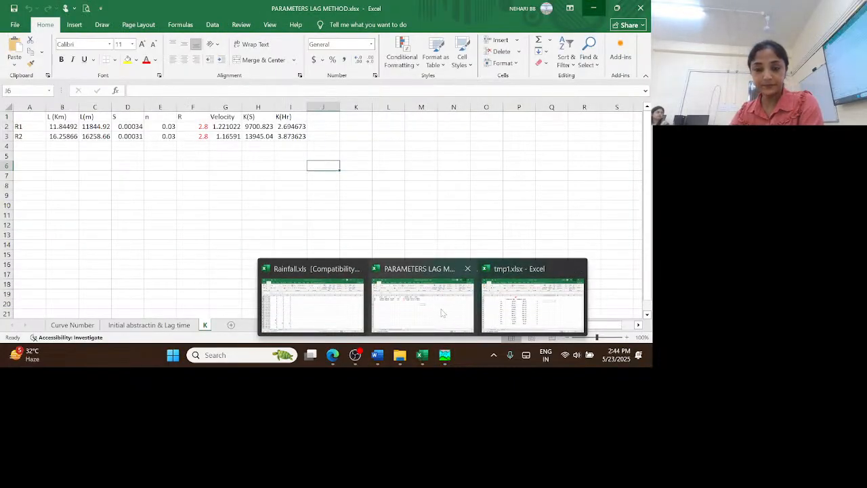
{"action": "left_click", "coordinate": [422, 299]}
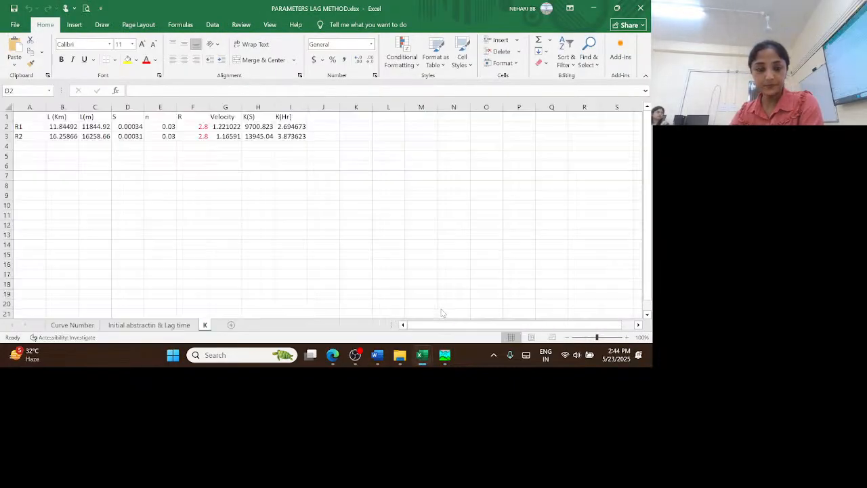
{"action": "left_click", "coordinate": [75, 326]}
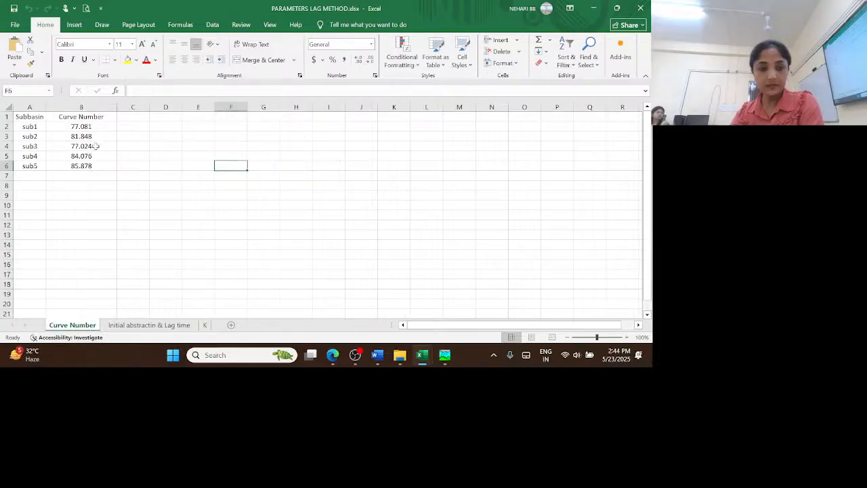
{"action": "left_click_drag", "start_coordinate": [86, 126], "coordinate": [90, 167]}
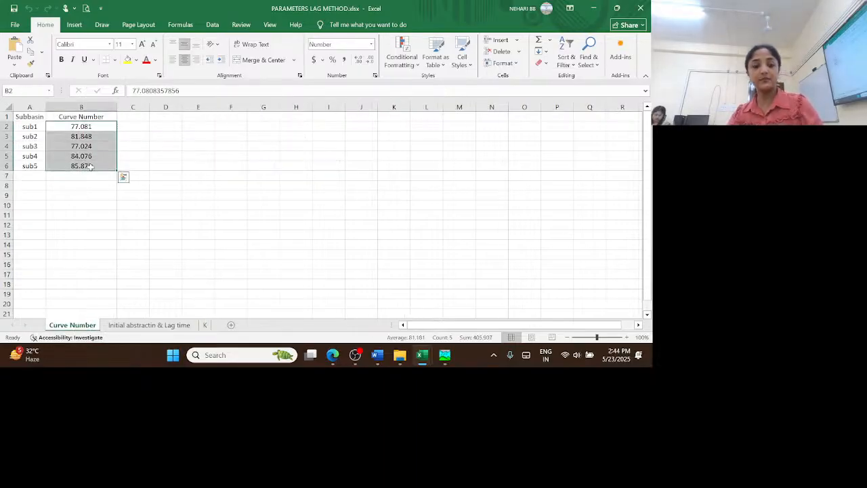
{"action": "key", "text": "ctrl+c"}
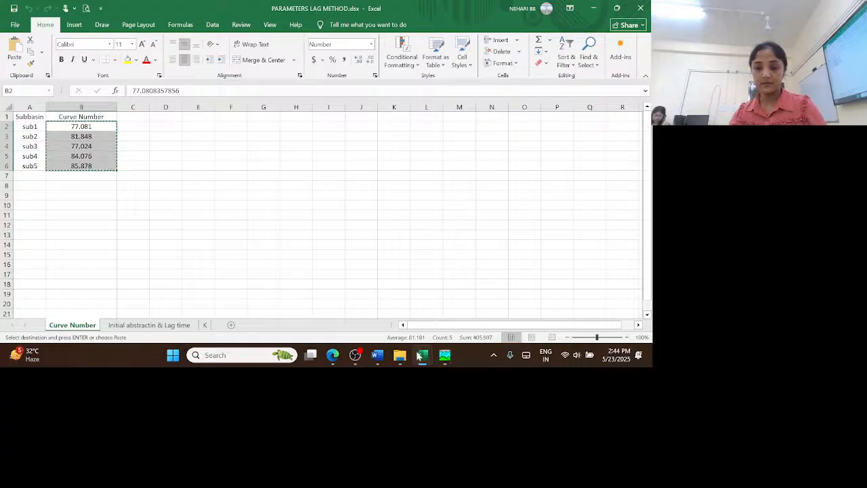
{"action": "mouse_move", "coordinate": [421, 359]}
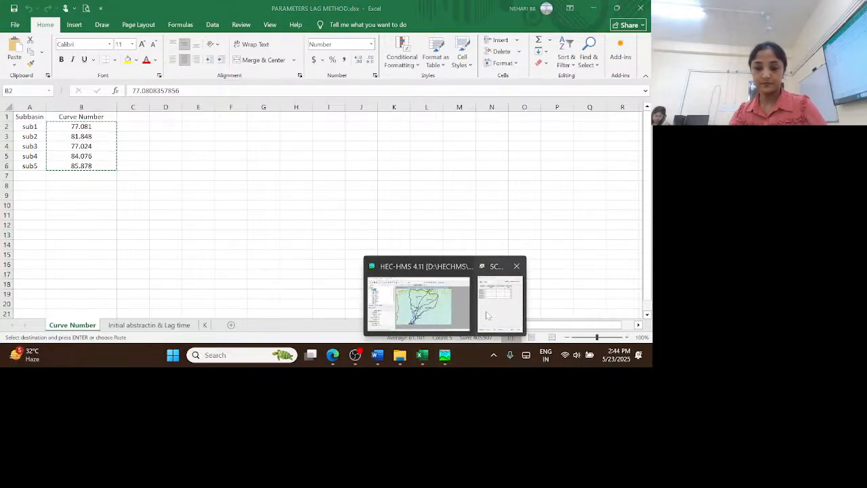
{"action": "left_click", "coordinate": [488, 315]}
{"action": "left_click", "coordinate": [305, 105]}
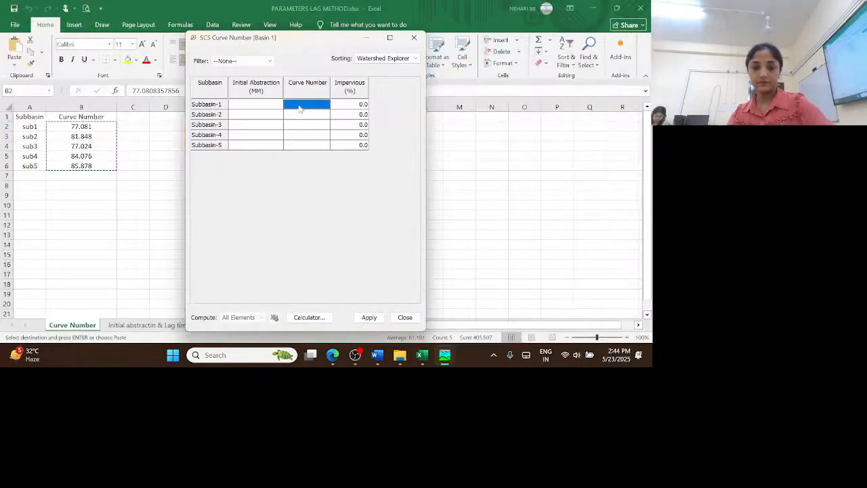
{"action": "key", "text": "ctrl+v"}
Copy the five Ia values from the workbook's initial abstraction sheet into the loss table's Initial Abstraction column, apply them and close the table
{"action": "mouse_move", "coordinate": [421, 358]}
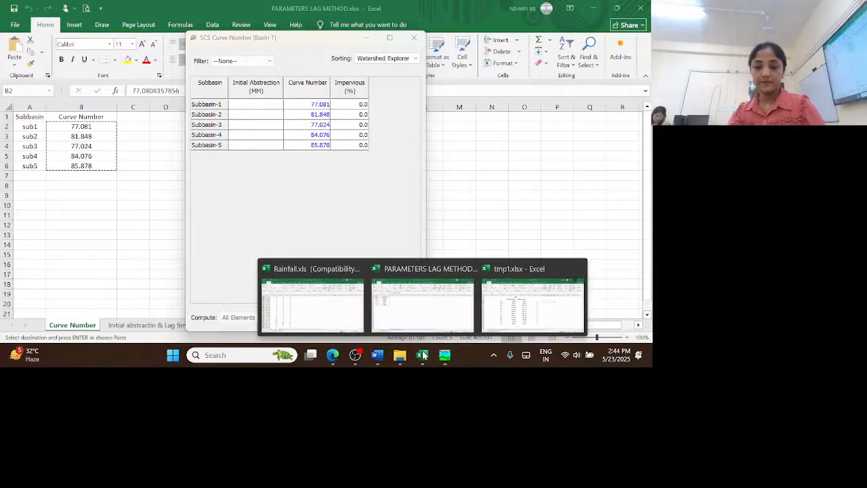
{"action": "left_click", "coordinate": [419, 311]}
{"action": "left_click", "coordinate": [149, 325]}
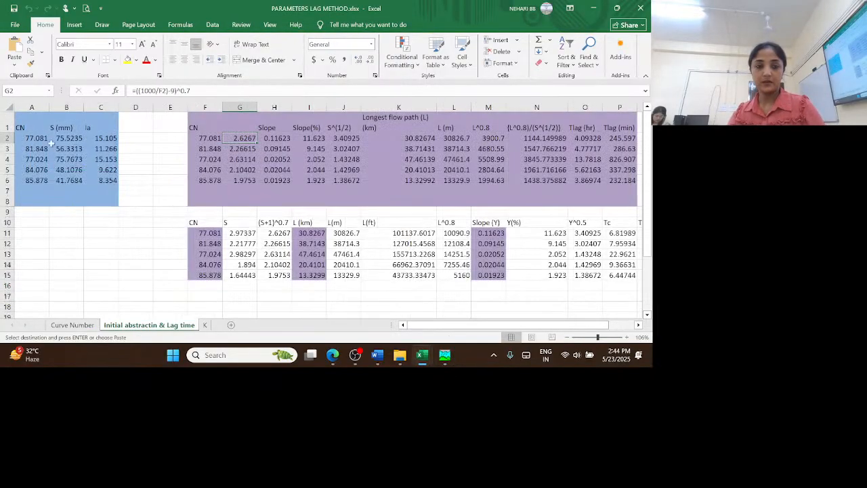
{"action": "left_click_drag", "start_coordinate": [95, 138], "coordinate": [105, 180]}
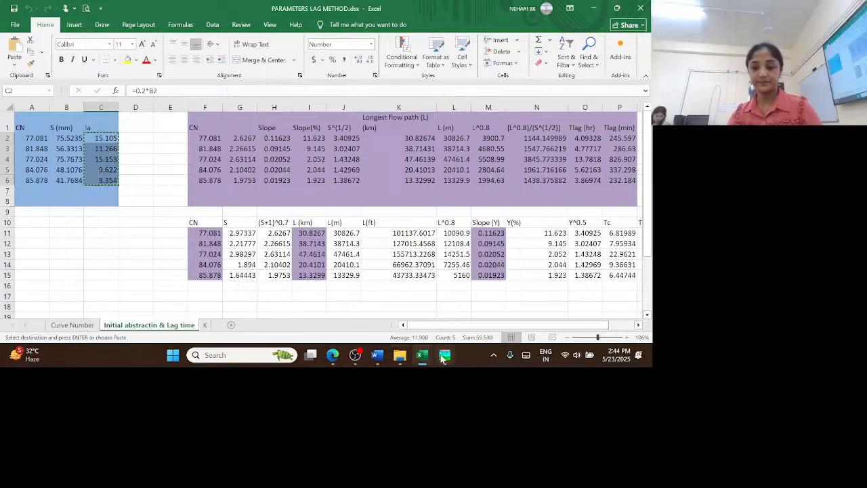
{"action": "mouse_move", "coordinate": [445, 355]}
{"action": "left_click", "coordinate": [500, 299]}
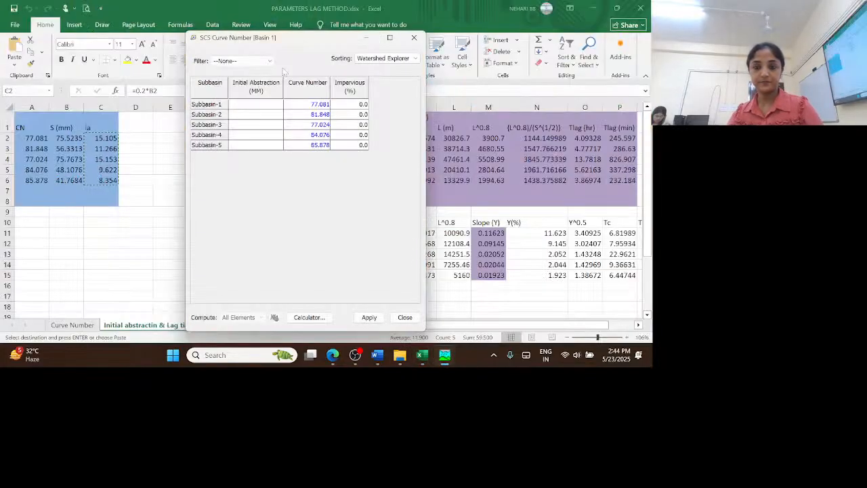
{"action": "left_click", "coordinate": [268, 107]}
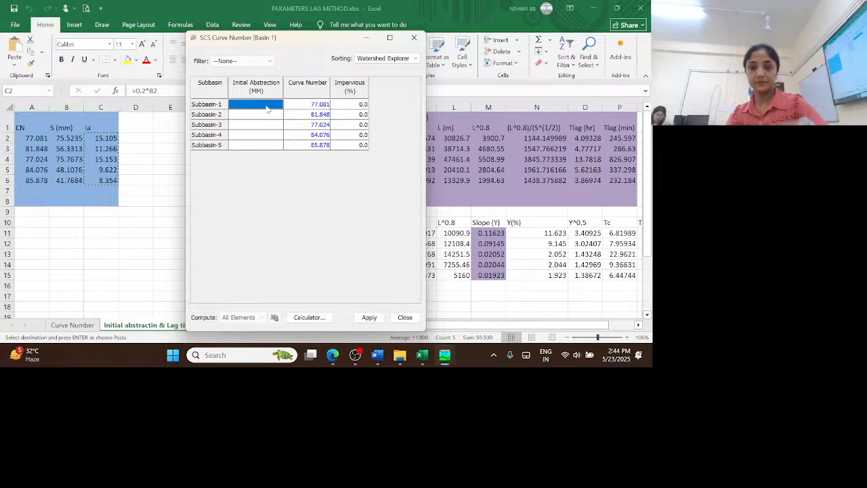
{"action": "key", "text": "ctrl+v"}
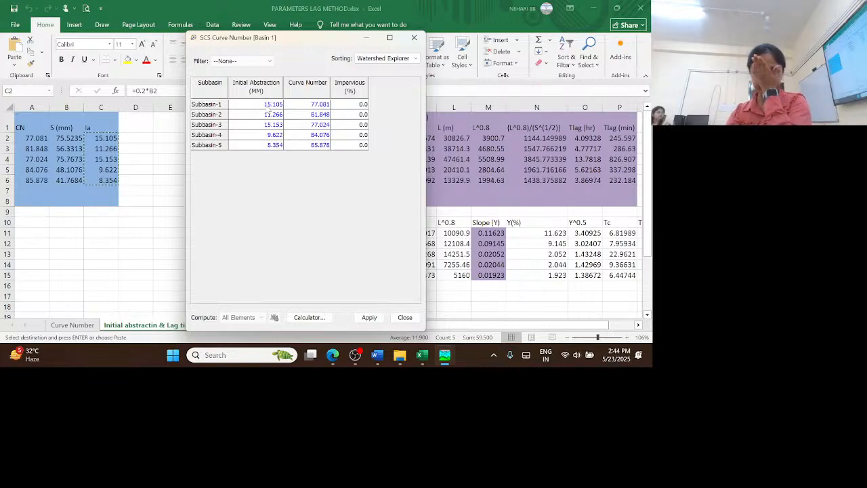
{"action": "left_click", "coordinate": [369, 317]}
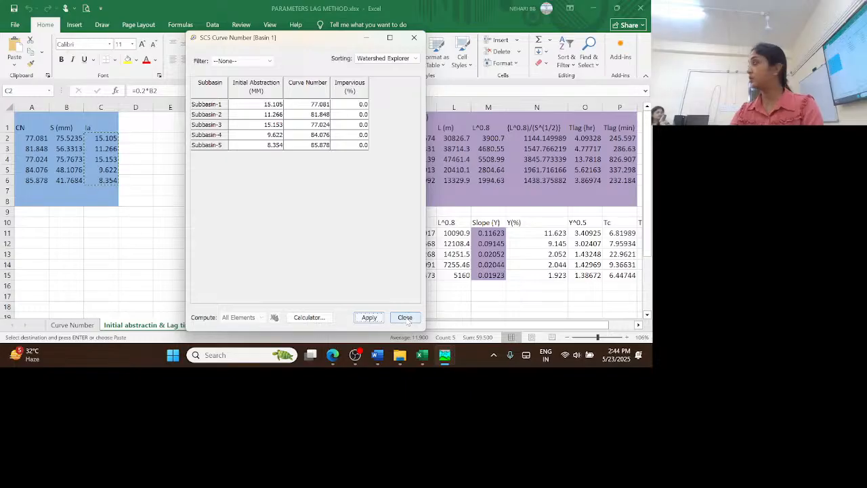
{"action": "left_click", "coordinate": [404, 318]}
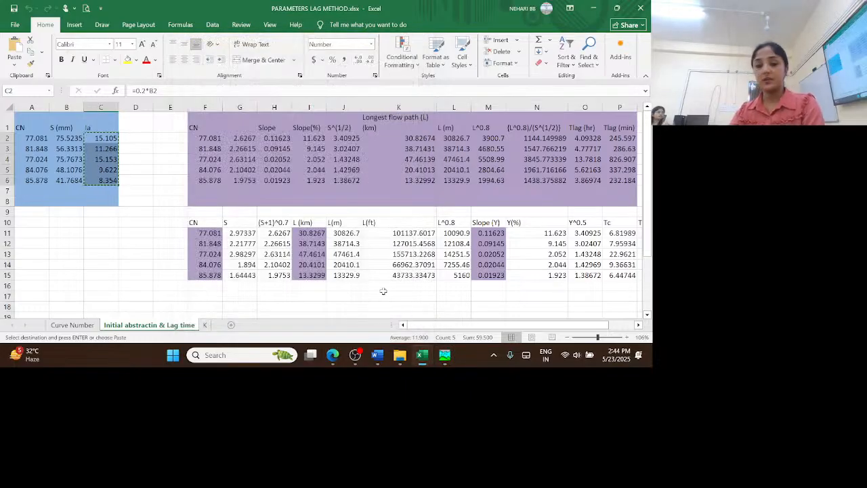
Return to HEC-HMS and check the saved SCS Curve Number loss parameters for all subbasins of Basin 1
{"action": "left_click", "coordinate": [445, 355]}
{"action": "left_click", "coordinate": [119, 17]}
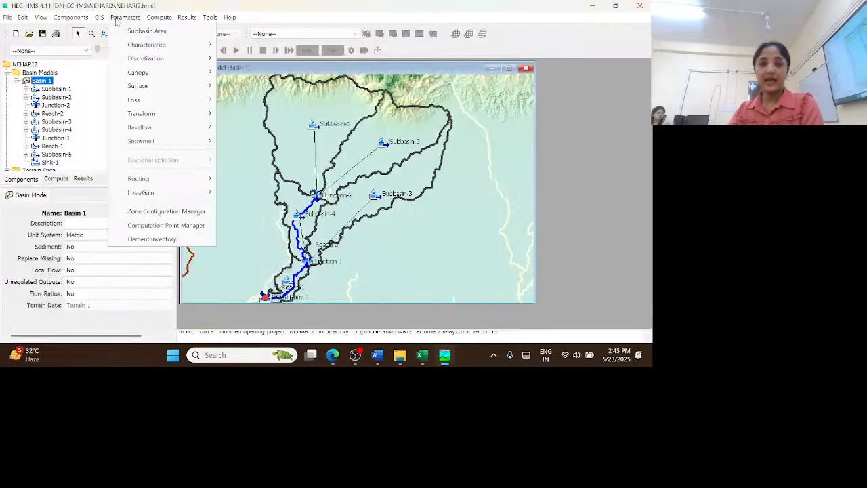
{"action": "mouse_move", "coordinate": [146, 102]}
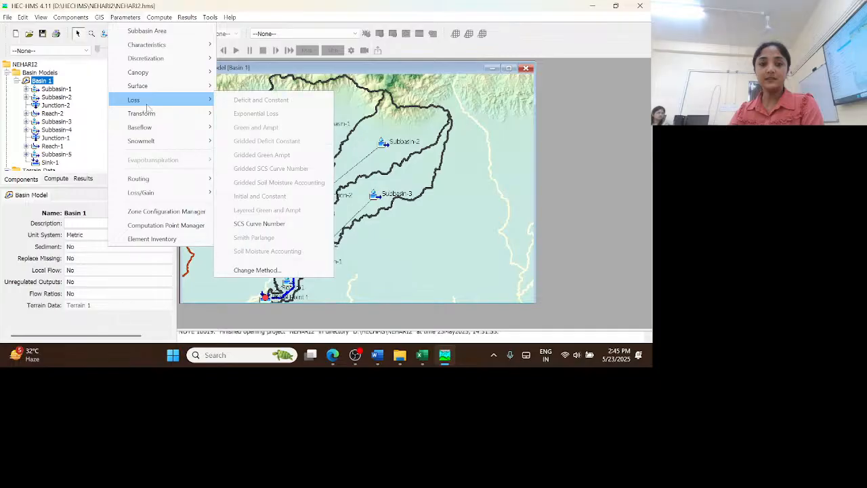
{"action": "left_click", "coordinate": [275, 225]}
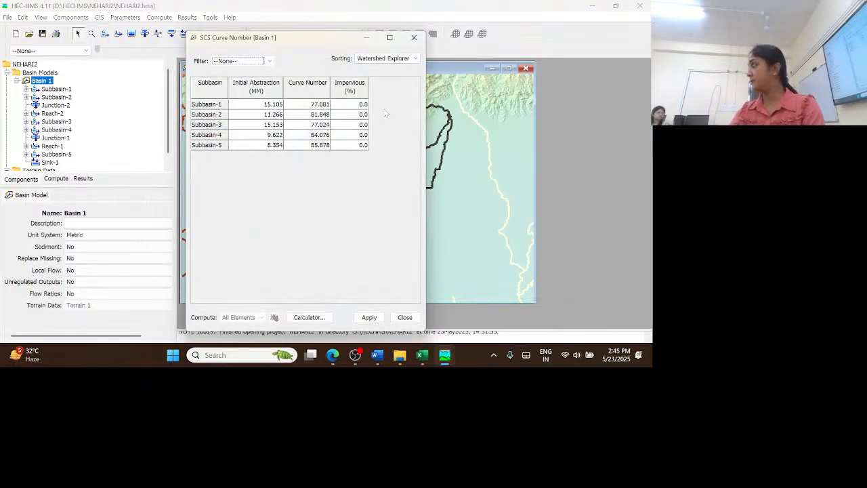
{"action": "left_click", "coordinate": [415, 38]}
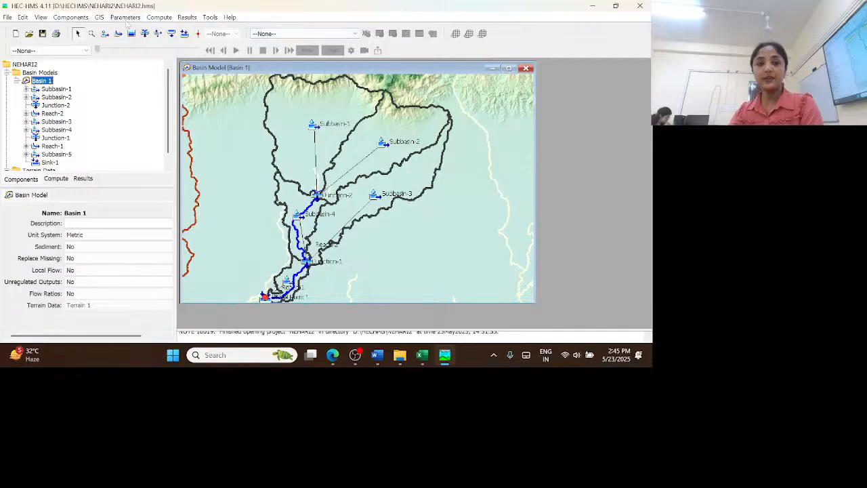
Open the SCS Unit Hydrograph transform parameter table for all subbasins of Basin 1
{"action": "left_click", "coordinate": [124, 17]}
{"action": "mouse_move", "coordinate": [166, 117]}
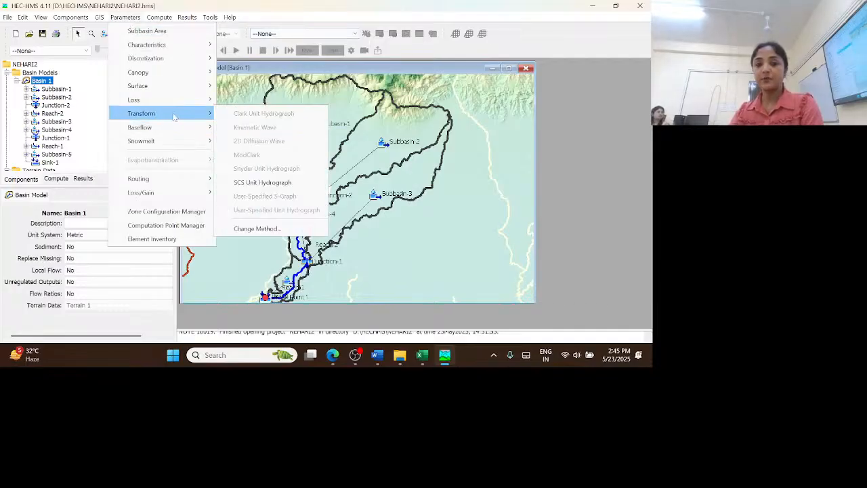
{"action": "left_click", "coordinate": [274, 183]}
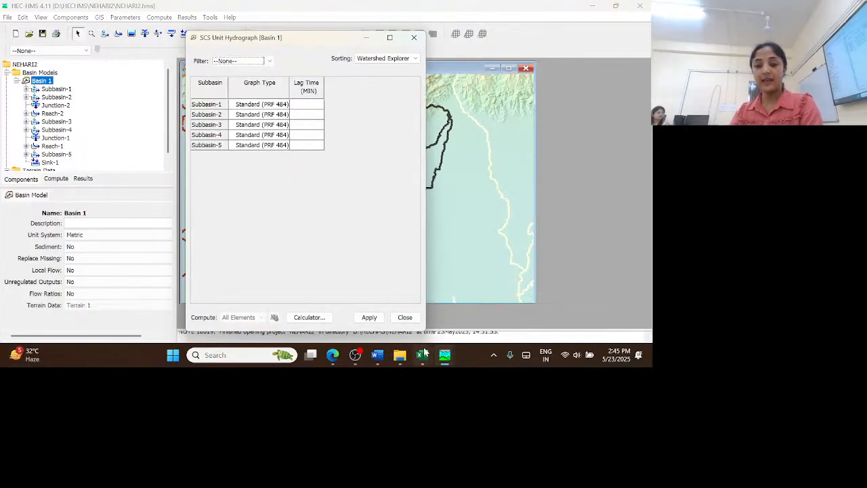
Copy the five Tlag (min) values in P2:P6 of the Excel workbook into the HEC-HMS table's Lag Time column, apply them and close the table
{"action": "mouse_move", "coordinate": [423, 361]}
{"action": "left_click", "coordinate": [423, 318]}
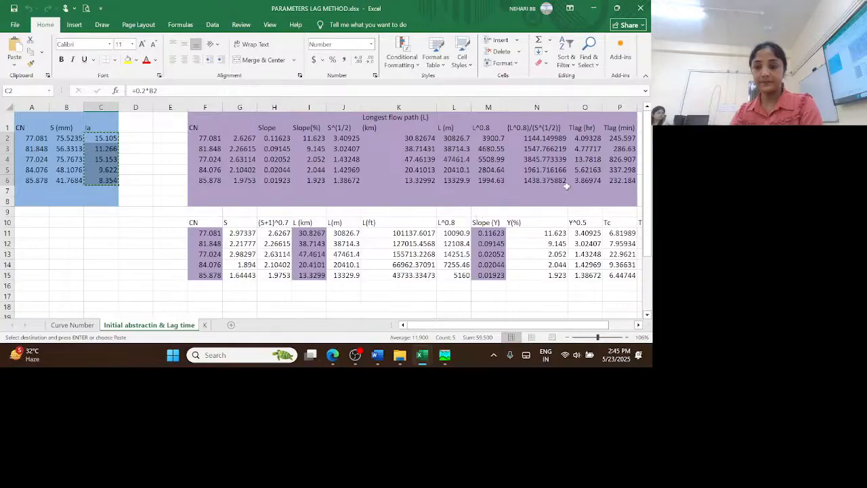
{"action": "left_click_drag", "start_coordinate": [495, 324], "coordinate": [522, 324]}
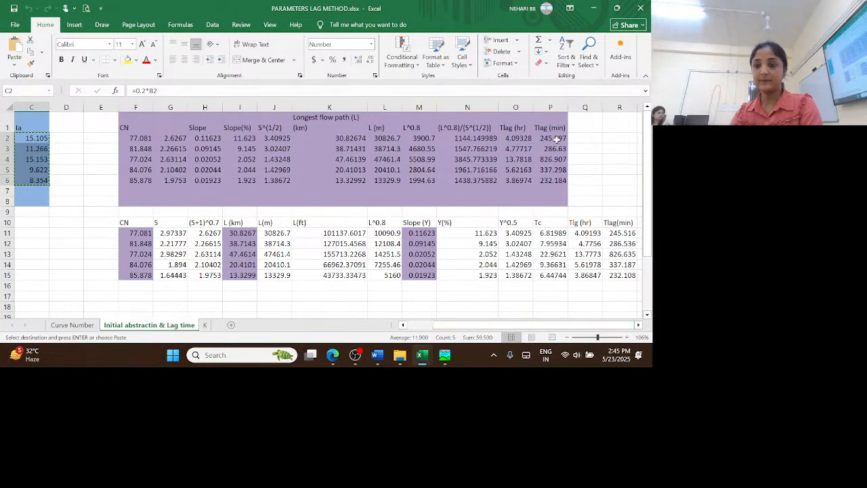
{"action": "left_click_drag", "start_coordinate": [553, 137], "coordinate": [564, 178]}
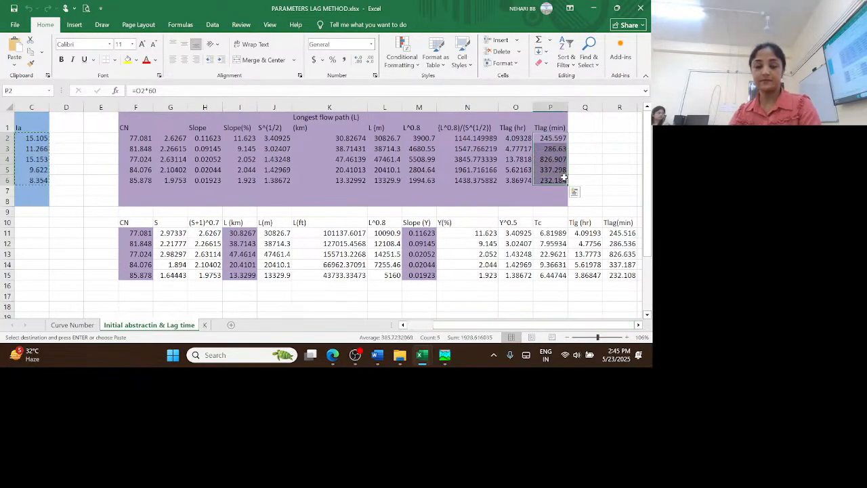
{"action": "key", "text": "ctrl+c"}
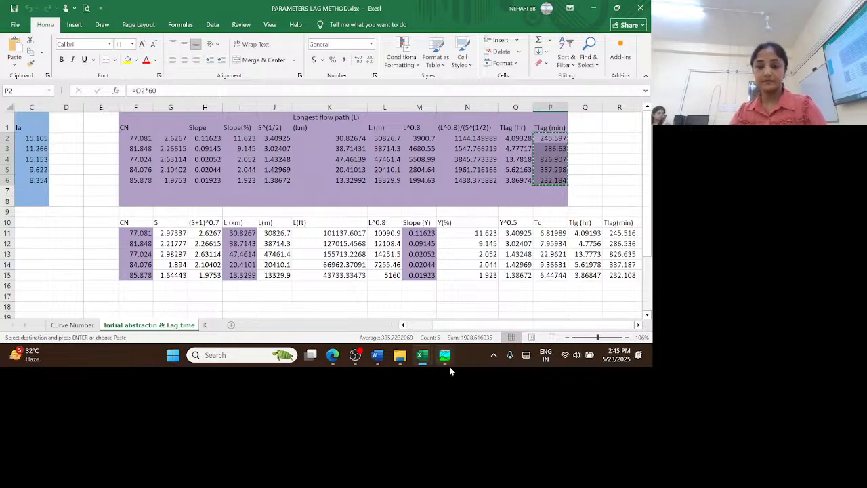
{"action": "mouse_move", "coordinate": [444, 361]}
{"action": "left_click", "coordinate": [500, 302]}
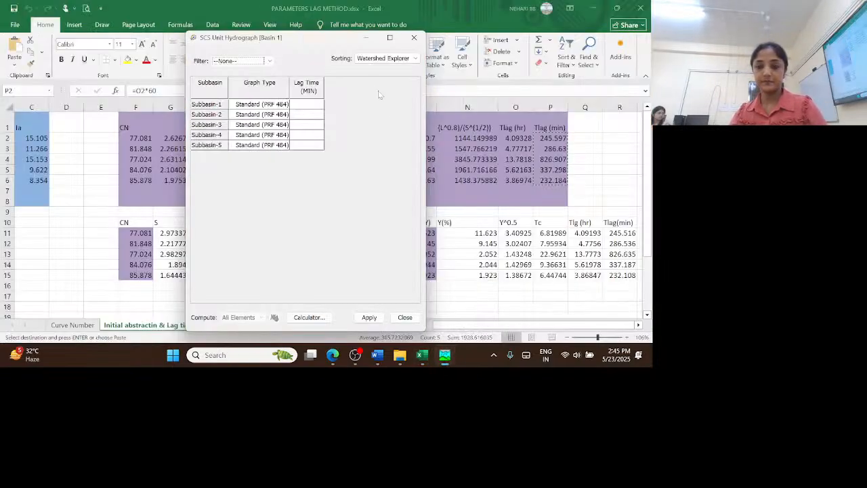
{"action": "left_click", "coordinate": [316, 105]}
{"action": "key", "text": "ctrl+v"}
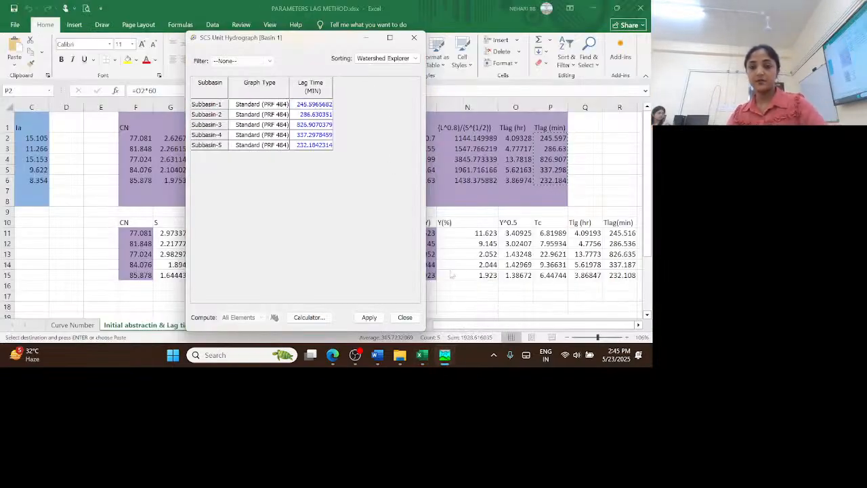
{"action": "left_click", "coordinate": [369, 318]}
{"action": "left_click", "coordinate": [406, 319]}
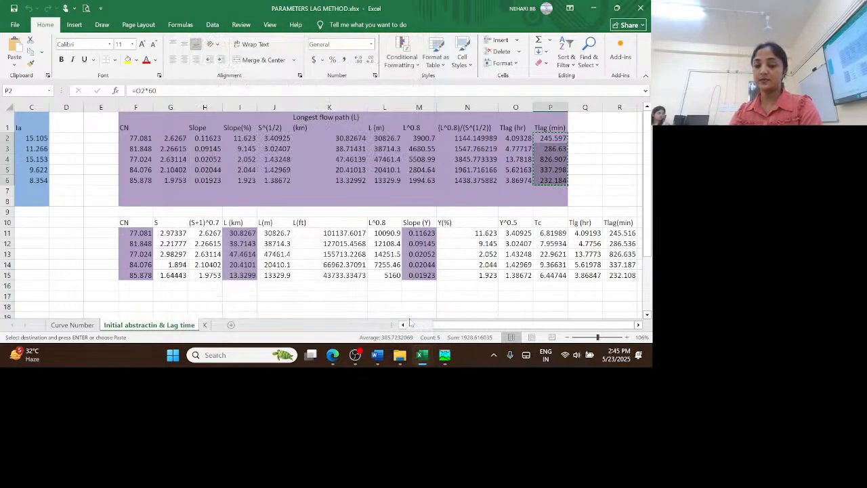
Return to HEC-HMS and review the loss and transform parameters of Subbasin-1
{"action": "left_click", "coordinate": [443, 357]}
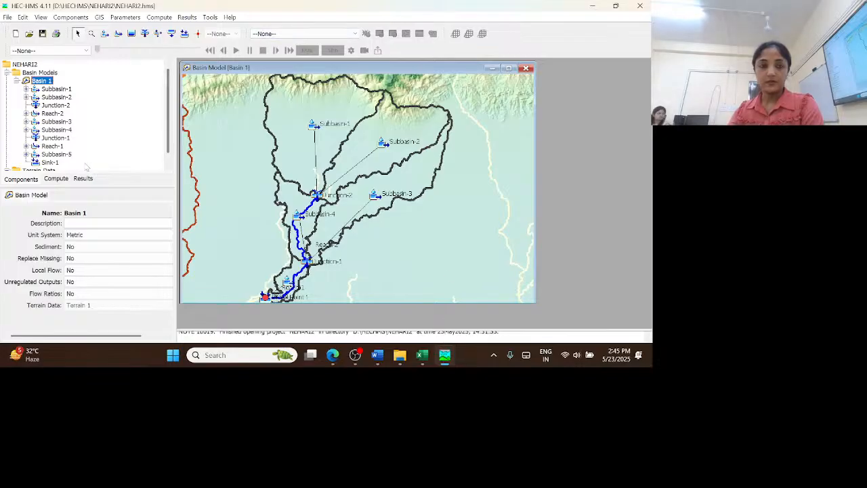
{"action": "left_click", "coordinate": [57, 90]}
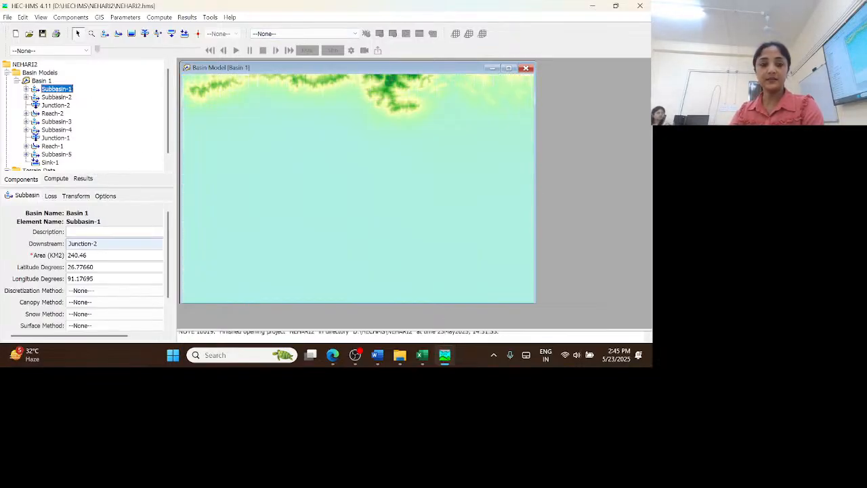
{"action": "left_click", "coordinate": [51, 196]}
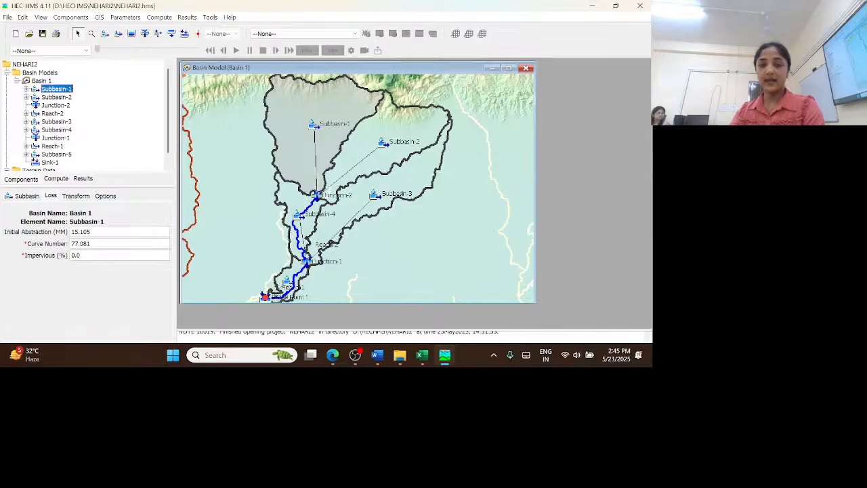
{"action": "left_click", "coordinate": [81, 197]}
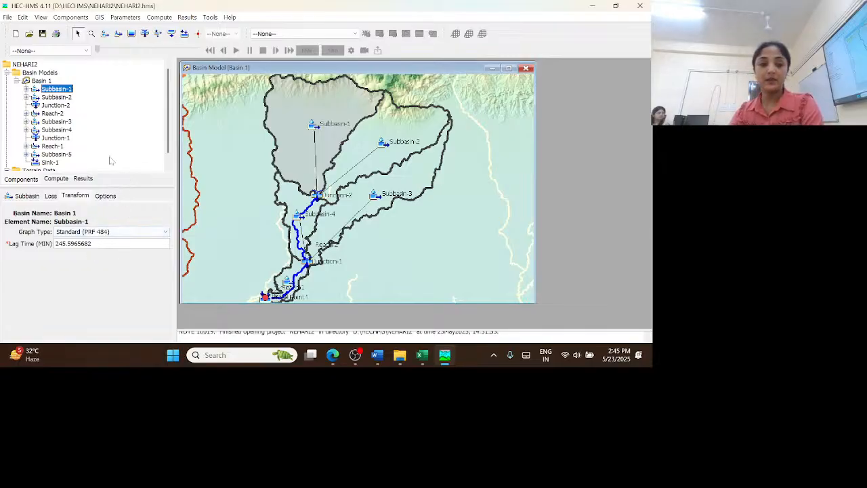
Open the Muskingum routing parameter table for all reaches of Basin 1
{"action": "left_click", "coordinate": [45, 82]}
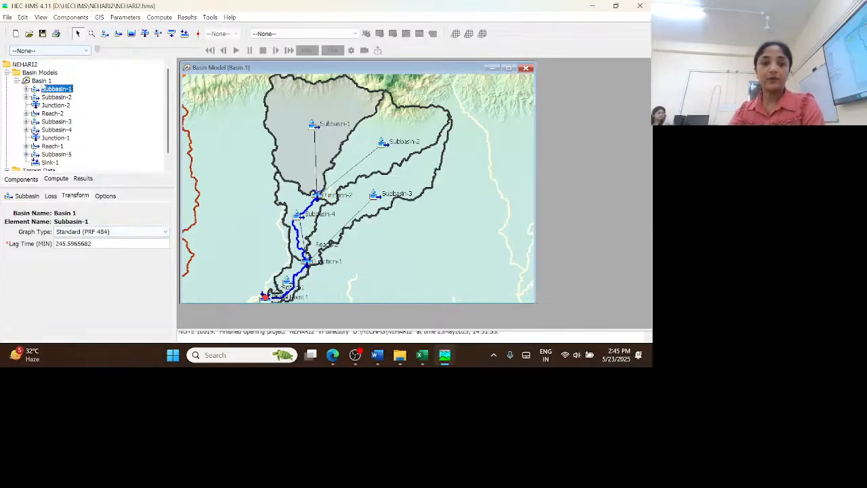
{"action": "left_click", "coordinate": [125, 17]}
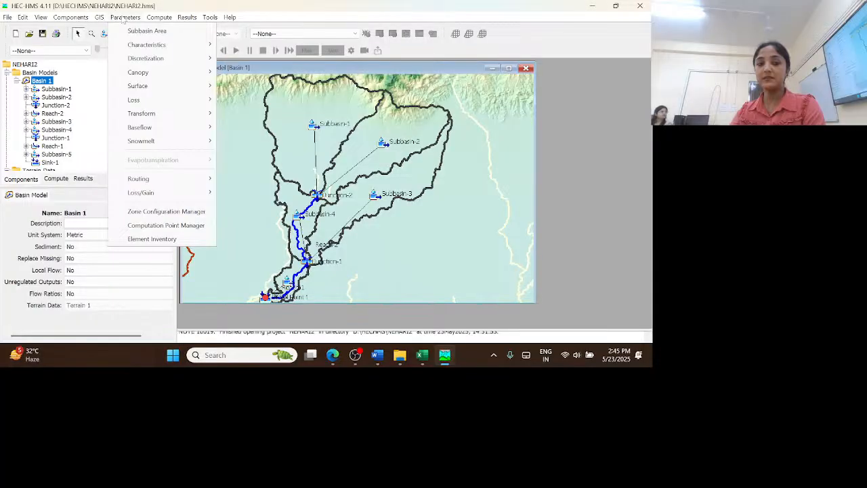
{"action": "mouse_move", "coordinate": [180, 176]}
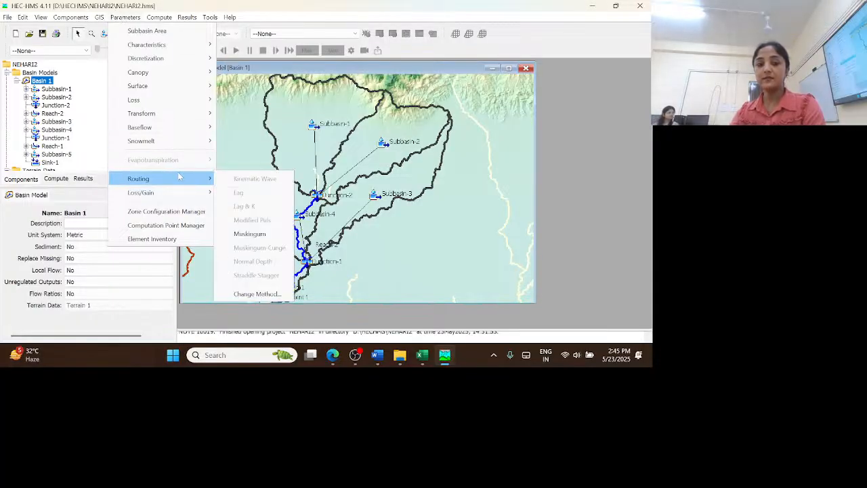
{"action": "left_click", "coordinate": [247, 238]}
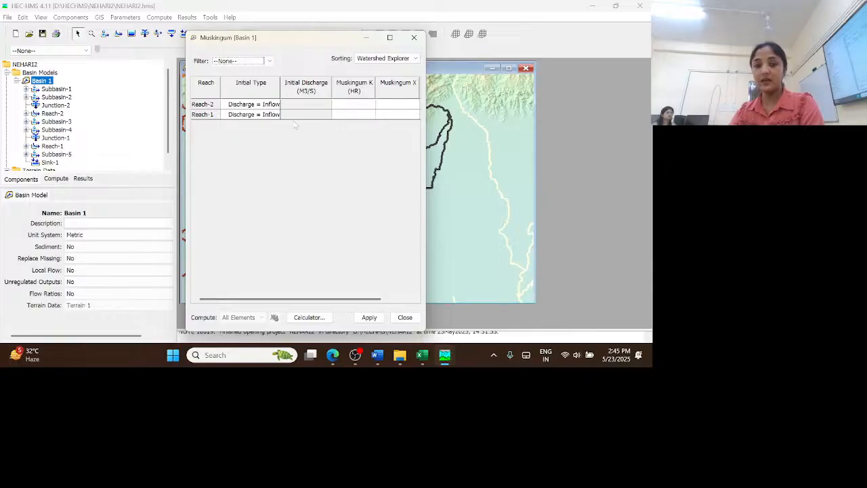
Switch to the Excel workbook PARAMETERS LAG METHOD.xlsx and look up the reaches' K(Hr) values on sheet K
{"action": "mouse_move", "coordinate": [426, 363]}
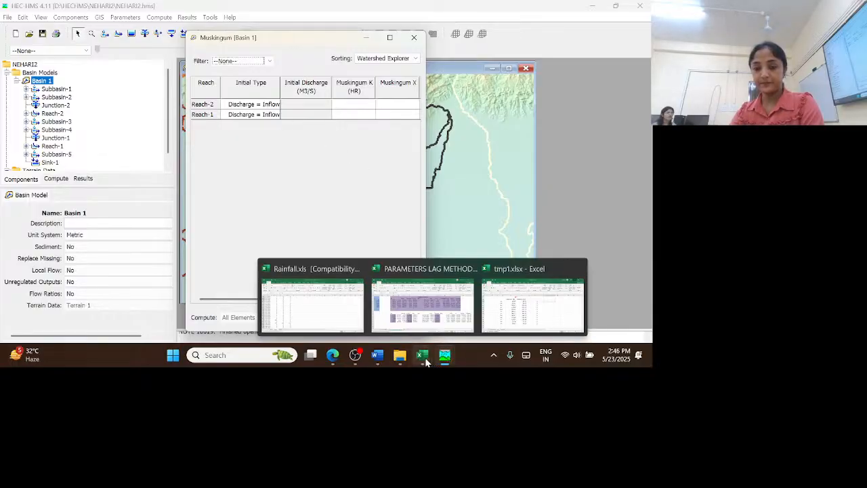
{"action": "left_click", "coordinate": [422, 303]}
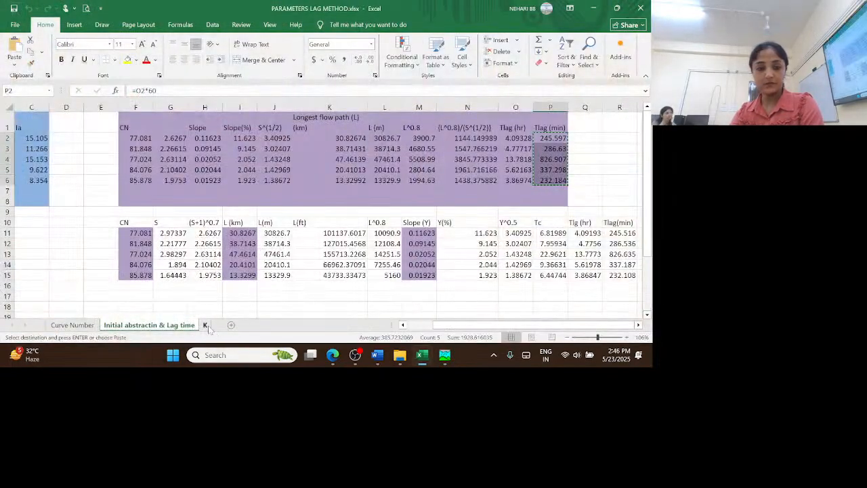
{"action": "left_click", "coordinate": [205, 326]}
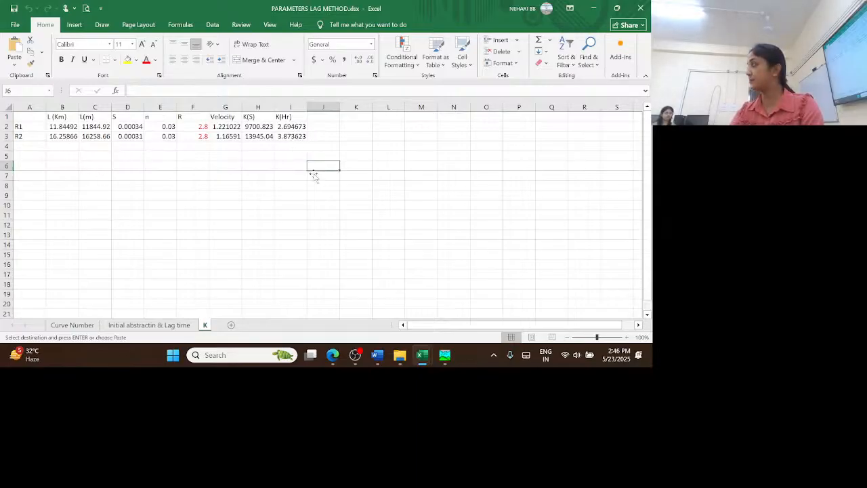
Return to the HEC-HMS Muskingum table and set Muskingum K to 3.8 hr for Reach-2 and 2.6 hr for Reach-1
{"action": "mouse_move", "coordinate": [441, 357]}
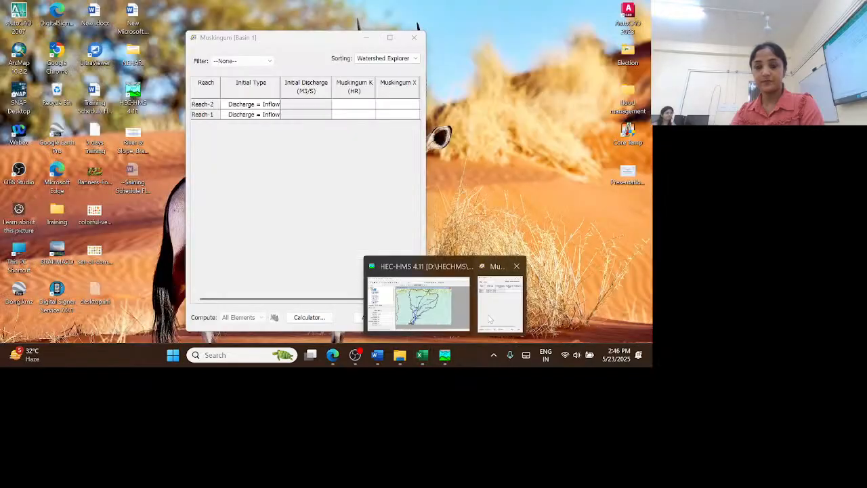
{"action": "left_click", "coordinate": [502, 299]}
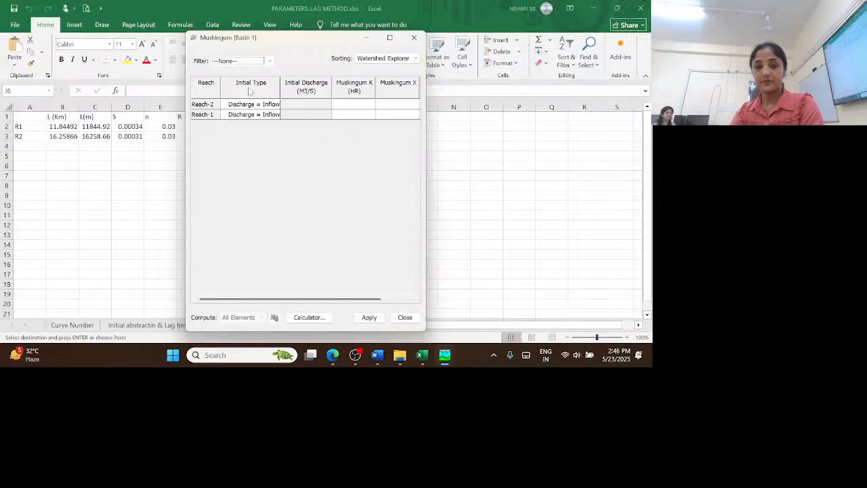
{"action": "left_click", "coordinate": [362, 106]}
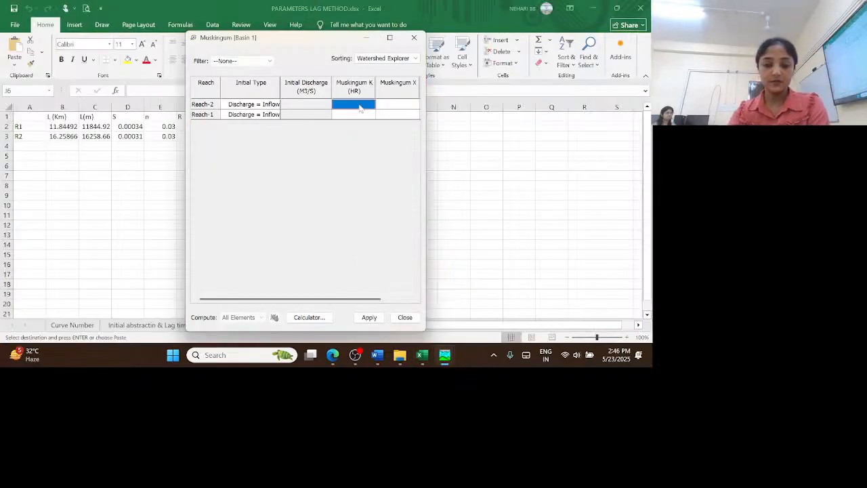
{"action": "type", "text": "3.8"}
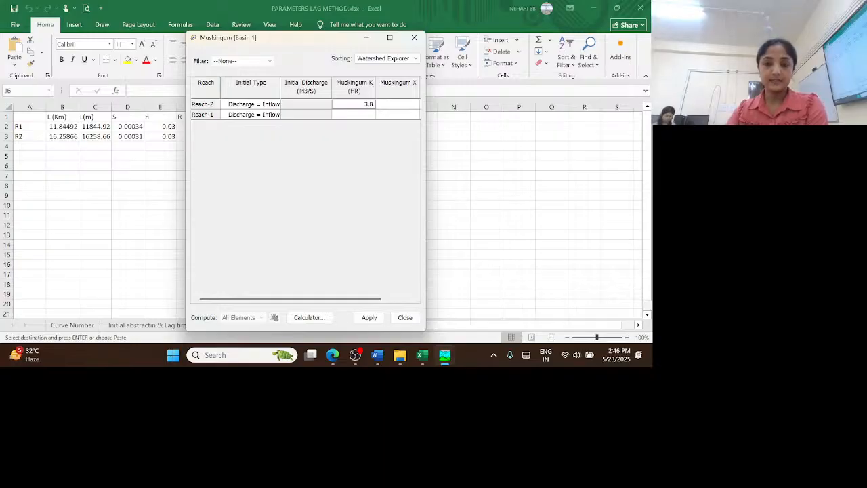
{"action": "left_click", "coordinate": [364, 114]}
{"action": "type", "text": "2.6"}
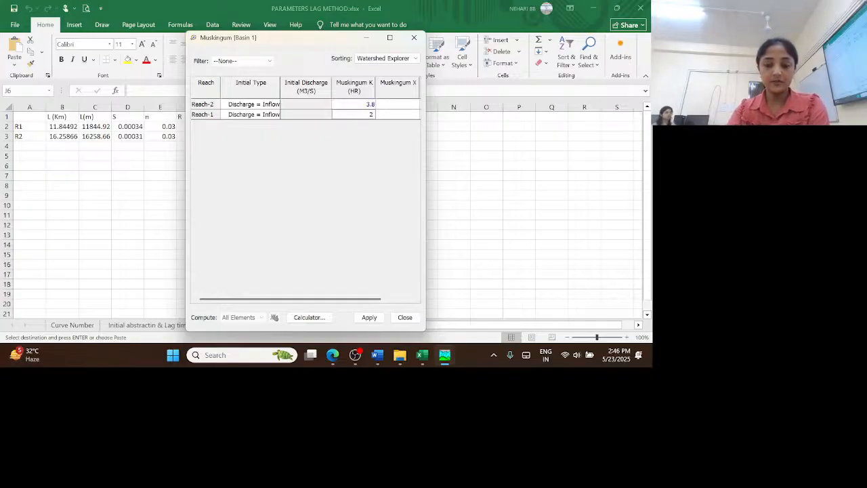
Set Muskingum X to 0.25 for both Reach-2 and Reach-1, apply the values and close the table
{"action": "left_click", "coordinate": [410, 105]}
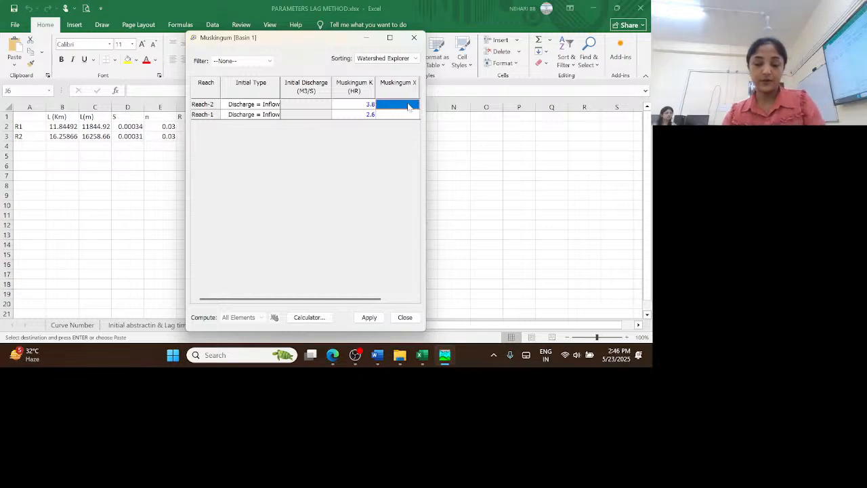
{"action": "type", "text": "0.25"}
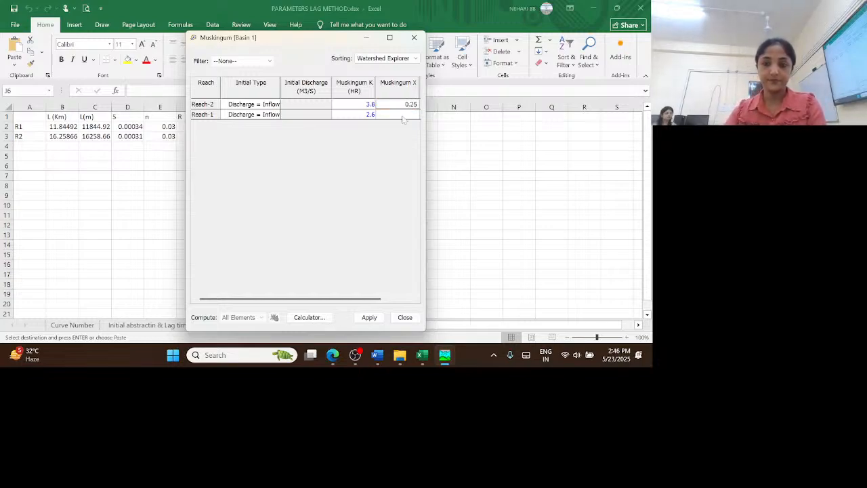
{"action": "left_click", "coordinate": [403, 117]}
{"action": "type", "text": "0.25"}
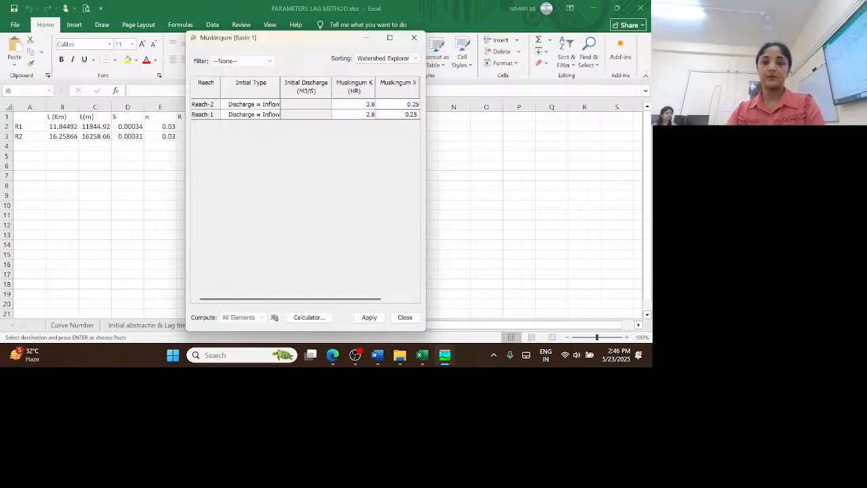
{"action": "left_click", "coordinate": [369, 317]}
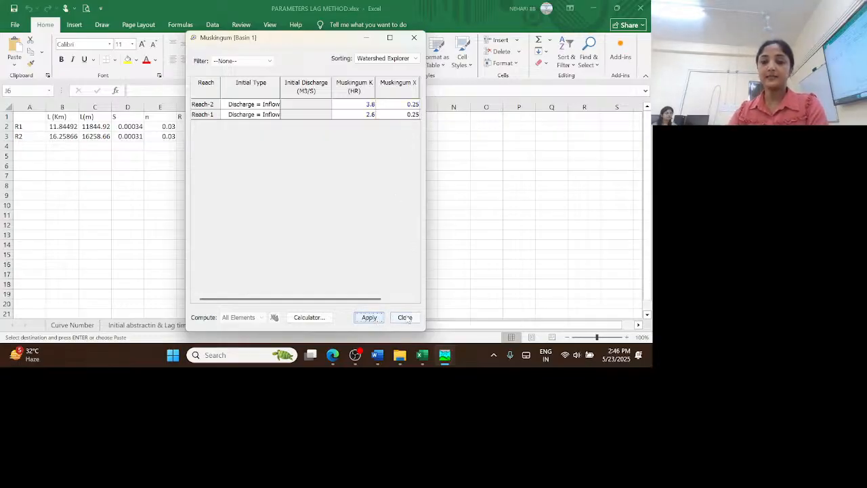
{"action": "left_click", "coordinate": [405, 317]}
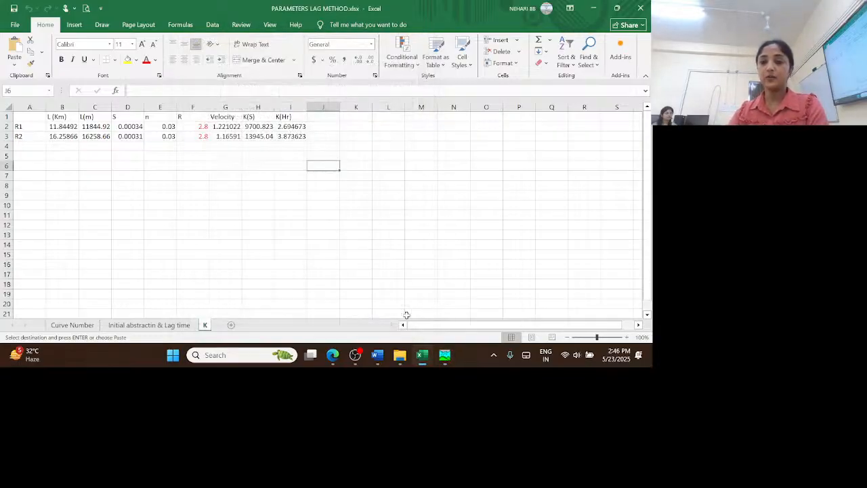
Return to the main HEC-HMS window and check the saved Muskingum routing parameters of Reach-2
{"action": "left_click", "coordinate": [444, 355]}
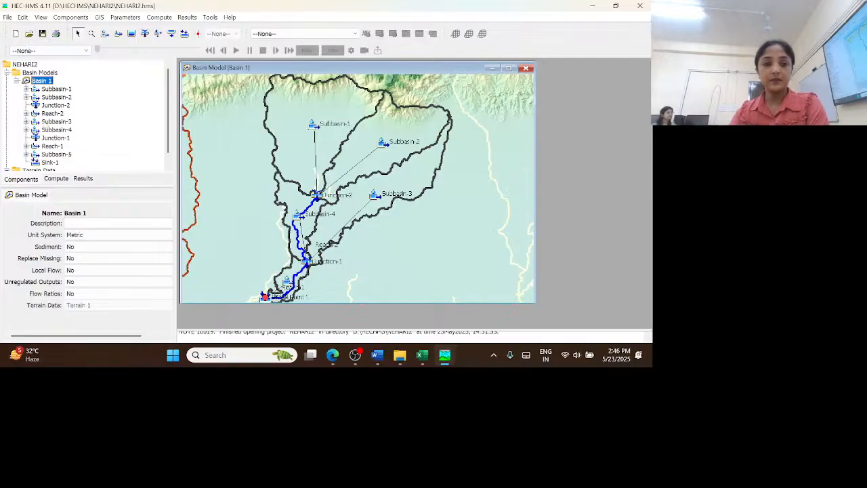
{"action": "left_click", "coordinate": [53, 113]}
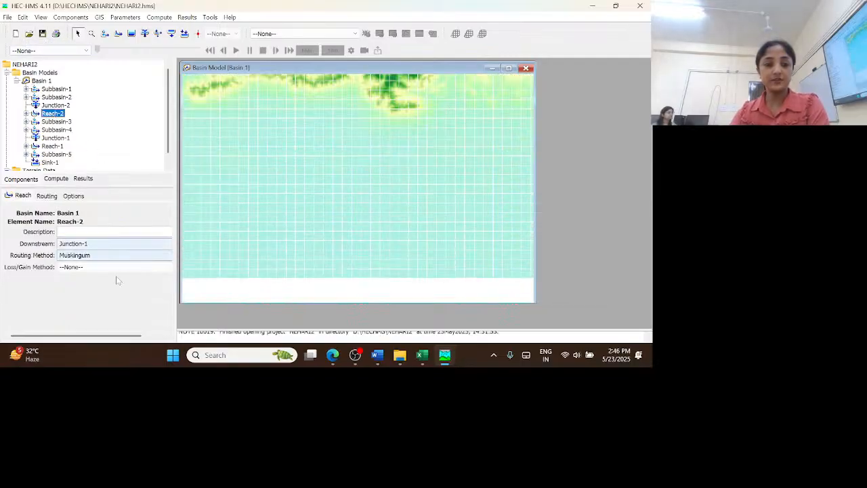
{"action": "left_click", "coordinate": [48, 196]}
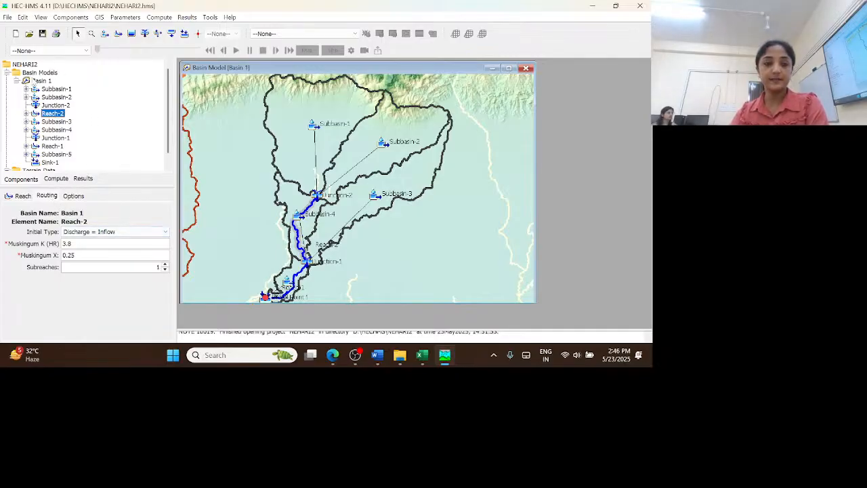
Collapse the Basin Models and Terrain Data folders in the project tree
{"action": "left_click", "coordinate": [33, 73]}
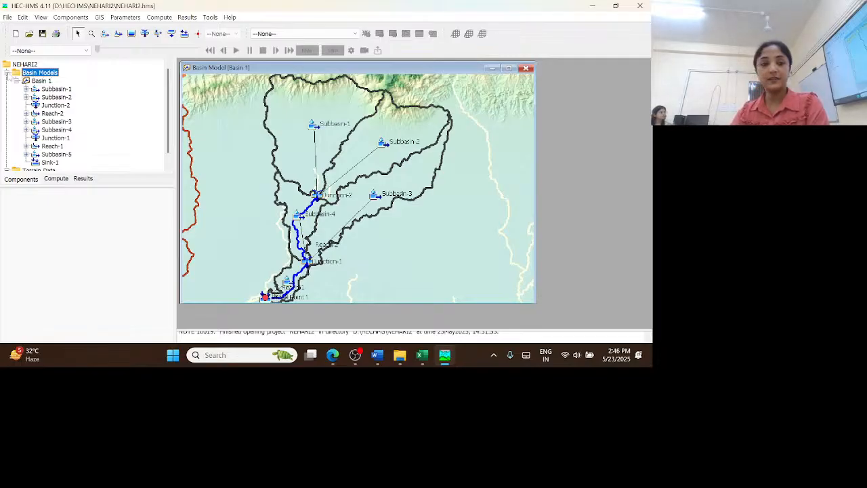
{"action": "left_click", "coordinate": [7, 74]}
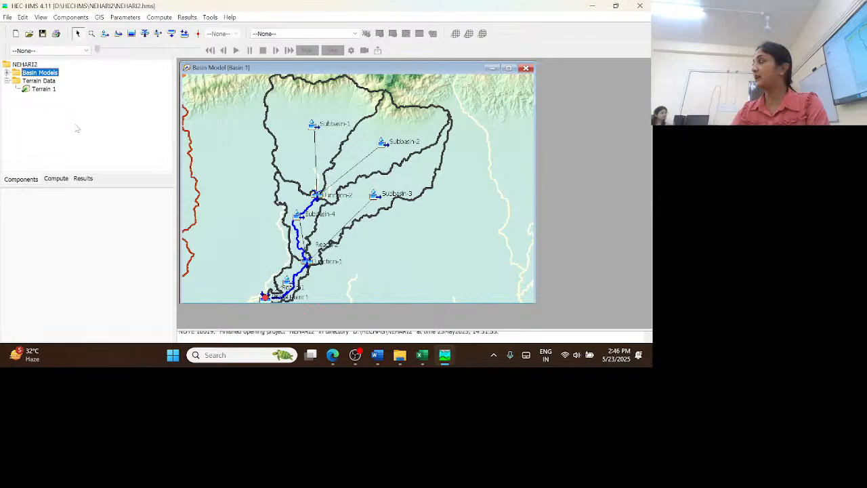
{"action": "left_click", "coordinate": [6, 80]}
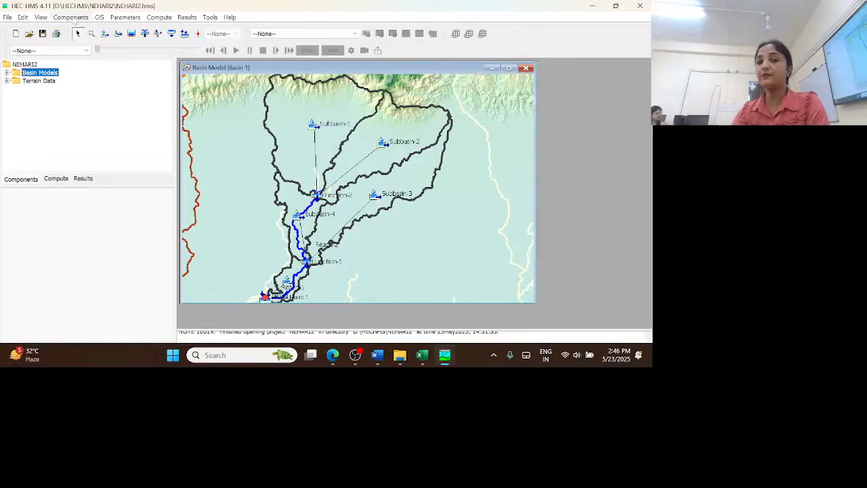
Create a new meteorologic model named Met 1 and close the Meteorologic Model Manager
{"action": "left_click", "coordinate": [71, 17]}
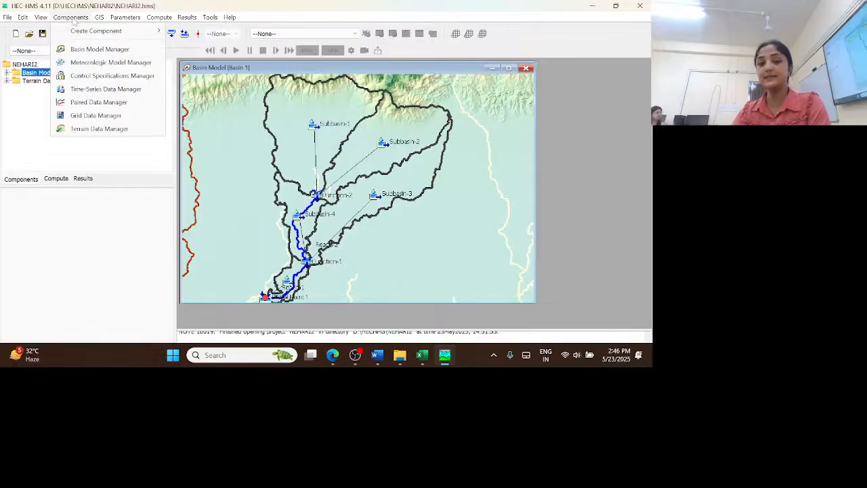
{"action": "left_click", "coordinate": [111, 63]}
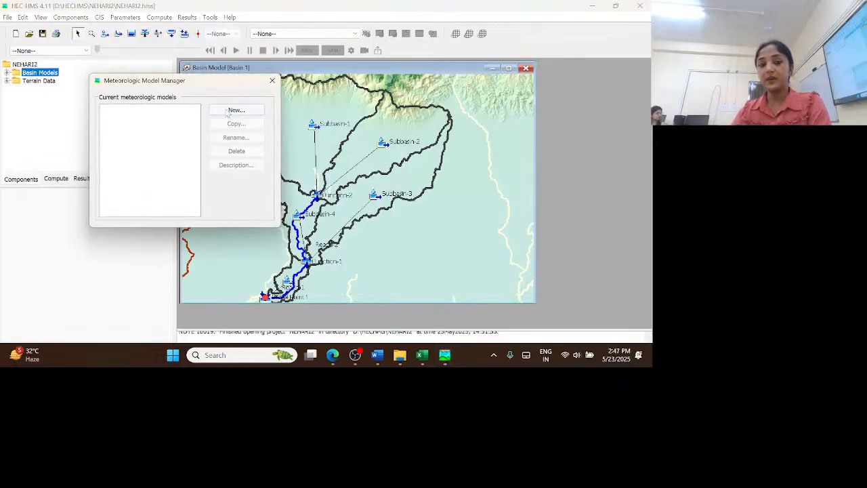
{"action": "left_click", "coordinate": [228, 112]}
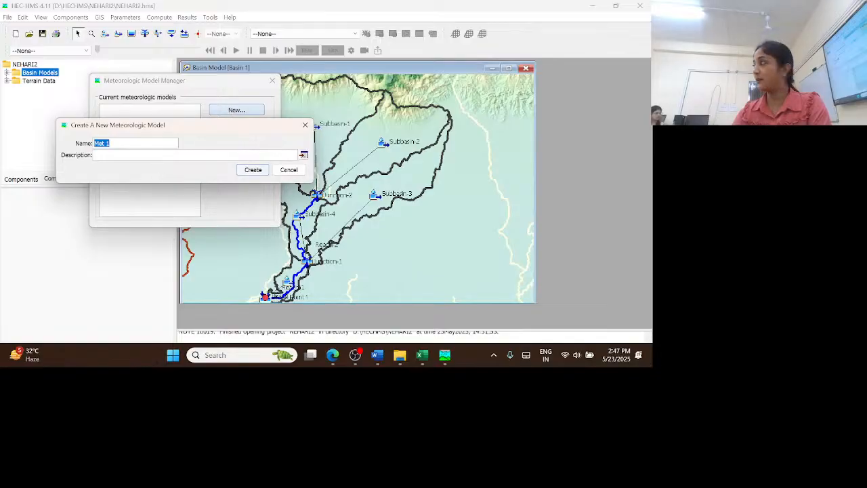
{"action": "left_click", "coordinate": [253, 169]}
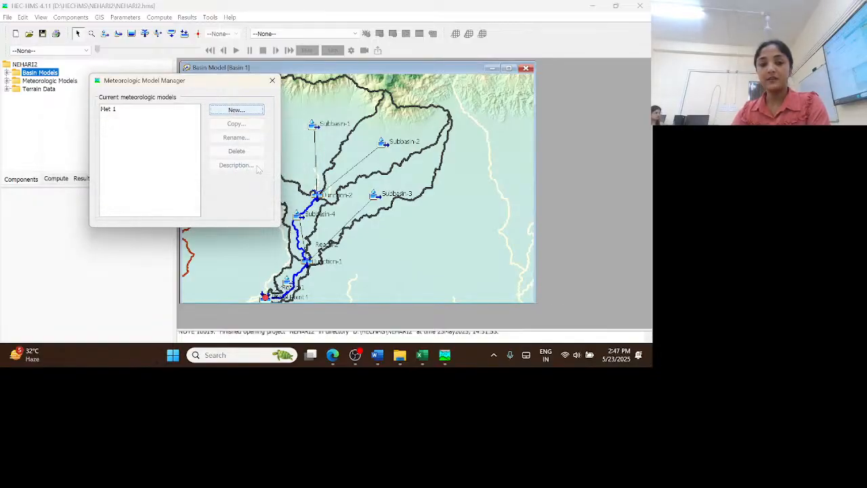
{"action": "left_click", "coordinate": [273, 80]}
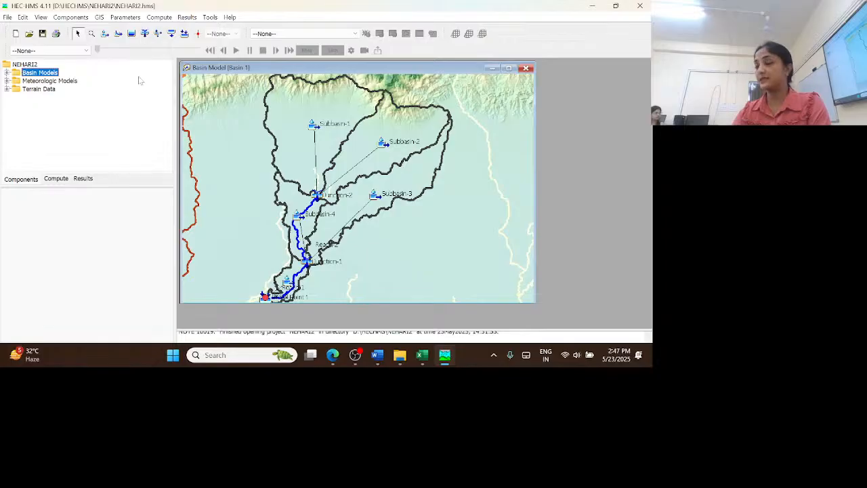
Set the evapotranspiration method of meteorologic model Met 1 to Monthly Average and accept the method change
{"action": "left_click", "coordinate": [7, 81]}
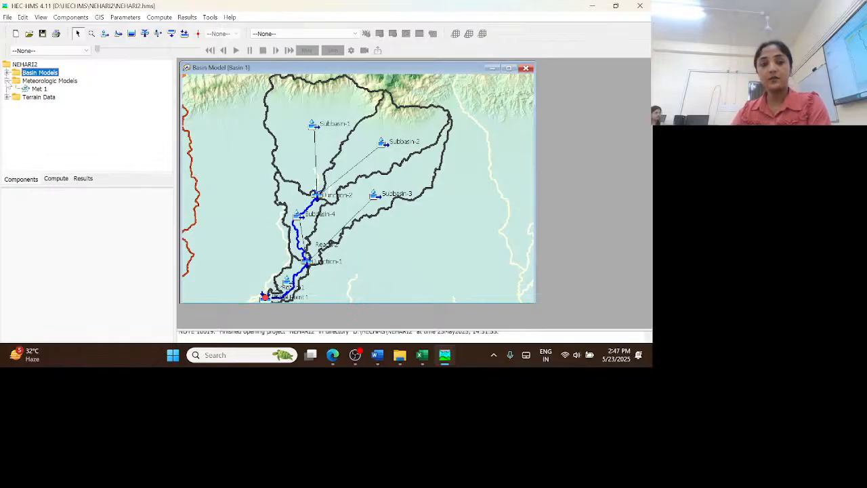
{"action": "left_click", "coordinate": [42, 89]}
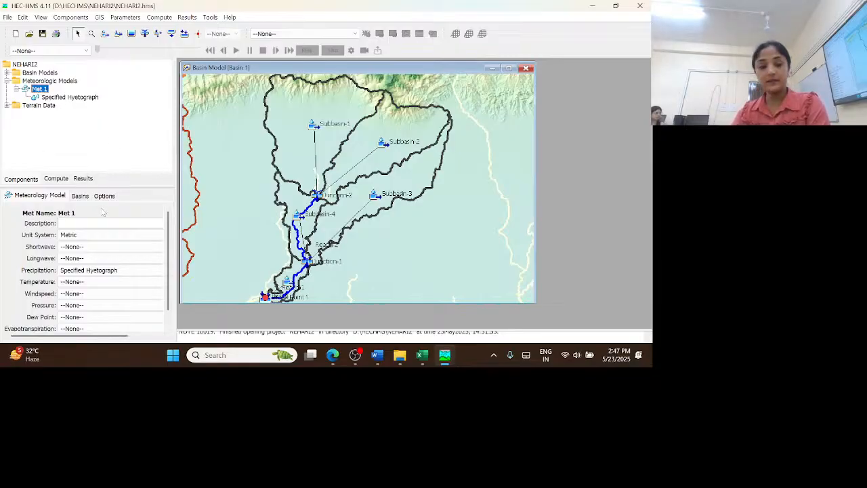
{"action": "scroll", "coordinate": [41, 307], "scroll_direction": "down", "scroll_amount": 1}
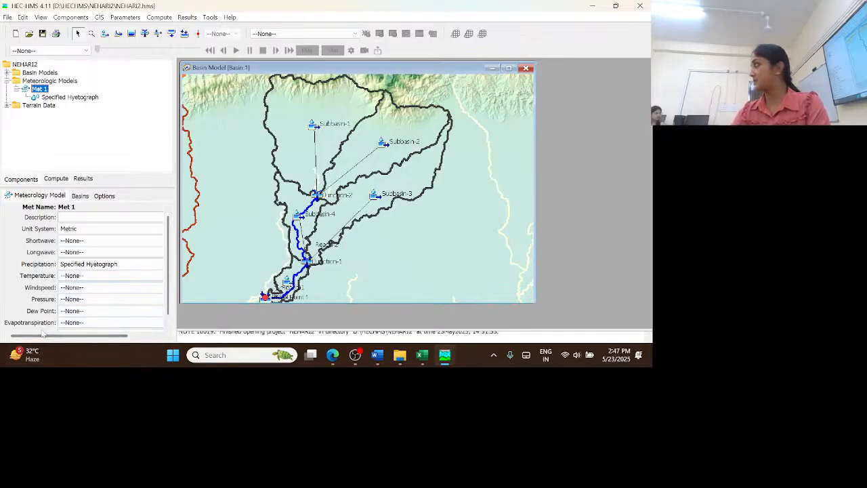
{"action": "left_click", "coordinate": [134, 326]}
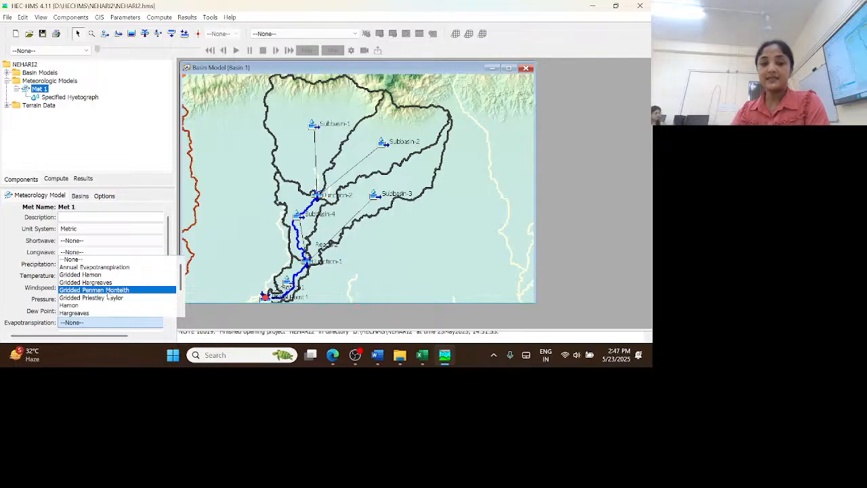
{"action": "scroll", "coordinate": [108, 295], "scroll_direction": "down", "scroll_amount": 2}
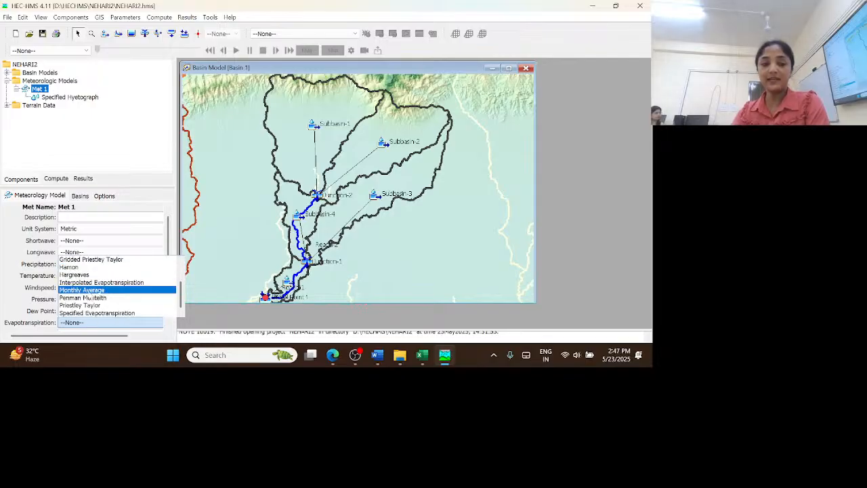
{"action": "left_click", "coordinate": [91, 290]}
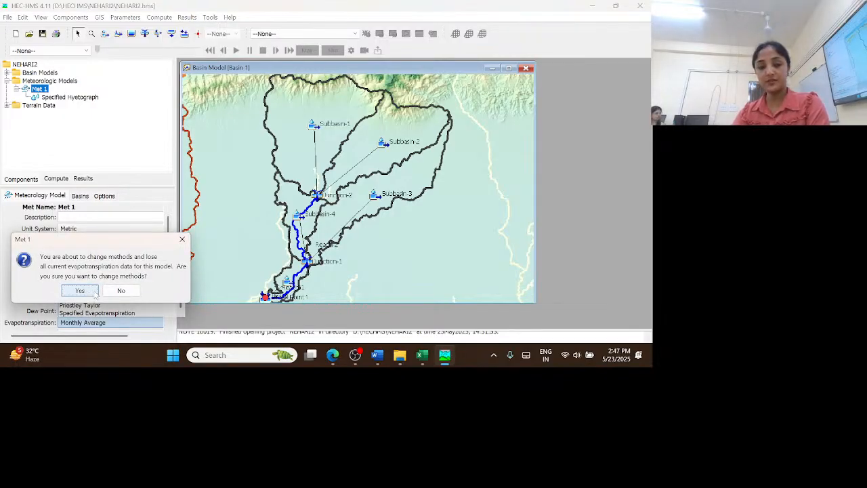
{"action": "left_click", "coordinate": [80, 290]}
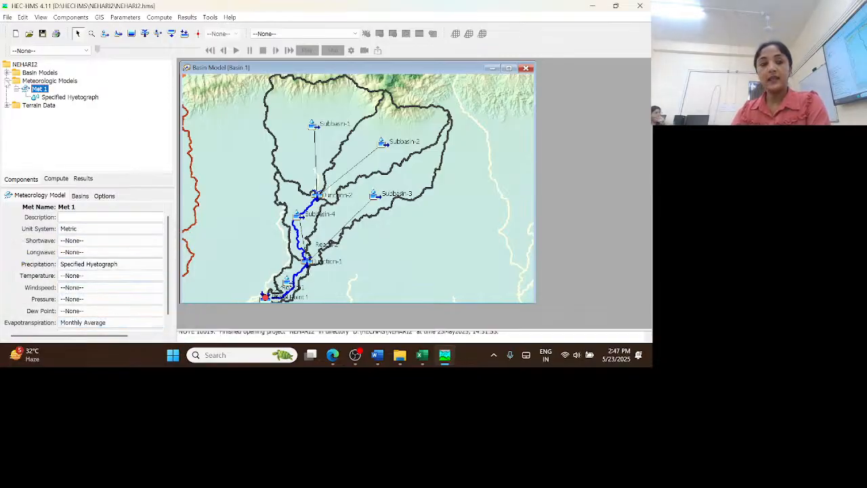
Examine the elements of Basin 1, the methods assigned to Subbasin-1 and the basin model's settings in the project tree
{"action": "left_click", "coordinate": [7, 72]}
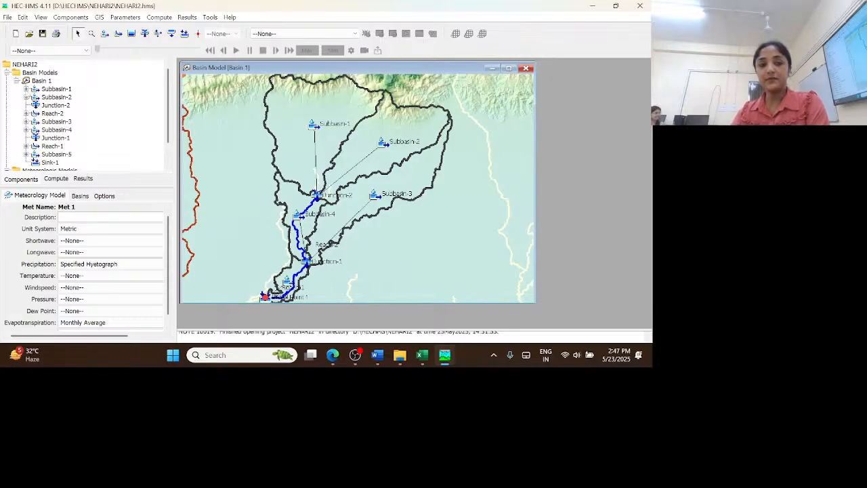
{"action": "left_click", "coordinate": [26, 89]}
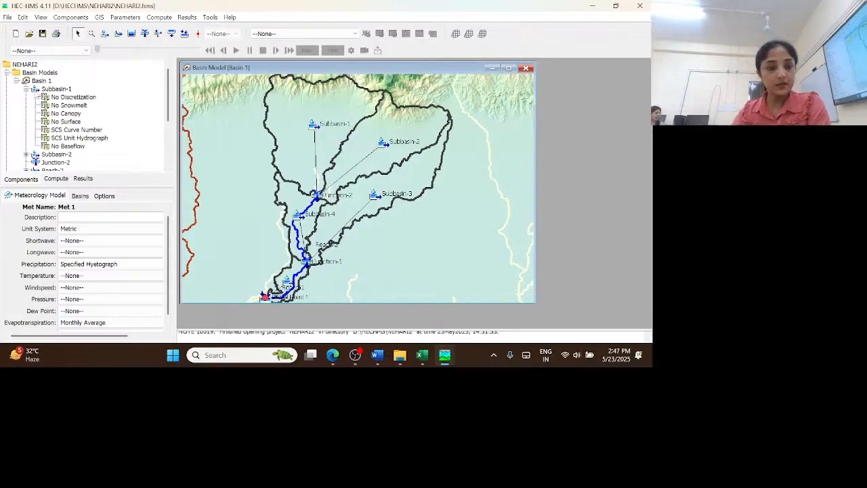
{"action": "left_click", "coordinate": [26, 89]}
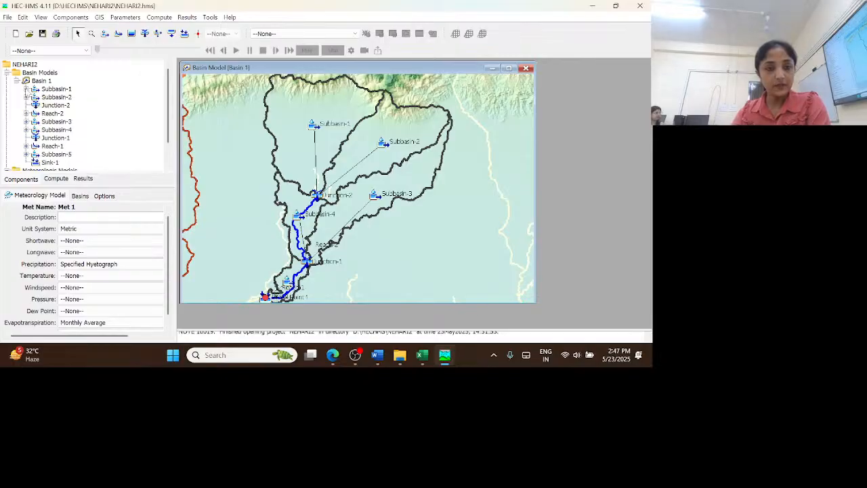
{"action": "left_click", "coordinate": [25, 89]}
{"action": "left_click", "coordinate": [17, 81]}
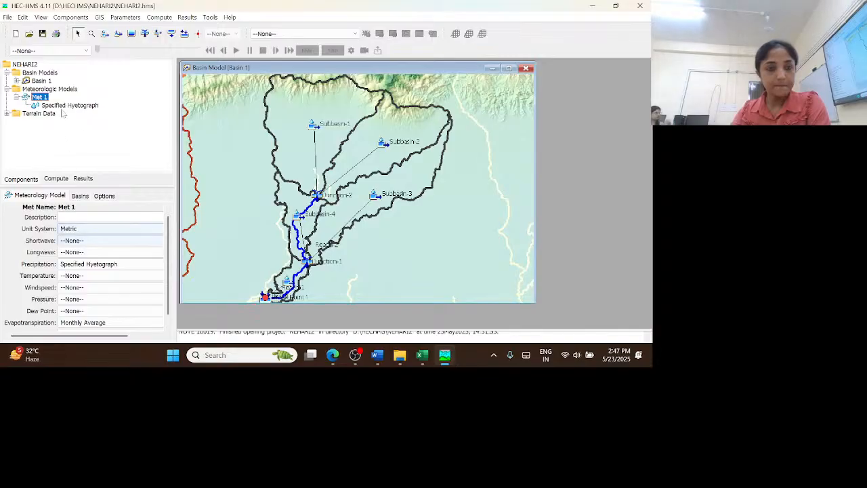
{"action": "left_click", "coordinate": [41, 80]}
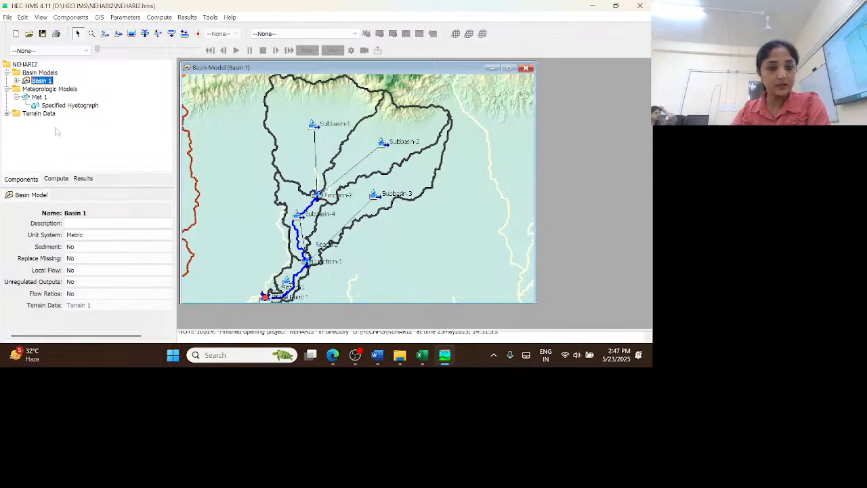
{"action": "left_click", "coordinate": [17, 81]}
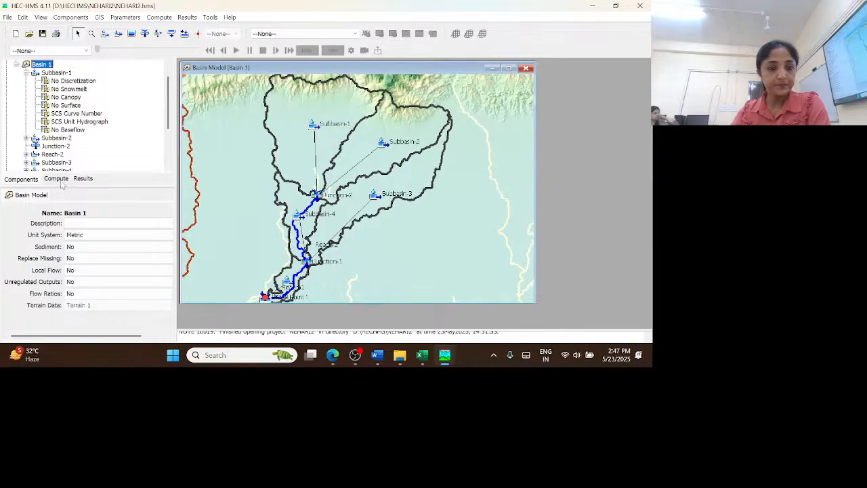
{"action": "scroll", "coordinate": [103, 273], "scroll_direction": "right", "scroll_amount": 2}
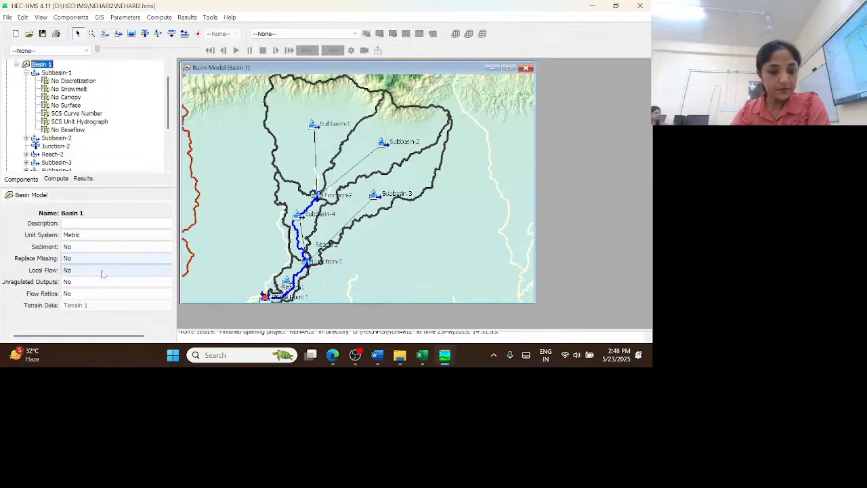
{"action": "scroll", "coordinate": [103, 273], "scroll_direction": "left", "scroll_amount": 2}
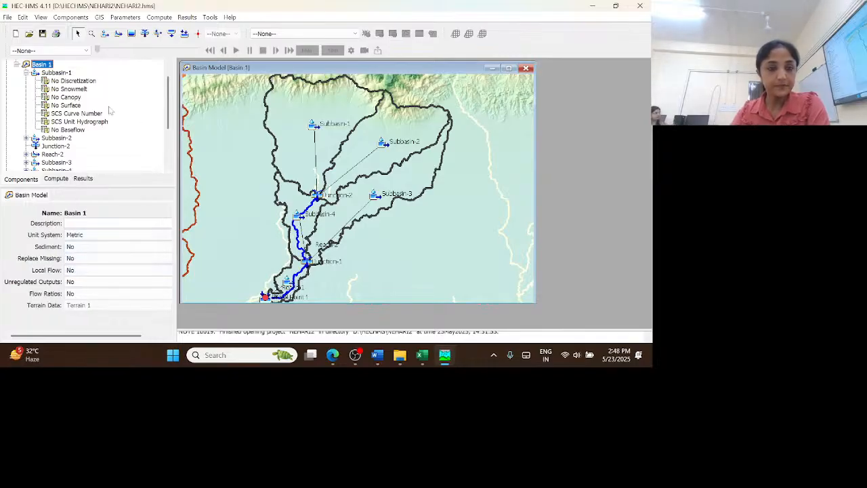
{"action": "scroll", "coordinate": [117, 112], "scroll_direction": "up", "scroll_amount": 1}
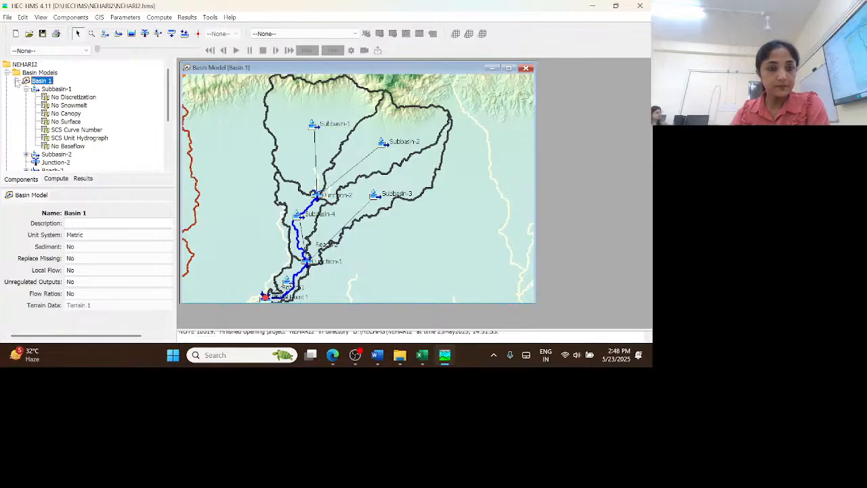
{"action": "left_click", "coordinate": [17, 81]}
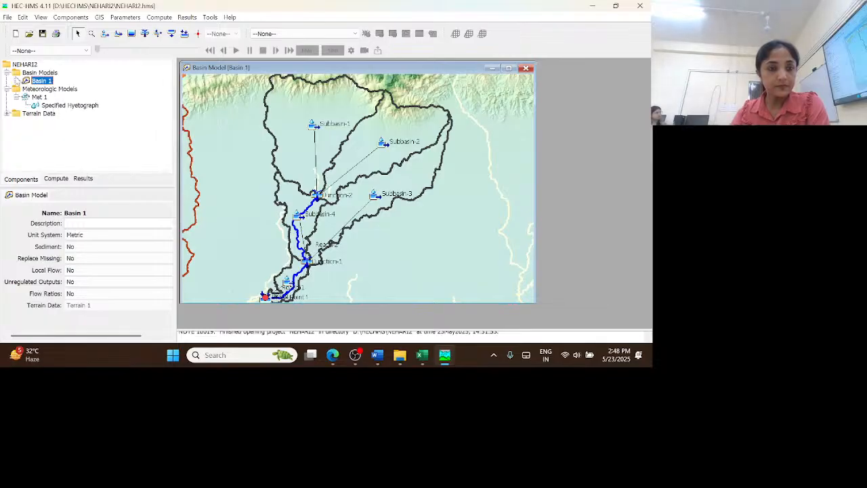
Set meteorologic model Met 1 to include the subbasins of Basin 1, and view its total override option
{"action": "left_click", "coordinate": [56, 108]}
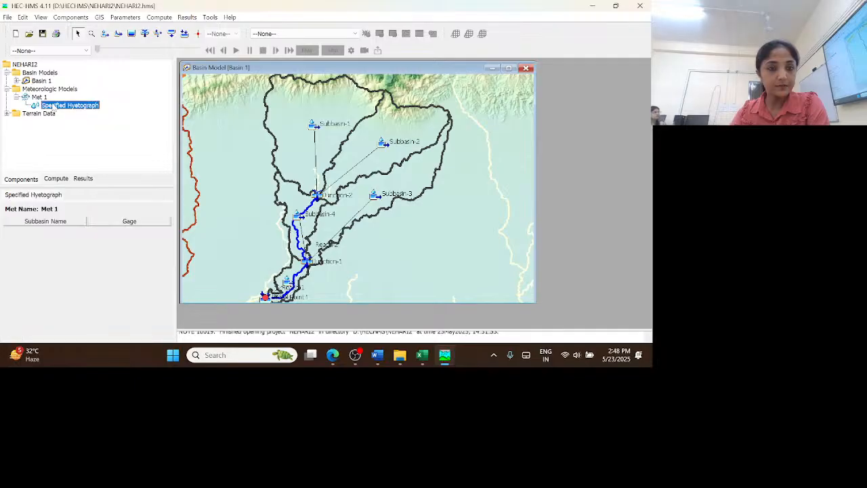
{"action": "left_click", "coordinate": [42, 99]}
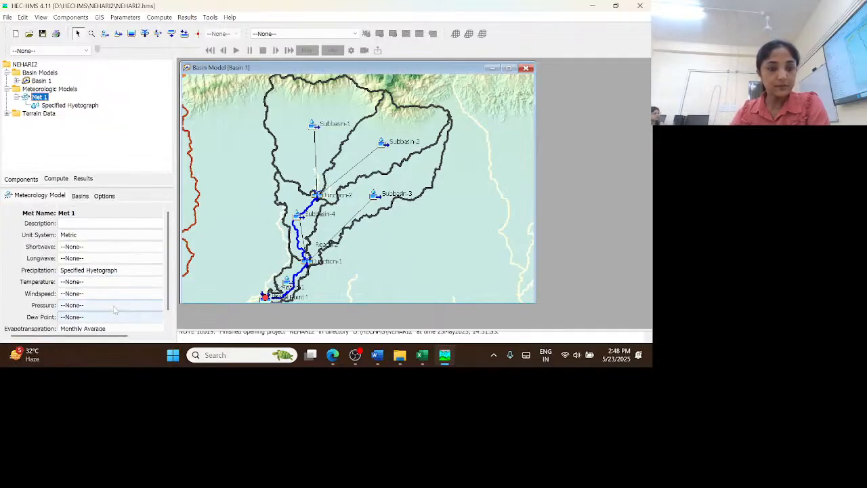
{"action": "left_click", "coordinate": [79, 196]}
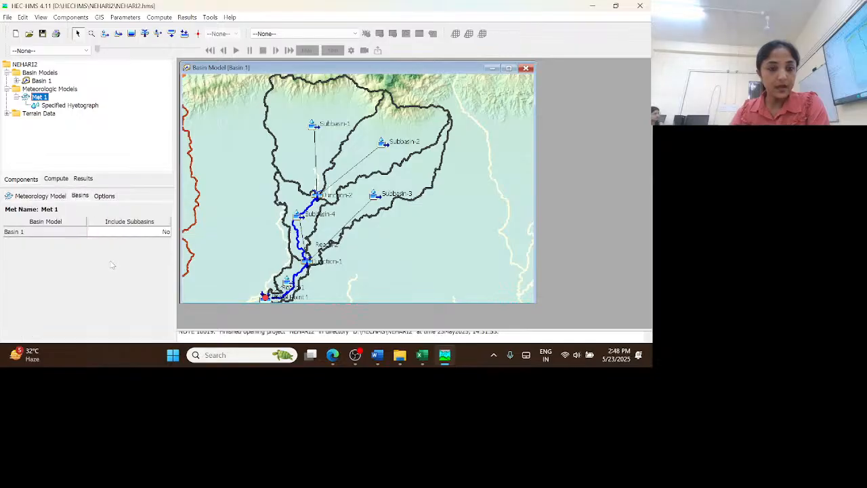
{"action": "left_click", "coordinate": [152, 234]}
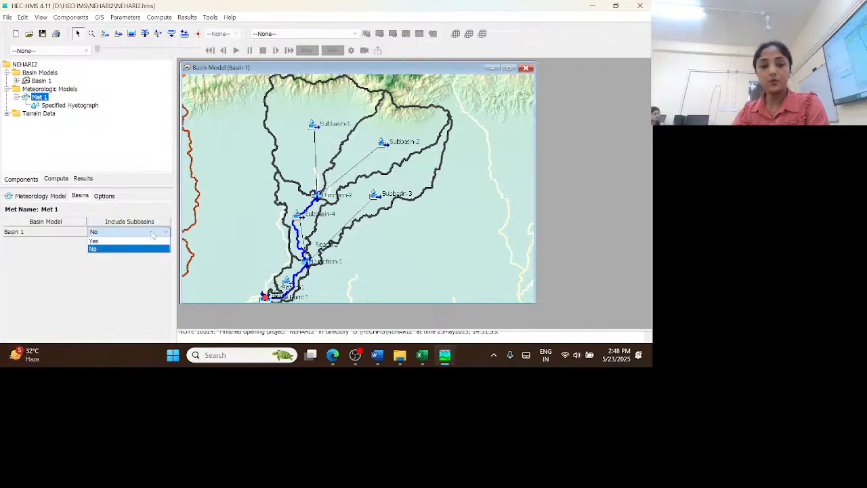
{"action": "left_click", "coordinate": [92, 246]}
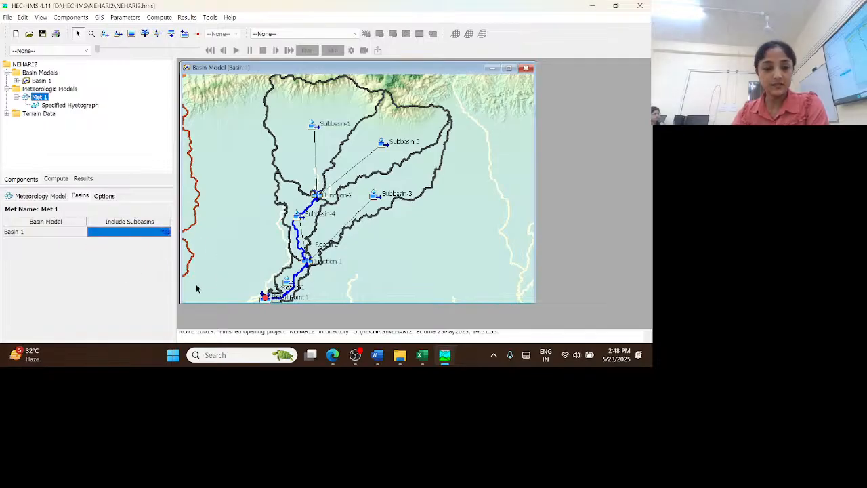
{"action": "left_click", "coordinate": [105, 196]}
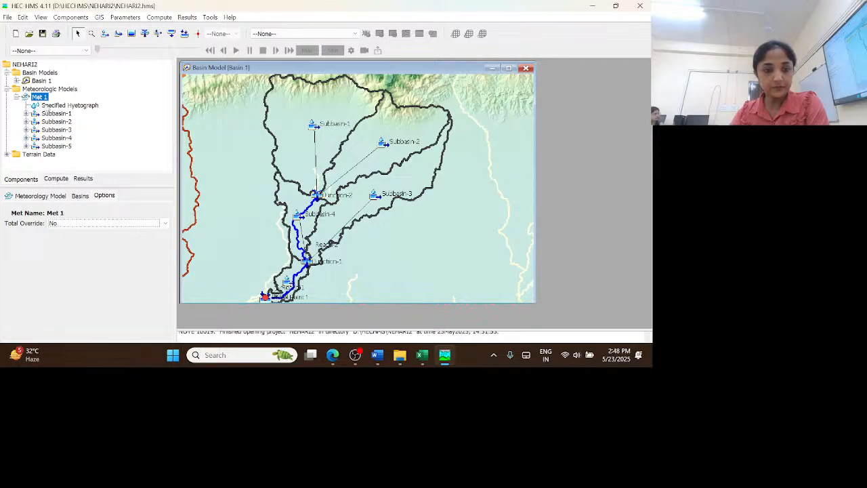
Copy the January to December PET values for Subbasin 1&2 from tmp1.xlsx in Excel into Subbasin-1's monthly average rates in HEC-HMS
{"action": "left_click", "coordinate": [26, 113]}
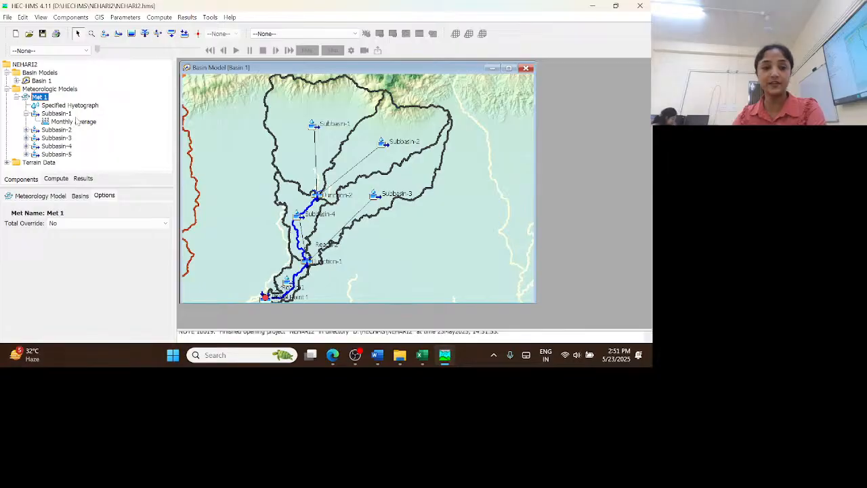
{"action": "left_click", "coordinate": [78, 122]}
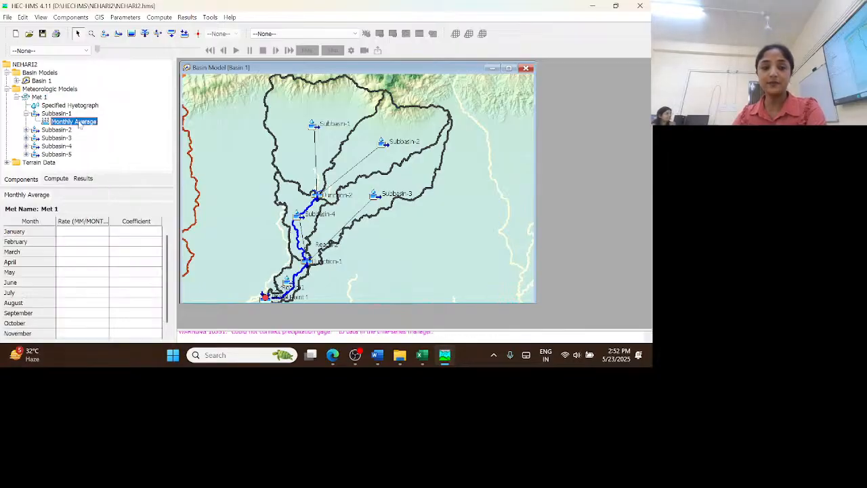
{"action": "mouse_move", "coordinate": [427, 363]}
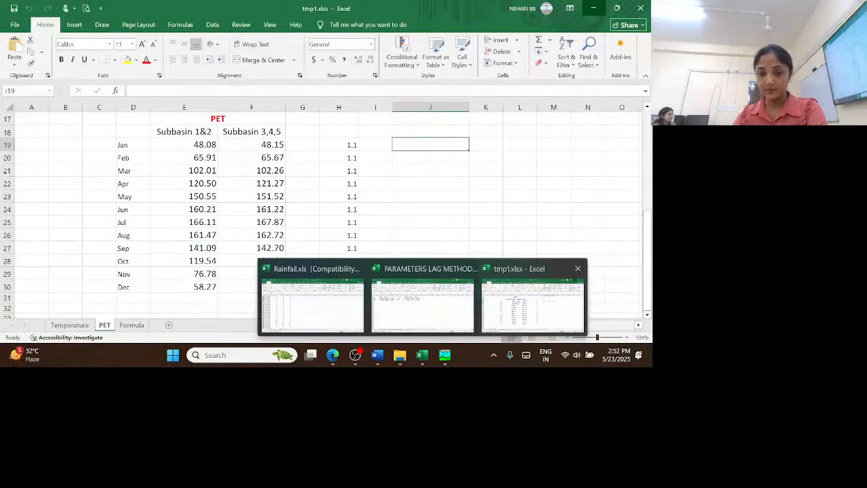
{"action": "left_click", "coordinate": [533, 301]}
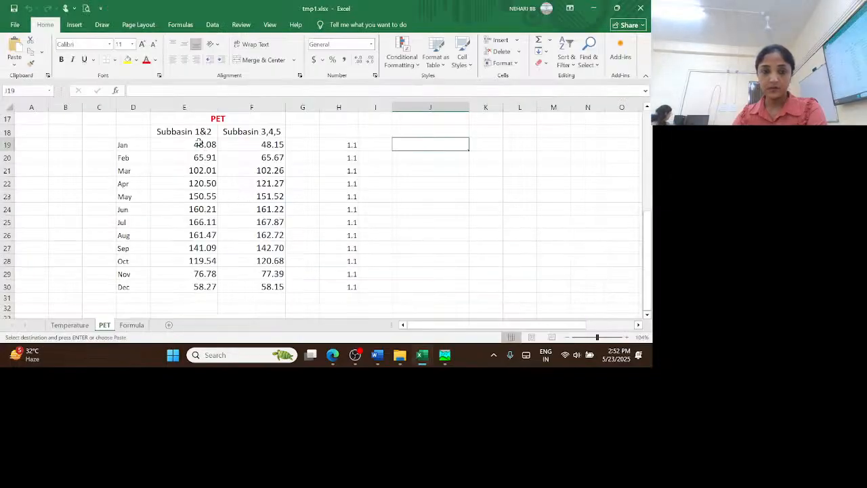
{"action": "left_click_drag", "start_coordinate": [202, 143], "coordinate": [210, 287]}
{"action": "key", "text": "ctrl+c"}
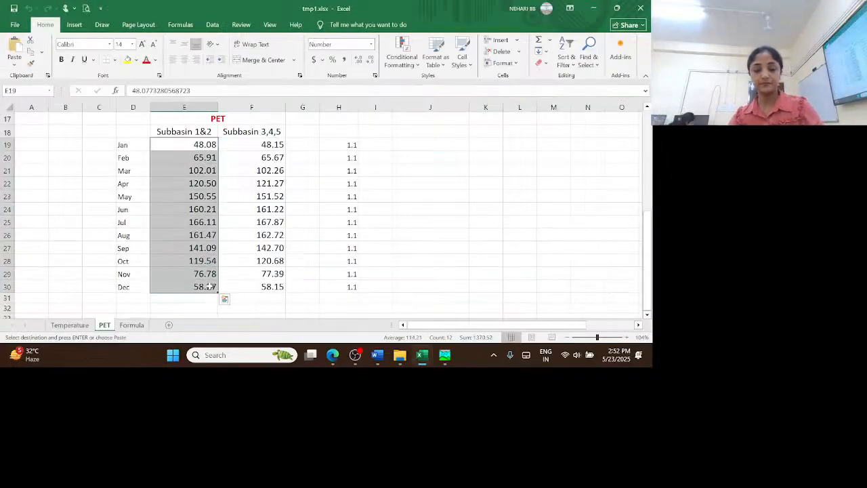
{"action": "left_click", "coordinate": [445, 356]}
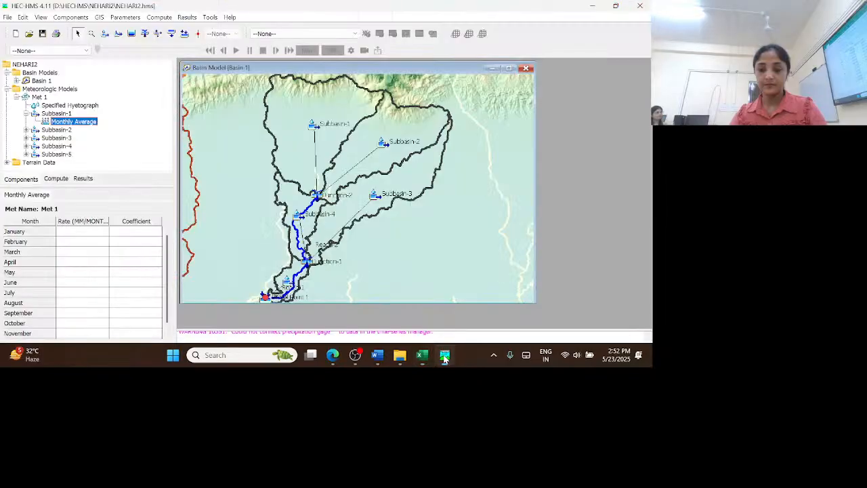
{"action": "left_click", "coordinate": [67, 233]}
{"action": "right_click", "coordinate": [68, 232]}
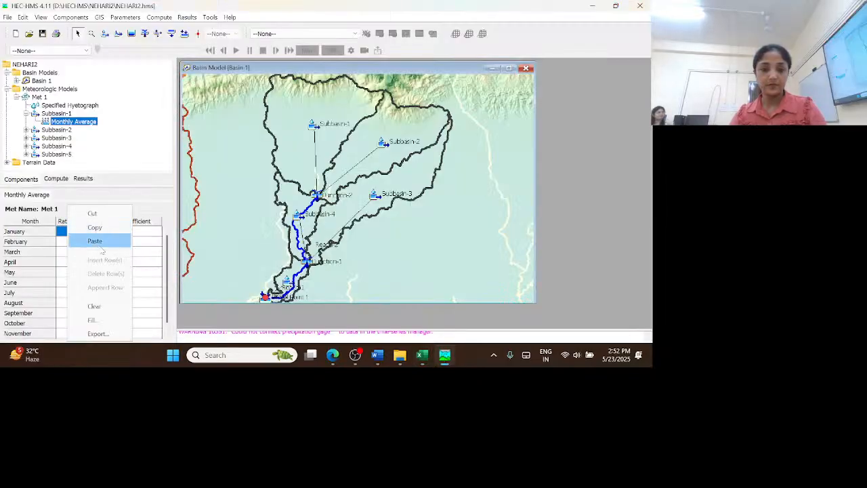
{"action": "left_click", "coordinate": [101, 241]}
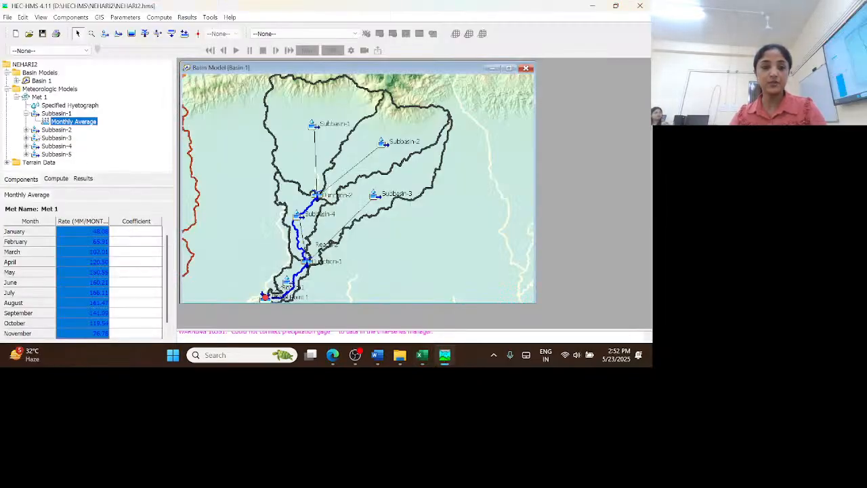
Paste the same Subbasin 1&2 PET values into the monthly average evapotranspiration rates of Subbasin-2
{"action": "left_click", "coordinate": [26, 130]}
{"action": "left_click", "coordinate": [74, 139]}
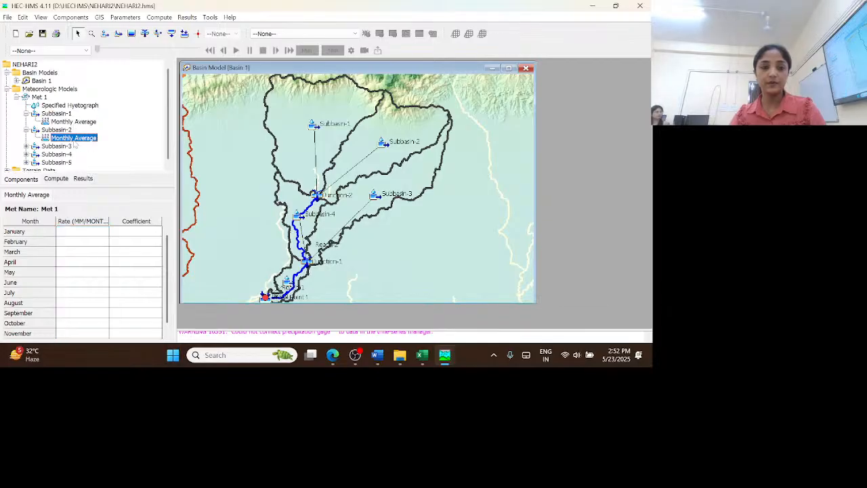
{"action": "left_click", "coordinate": [77, 232]}
{"action": "right_click", "coordinate": [77, 232]}
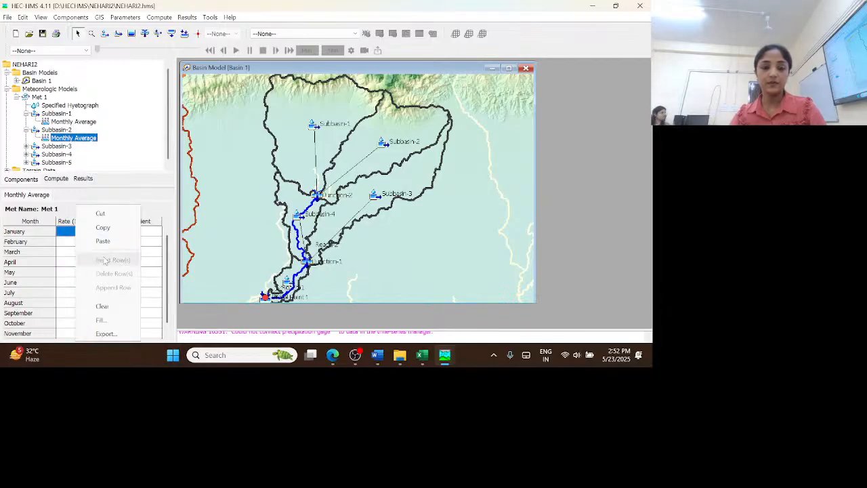
{"action": "left_click", "coordinate": [102, 241]}
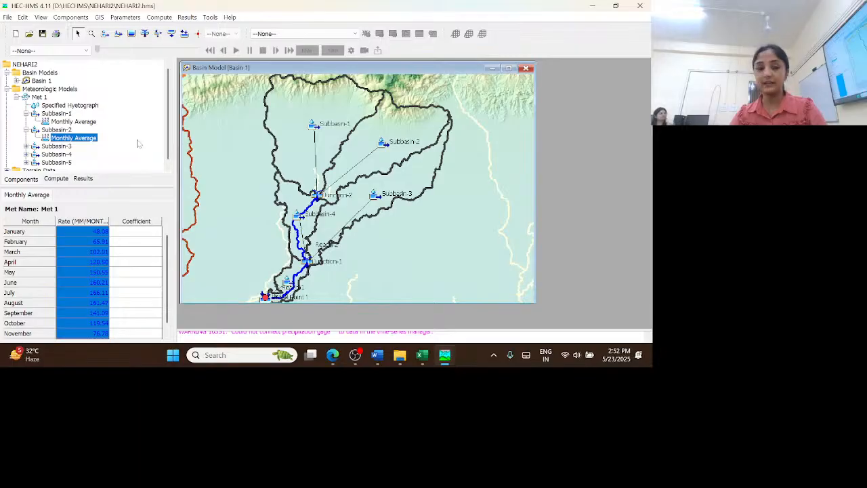
Copy the January to December PET values for Subbasin 3,4,5 from tmp1.xlsx in Excel into Subbasin-3's monthly average rates in HEC-HMS
{"action": "left_click", "coordinate": [26, 145]}
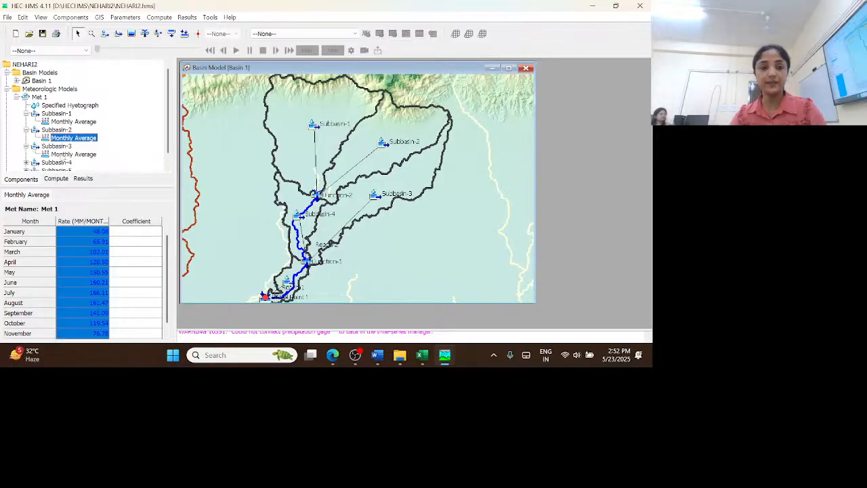
{"action": "left_click", "coordinate": [73, 154]}
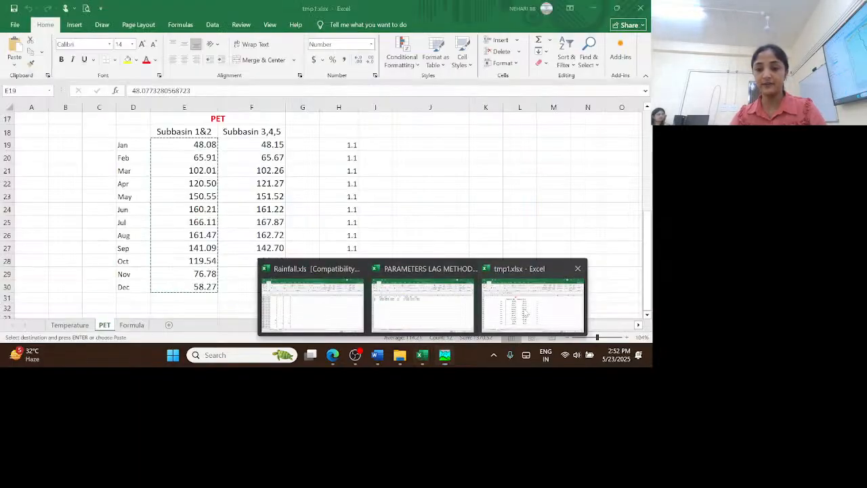
{"action": "left_click", "coordinate": [549, 305]}
{"action": "left_click_drag", "start_coordinate": [254, 145], "coordinate": [276, 285]}
{"action": "key", "text": "ctrl+c"}
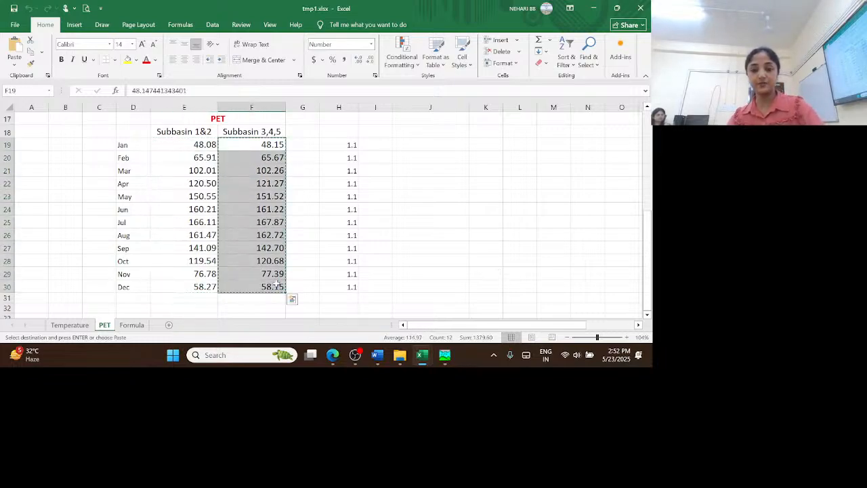
{"action": "left_click", "coordinate": [444, 355]}
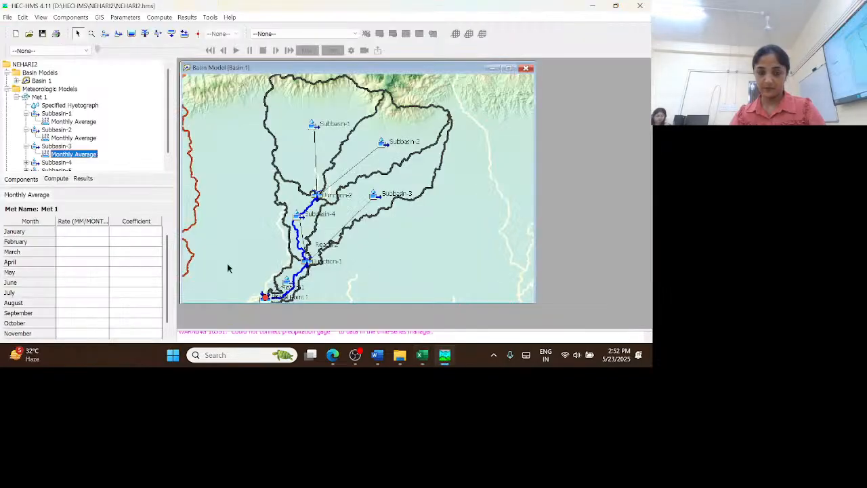
{"action": "left_click", "coordinate": [82, 232]}
{"action": "right_click", "coordinate": [83, 233]}
{"action": "left_click", "coordinate": [114, 244]}
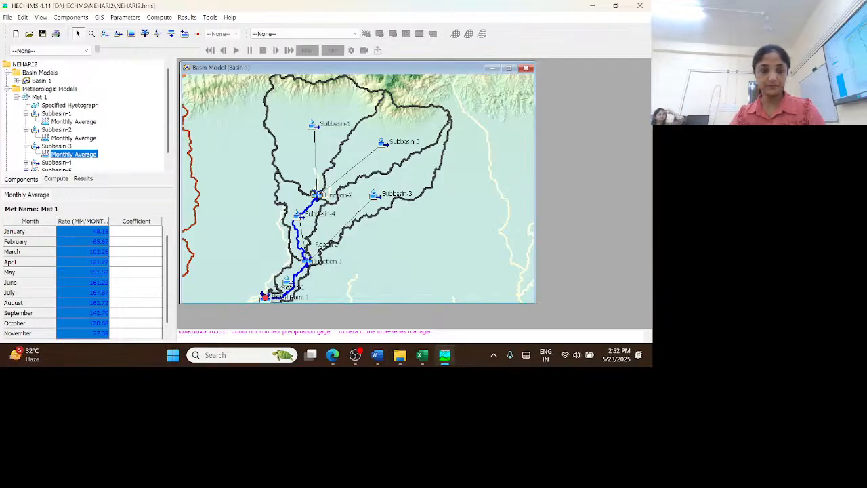
Paste the copied Subbasin 3,4,5 PET values into the monthly average evapotranspiration rates of Subbasin-4
{"action": "scroll", "coordinate": [105, 153], "scroll_direction": "down", "scroll_amount": 2}
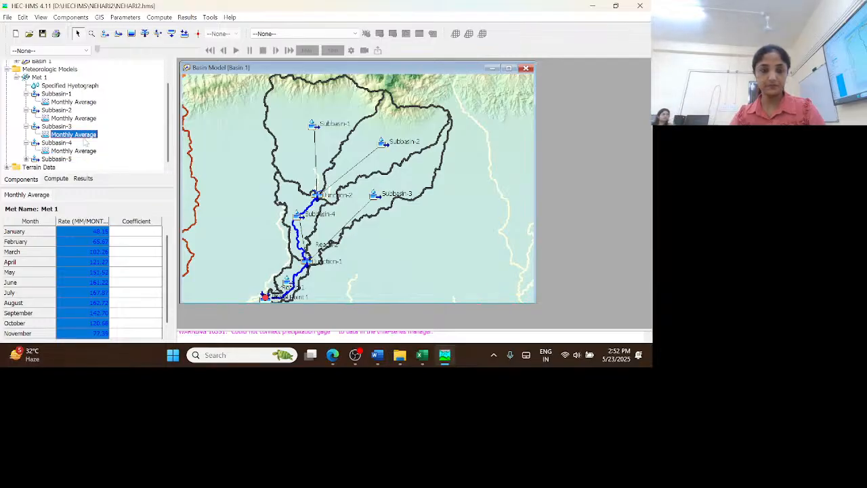
{"action": "left_click", "coordinate": [73, 151]}
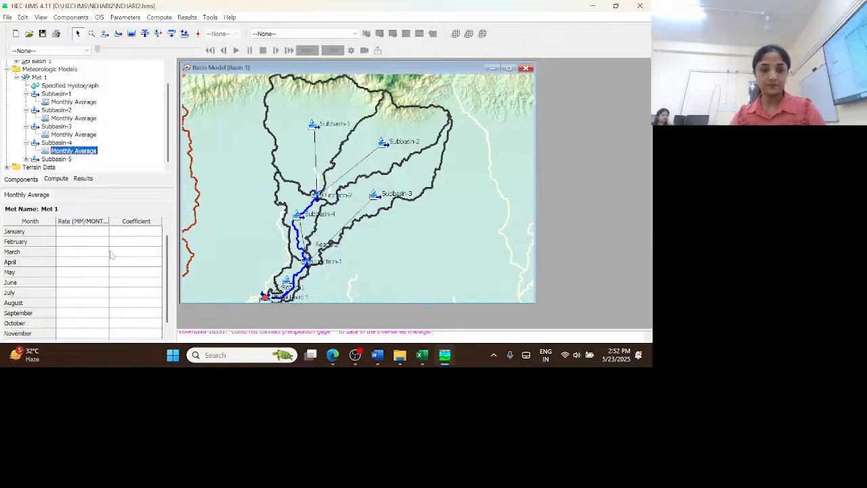
{"action": "left_click", "coordinate": [84, 234]}
{"action": "right_click", "coordinate": [85, 233]}
{"action": "left_click", "coordinate": [105, 240]}
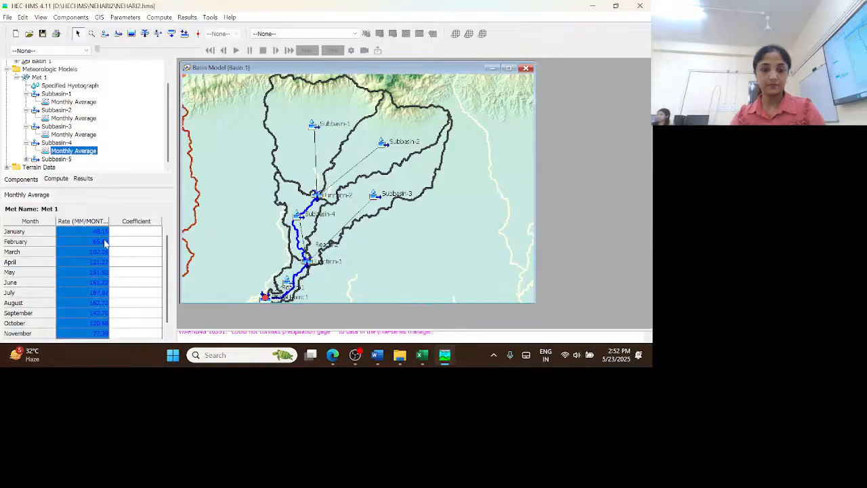
Paste the copied Subbasin 3,4,5 PET values into the monthly average evapotranspiration rates of Subbasin-5
{"action": "double_click", "coordinate": [57, 158]}
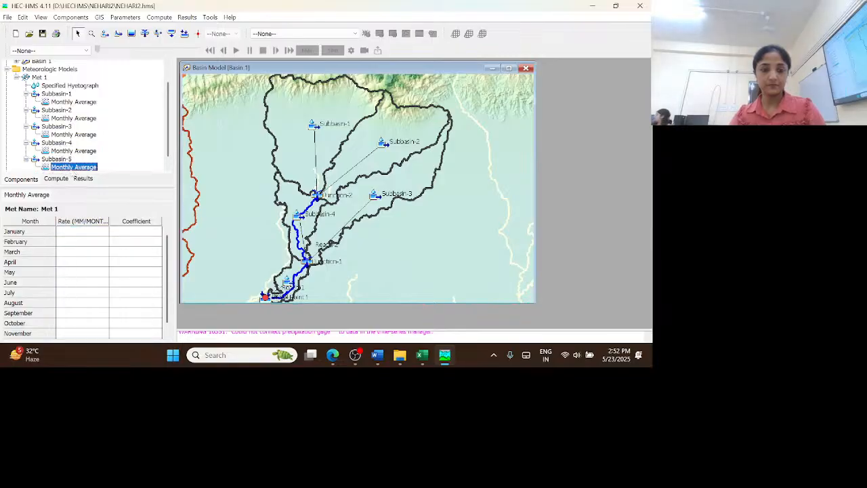
{"action": "left_click", "coordinate": [68, 167]}
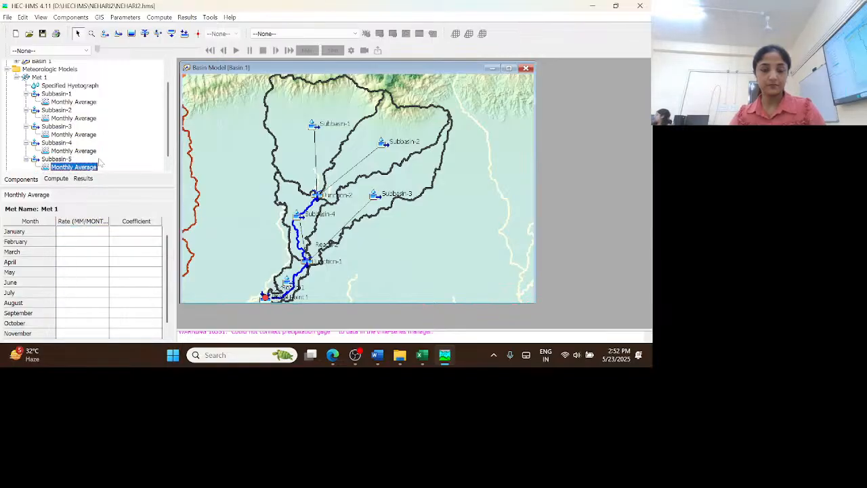
{"action": "left_click", "coordinate": [84, 236]}
{"action": "right_click", "coordinate": [84, 235]}
{"action": "left_click", "coordinate": [105, 241]}
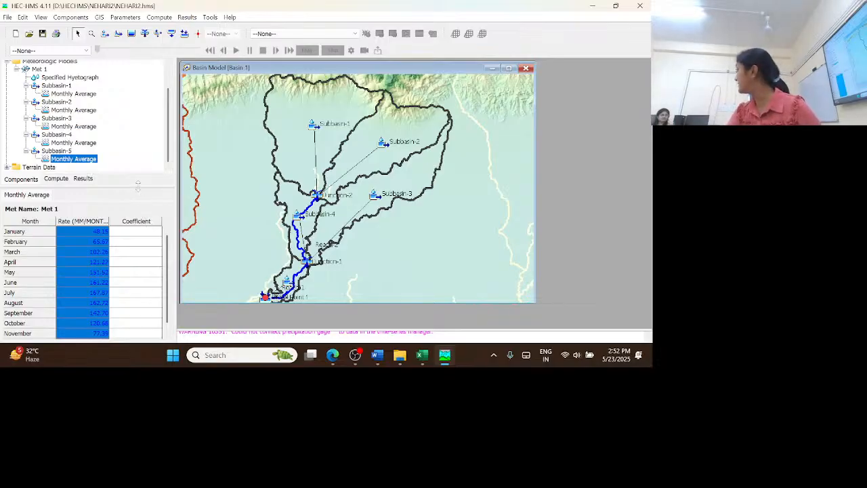
Copy the twelve monthly 1.1 coefficients from tmp1.xlsx in Excel into Subbasin-5's monthly average coefficients in HEC-HMS
{"action": "left_click", "coordinate": [136, 235]}
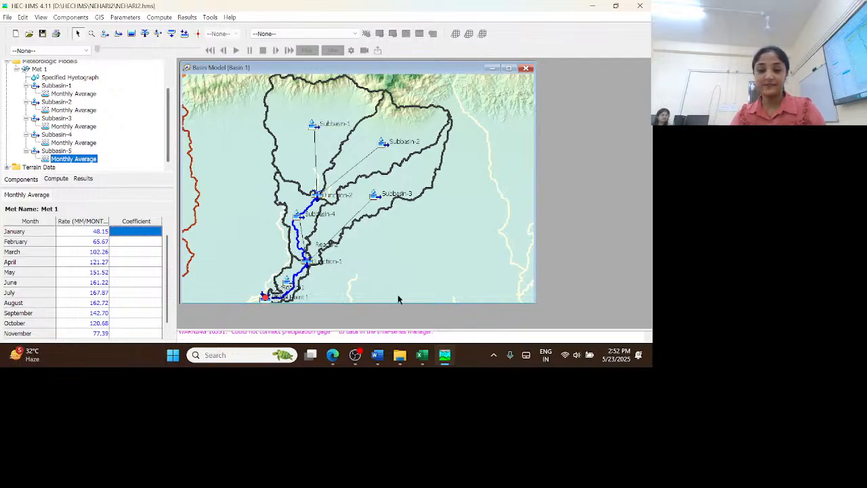
{"action": "mouse_move", "coordinate": [422, 357]}
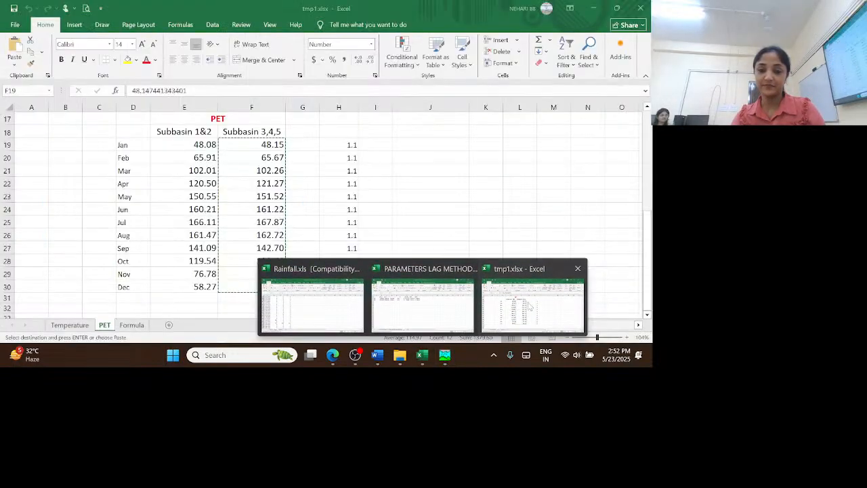
{"action": "left_click", "coordinate": [533, 302]}
{"action": "left_click_drag", "start_coordinate": [339, 145], "coordinate": [355, 290]}
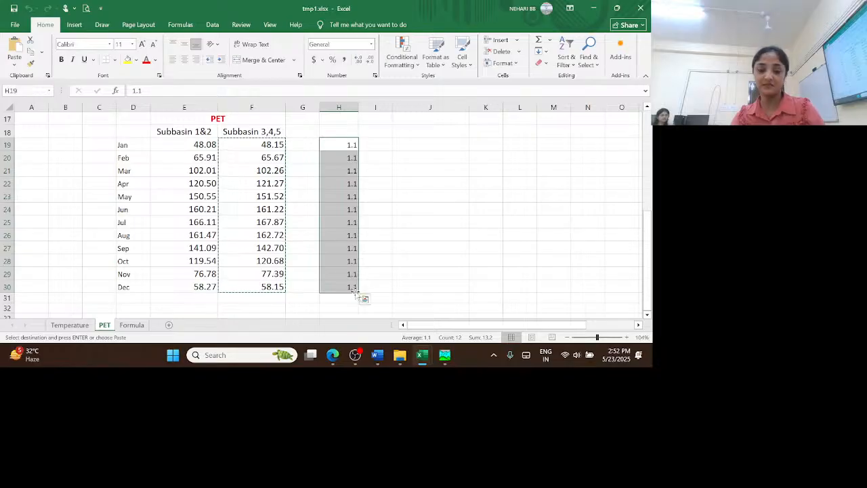
{"action": "key", "text": "ctrl+c"}
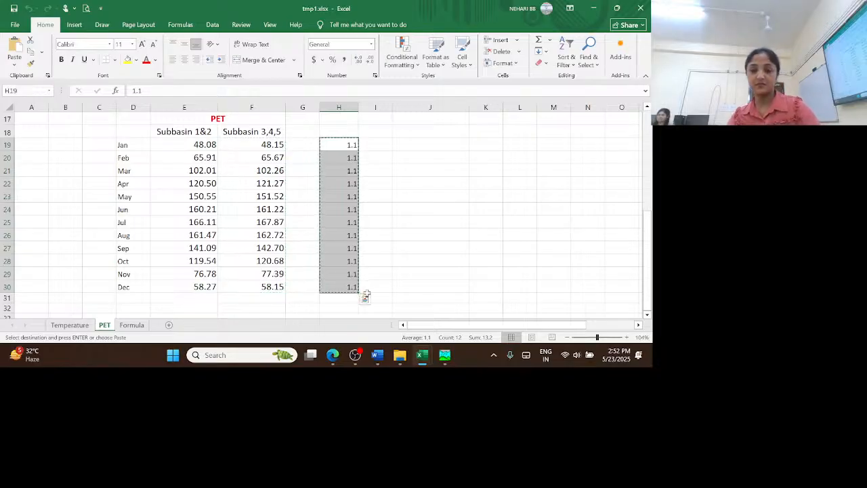
{"action": "left_click", "coordinate": [444, 355]}
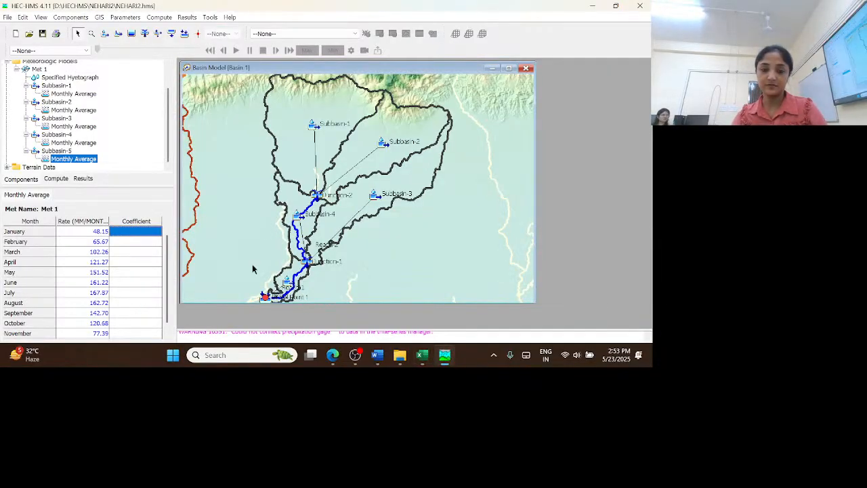
{"action": "right_click", "coordinate": [135, 233]}
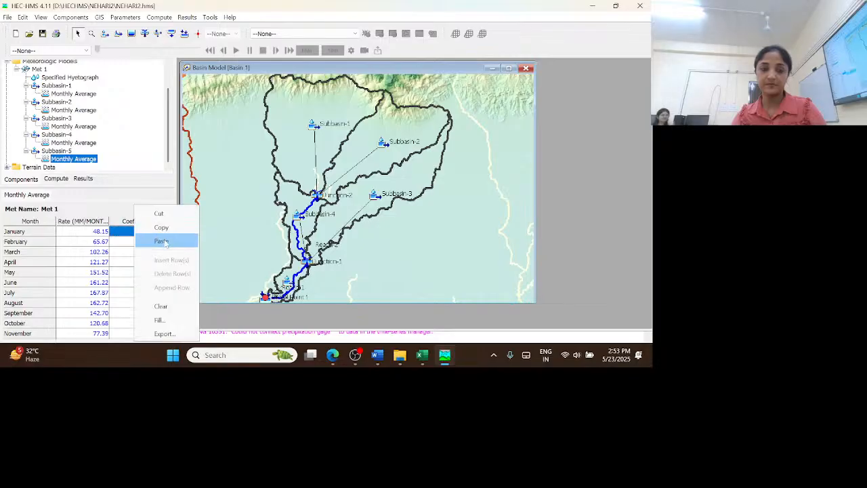
{"action": "left_click", "coordinate": [161, 242]}
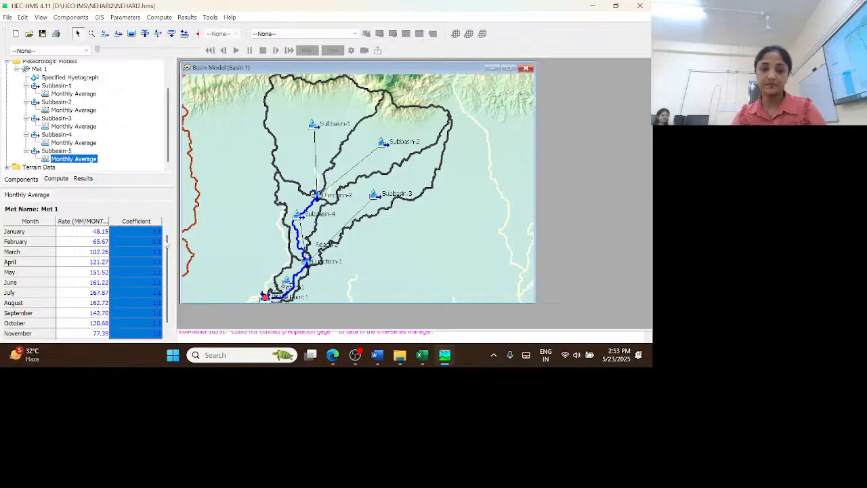
Paste the copied 1.1 coefficients into the monthly average coefficients of Subbasin-4 and Subbasin-3
{"action": "left_click", "coordinate": [76, 143]}
{"action": "left_click", "coordinate": [148, 233]}
{"action": "right_click", "coordinate": [149, 232]}
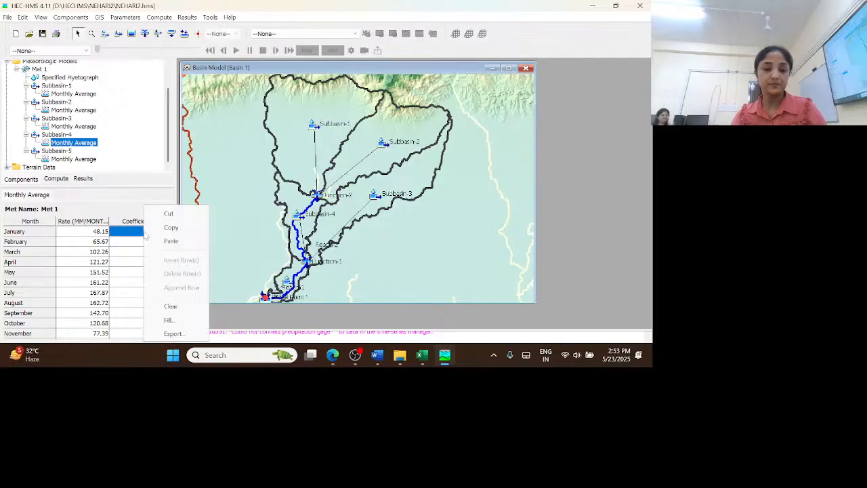
{"action": "left_click", "coordinate": [162, 241]}
{"action": "left_click", "coordinate": [75, 127]}
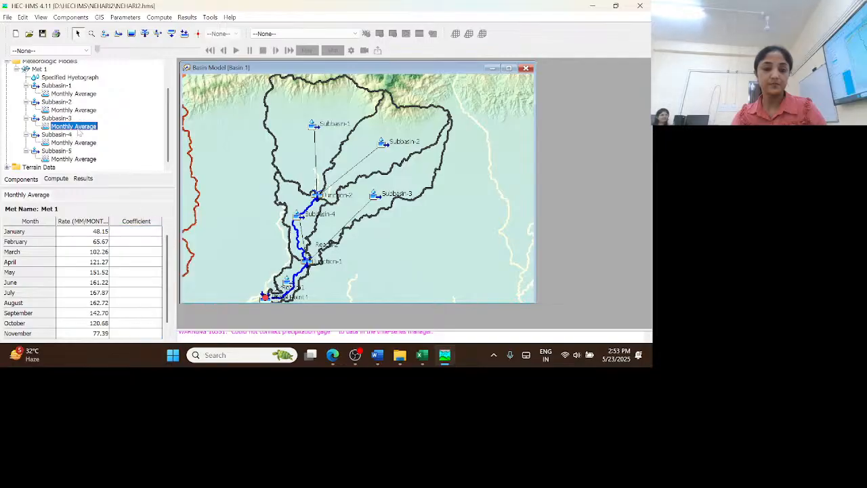
{"action": "left_click", "coordinate": [138, 233]}
{"action": "right_click", "coordinate": [138, 232]}
{"action": "left_click", "coordinate": [162, 241]}
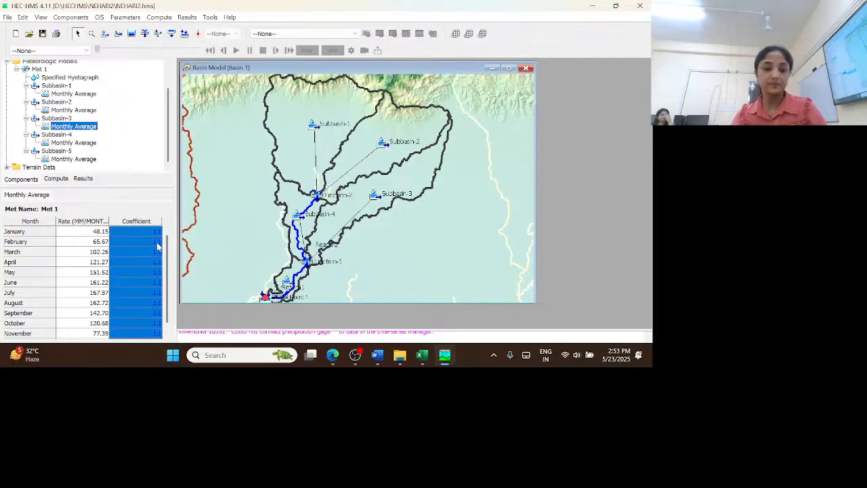
Paste the same 1.1 coefficients into the monthly average coefficients of Subbasin-2 and Subbasin-1
{"action": "left_click", "coordinate": [76, 110]}
{"action": "left_click", "coordinate": [135, 232]}
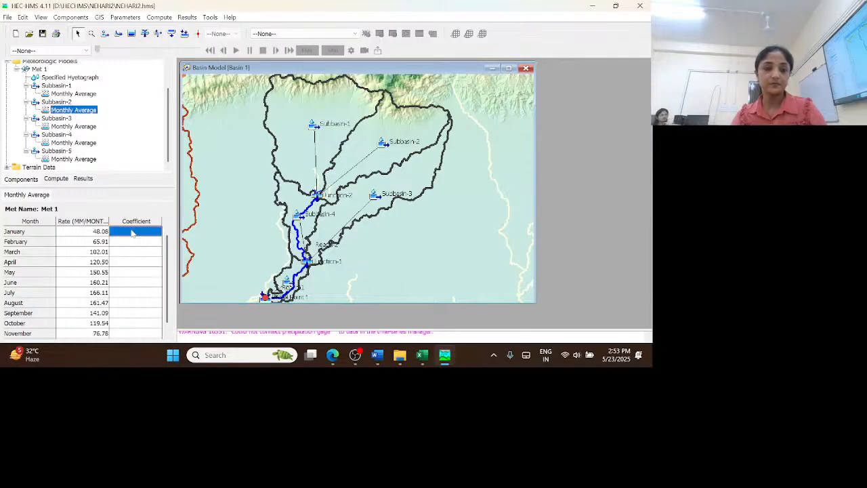
{"action": "right_click", "coordinate": [135, 233]}
{"action": "left_click", "coordinate": [153, 244]}
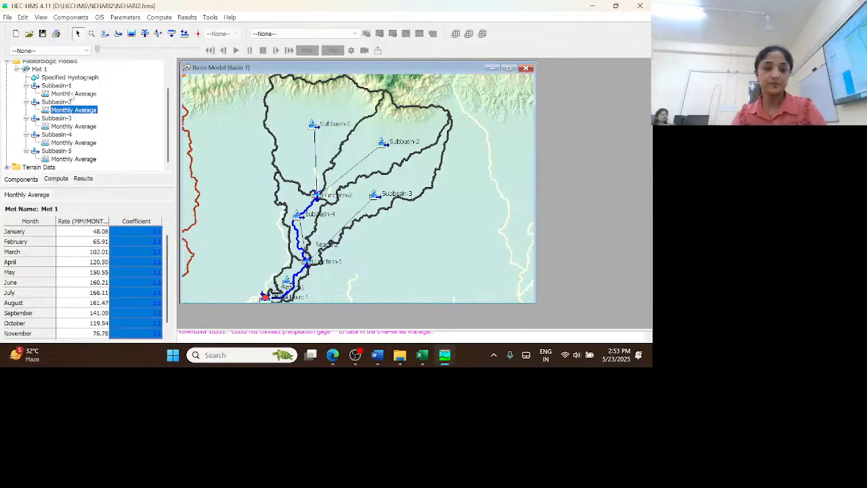
{"action": "left_click", "coordinate": [73, 93]}
{"action": "left_click", "coordinate": [137, 232]}
{"action": "right_click", "coordinate": [138, 232]}
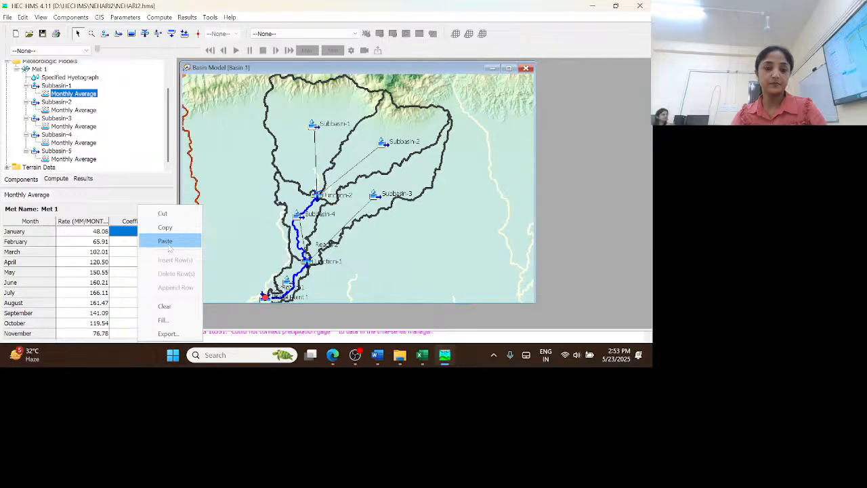
{"action": "left_click", "coordinate": [161, 240]}
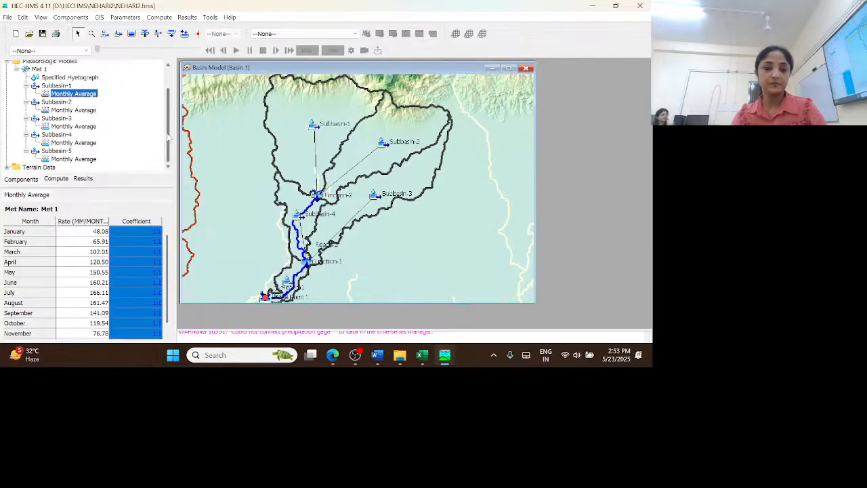
{"action": "left_click_drag", "start_coordinate": [168, 138], "coordinate": [168, 95]}
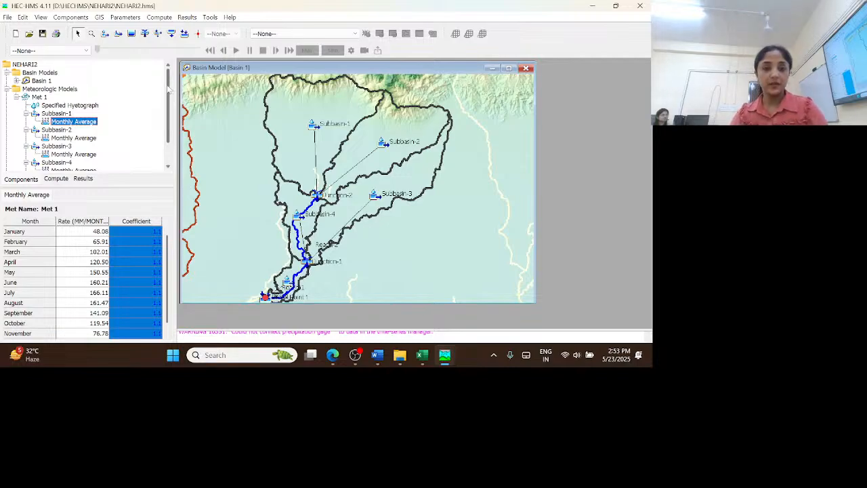
{"action": "scroll", "coordinate": [169, 88], "scroll_direction": "down", "scroll_amount": 1}
{"action": "scroll", "coordinate": [156, 82], "scroll_direction": "up", "scroll_amount": 1}
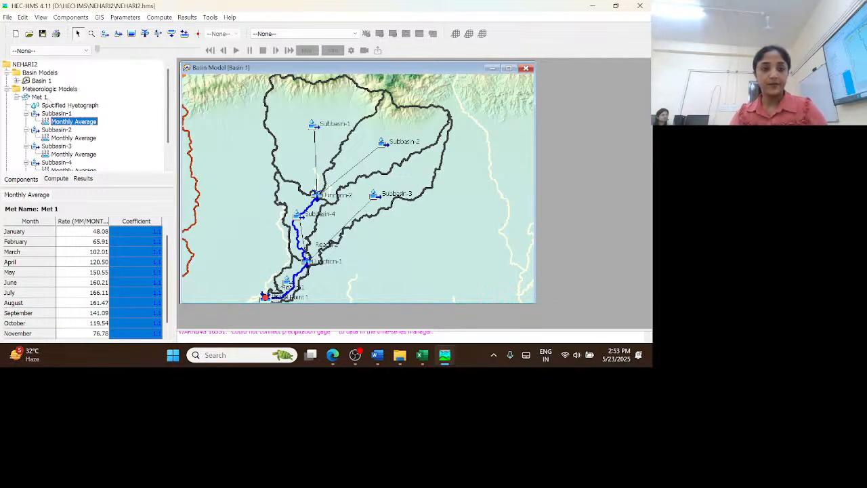
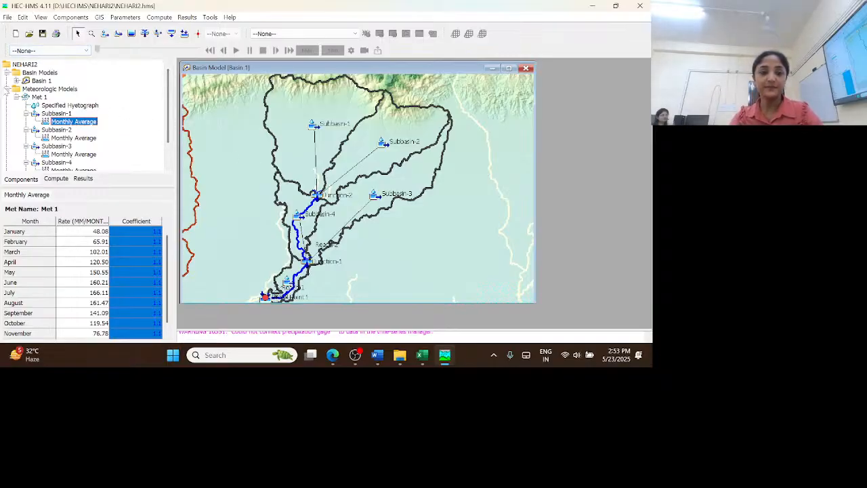
Create the precipitation gage Gage 1 as new time-series data in the project
{"action": "left_click", "coordinate": [7, 89]}
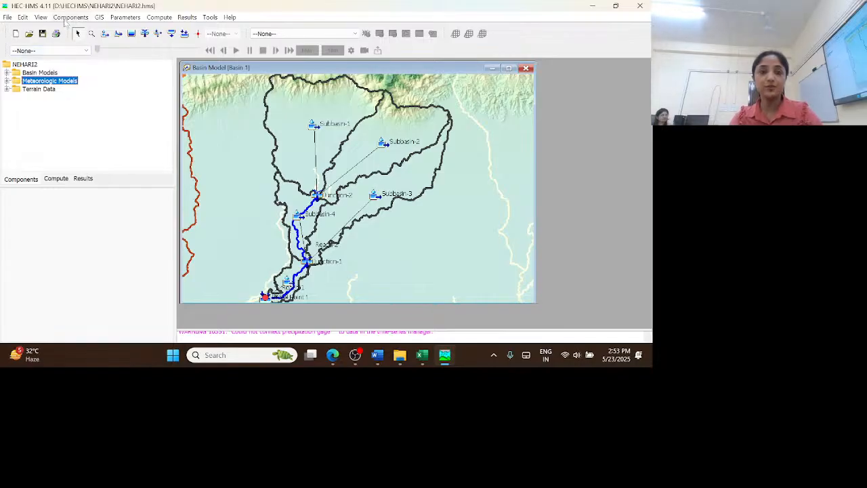
{"action": "left_click", "coordinate": [77, 18]}
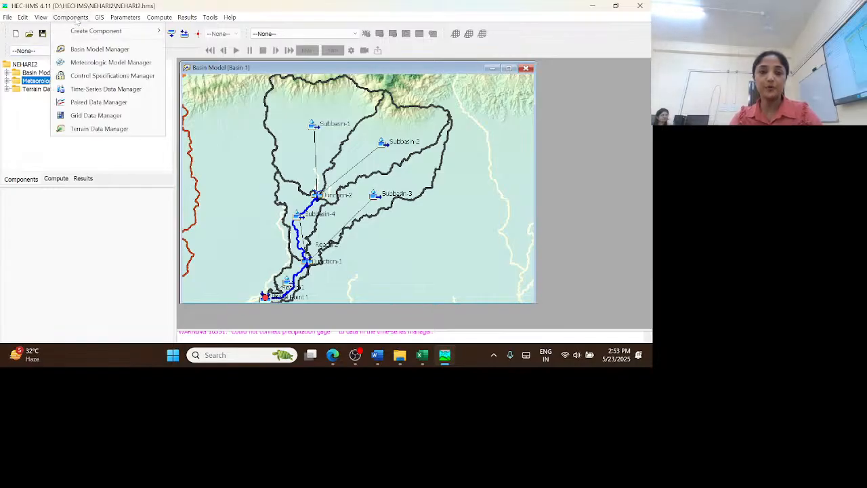
{"action": "left_click", "coordinate": [105, 90]}
{"action": "left_click", "coordinate": [175, 102]}
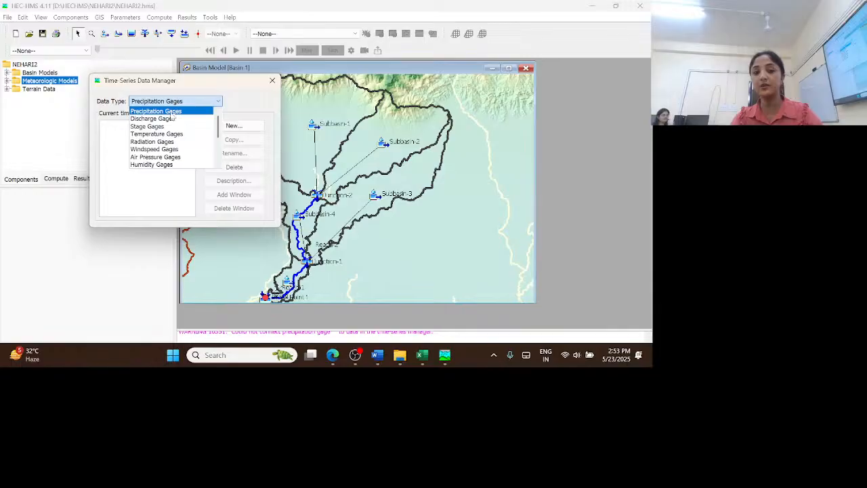
{"action": "left_click", "coordinate": [172, 114]}
{"action": "left_click", "coordinate": [231, 125]}
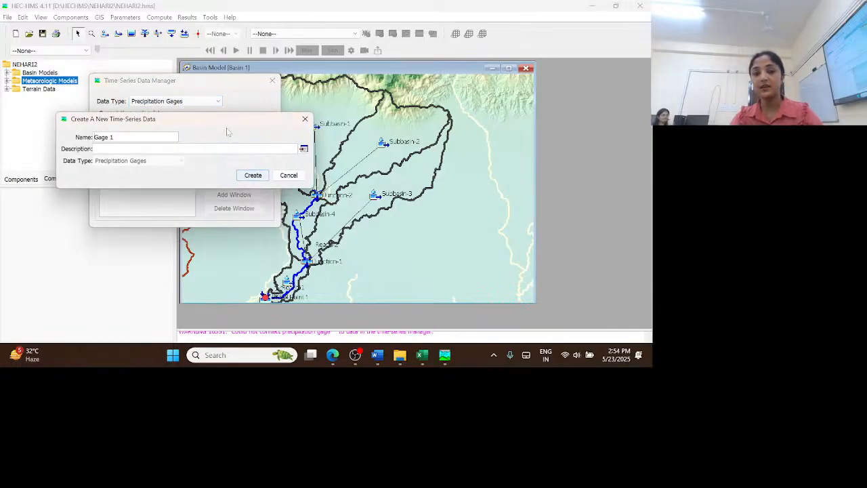
{"action": "left_click", "coordinate": [260, 177]}
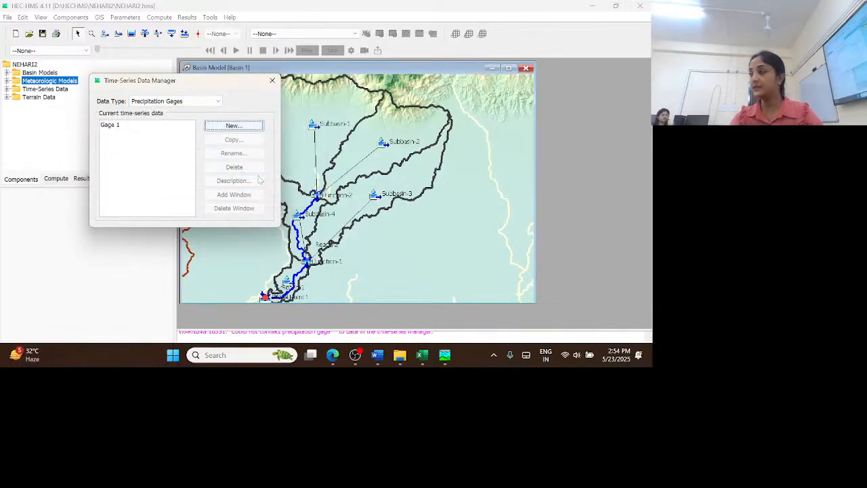
Create two more precipitation gages, Gage 2 and Gage 3, and close the Time-Series Data Manager
{"action": "left_click", "coordinate": [231, 126]}
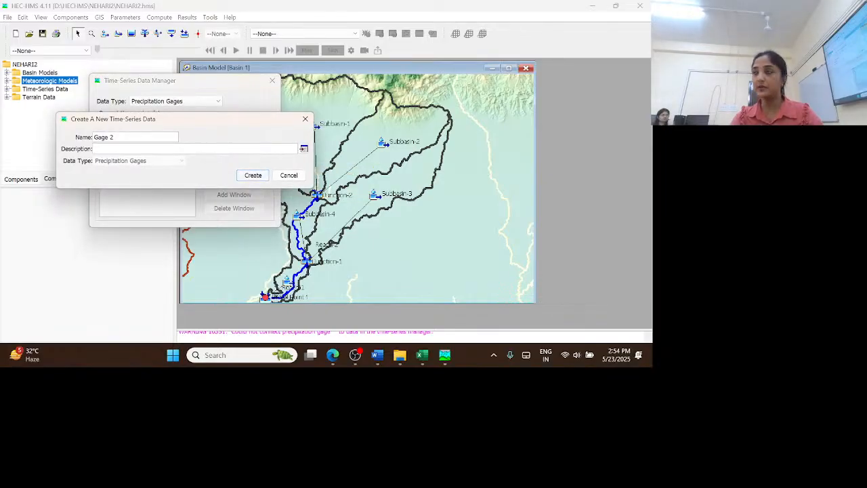
{"action": "left_click", "coordinate": [259, 178]}
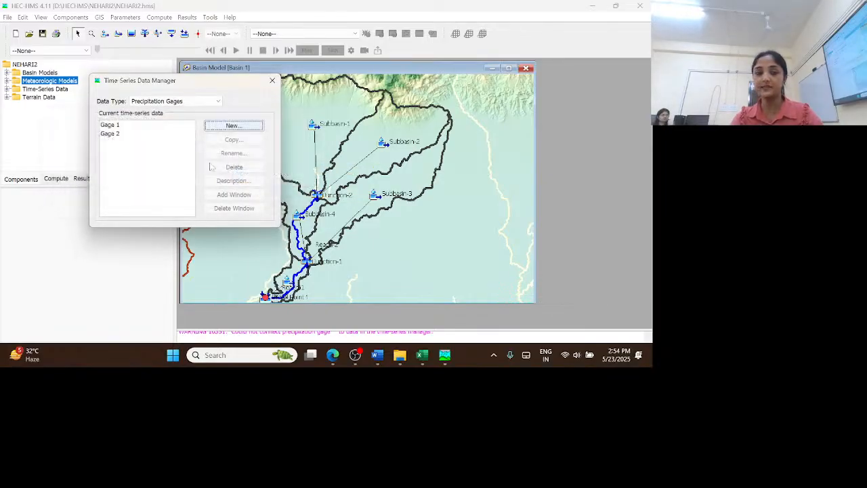
{"action": "left_click", "coordinate": [234, 126]}
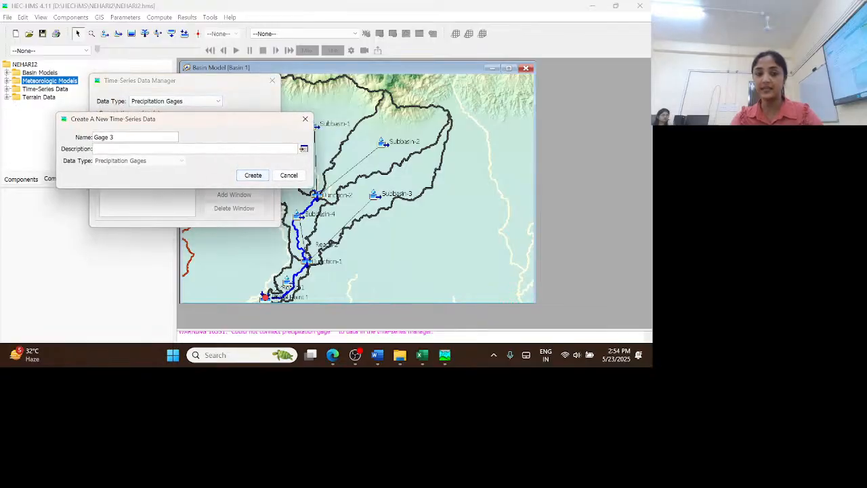
{"action": "left_click", "coordinate": [253, 175]}
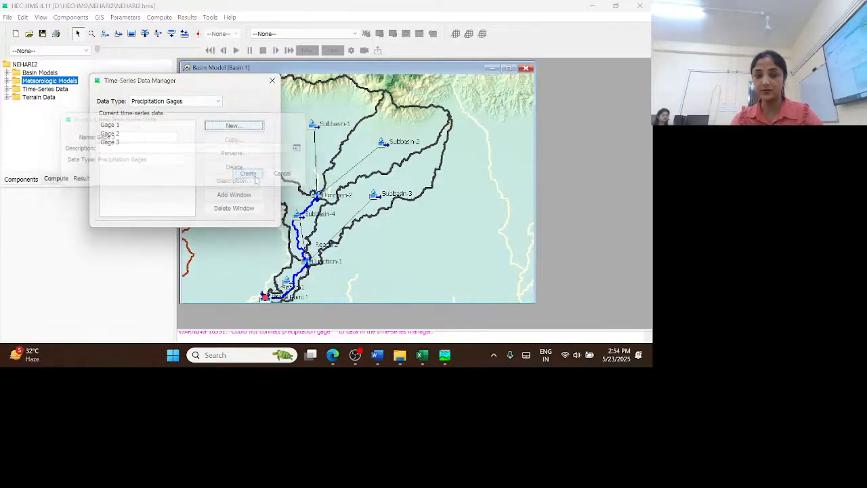
{"action": "left_click", "coordinate": [274, 82]}
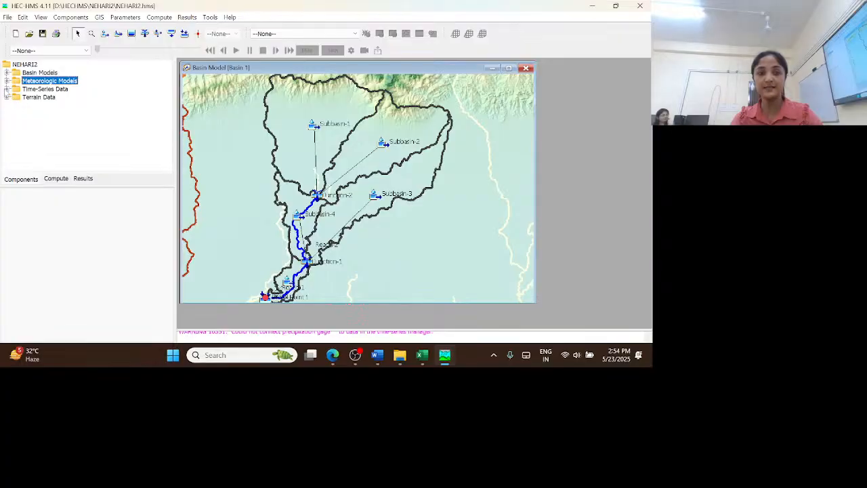
Set the time interval of precipitation gage Gage 1 to 1 Day
{"action": "left_click", "coordinate": [7, 88]}
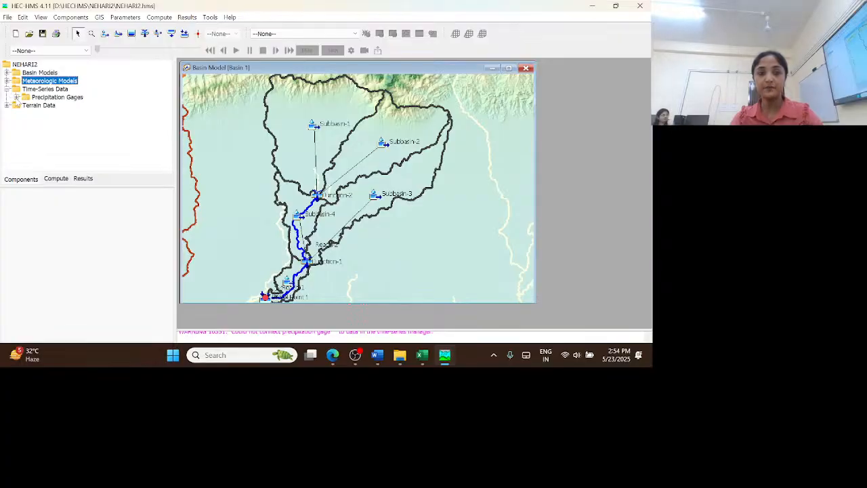
{"action": "left_click", "coordinate": [16, 97]}
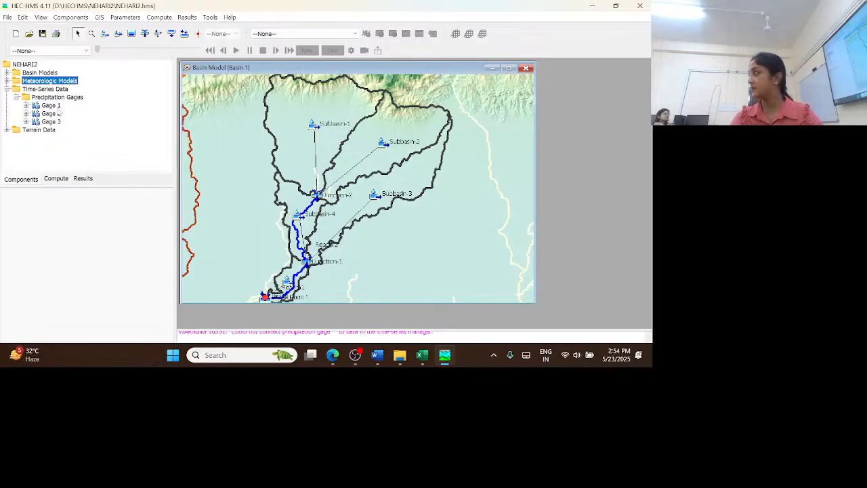
{"action": "left_click", "coordinate": [26, 105]}
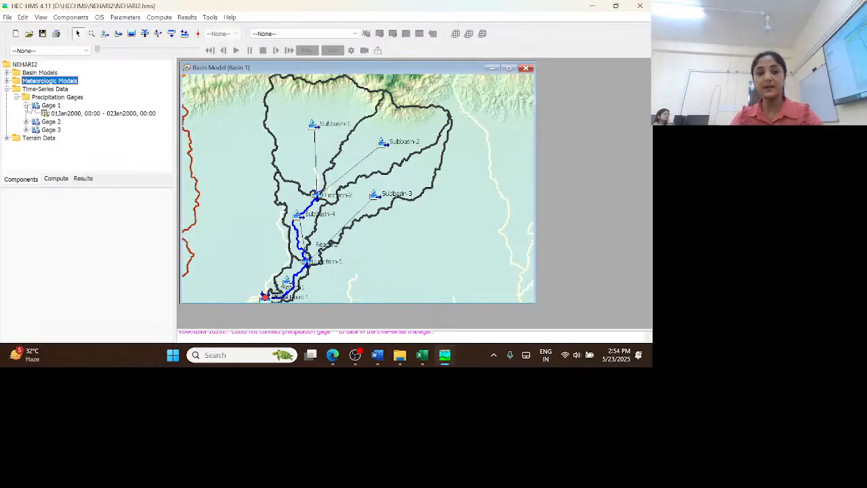
{"action": "left_click", "coordinate": [105, 114]}
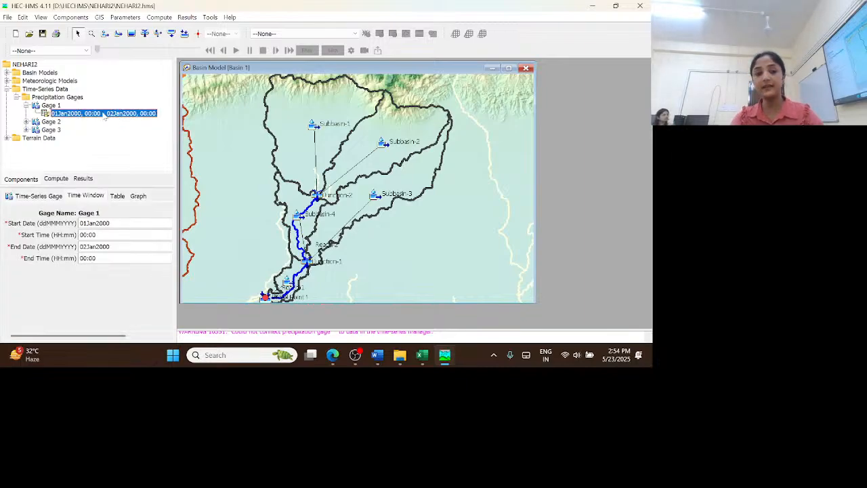
{"action": "left_click", "coordinate": [33, 197]}
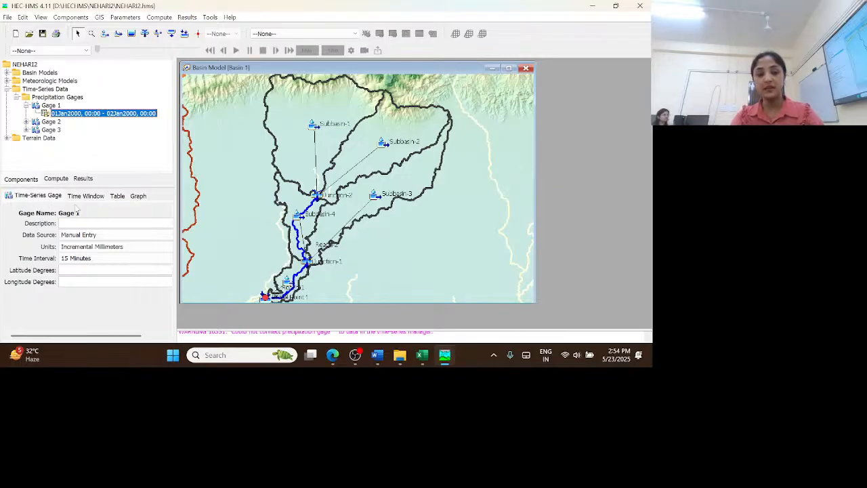
{"action": "left_click", "coordinate": [86, 196]}
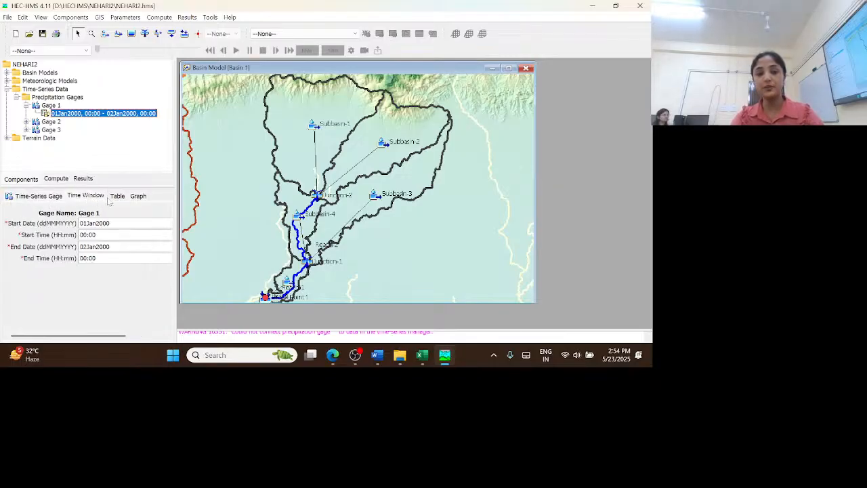
{"action": "left_click", "coordinate": [41, 197]}
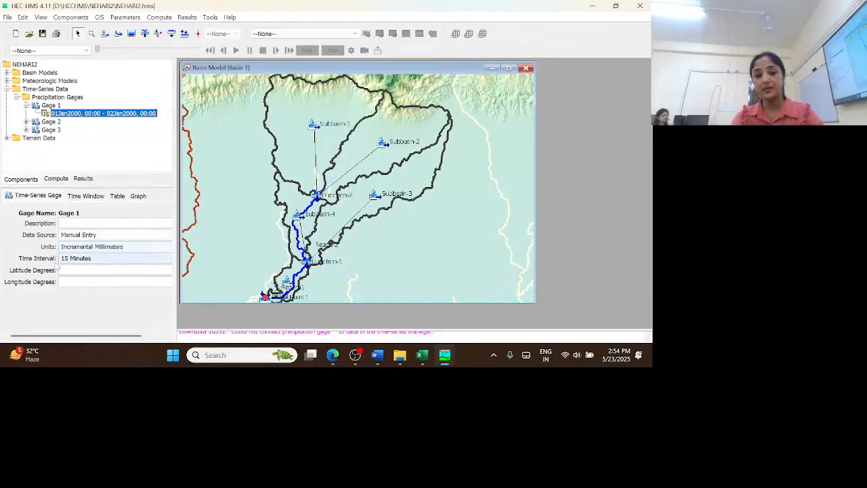
{"action": "left_click", "coordinate": [110, 259]}
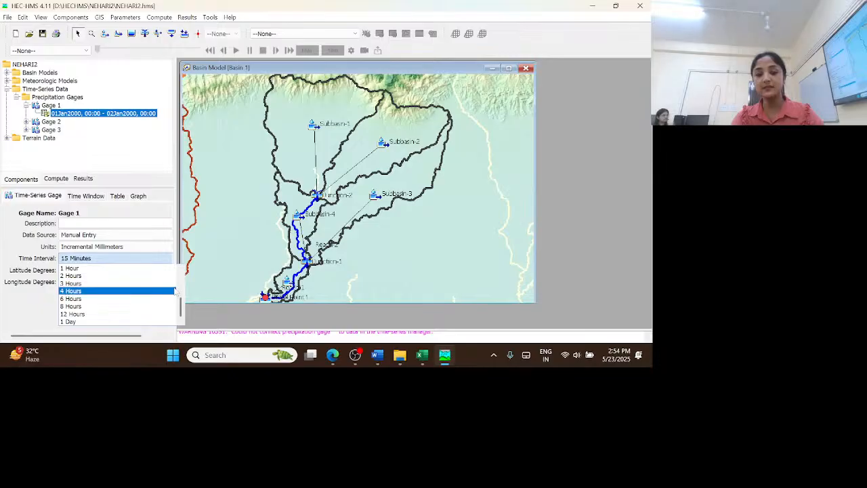
{"action": "left_click", "coordinate": [79, 323]}
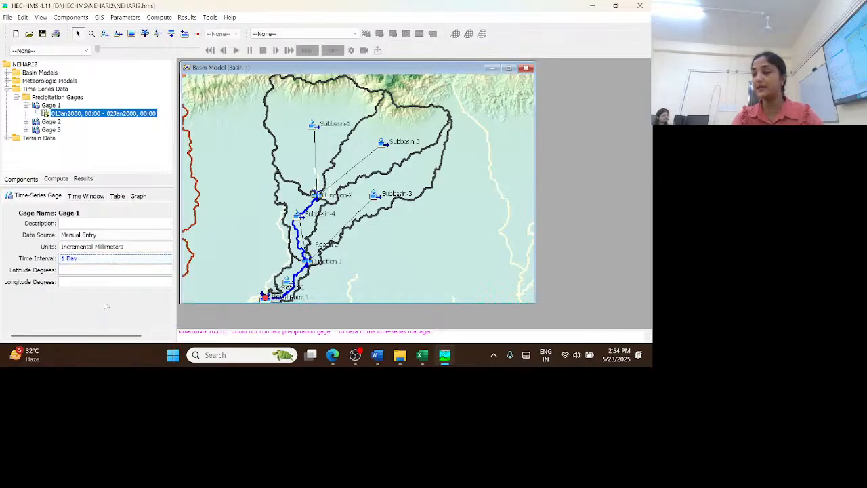
Set Gage 1's time window to start on 01Jan2015 and end on 31Dec2019
{"action": "left_click", "coordinate": [85, 196]}
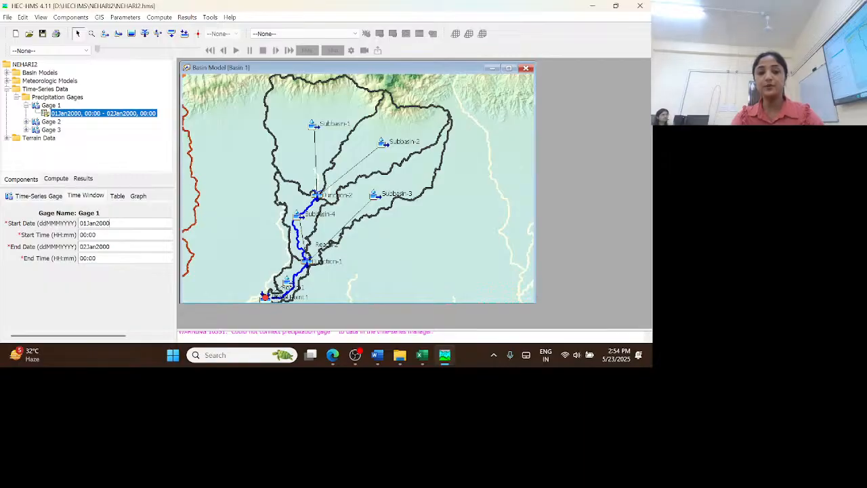
{"action": "double_click", "coordinate": [94, 224]}
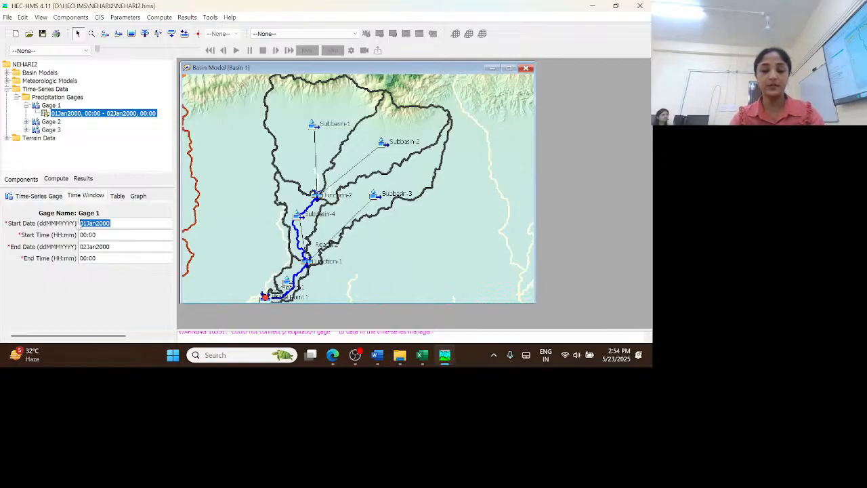
{"action": "type", "text": "01JAN"}
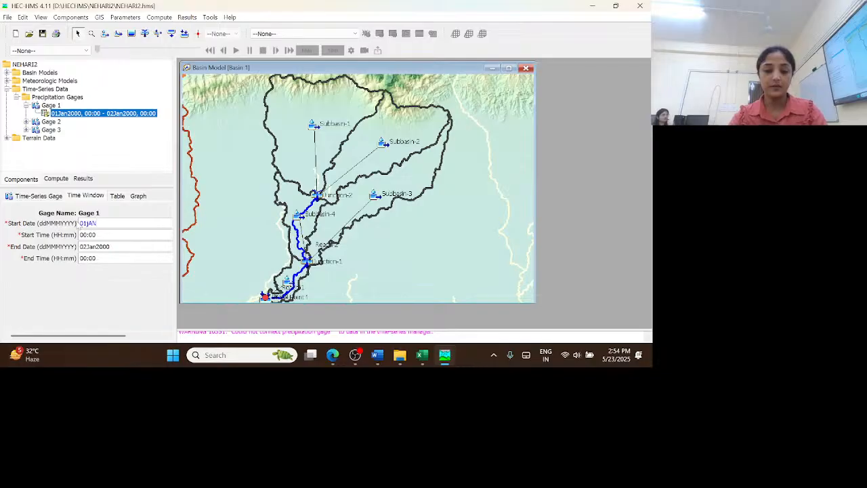
{"action": "type", "text": "2015"}
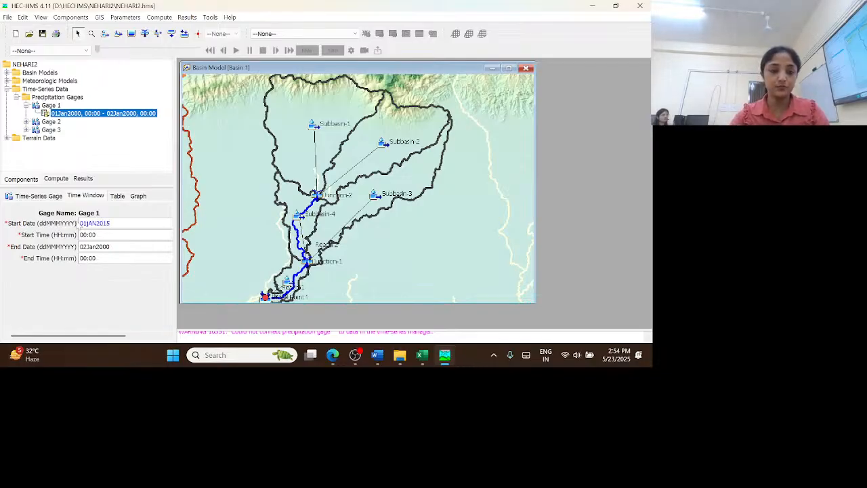
{"action": "double_click", "coordinate": [107, 247]}
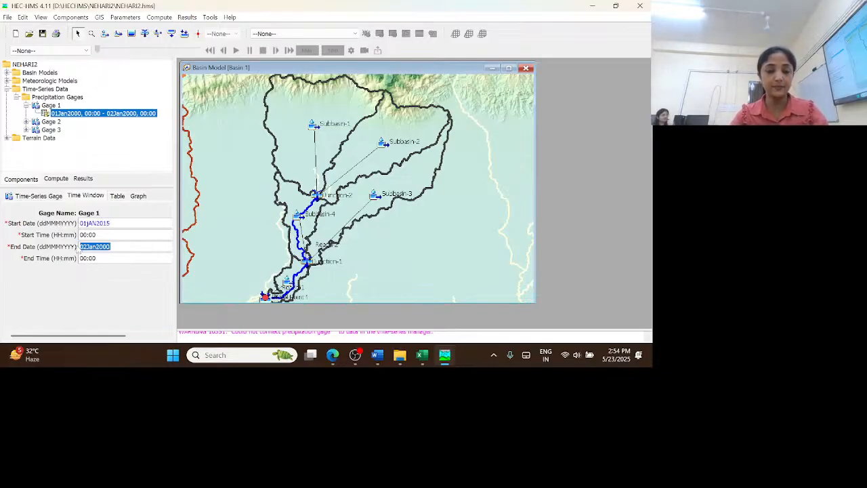
{"action": "type", "text": "31dEC2019"}
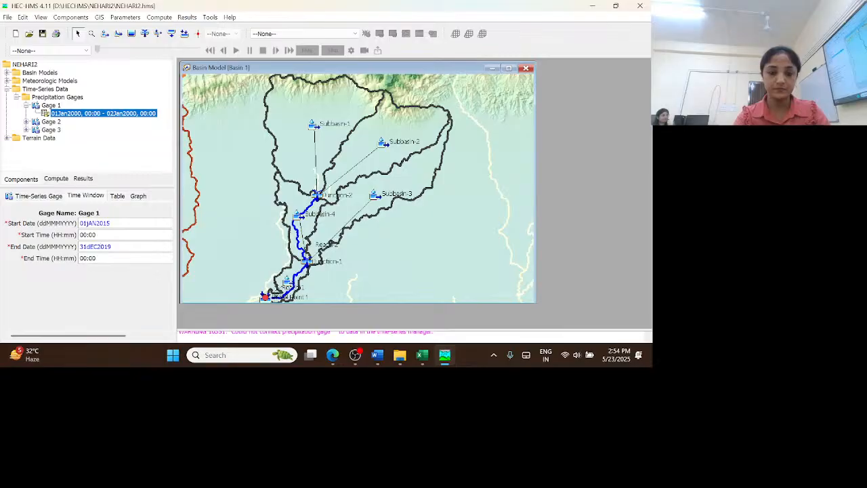
{"action": "key", "text": "BackSpace"}
{"action": "key", "text": "BackSpace"}
{"action": "key", "text": "BackSpace"}
{"action": "key", "text": "BackSpace"}
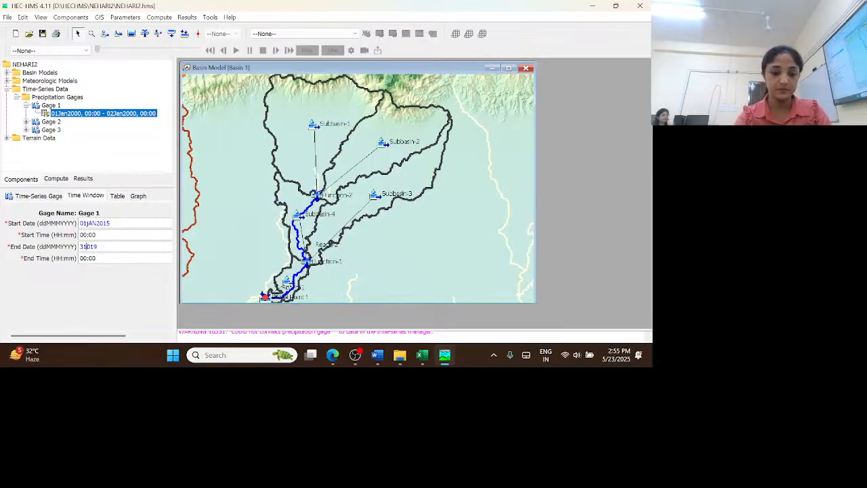
{"action": "type", "text": "D"}
{"action": "key", "text": "Caps_Lock"}
{"action": "type", "text": "ec"}
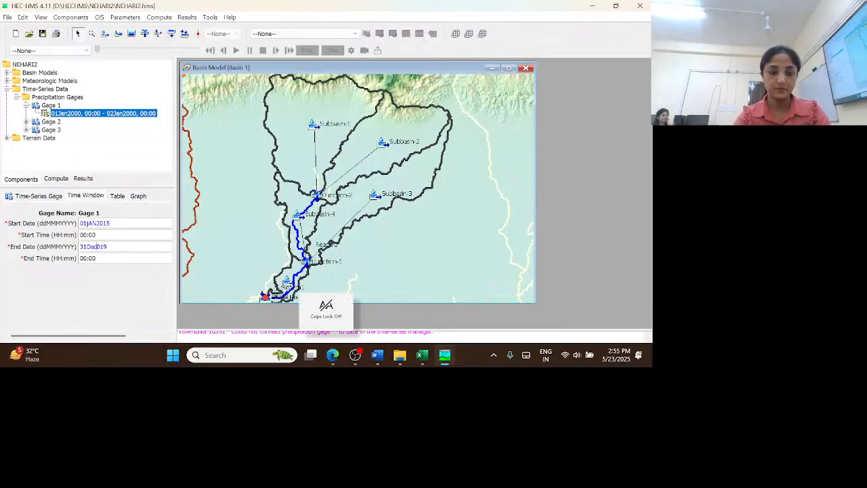
{"action": "type", "text": "2"}
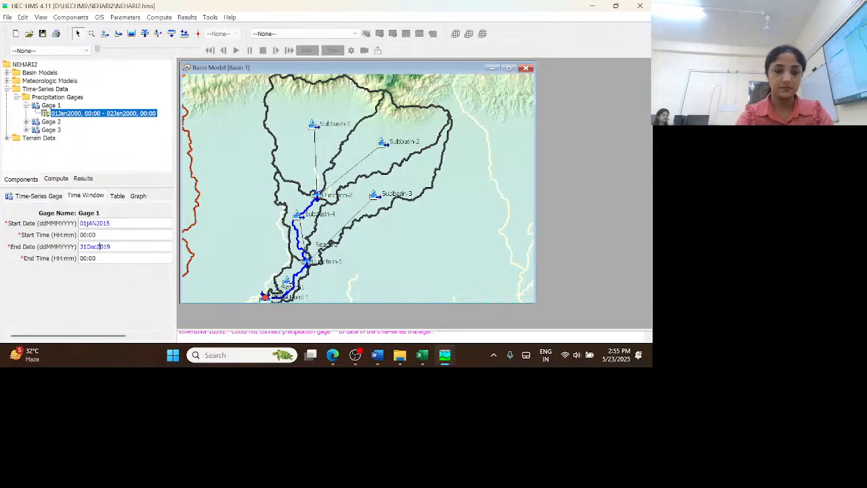
Select the first precipitation cell in Gage 1's table and copy all GAGE 1 rainfall values from Sheet1 of Rainfall.xls in Excel
{"action": "left_click", "coordinate": [117, 197]}
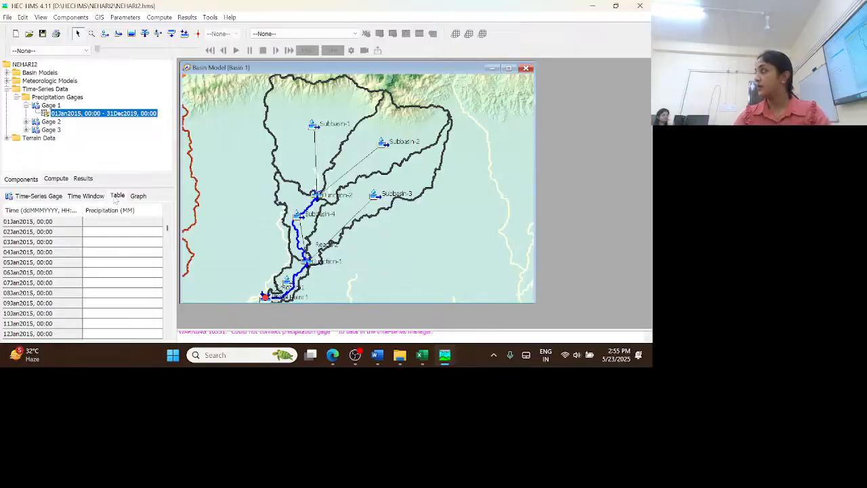
{"action": "left_click", "coordinate": [114, 223]}
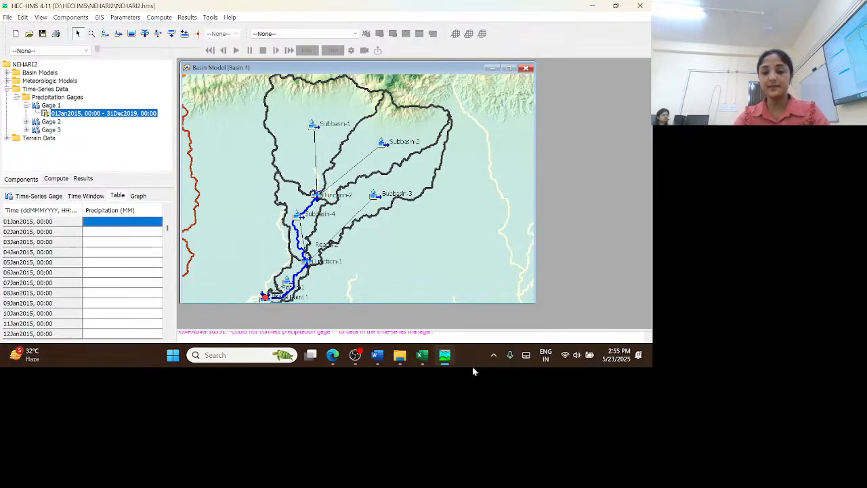
{"action": "mouse_move", "coordinate": [434, 353]}
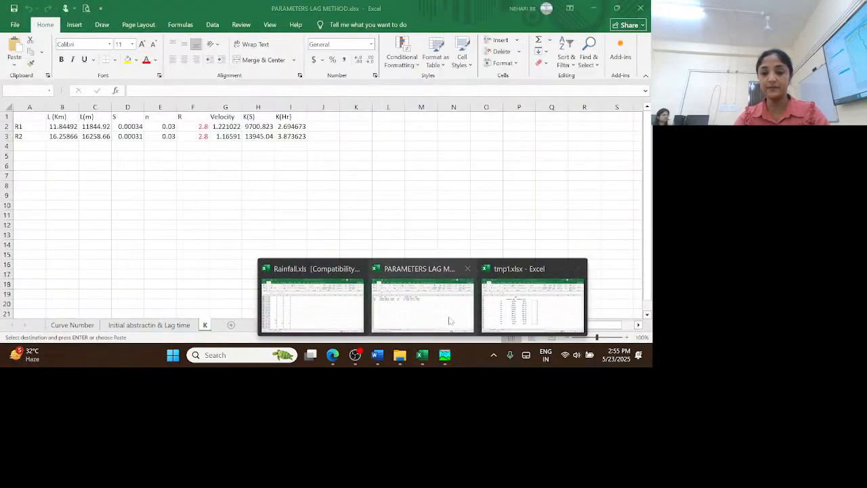
{"action": "left_click", "coordinate": [306, 305]}
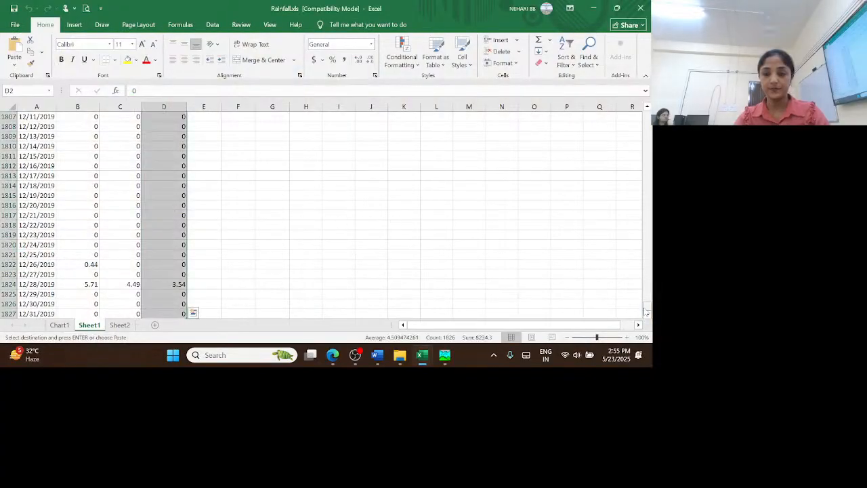
{"action": "left_click_drag", "start_coordinate": [647, 310], "coordinate": [647, 116]}
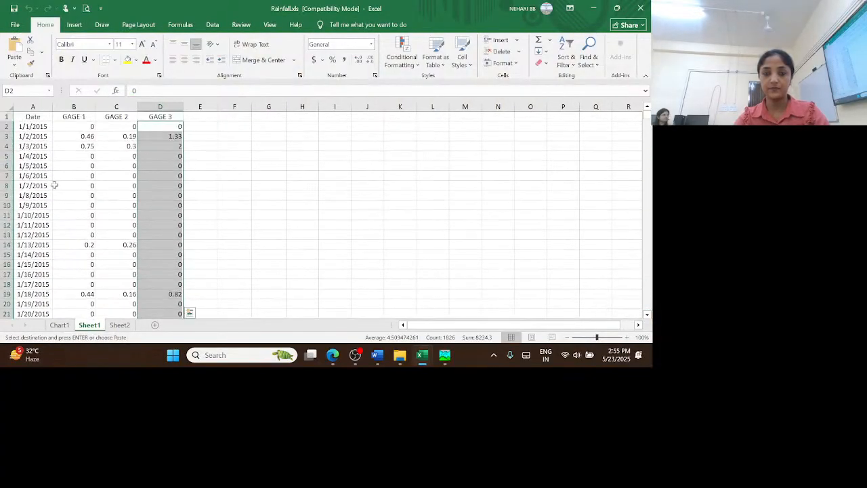
{"action": "left_click", "coordinate": [82, 126]}
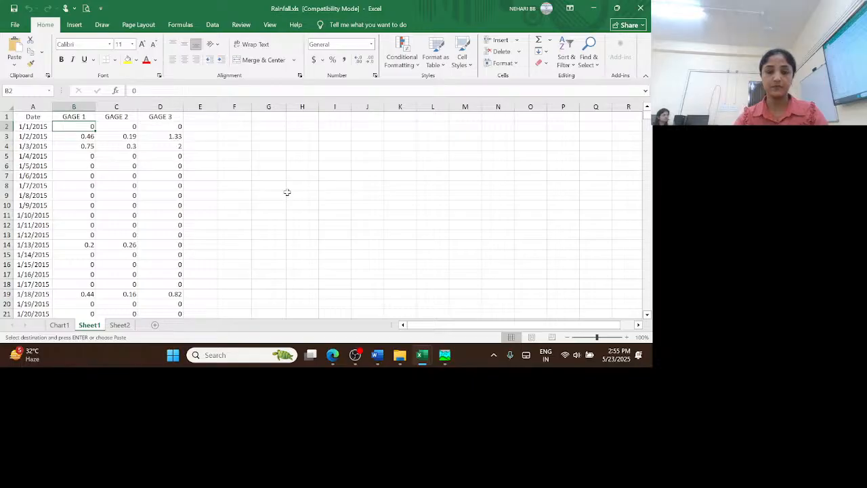
{"action": "key", "text": "ctrl+shift+Down"}
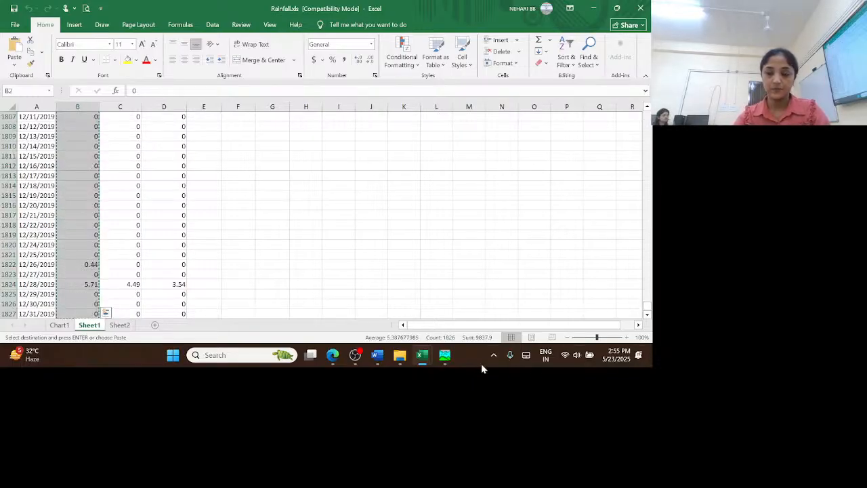
Switch to HEC-HMS, paste the copied rainfall values into Gage 1's precipitation table, and display the gage's graph
{"action": "left_click", "coordinate": [445, 355]}
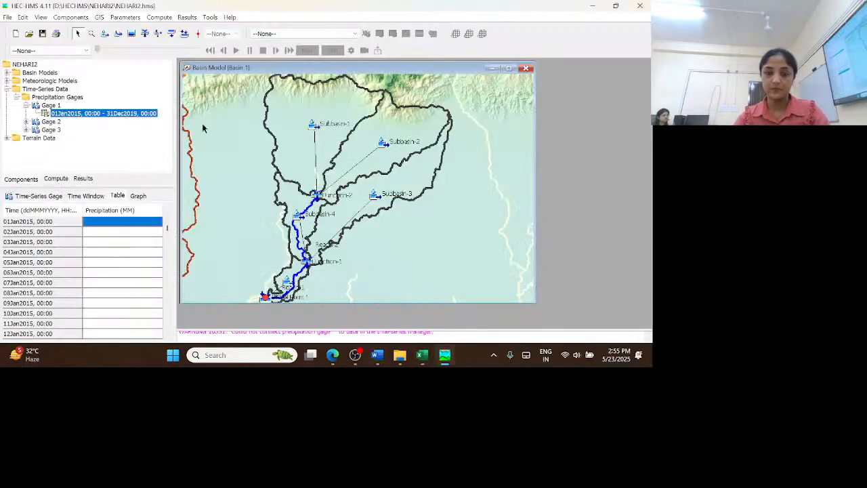
{"action": "right_click", "coordinate": [107, 225]}
{"action": "left_click", "coordinate": [129, 240]}
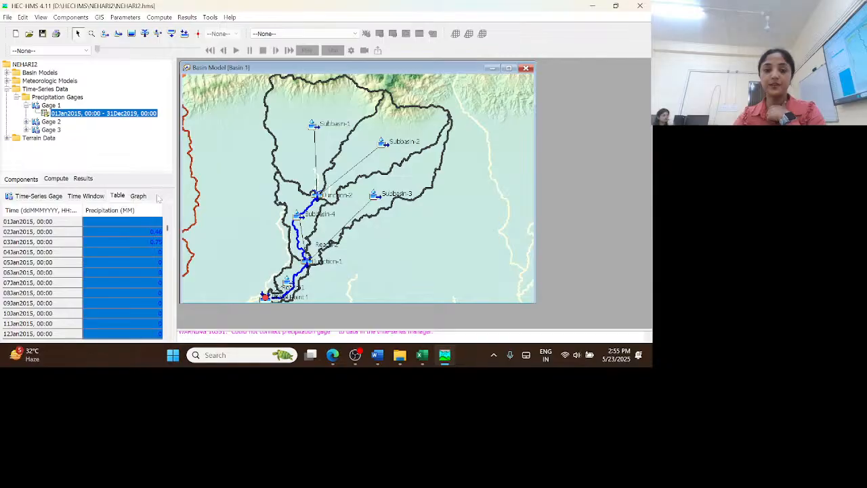
{"action": "left_click", "coordinate": [140, 196]}
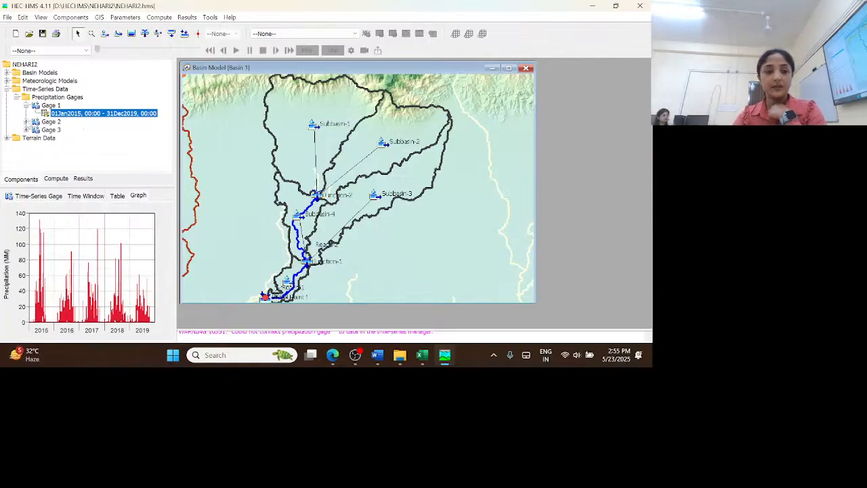
Set the time interval of precipitation gage Gage 2 to 1 Day
{"action": "left_click", "coordinate": [26, 121]}
{"action": "left_click", "coordinate": [81, 129]}
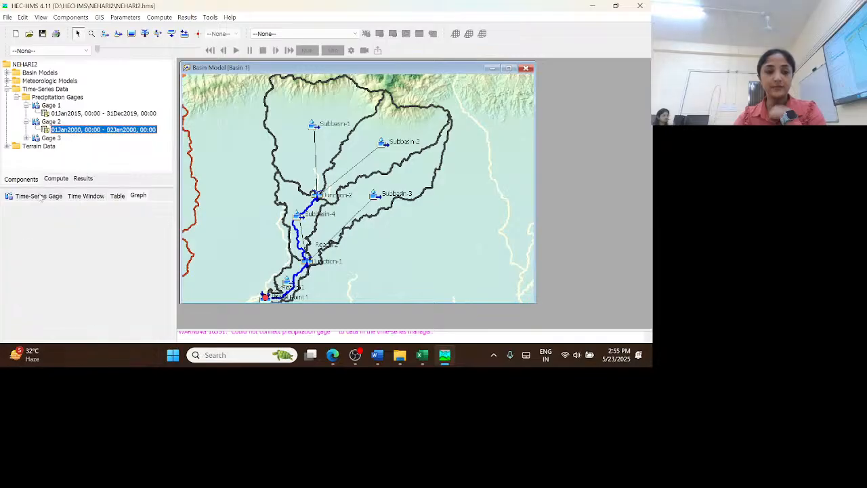
{"action": "left_click", "coordinate": [42, 196]}
{"action": "left_click", "coordinate": [103, 258]}
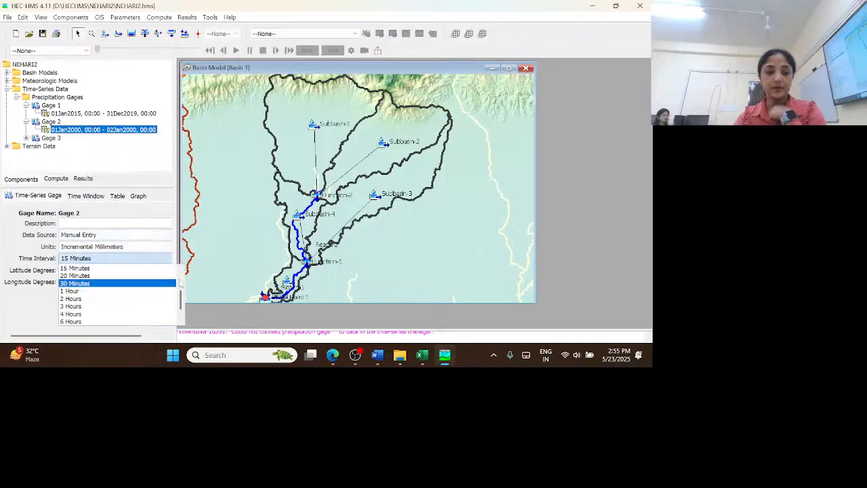
{"action": "left_click_drag", "start_coordinate": [181, 299], "coordinate": [180, 316]}
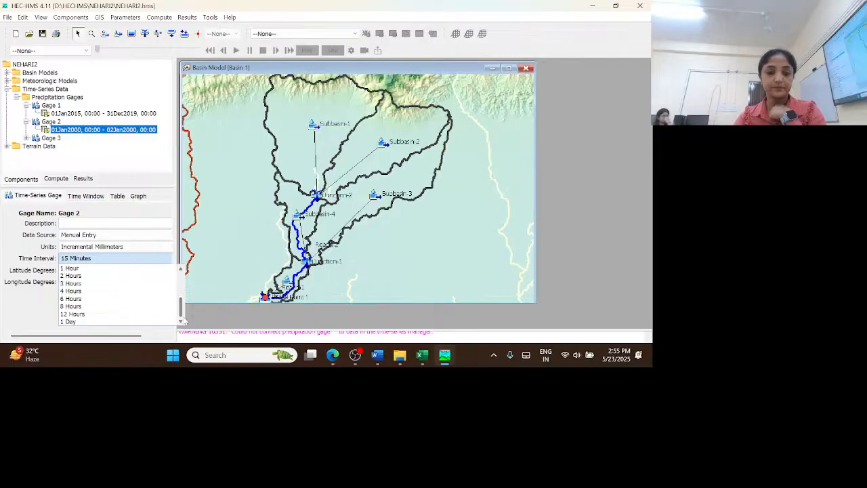
{"action": "left_click", "coordinate": [94, 321]}
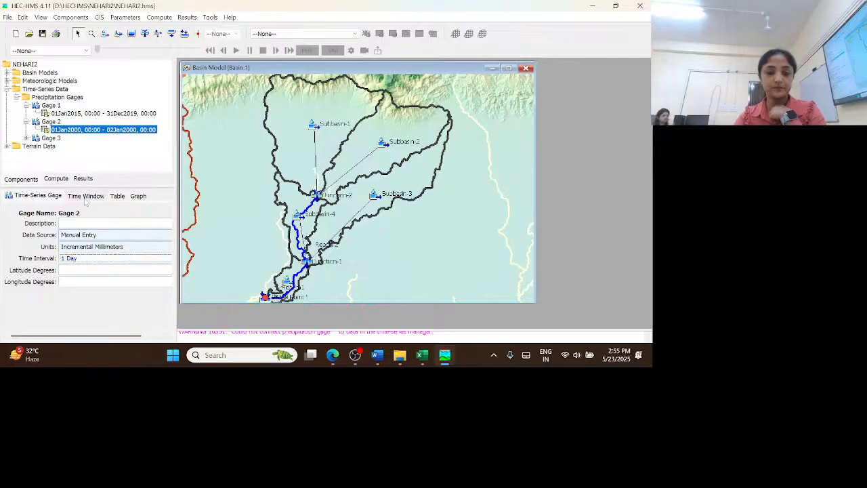
Set Gage 2's time window to start on 01Jan2015 and end on 31Dec2019
{"action": "left_click", "coordinate": [89, 197]}
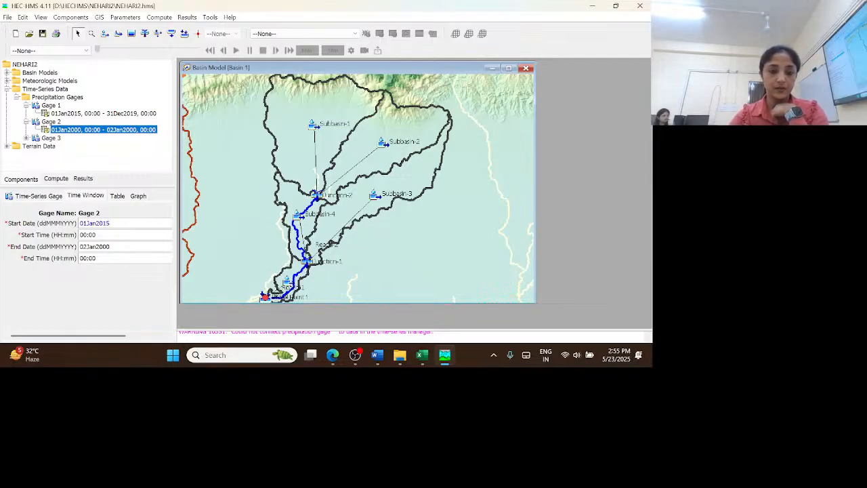
{"action": "left_click_drag", "start_coordinate": [111, 247], "coordinate": [83, 246]}
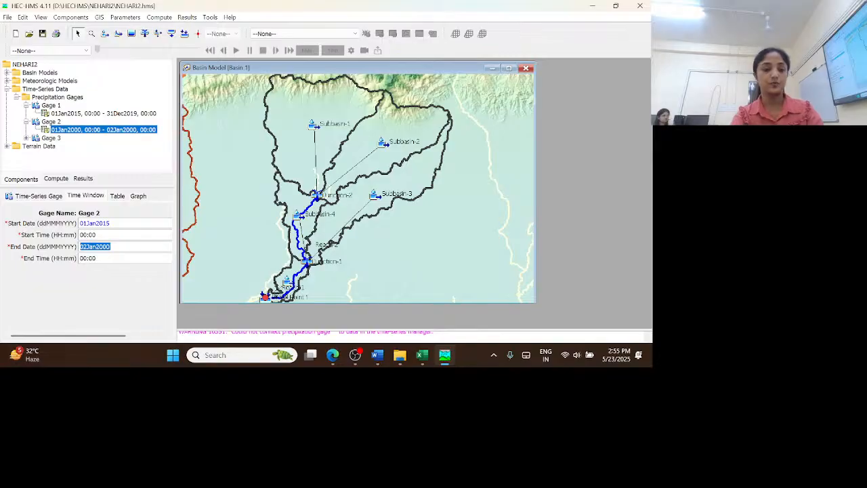
{"action": "type", "text": "31Dec2019"}
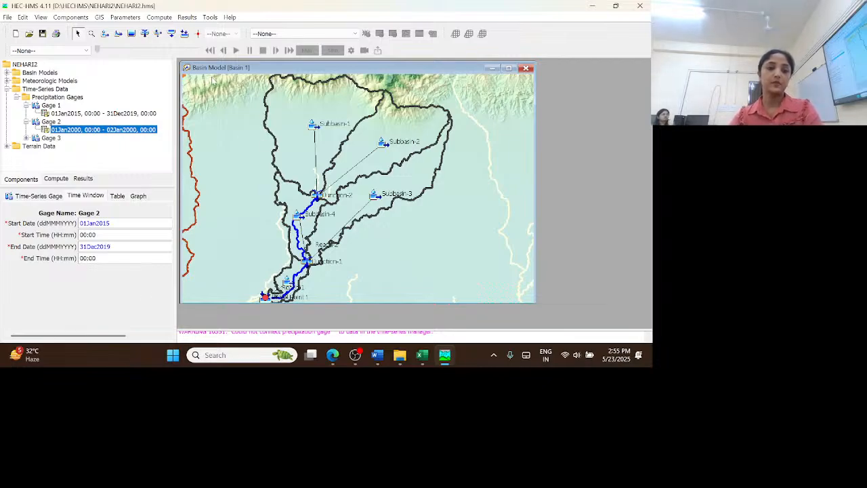
Show Gage 2's precipitation table and copy all GAGE 2 rainfall values from Sheet1 of Rainfall.xls in Excel
{"action": "left_click", "coordinate": [117, 195]}
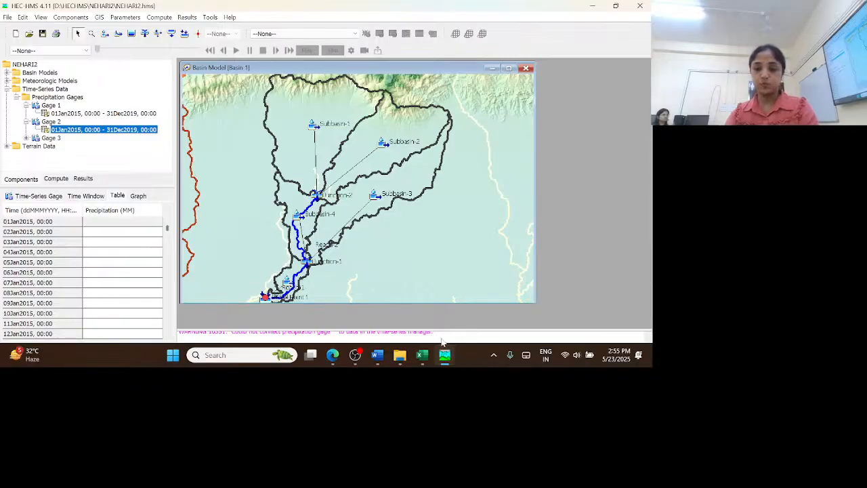
{"action": "left_click", "coordinate": [422, 355]}
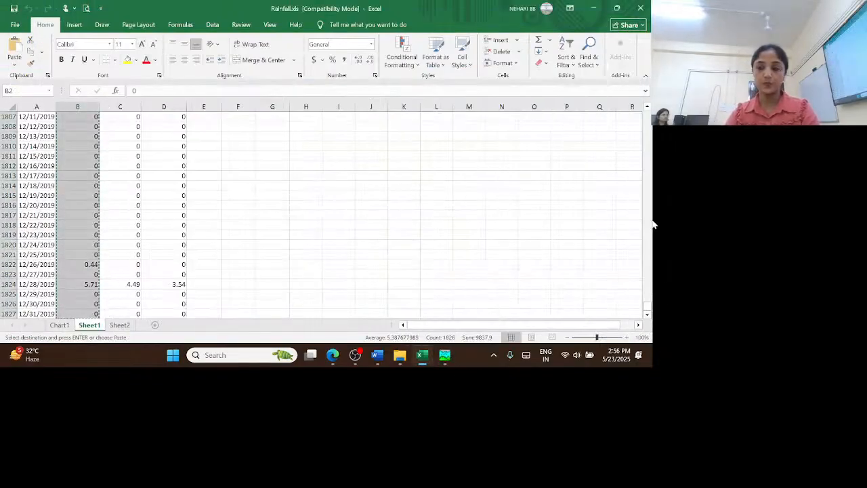
{"action": "left_click_drag", "start_coordinate": [648, 308], "coordinate": [648, 112]}
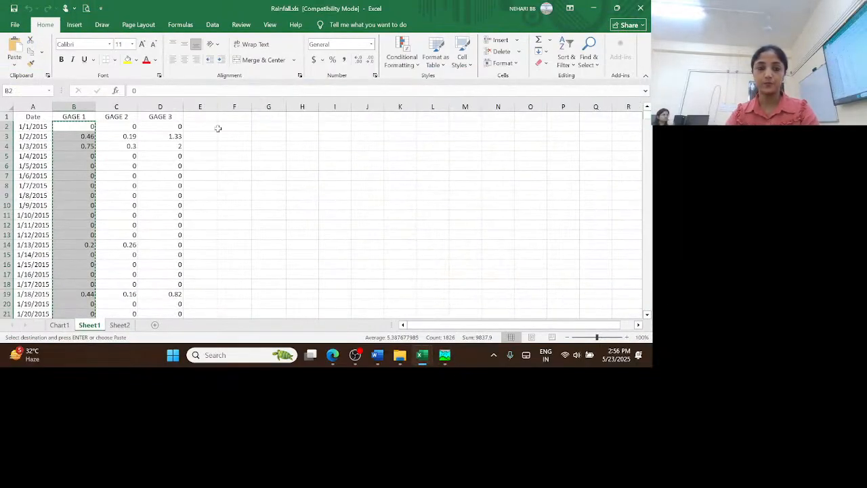
{"action": "key", "text": "Right"}
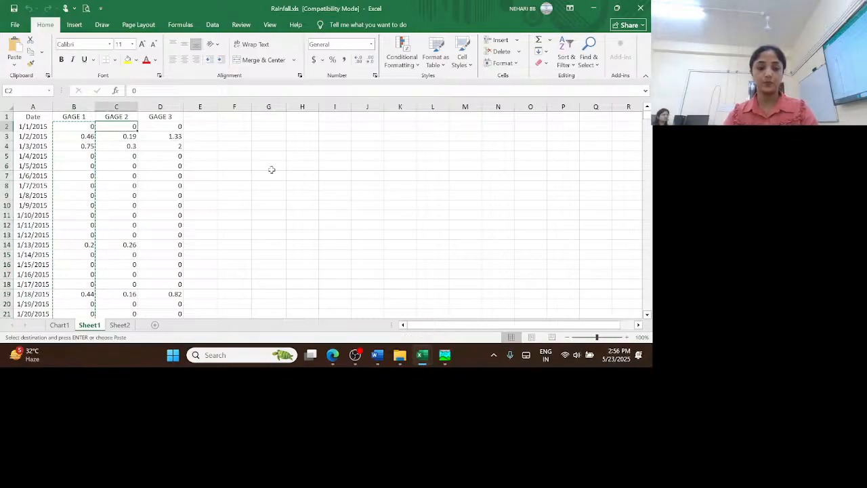
{"action": "key", "text": "ctrl+shift+Down"}
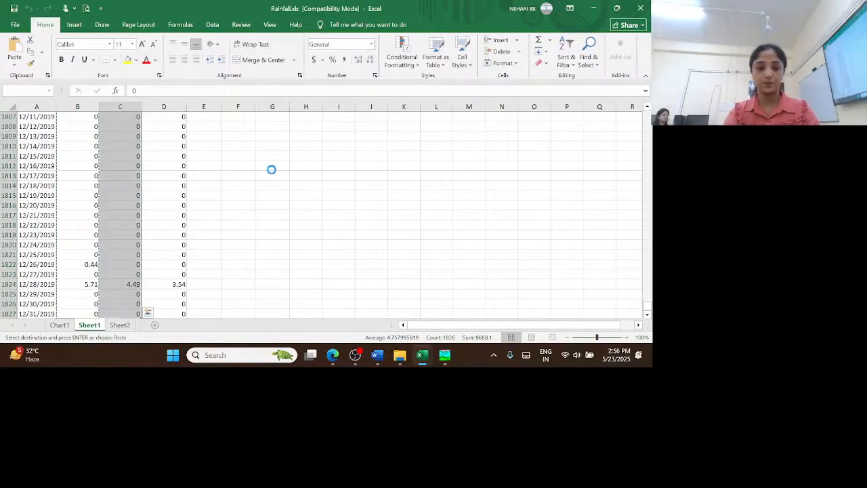
Return to HEC-HMS and paste the copied GAGE 2 rainfall into Gage 2's precipitation table, starting at 01Jan2015
{"action": "left_click", "coordinate": [445, 355]}
{"action": "left_click", "coordinate": [115, 222]}
{"action": "right_click", "coordinate": [122, 225]}
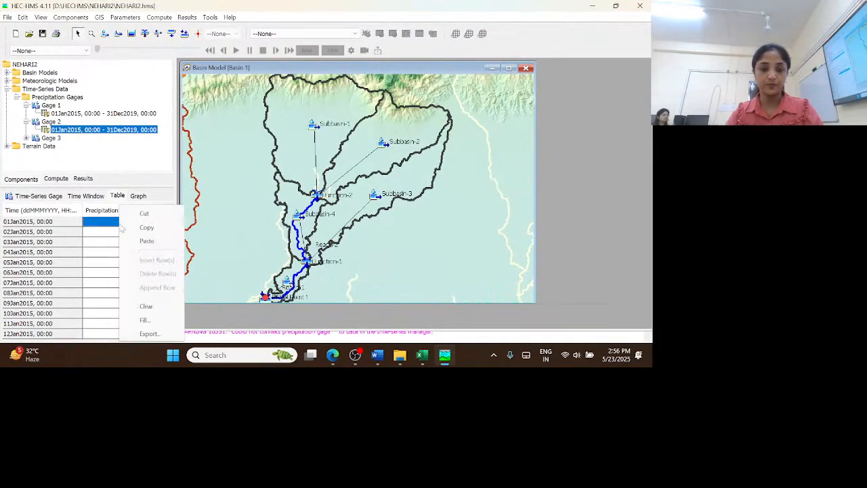
{"action": "left_click", "coordinate": [146, 242]}
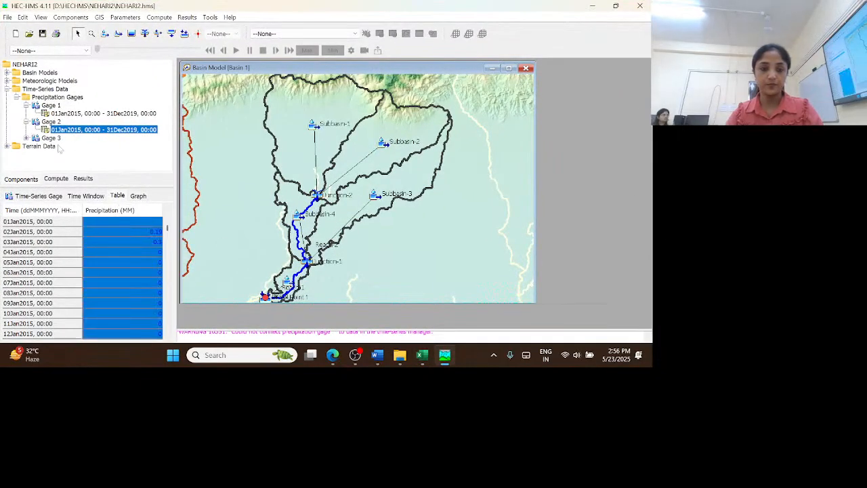
Set the time interval of precipitation gage Gage 3 to 1 Day
{"action": "left_click", "coordinate": [27, 138]}
{"action": "left_click", "coordinate": [70, 147]}
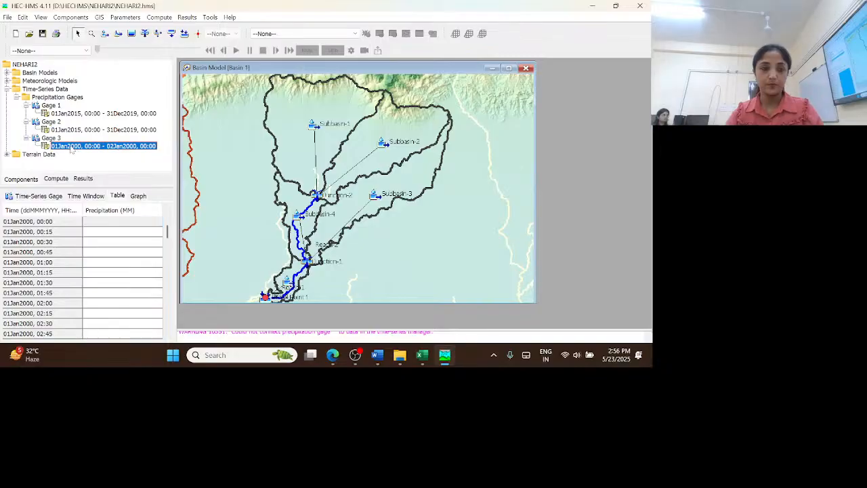
{"action": "left_click", "coordinate": [47, 197]}
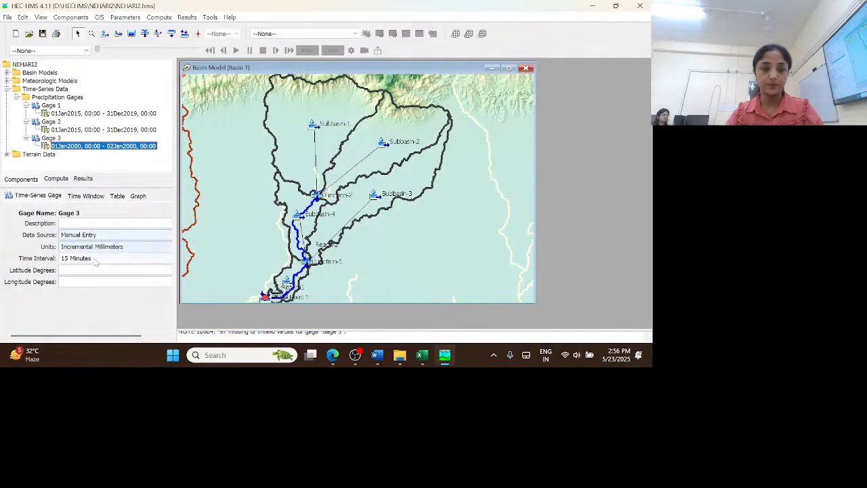
{"action": "left_click", "coordinate": [96, 261]}
{"action": "scroll", "coordinate": [145, 296], "scroll_direction": "down", "scroll_amount": 3}
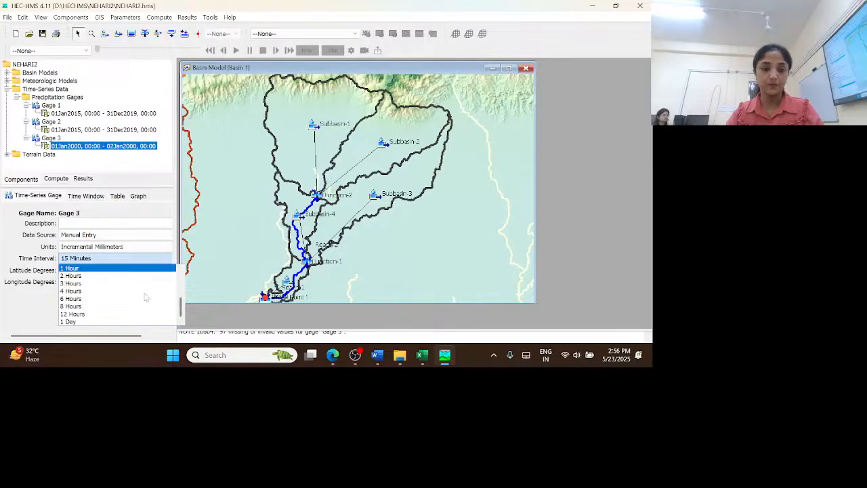
{"action": "left_click", "coordinate": [93, 321]}
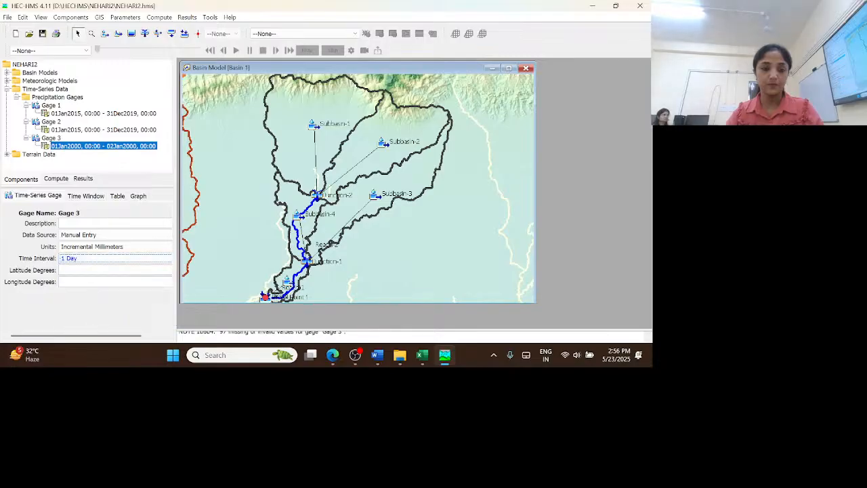
Set Gage 3's time window to start on 01Jan2015 and end on 31Dec2019
{"action": "left_click", "coordinate": [86, 196]}
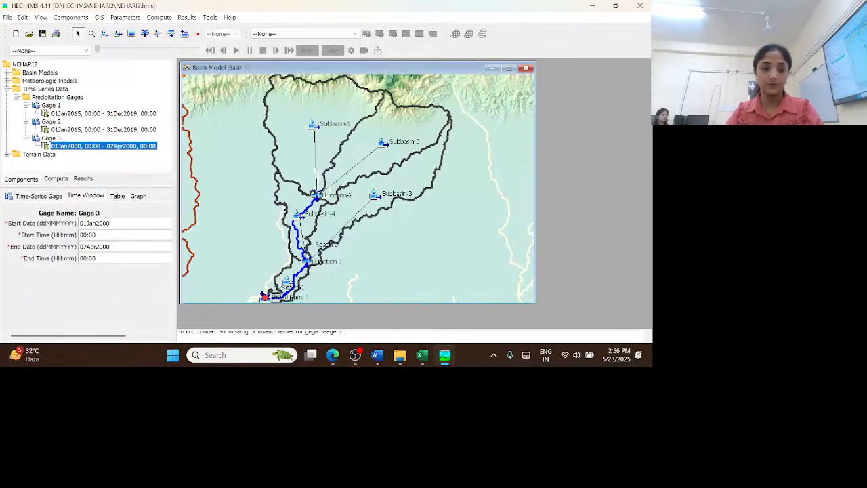
{"action": "key", "text": "BackSpace"}
{"action": "key", "text": "BackSpace"}
{"action": "type", "text": "1"}
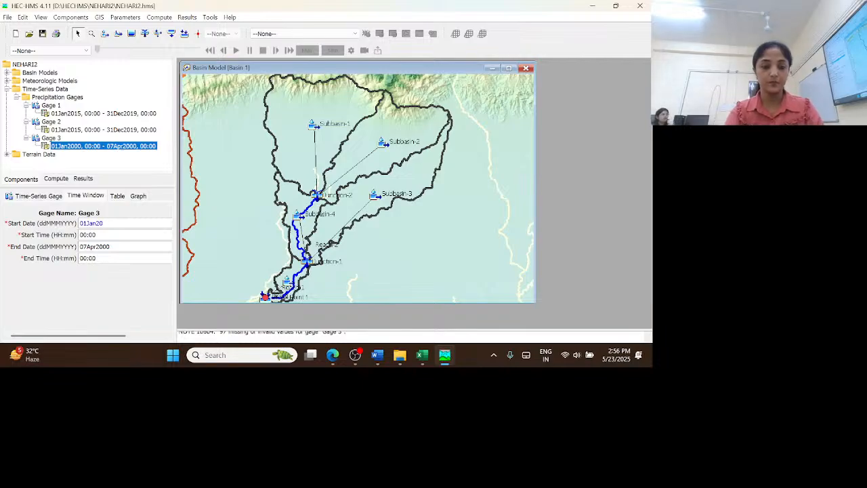
{"action": "type", "text": "5"}
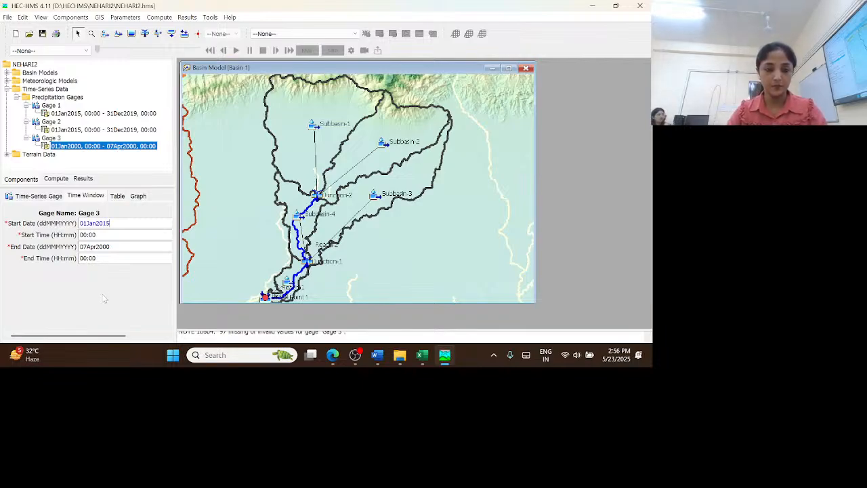
{"action": "double_click", "coordinate": [95, 247]}
{"action": "type", "text": "31"}
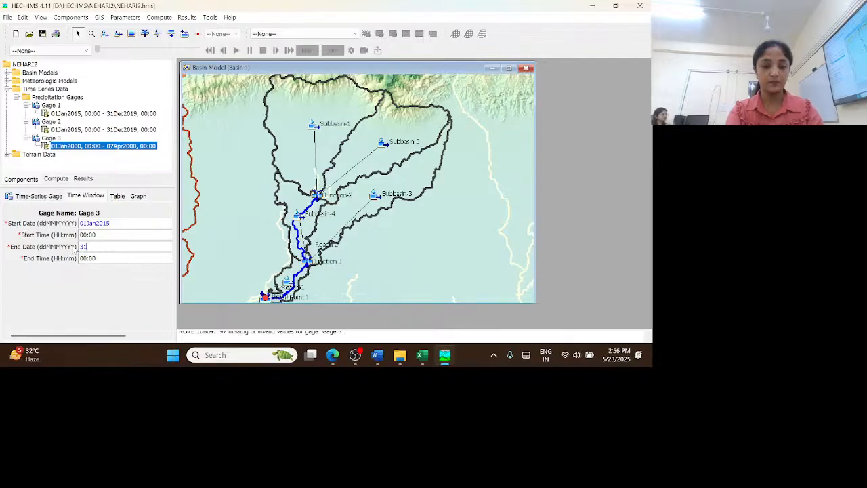
{"action": "type", "text": "Dec20"}
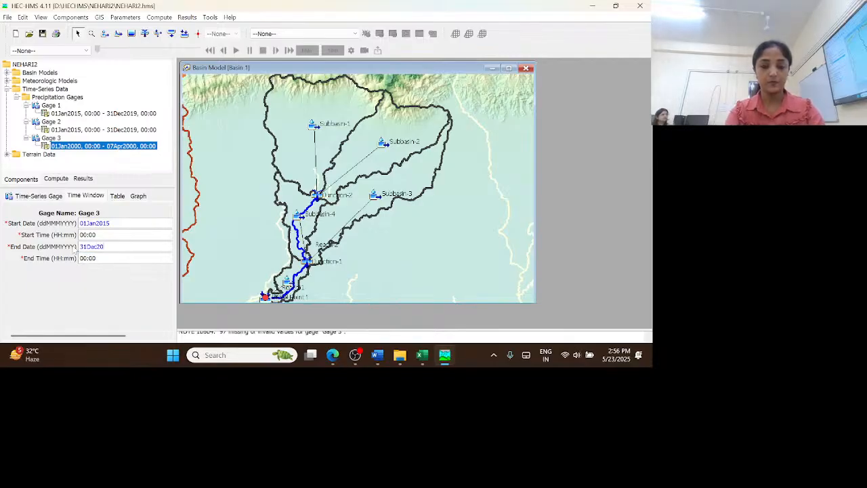
{"action": "type", "text": "19"}
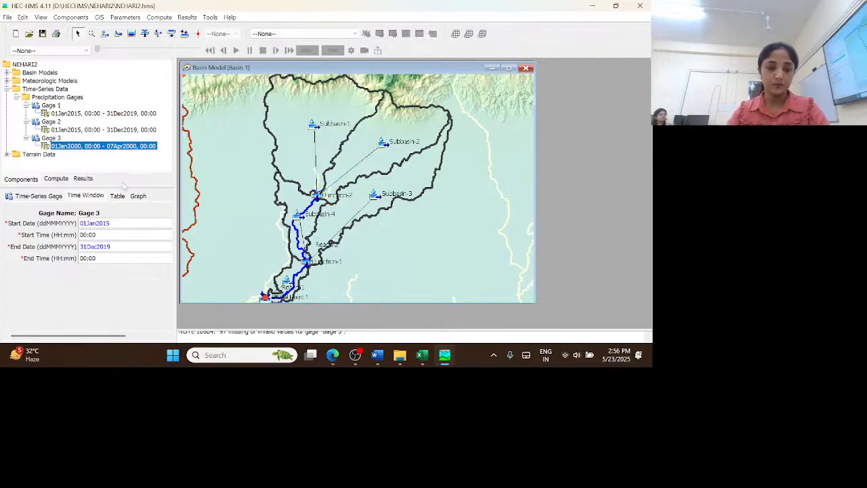
Show Gage 3's precipitation table and copy all GAGE 3 rainfall values from Sheet1 of Rainfall.xls in Excel
{"action": "left_click", "coordinate": [117, 196]}
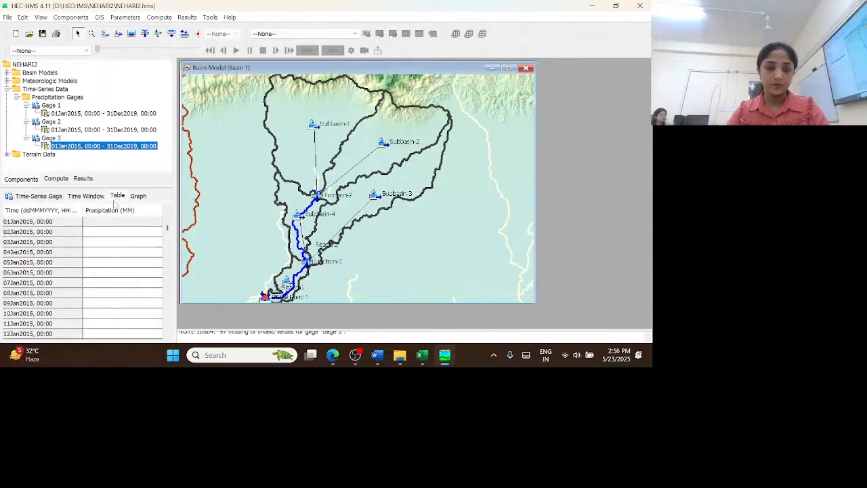
{"action": "left_click", "coordinate": [451, 361]}
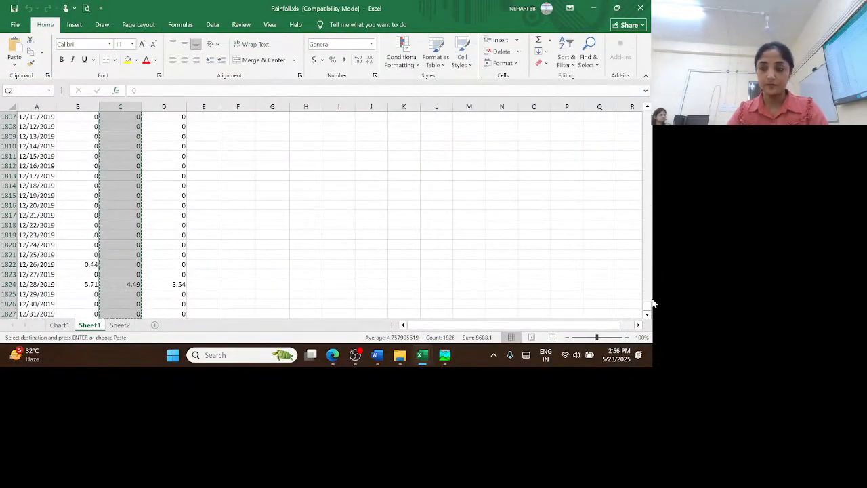
{"action": "left_click_drag", "start_coordinate": [648, 308], "coordinate": [647, 111]}
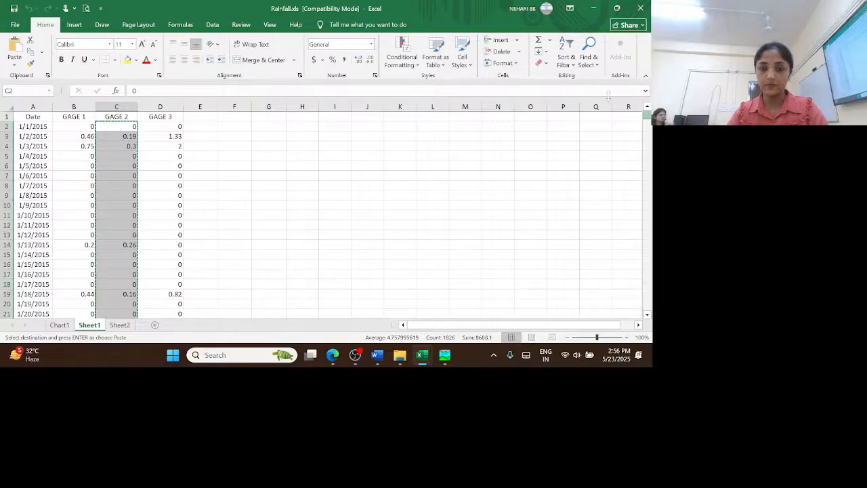
{"action": "left_click", "coordinate": [160, 127]}
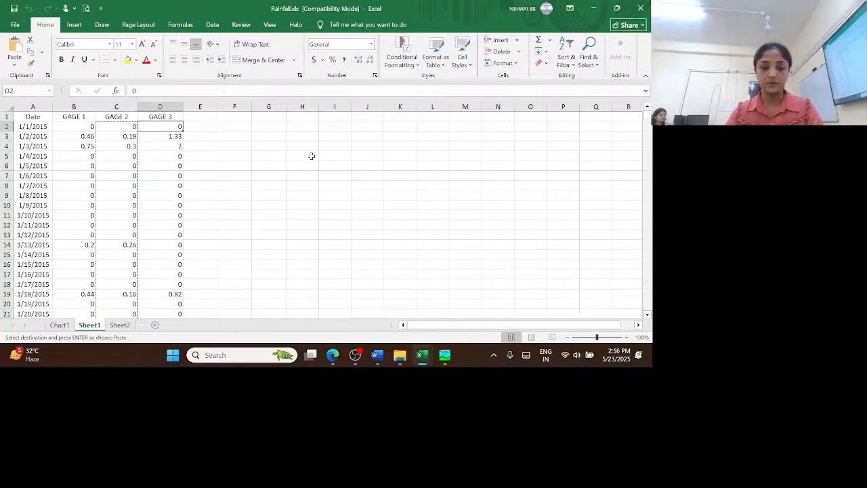
{"action": "key", "text": "ctrl+shift+Down"}
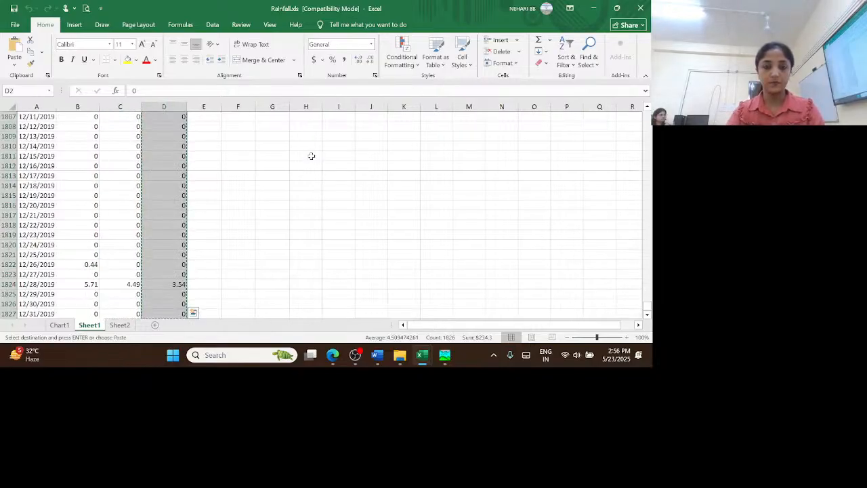
Return to HEC-HMS and paste the copied GAGE 3 rainfall into Gage 3's precipitation table, starting at 01Jan2015
{"action": "key", "text": "alt+Tab"}
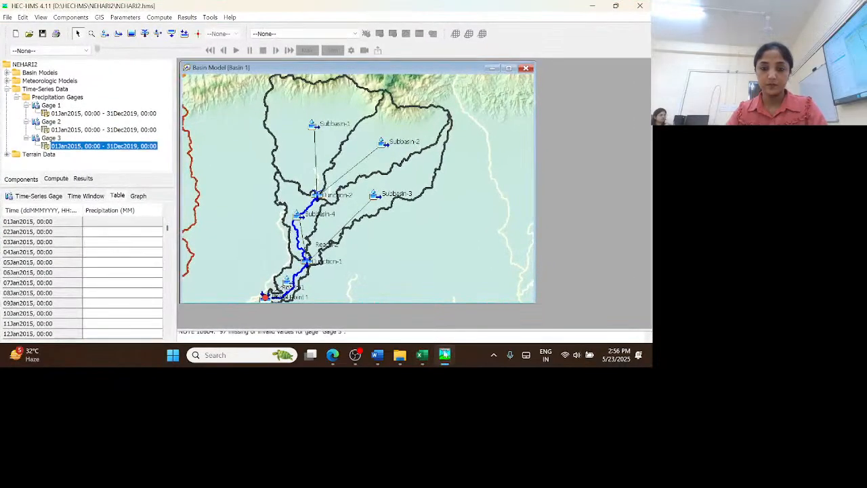
{"action": "left_click", "coordinate": [108, 221]}
{"action": "right_click", "coordinate": [109, 222]}
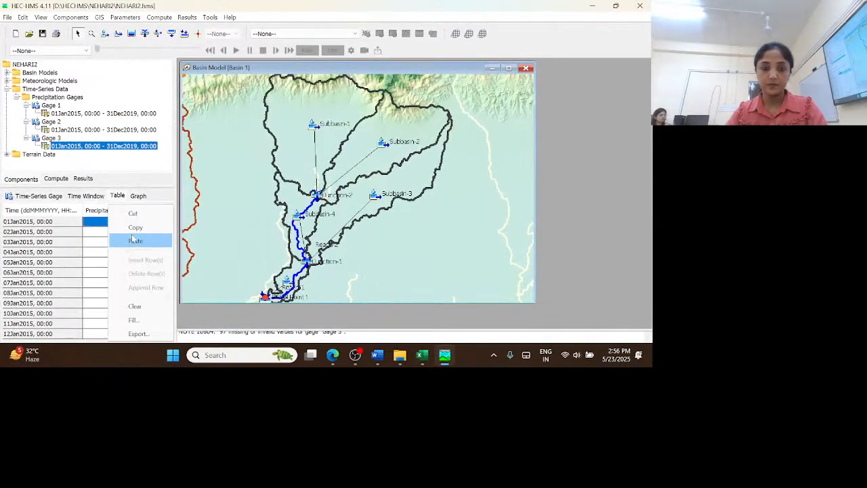
{"action": "left_click", "coordinate": [135, 241]}
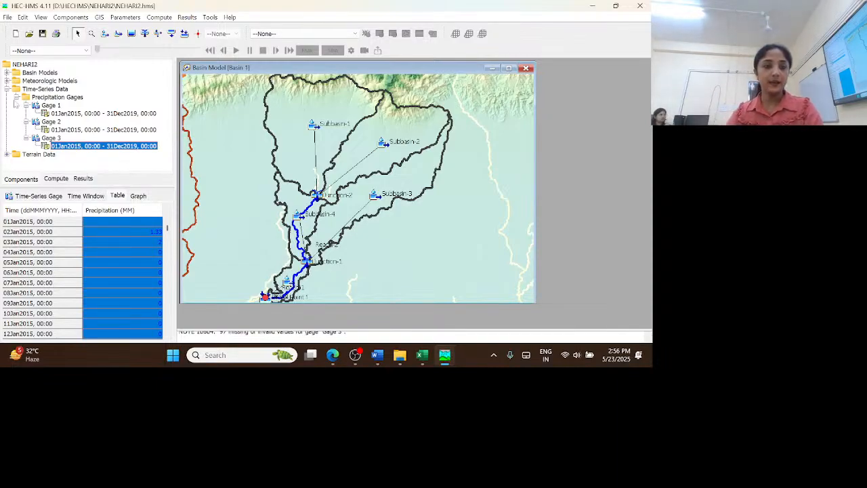
Assign Gage 3 to Subbasin-1, Subbasin-2 and Subbasin-3 in the Specified Hyetograph of meteorologic model Met 1
{"action": "left_click", "coordinate": [16, 97]}
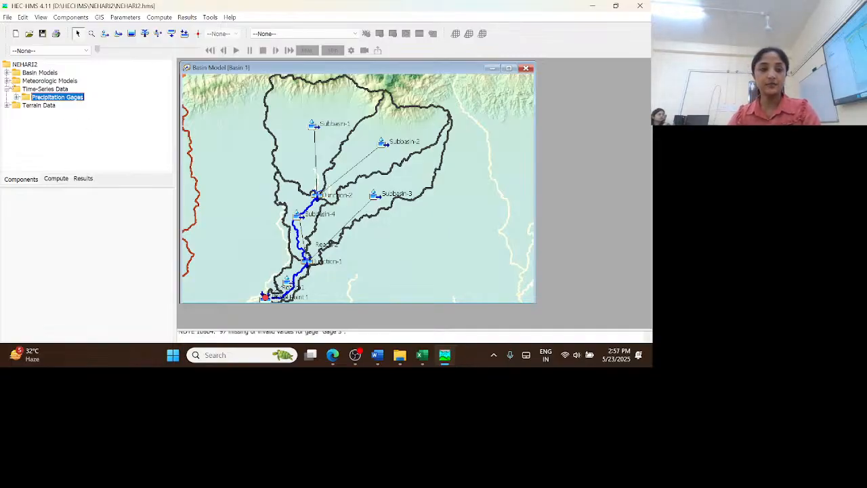
{"action": "left_click", "coordinate": [7, 81]}
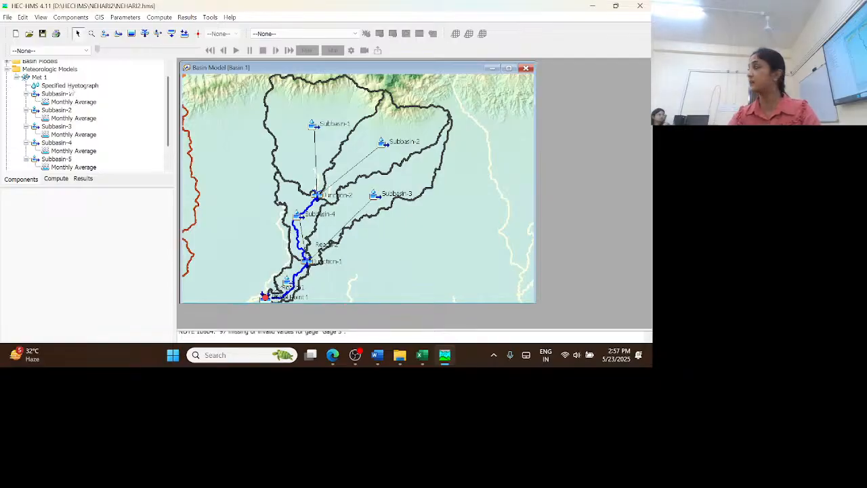
{"action": "left_click", "coordinate": [69, 88]}
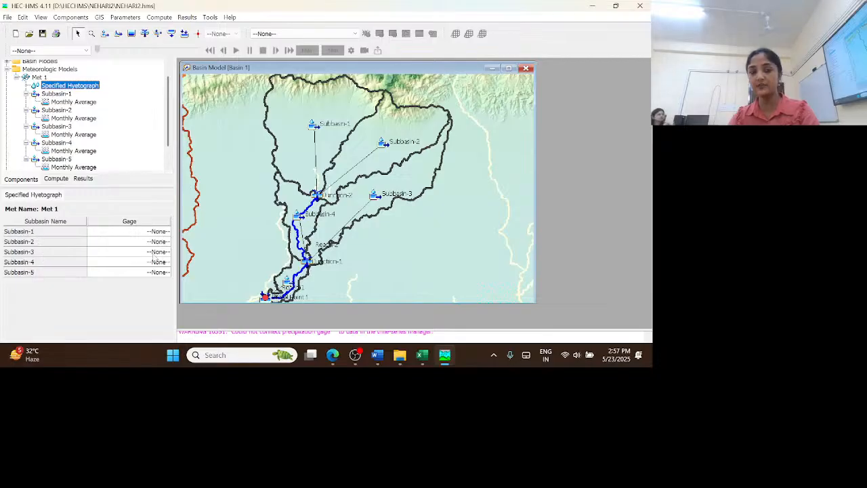
{"action": "left_click", "coordinate": [156, 231]}
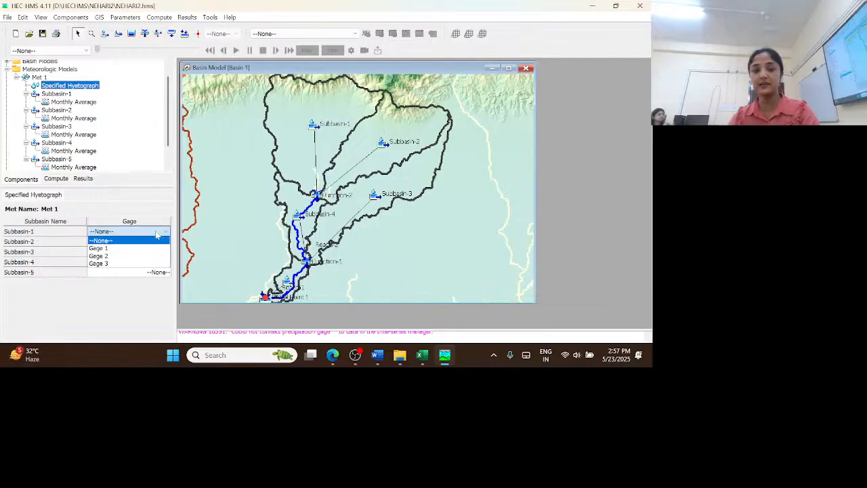
{"action": "left_click", "coordinate": [122, 251]}
{"action": "left_click", "coordinate": [131, 242]}
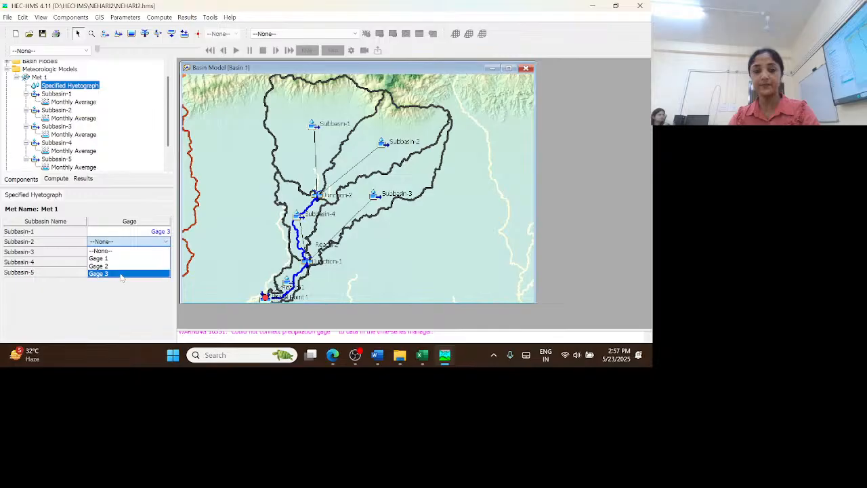
{"action": "left_click", "coordinate": [133, 273]}
{"action": "left_click", "coordinate": [140, 251]}
{"action": "left_click", "coordinate": [132, 283]}
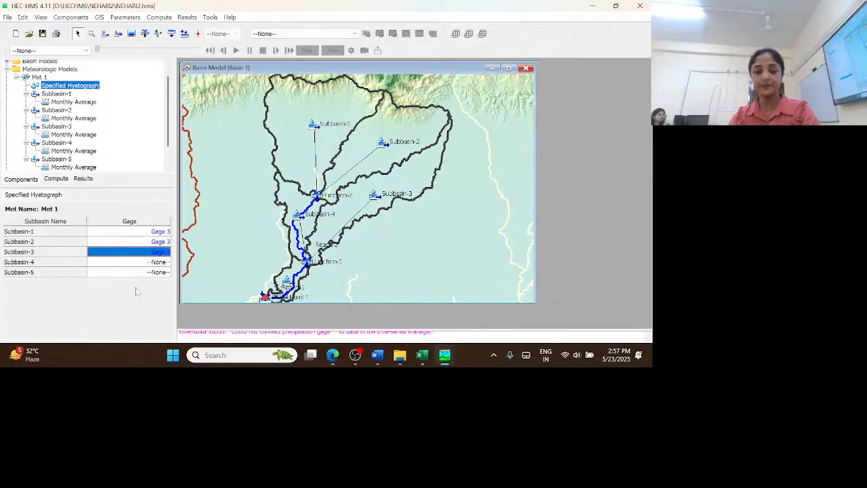
Assign Gage 2 to Subbasin-4 and Gage 1 to Subbasin-5, and collapse the meteorologic and time-series folders
{"action": "left_click", "coordinate": [152, 265]}
{"action": "left_click", "coordinate": [126, 287]}
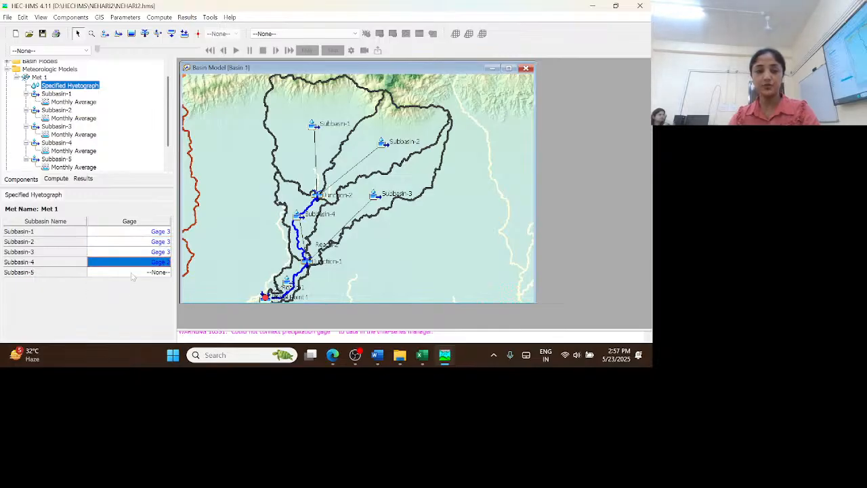
{"action": "left_click", "coordinate": [132, 272]}
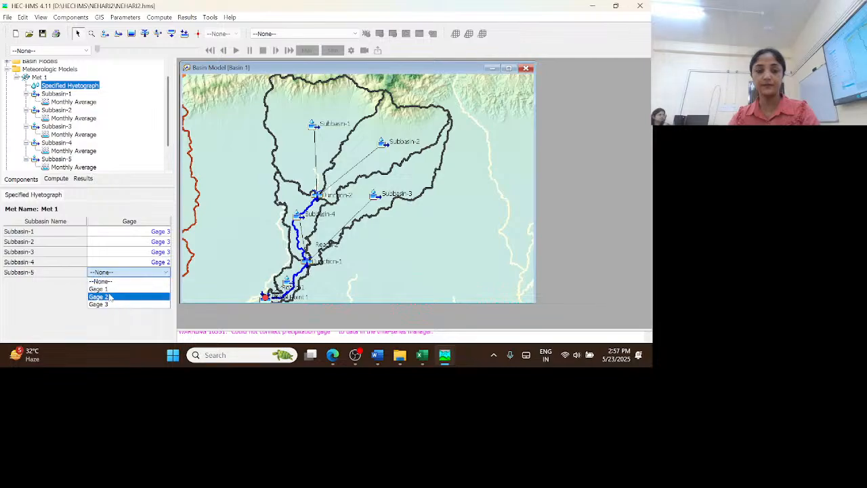
{"action": "left_click", "coordinate": [114, 288]}
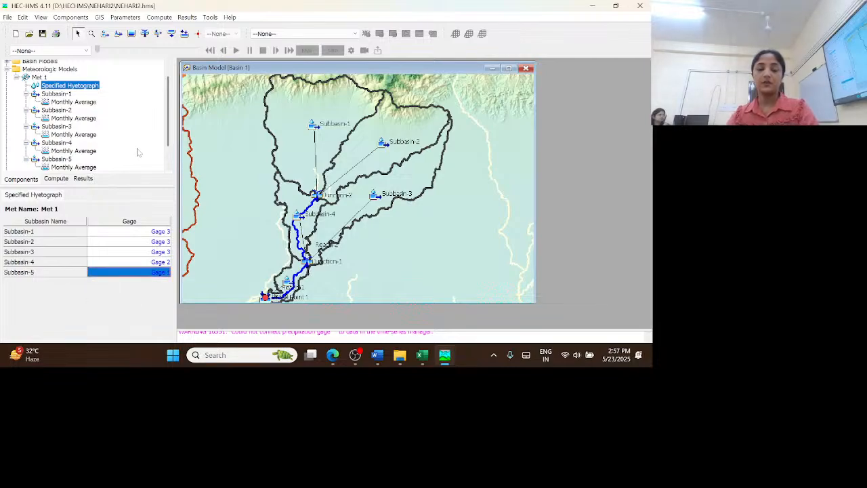
{"action": "double_click", "coordinate": [39, 77]}
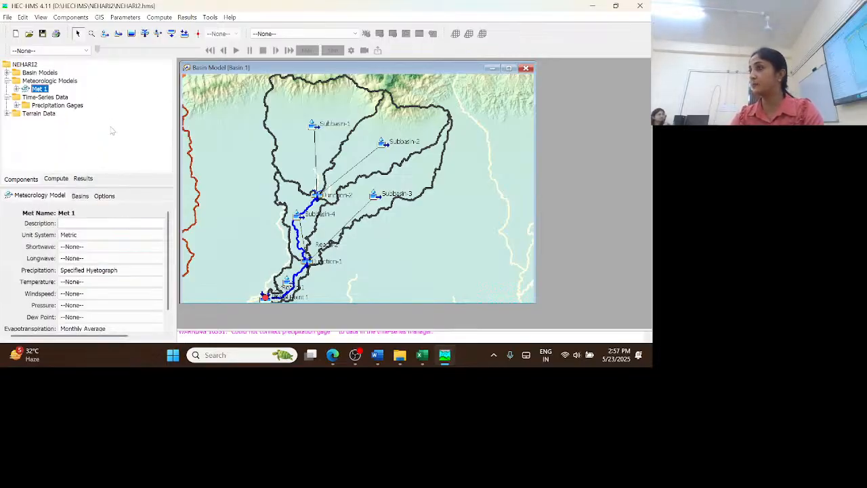
{"action": "left_click", "coordinate": [7, 81]}
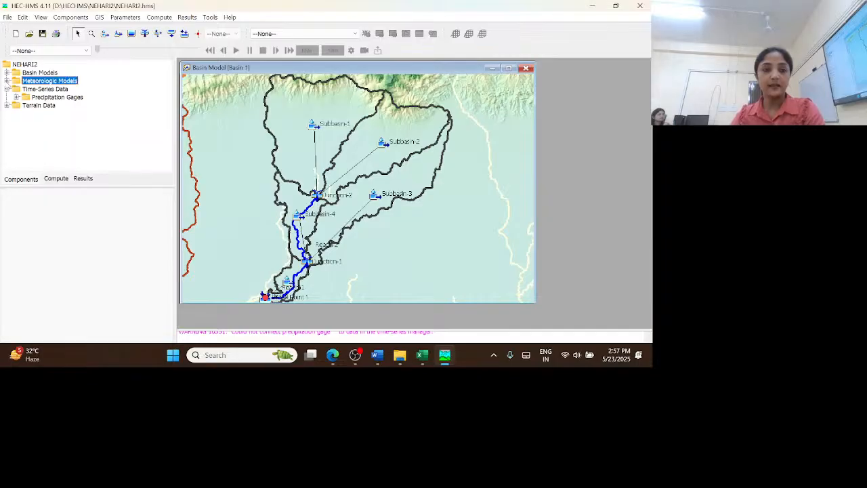
{"action": "left_click", "coordinate": [7, 89]}
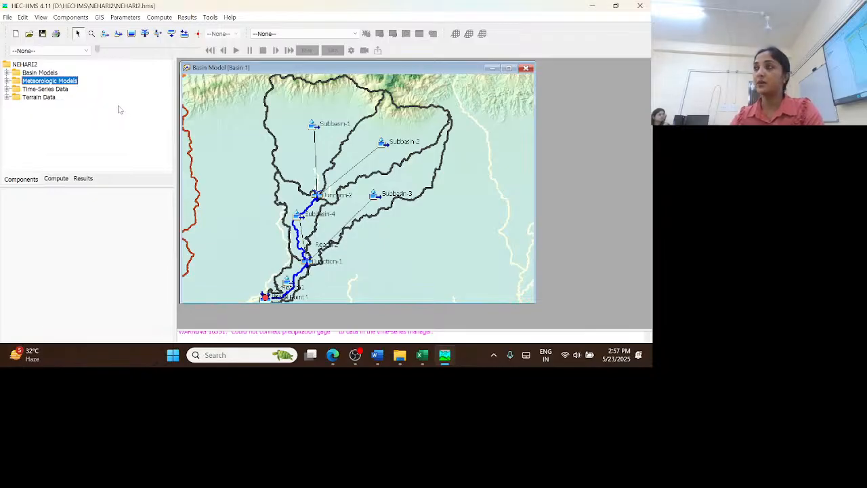
Create a new control specifications component named Control 1
{"action": "left_click", "coordinate": [81, 17]}
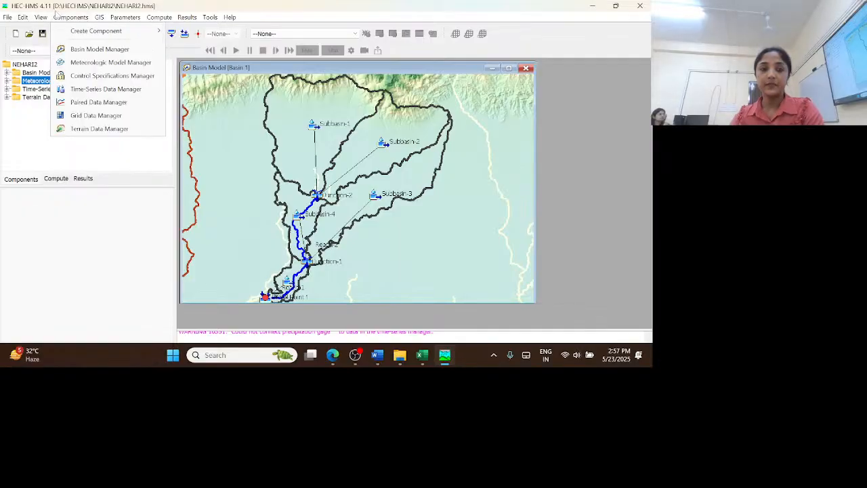
{"action": "left_click", "coordinate": [87, 74]}
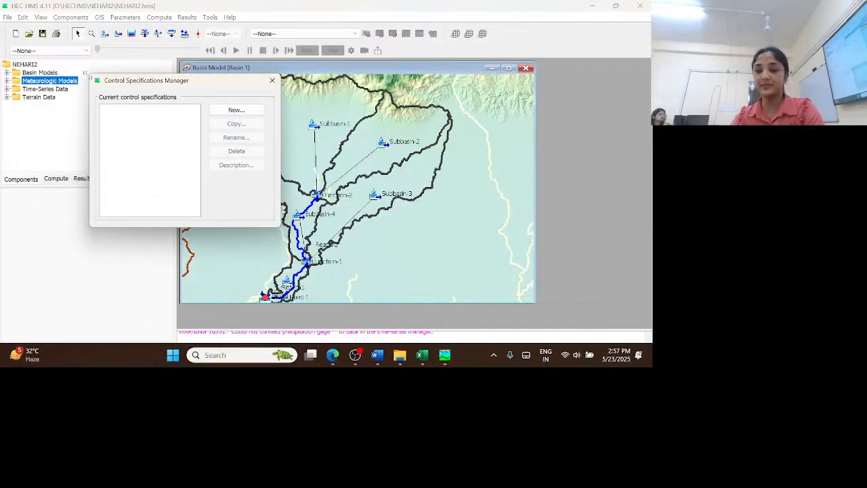
{"action": "left_click", "coordinate": [237, 110]}
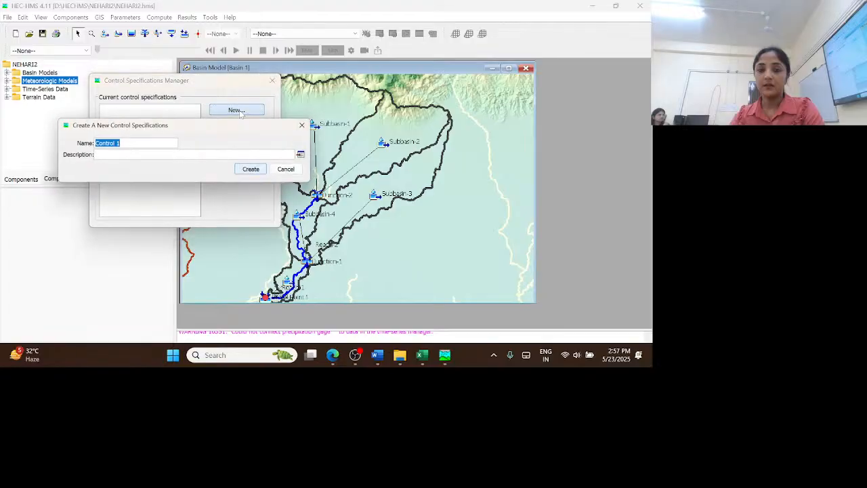
{"action": "left_click", "coordinate": [253, 169]}
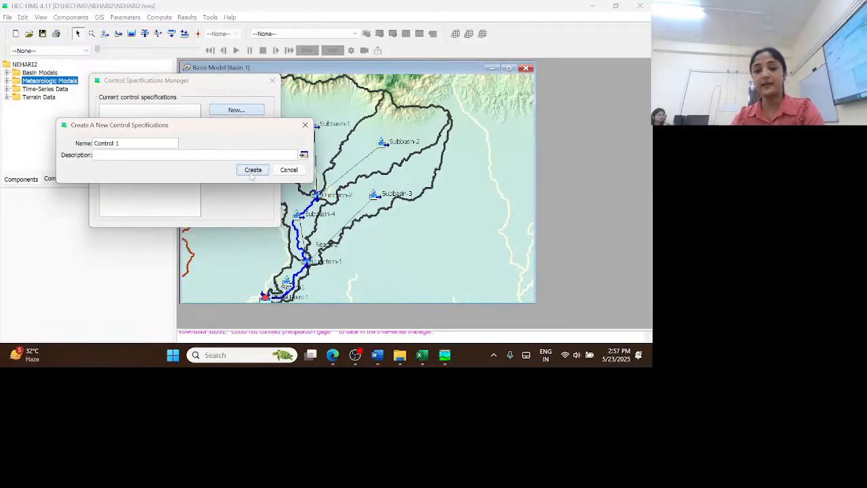
{"action": "left_click", "coordinate": [272, 82]}
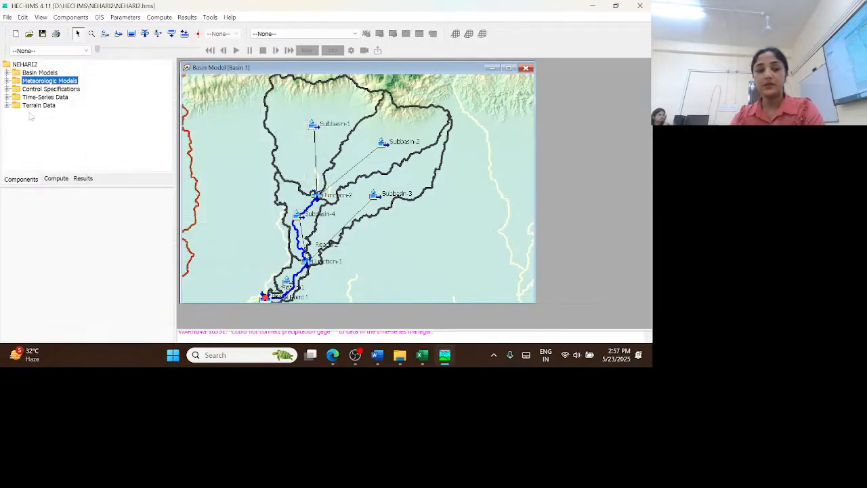
Set Control 1 to start on 01Jan2015 at 0000 and end on 31Dec2017 at 0000
{"action": "left_click", "coordinate": [8, 89]}
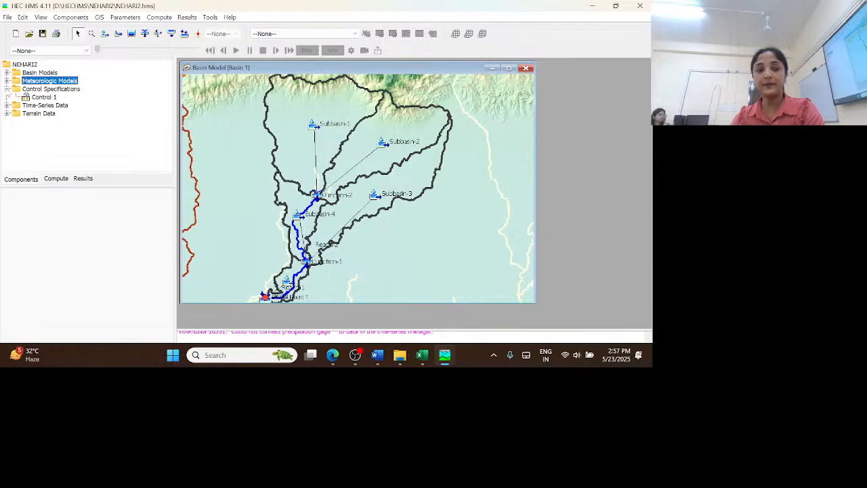
{"action": "left_click", "coordinate": [44, 97]}
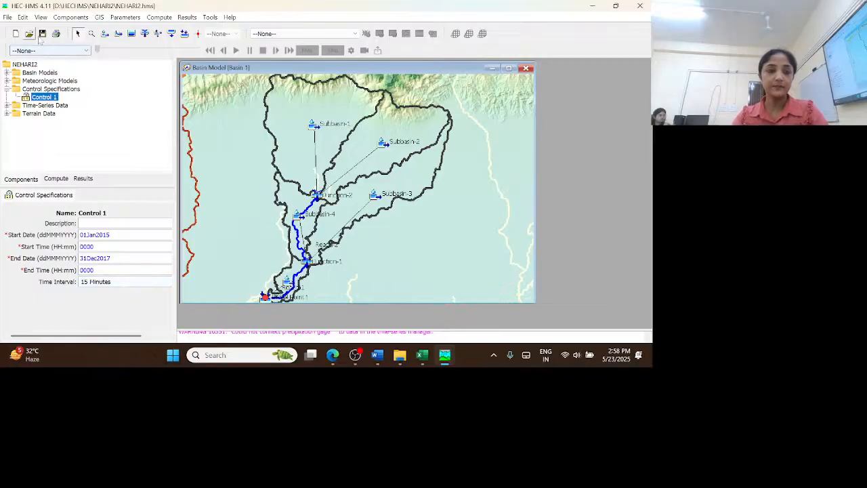
{"action": "left_click", "coordinate": [7, 89]}
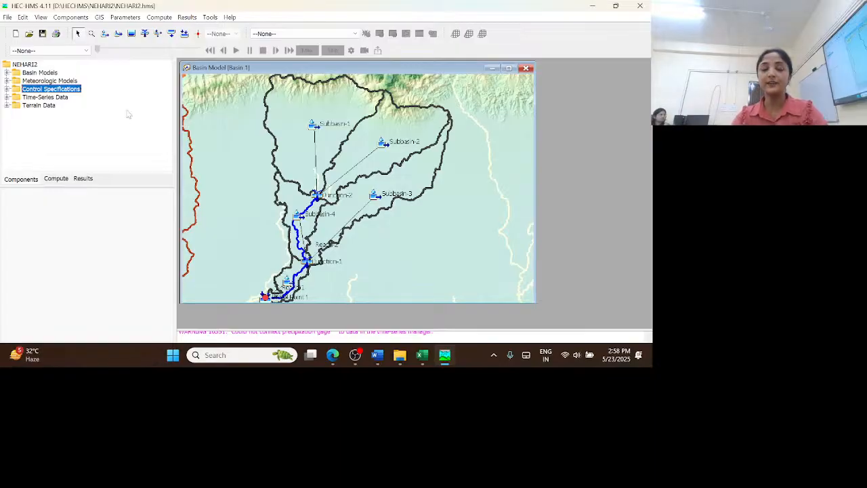
Create simulation run Run 1 using Basin 1, Met 1 and Control 1
{"action": "left_click", "coordinate": [161, 19]}
{"action": "mouse_move", "coordinate": [172, 34]}
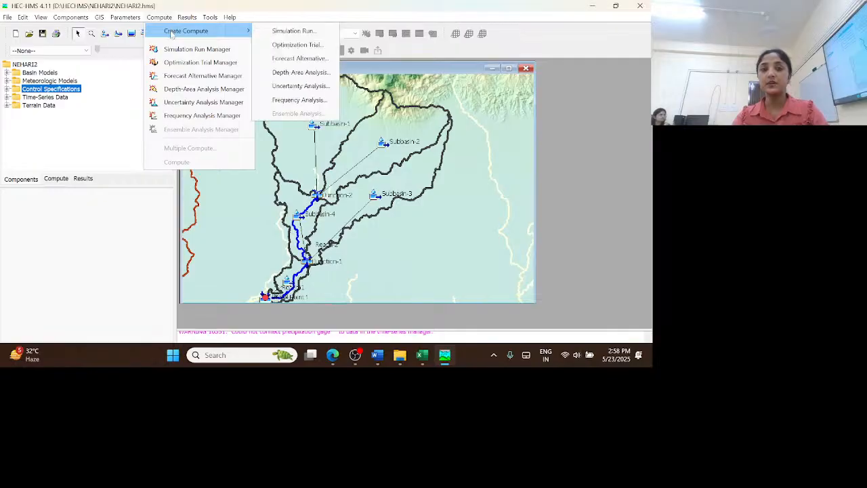
{"action": "left_click", "coordinate": [310, 31]}
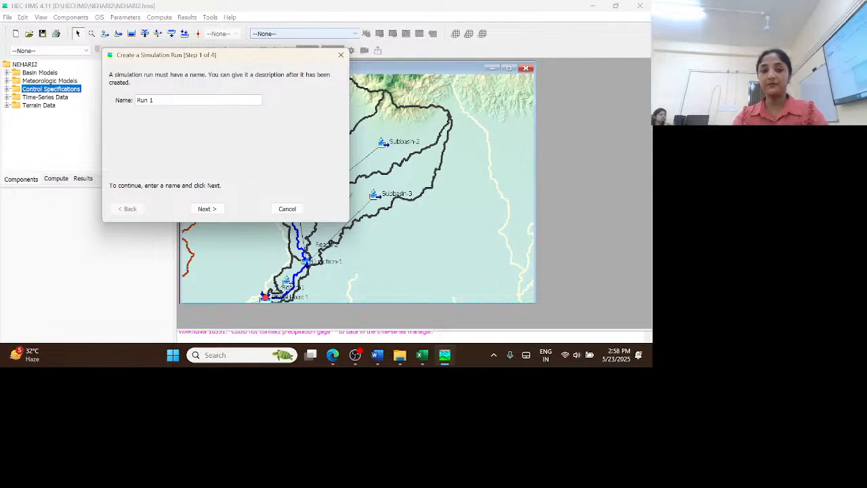
{"action": "left_click", "coordinate": [207, 208]}
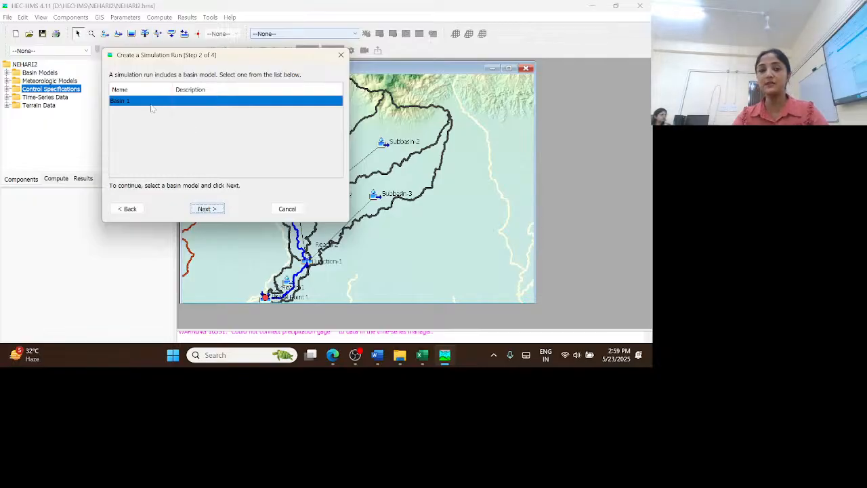
{"action": "left_click", "coordinate": [208, 211]}
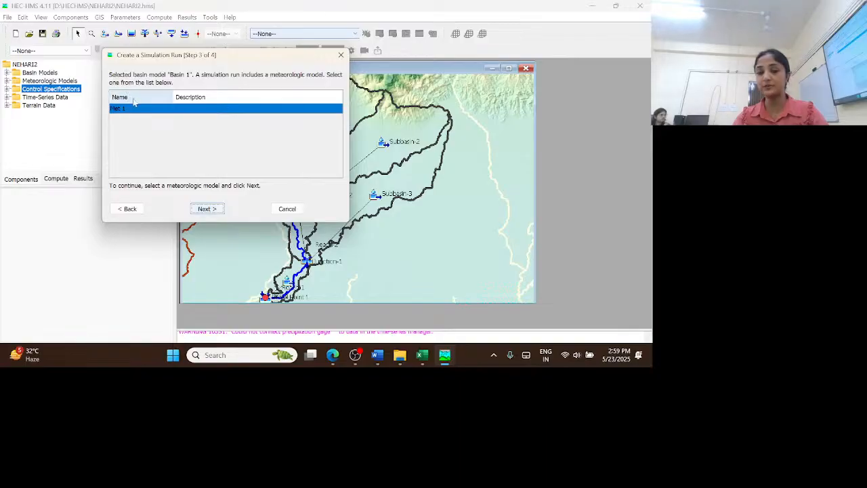
{"action": "left_click", "coordinate": [208, 210]}
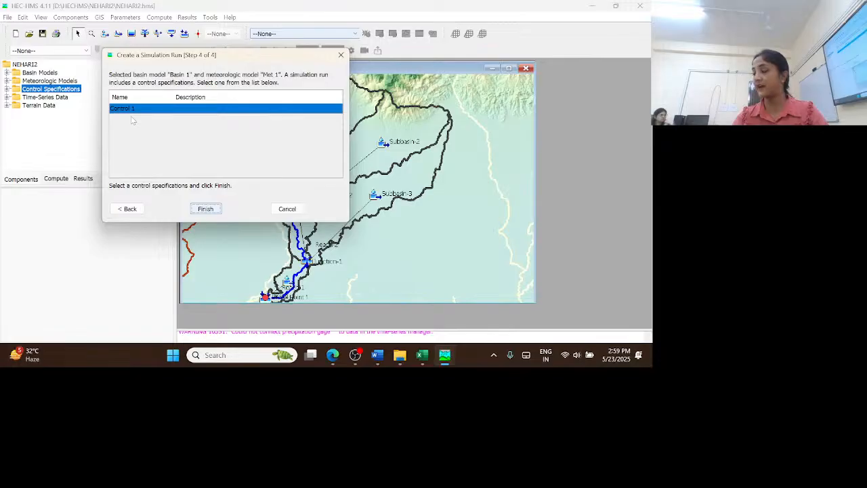
{"action": "left_click", "coordinate": [206, 209]}
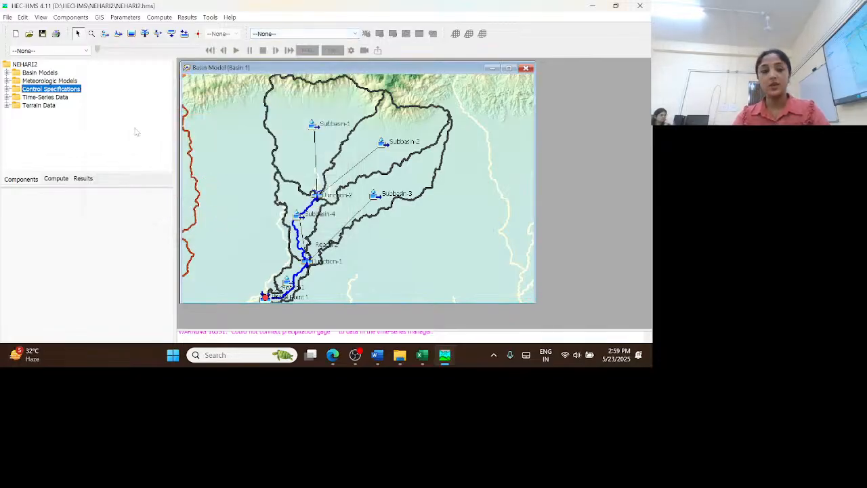
Select simulation run Run 1, compute all its elements and close the finished progress dialog
{"action": "left_click", "coordinate": [58, 180]}
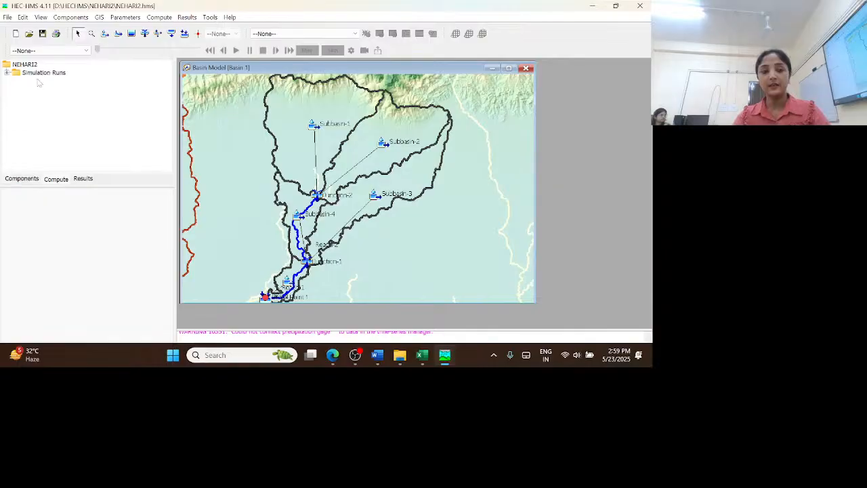
{"action": "left_click", "coordinate": [38, 82]}
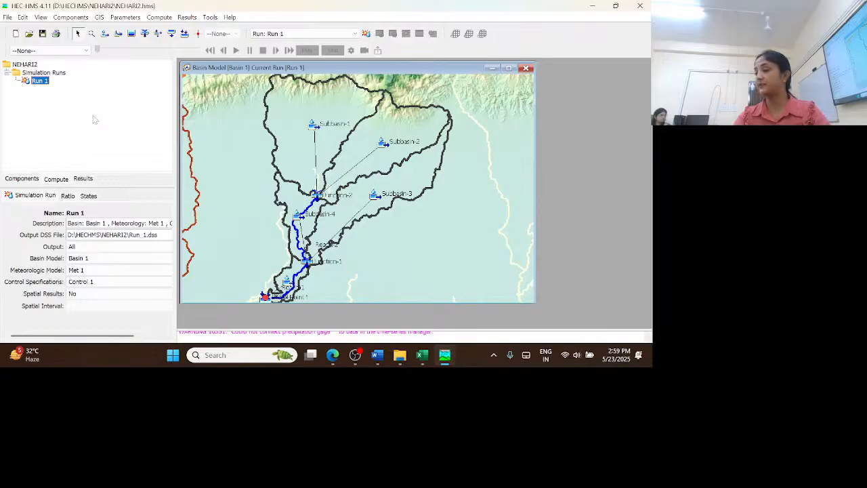
{"action": "left_click", "coordinate": [366, 34]}
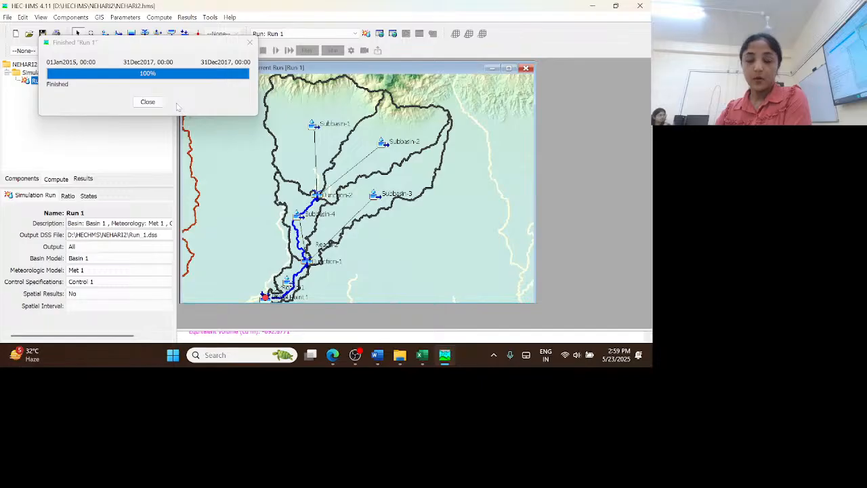
{"action": "left_click", "coordinate": [149, 104]}
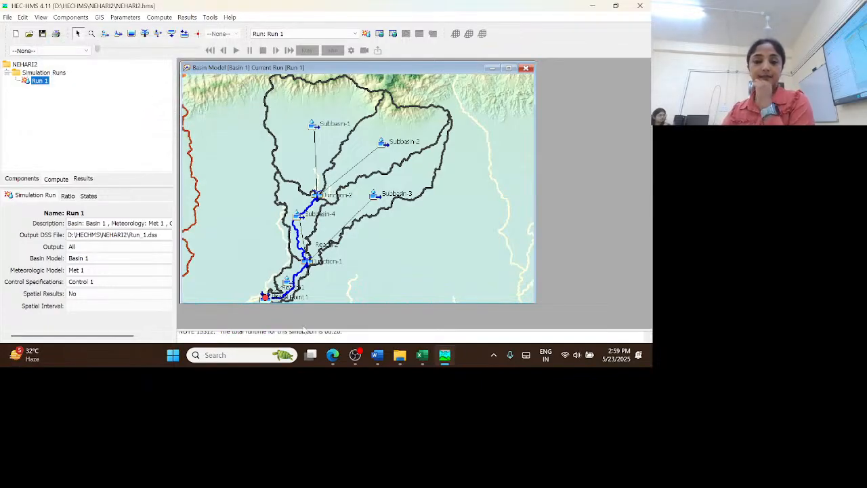
Set the Replace Missing option of meteorologic model Met 1 to Set To Default
{"action": "left_click", "coordinate": [23, 180]}
{"action": "left_click", "coordinate": [6, 81]}
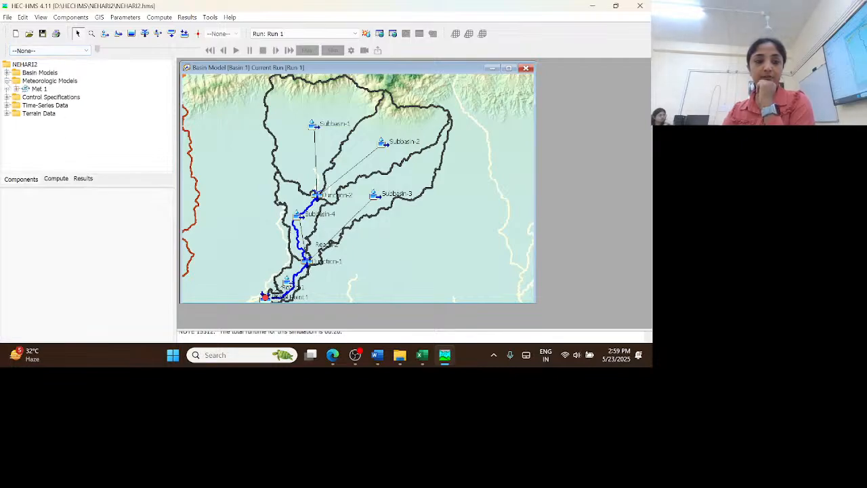
{"action": "left_click", "coordinate": [39, 88]}
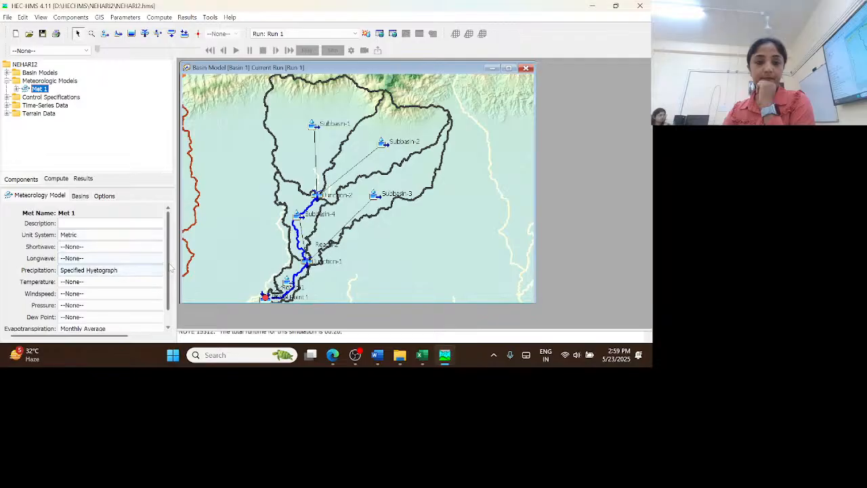
{"action": "left_click_drag", "start_coordinate": [168, 268], "coordinate": [171, 298]}
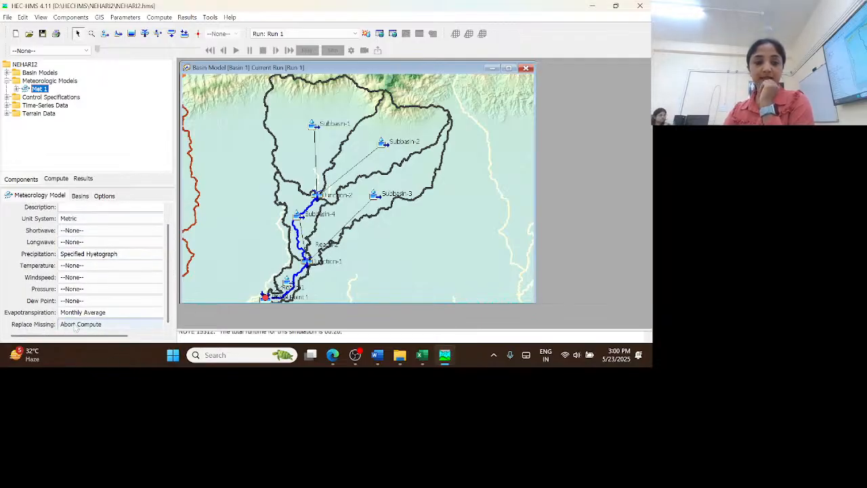
{"action": "left_click", "coordinate": [109, 326]}
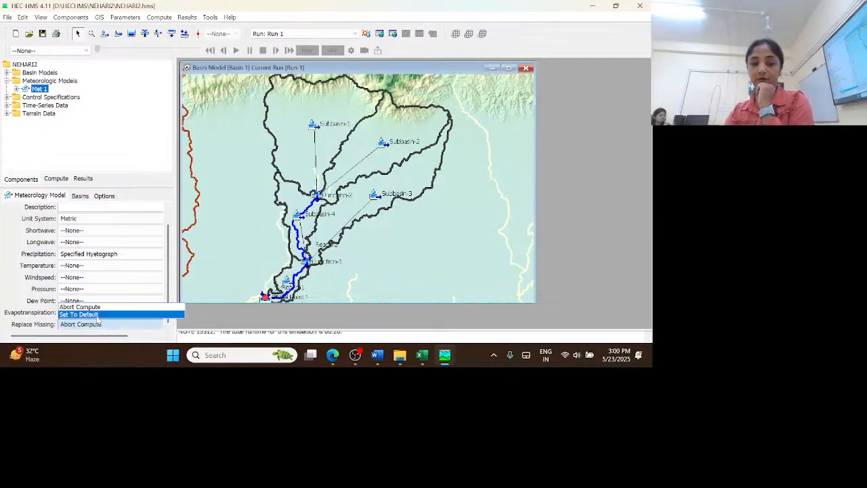
{"action": "left_click", "coordinate": [98, 315]}
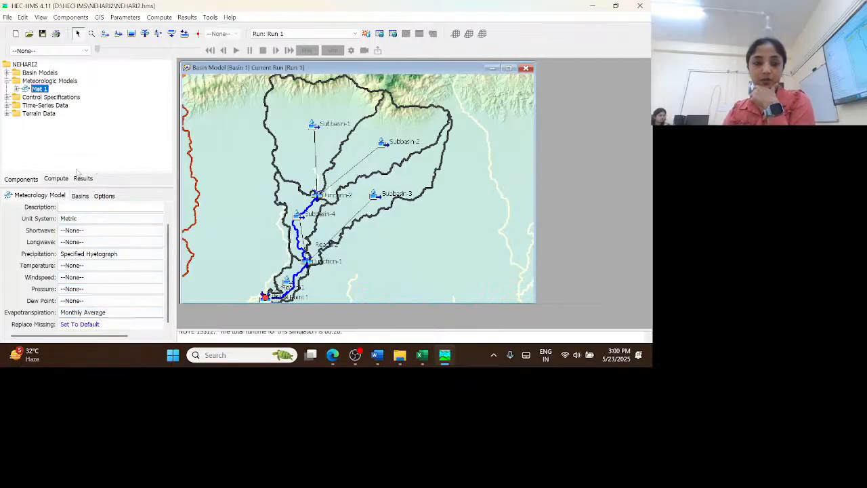
Select simulation run Run 1 and recompute it with the updated meteorologic model
{"action": "left_click", "coordinate": [57, 179]}
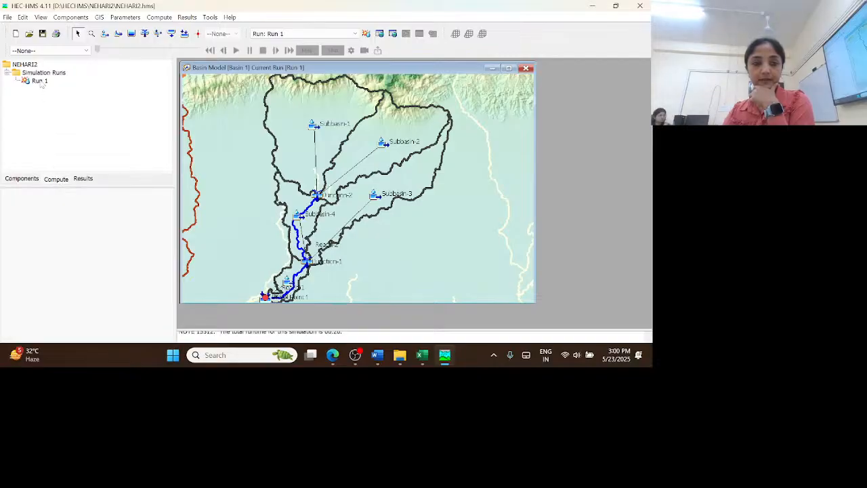
{"action": "left_click", "coordinate": [39, 81]}
{"action": "left_click", "coordinate": [366, 33]}
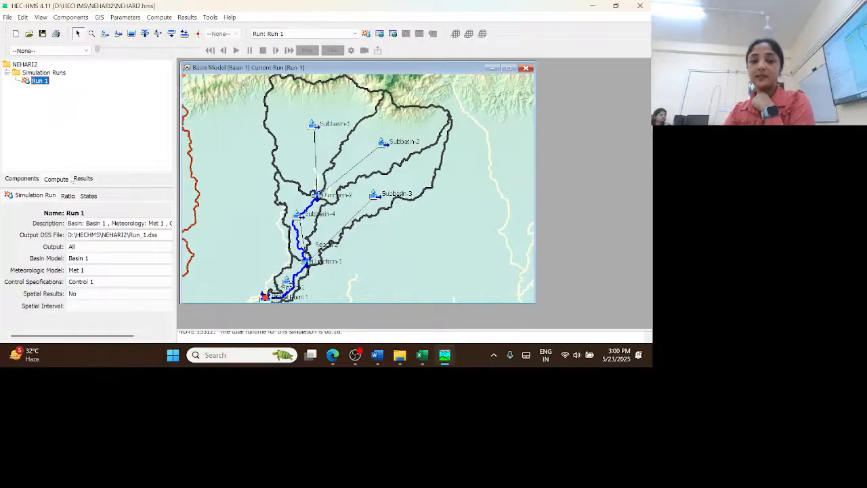
Browse the Run 1 results, expanding the output entries available for Subbasin-1
{"action": "left_click", "coordinate": [82, 179]}
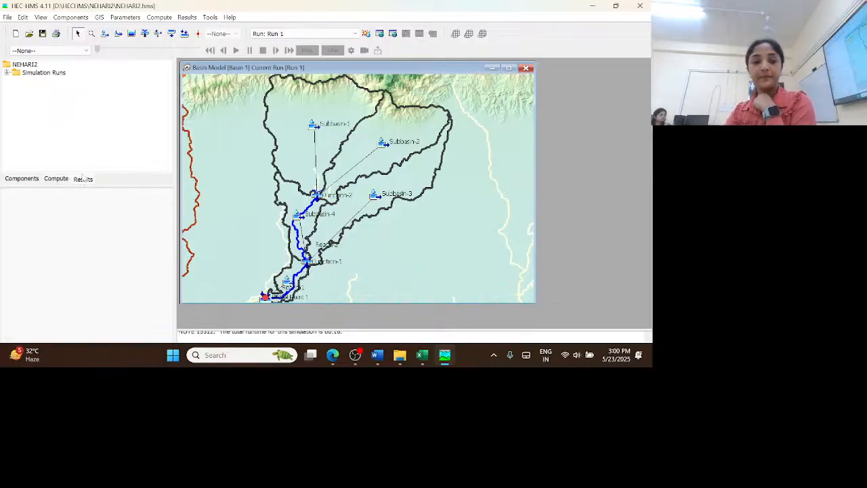
{"action": "left_click", "coordinate": [8, 73]}
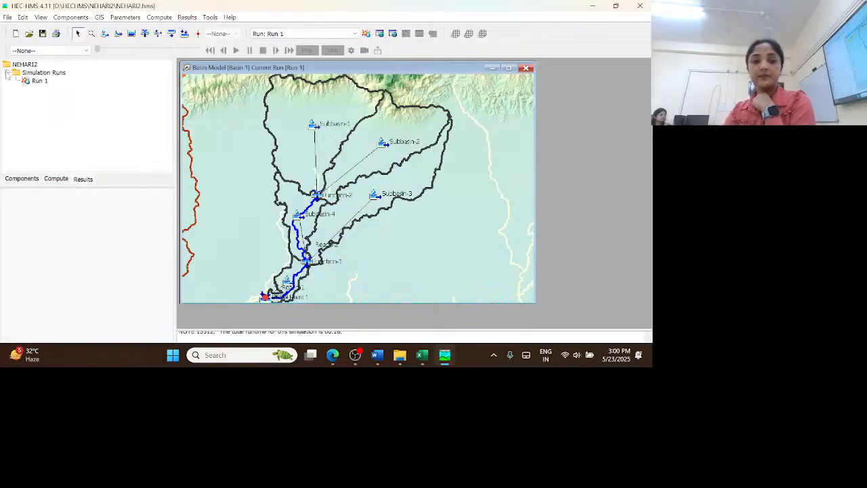
{"action": "double_click", "coordinate": [40, 80]}
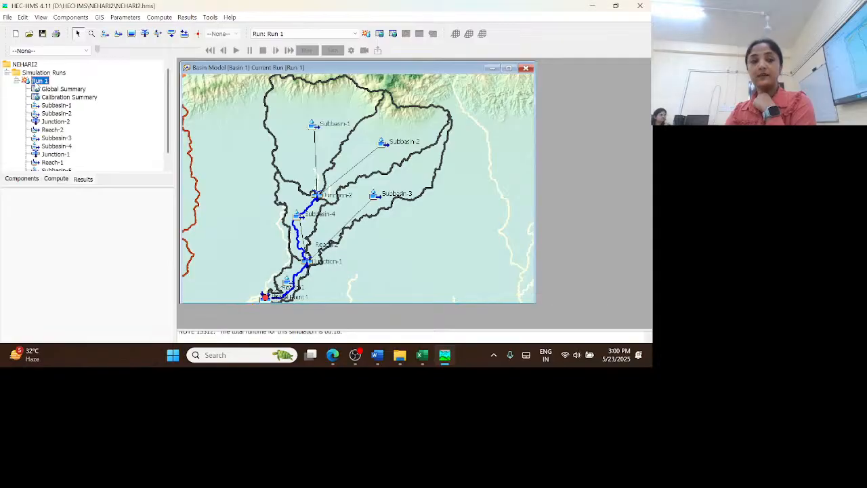
{"action": "double_click", "coordinate": [59, 106]}
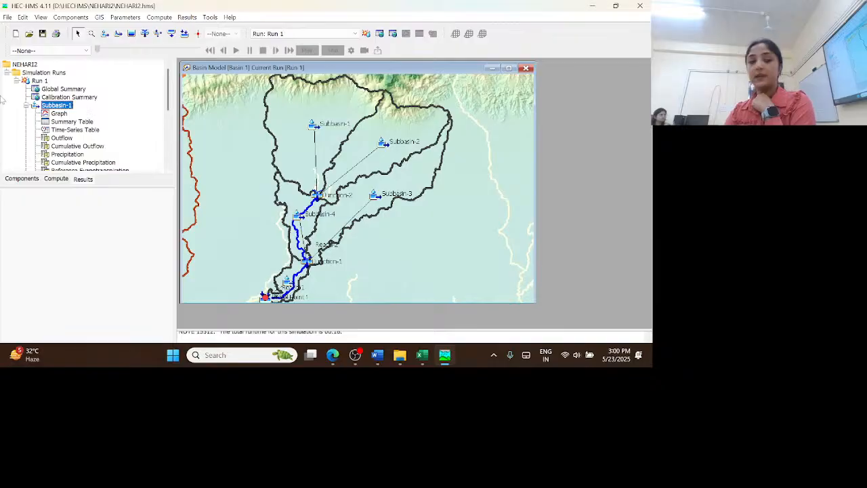
{"action": "left_click", "coordinate": [18, 81]}
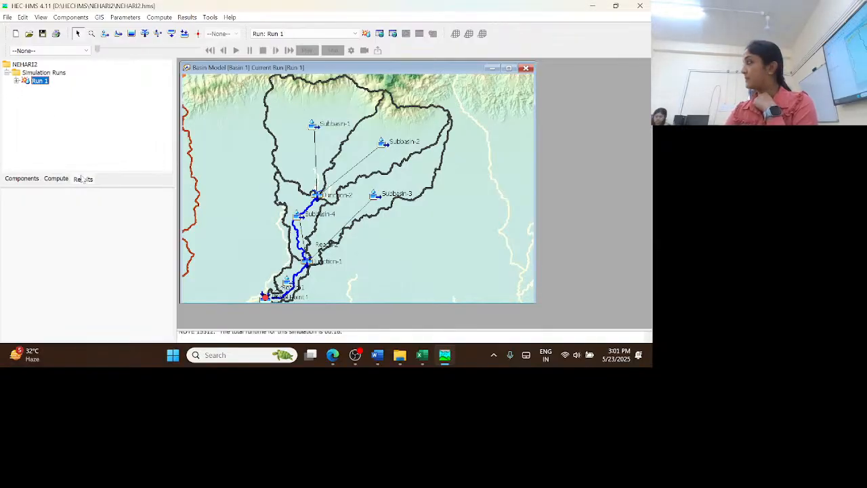
Check which Run 1 result views are offered for Subbasin-1 on the basin map, without opening any
{"action": "left_click", "coordinate": [300, 101]}
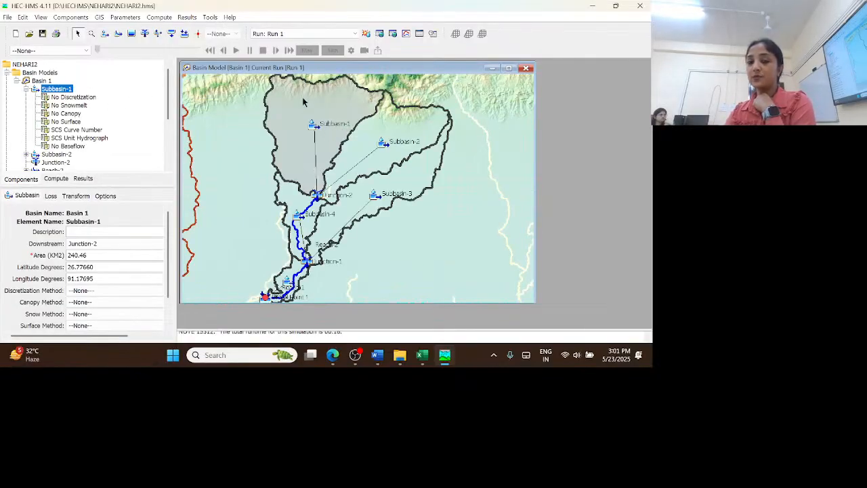
{"action": "right_click", "coordinate": [303, 102]}
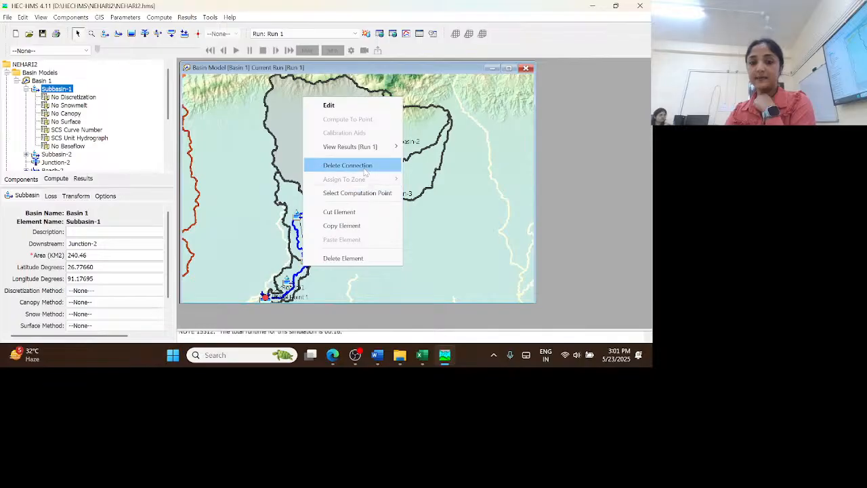
{"action": "mouse_move", "coordinate": [375, 148]}
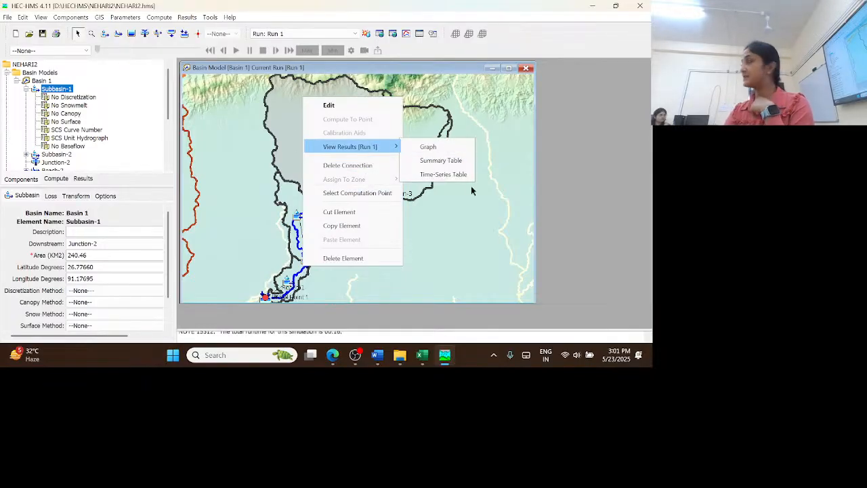
{"action": "left_click", "coordinate": [571, 156]}
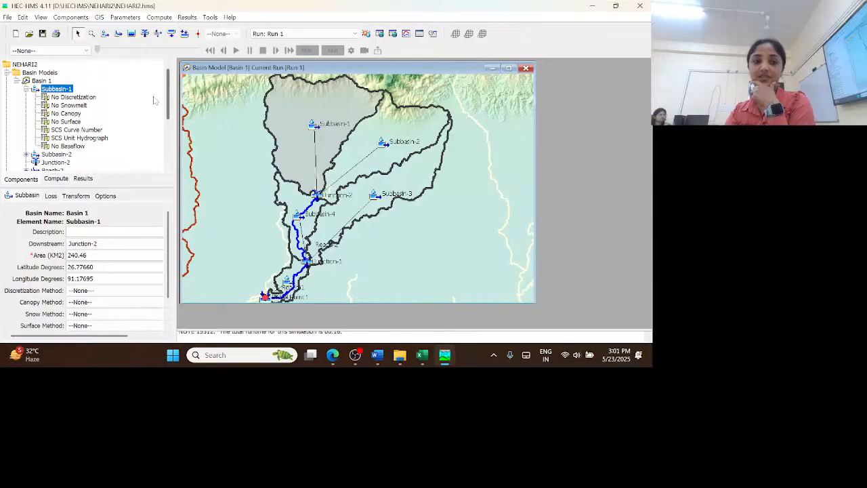
Enable spatial results for Run 1 with a 3 Hours spatial interval, recompute the run and close the finished progress dialog
{"action": "left_click", "coordinate": [53, 180]}
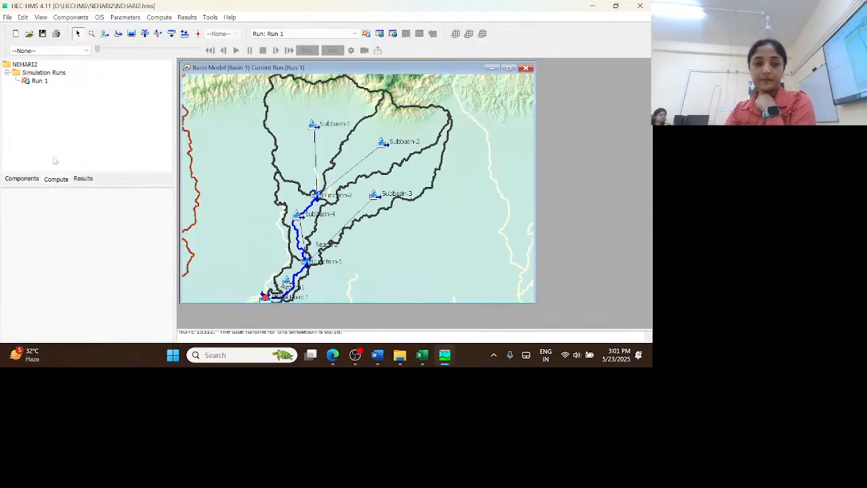
{"action": "left_click", "coordinate": [38, 82]}
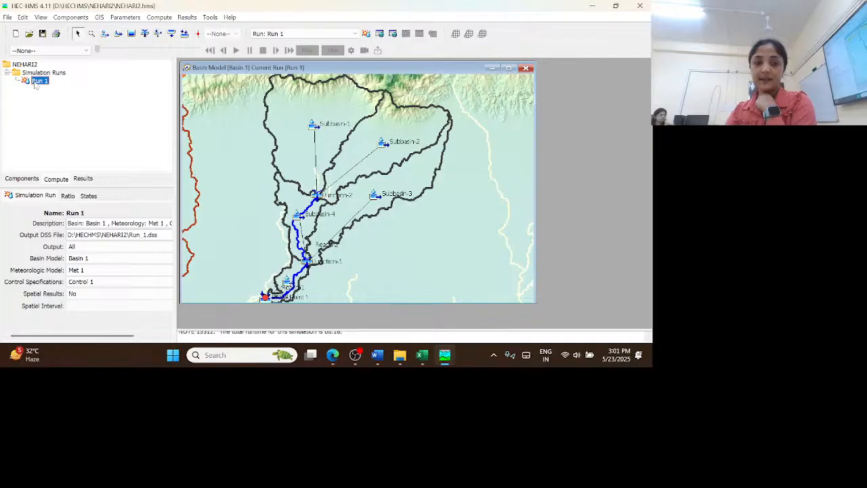
{"action": "left_click", "coordinate": [83, 296]}
{"action": "left_click", "coordinate": [86, 308]}
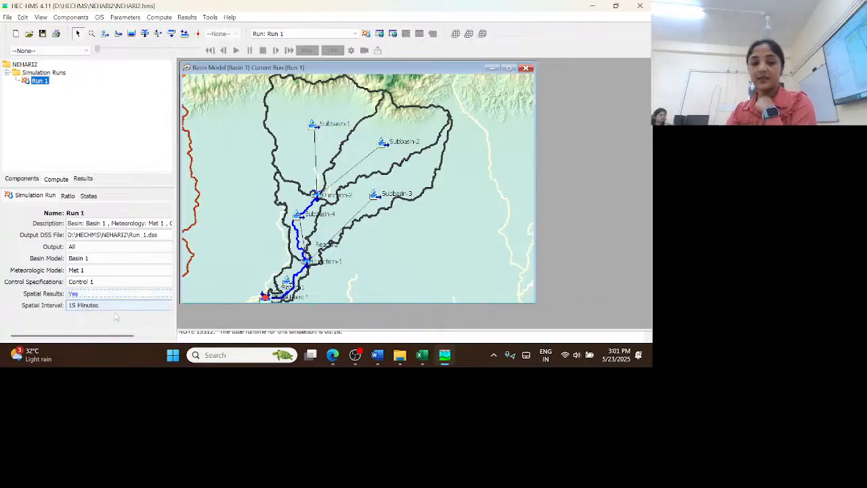
{"action": "left_click", "coordinate": [91, 306]}
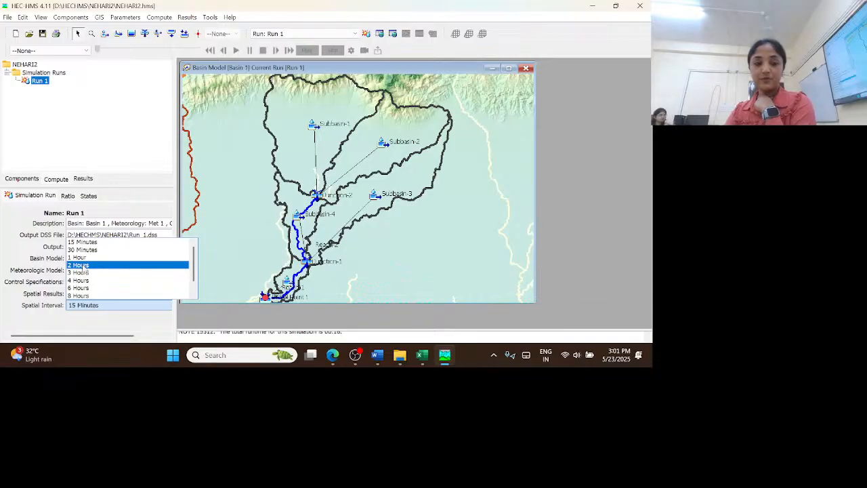
{"action": "left_click", "coordinate": [80, 272]}
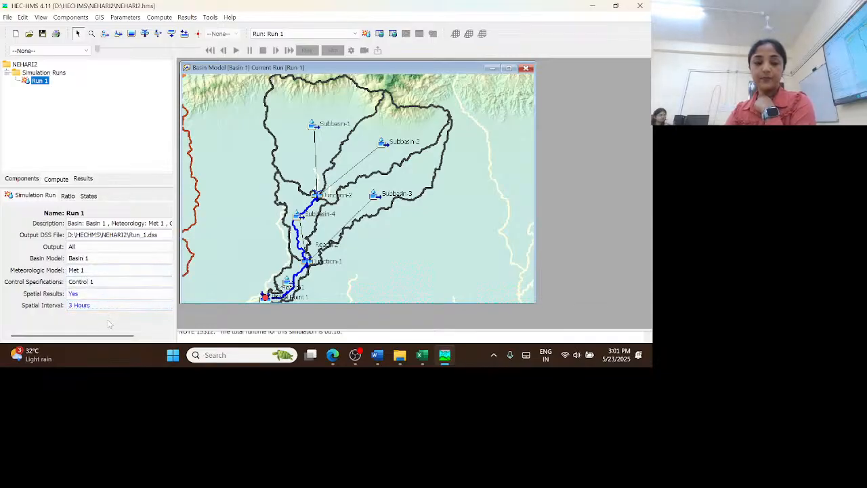
{"action": "left_click", "coordinate": [366, 33]}
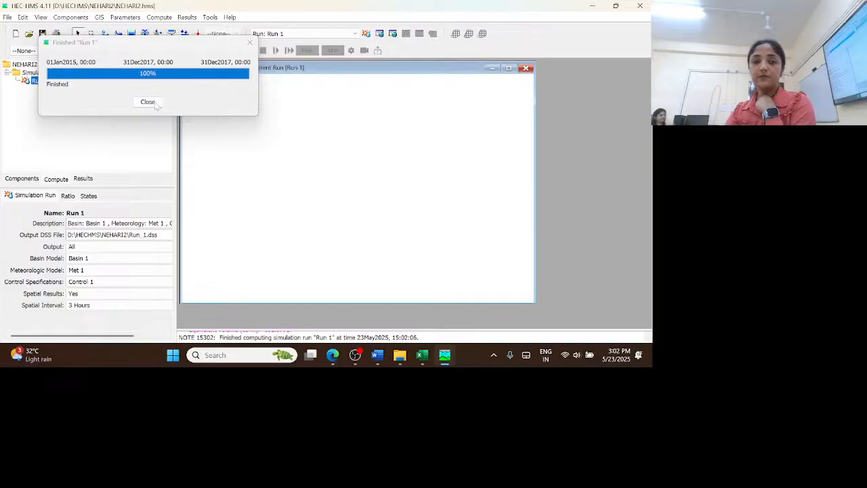
{"action": "left_click", "coordinate": [155, 103]}
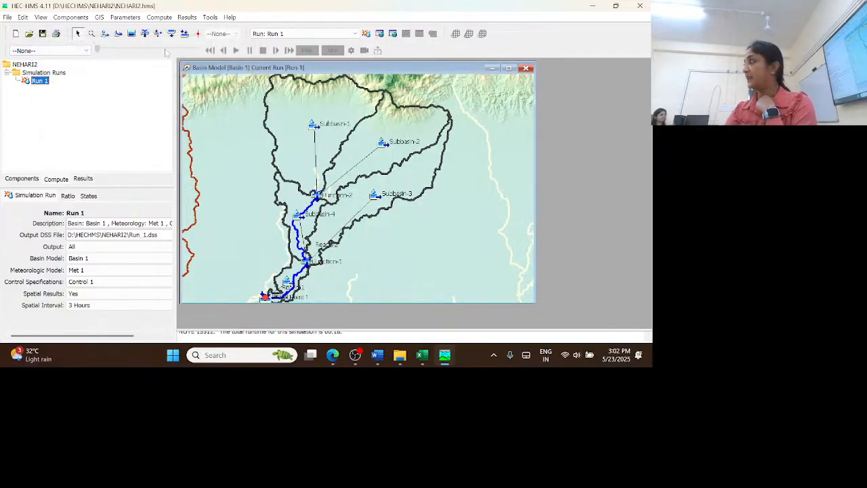
Display Incremental Precipitation on the basin map, processing the required animation tiles, advance to 21:15 January 11, 2015 and maximize the map
{"action": "left_click", "coordinate": [85, 51]}
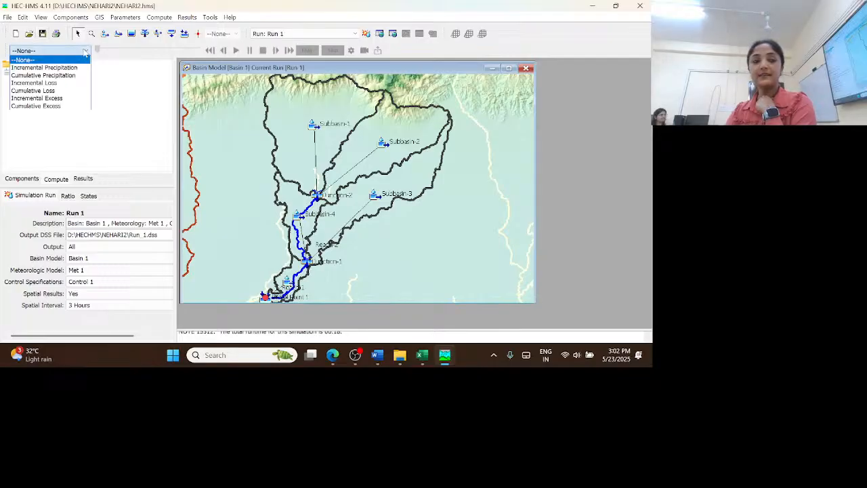
{"action": "left_click", "coordinate": [80, 67]}
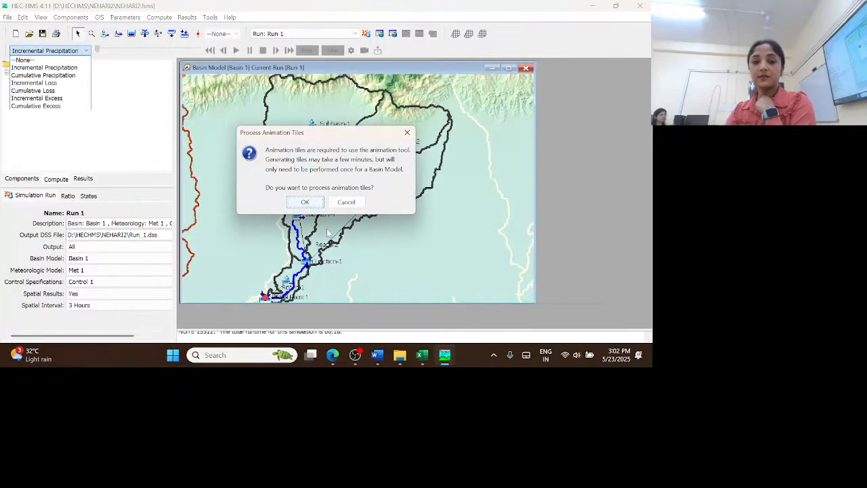
{"action": "left_click", "coordinate": [305, 202]}
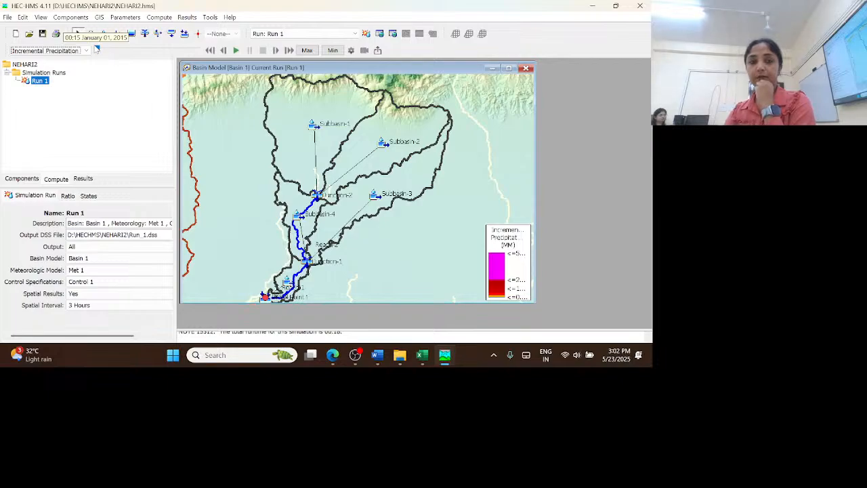
{"action": "mouse_move", "coordinate": [97, 51]}
{"action": "left_mouse_down"}
{"action": "mouse_move", "coordinate": [142, 52]}
{"action": "mouse_move", "coordinate": [98, 50]}
{"action": "left_mouse_up"}
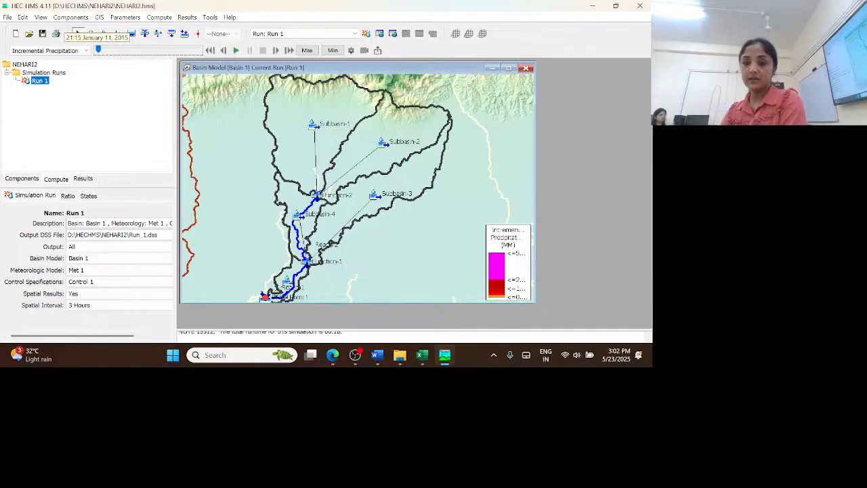
{"action": "left_click", "coordinate": [509, 68]}
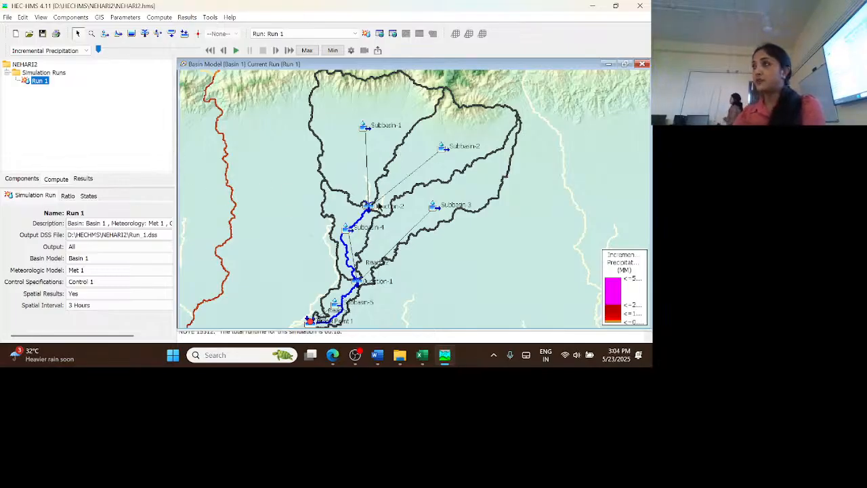
{"action": "mouse_move", "coordinate": [379, 207]}
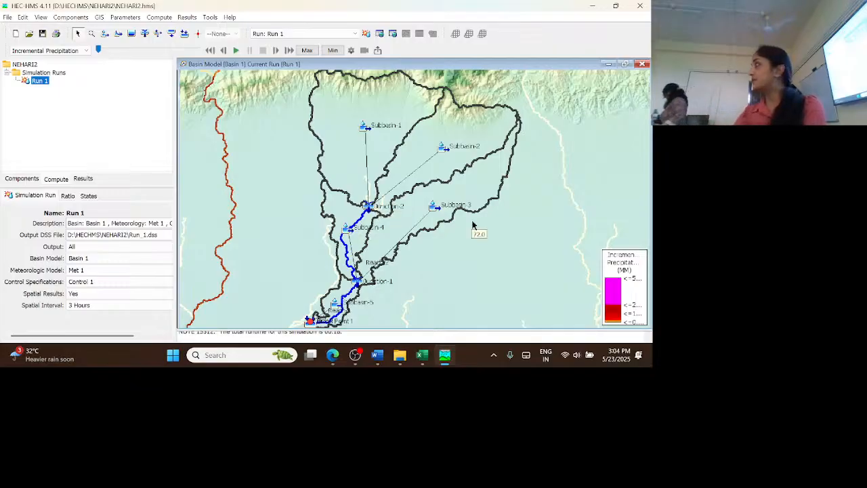
{"action": "mouse_move", "coordinate": [473, 225]}
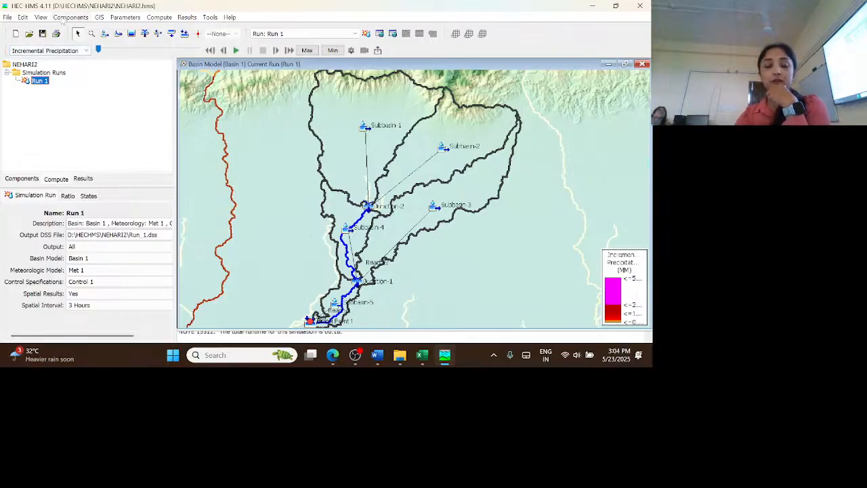
Create a discharge gage named Gage 1 in the Time-Series Data Manager and close the manager
{"action": "left_click", "coordinate": [63, 18]}
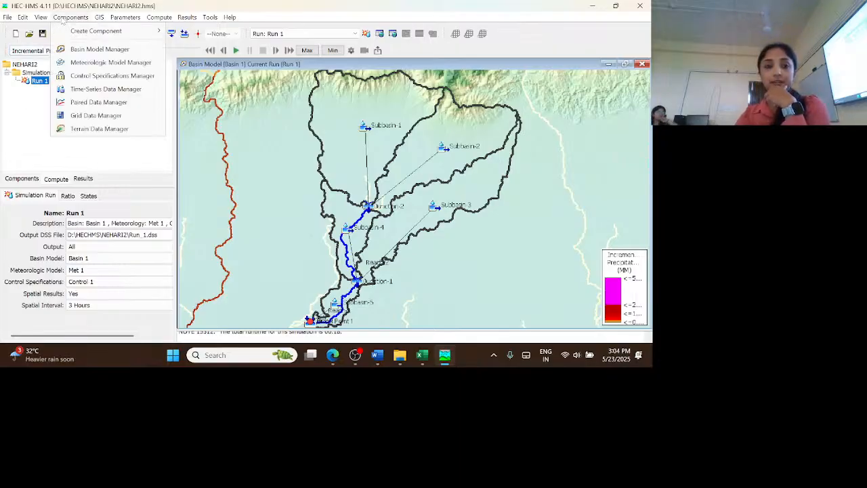
{"action": "left_click", "coordinate": [104, 89]}
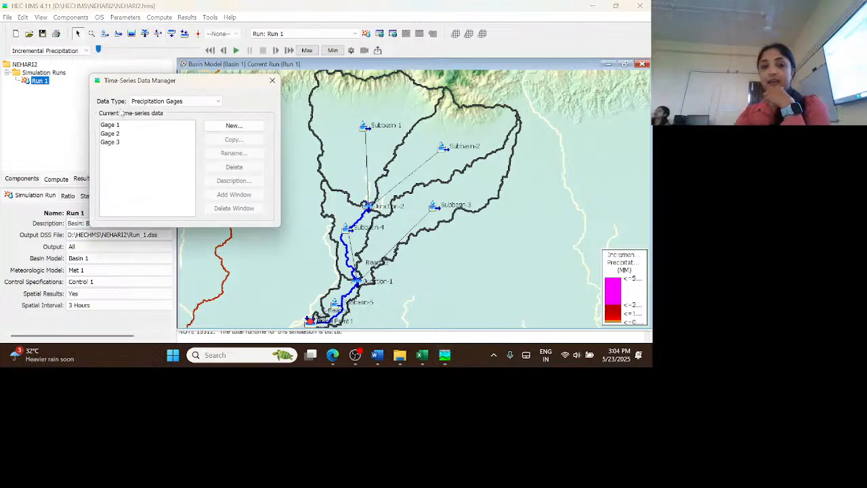
{"action": "left_click", "coordinate": [207, 104]}
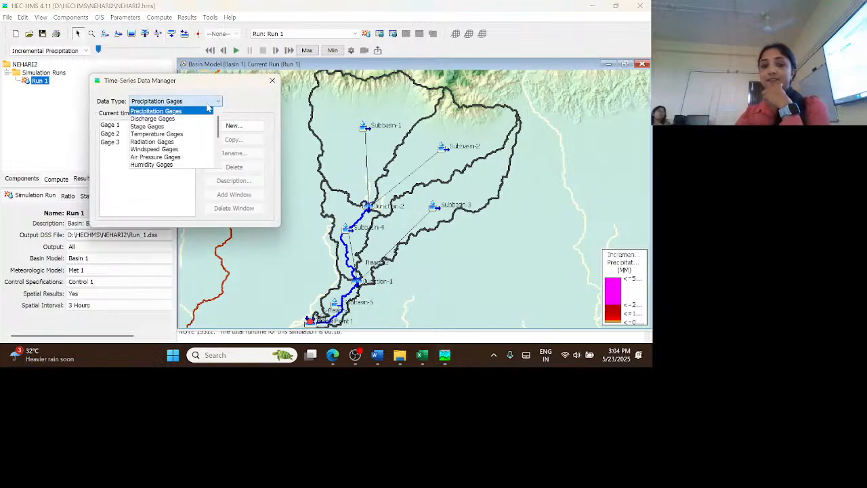
{"action": "left_click", "coordinate": [170, 120]}
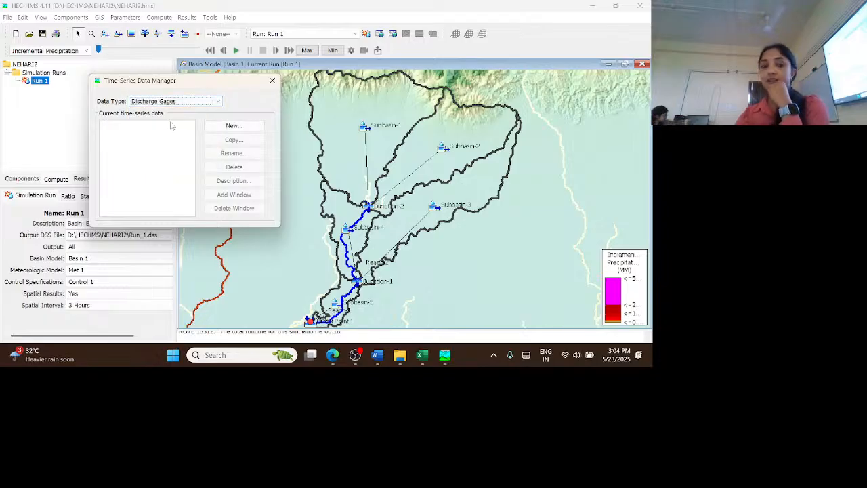
{"action": "left_click", "coordinate": [225, 128]}
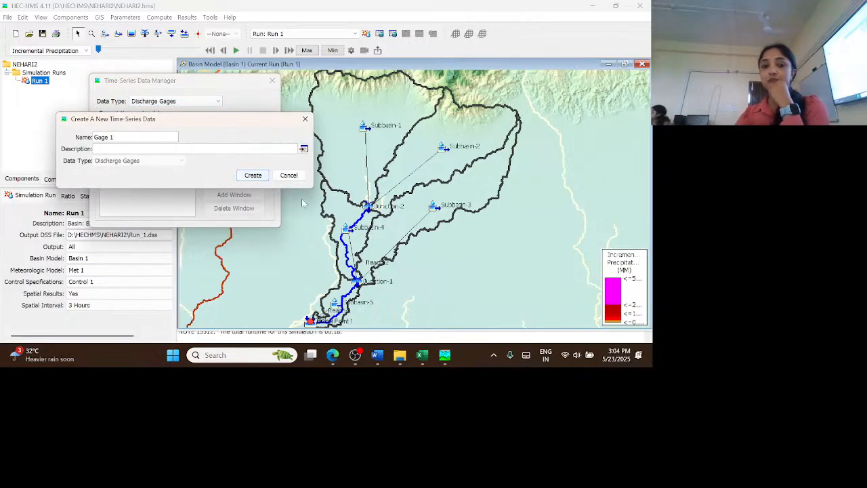
{"action": "left_click", "coordinate": [261, 178]}
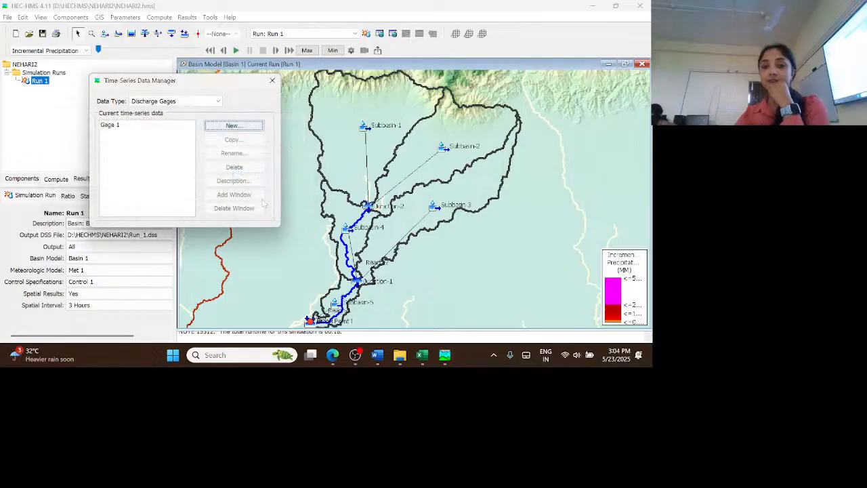
{"action": "left_click", "coordinate": [272, 80]}
Expand the project's time-series data down to Gage 1 under the discharge gages in the component tree
{"action": "left_click", "coordinate": [21, 179]}
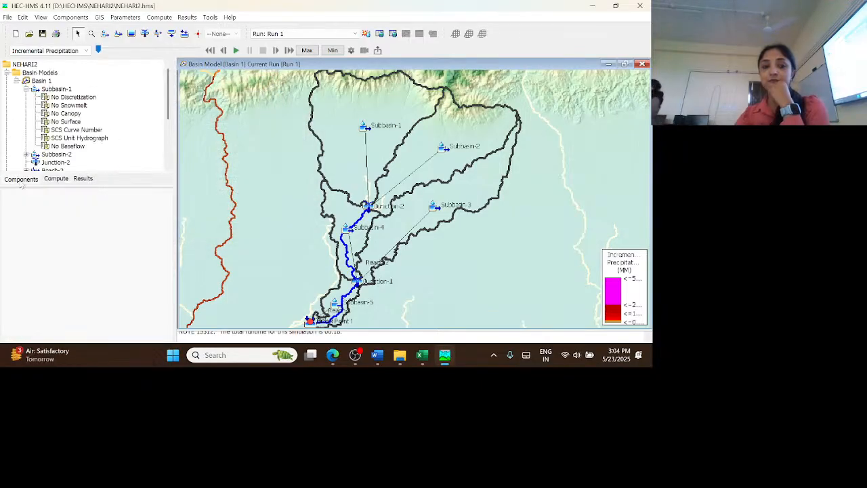
{"action": "scroll", "coordinate": [122, 129], "scroll_direction": "down", "scroll_amount": 2}
{"action": "scroll", "coordinate": [122, 129], "scroll_direction": "down", "scroll_amount": 2}
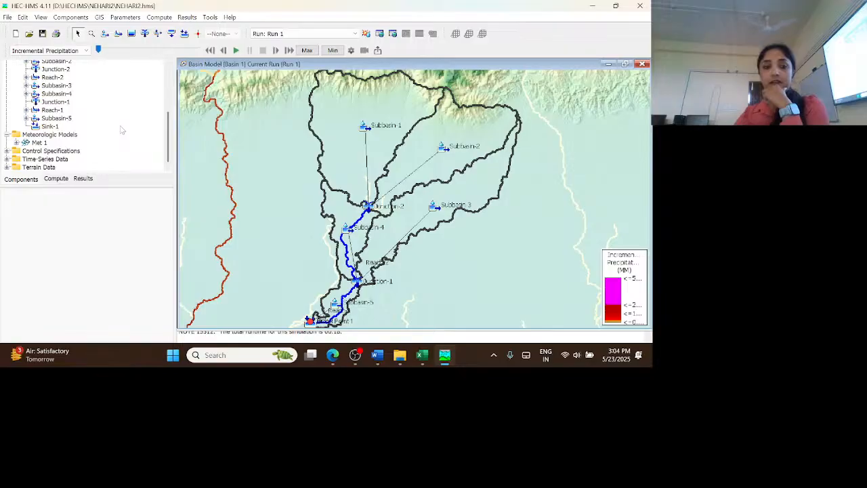
{"action": "left_click", "coordinate": [7, 159]}
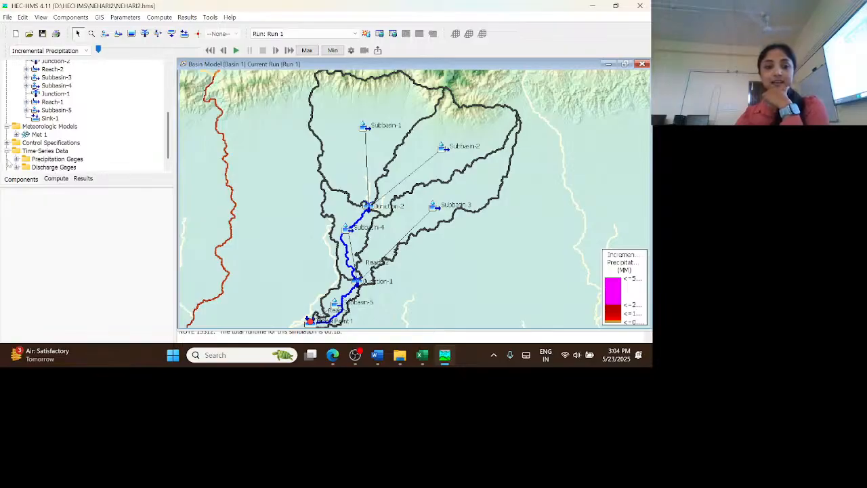
{"action": "scroll", "coordinate": [166, 139], "scroll_direction": "down", "scroll_amount": 1}
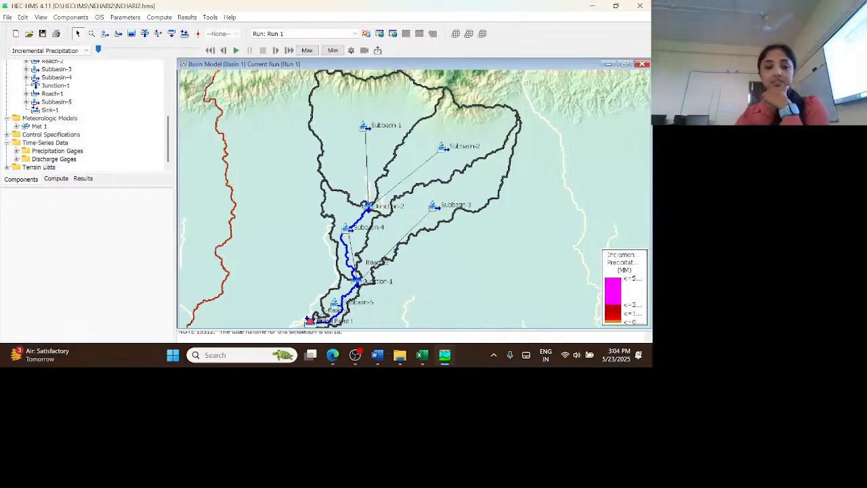
{"action": "left_click", "coordinate": [58, 160]}
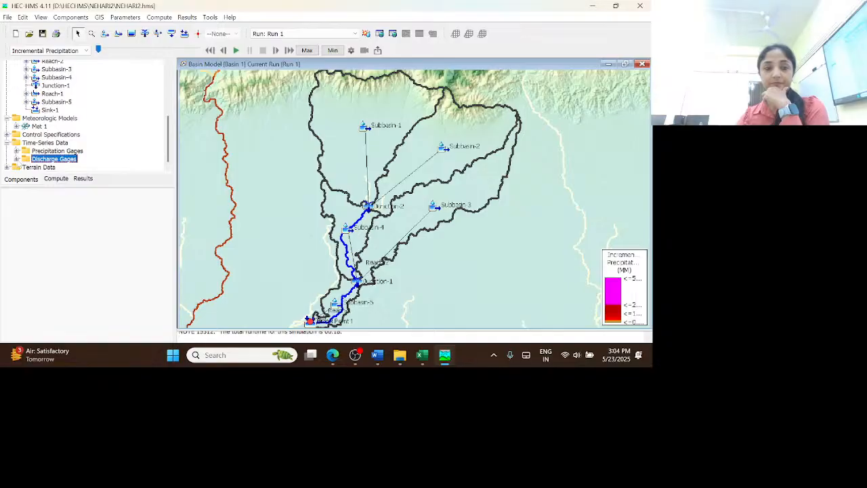
{"action": "left_click", "coordinate": [16, 160]}
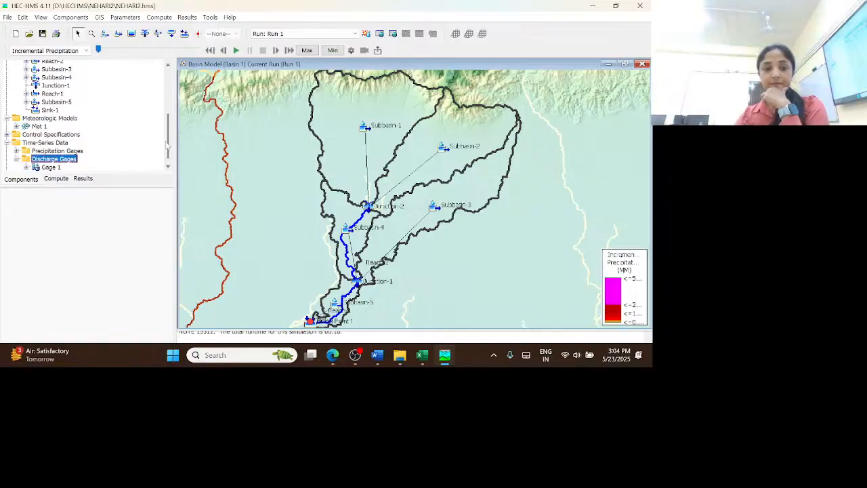
{"action": "scroll", "coordinate": [169, 140], "scroll_direction": "down", "scroll_amount": 1}
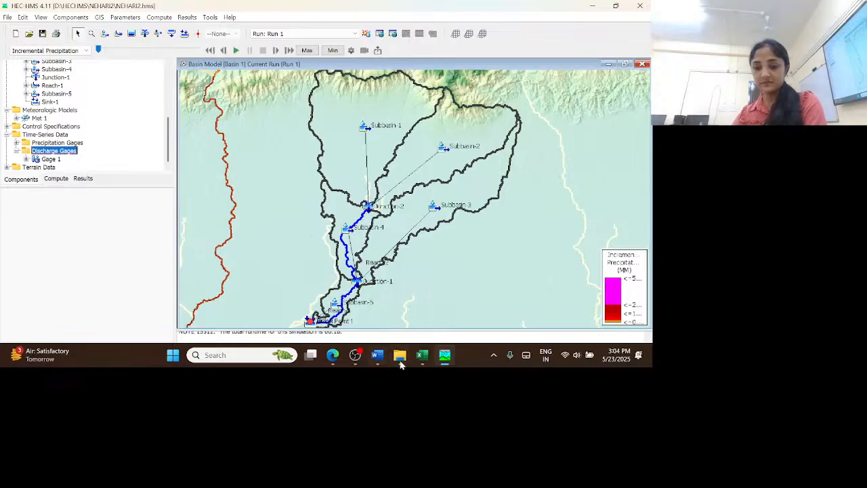
Clear the open HEC-HMS, Excel and Formulae.pdf windows off the desktop
{"action": "left_click", "coordinate": [595, 8]}
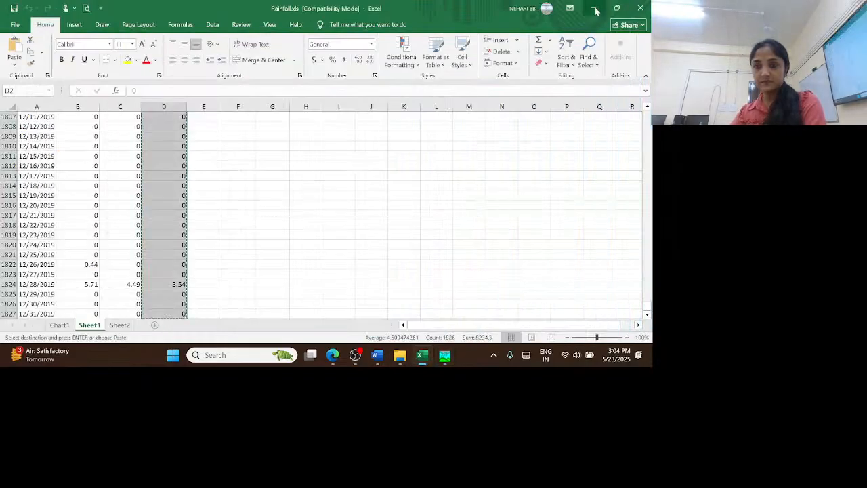
{"action": "left_click", "coordinate": [596, 8]}
{"action": "left_click", "coordinate": [596, 8]}
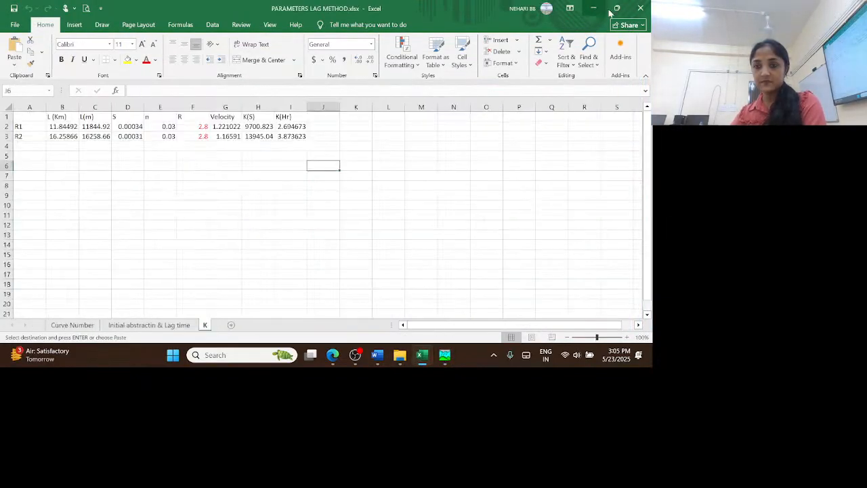
{"action": "left_click", "coordinate": [641, 8]}
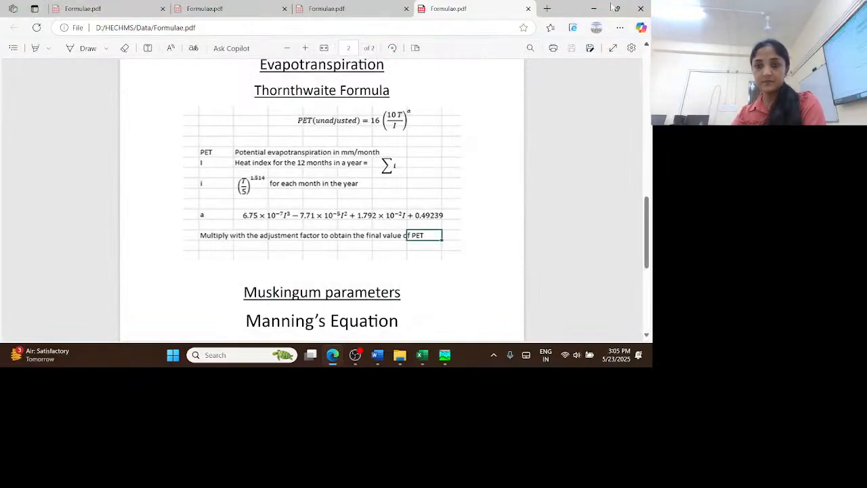
{"action": "left_click", "coordinate": [641, 9]}
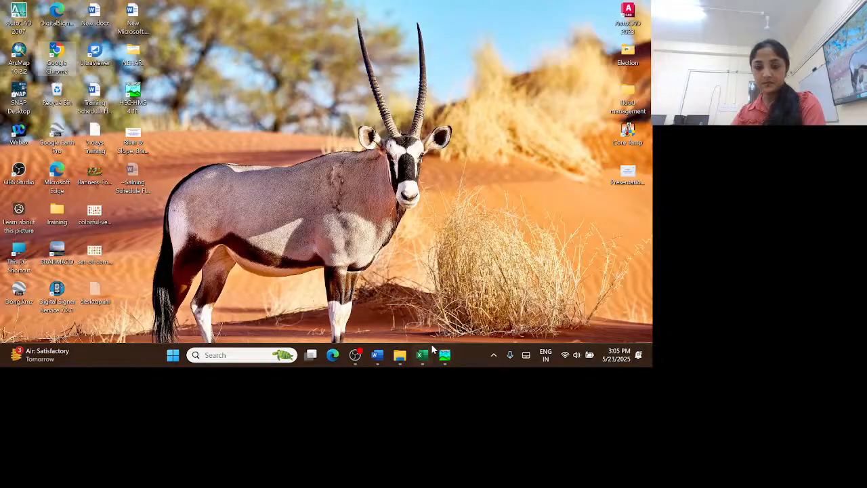
{"action": "mouse_move", "coordinate": [312, 362]}
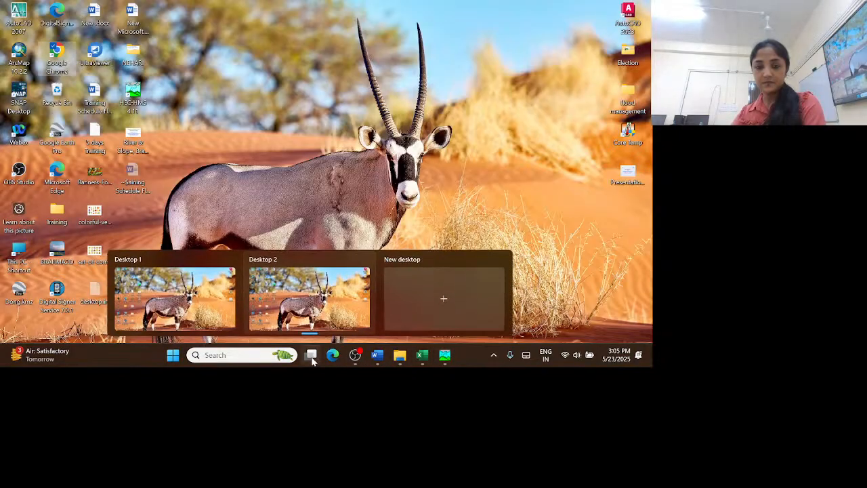
{"action": "left_click", "coordinate": [359, 364]}
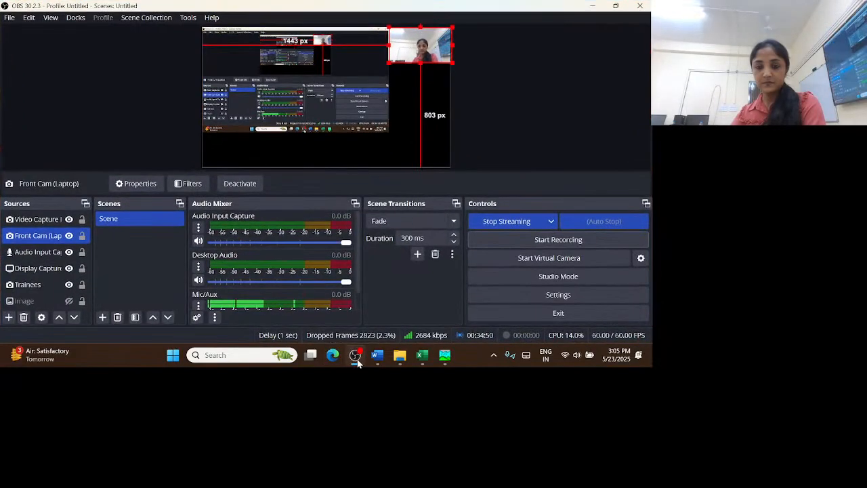
{"action": "left_click", "coordinate": [359, 364]}
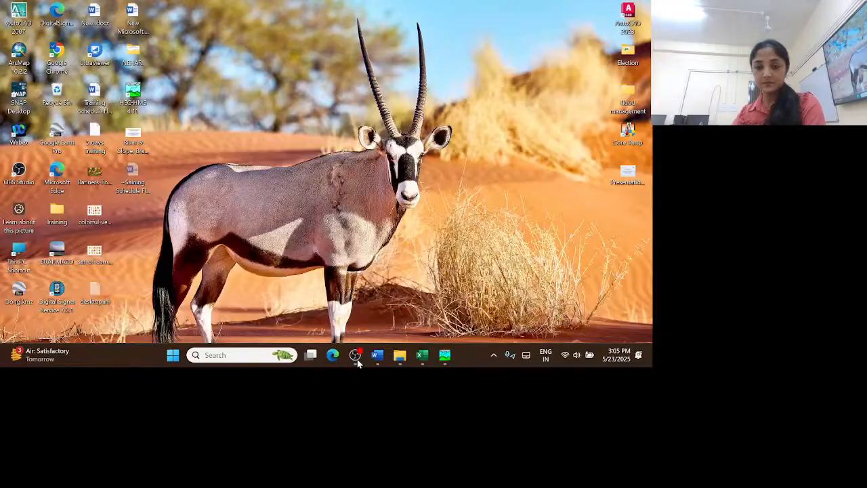
{"action": "mouse_move", "coordinate": [373, 362]}
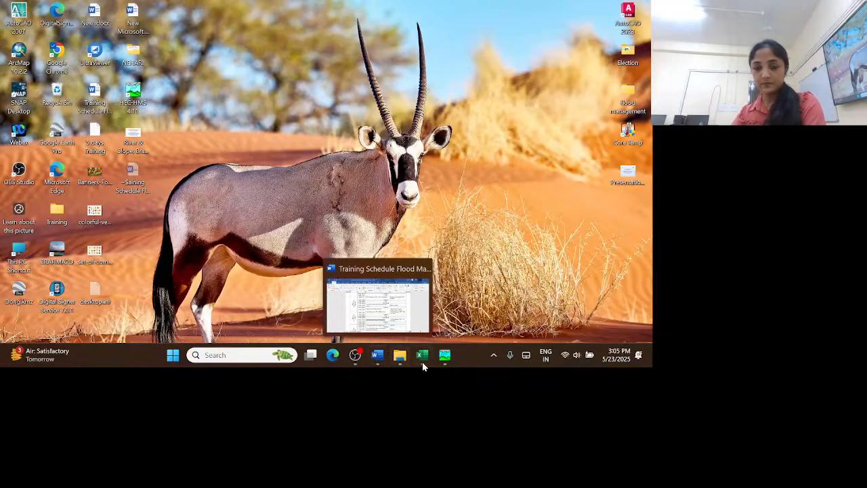
Open the workbook Flow_outlet.xlsx from the Data folder in D:\HECHMS in Excel and go to its first discharge record
{"action": "mouse_move", "coordinate": [424, 366]}
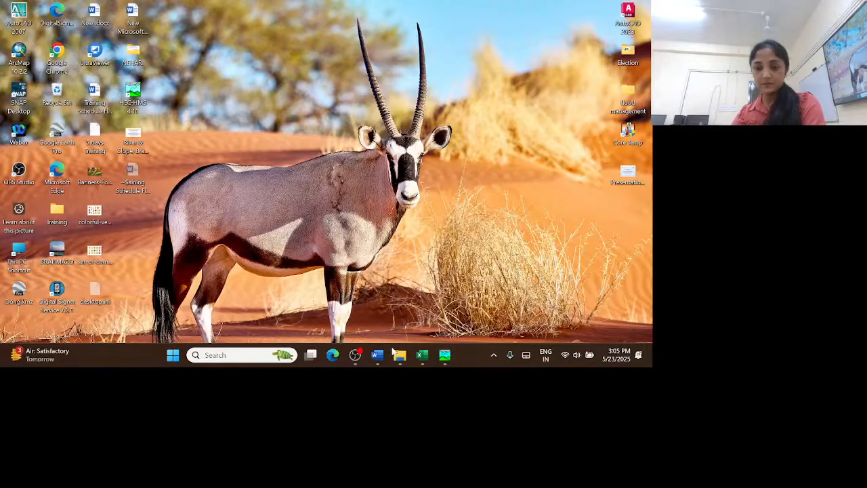
{"action": "left_click", "coordinate": [361, 274]}
{"action": "left_click", "coordinate": [338, 241]}
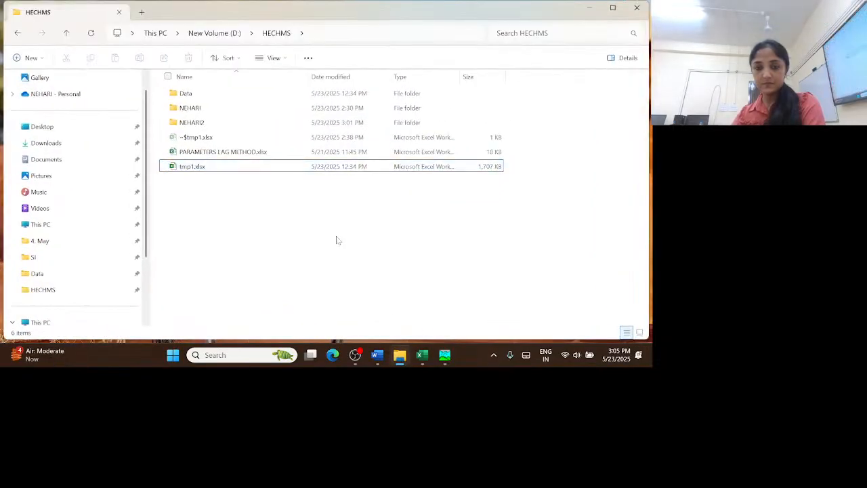
{"action": "left_click", "coordinate": [192, 96]}
{"action": "double_click", "coordinate": [191, 95]}
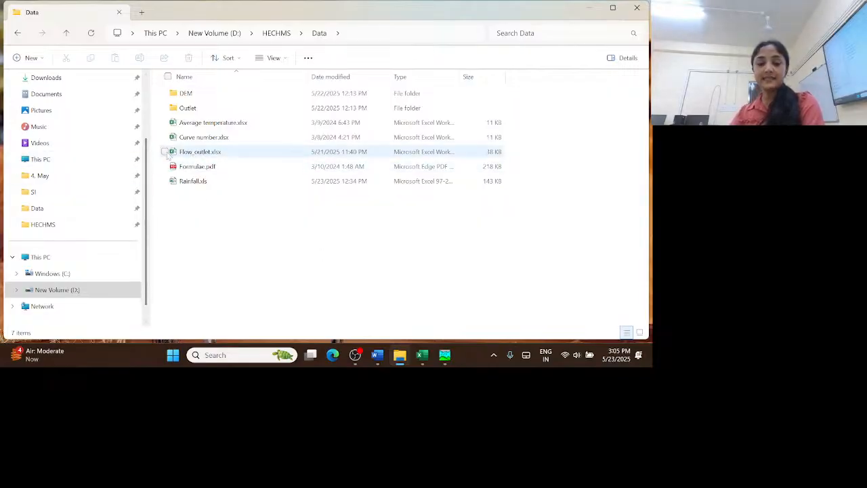
{"action": "double_click", "coordinate": [204, 152]}
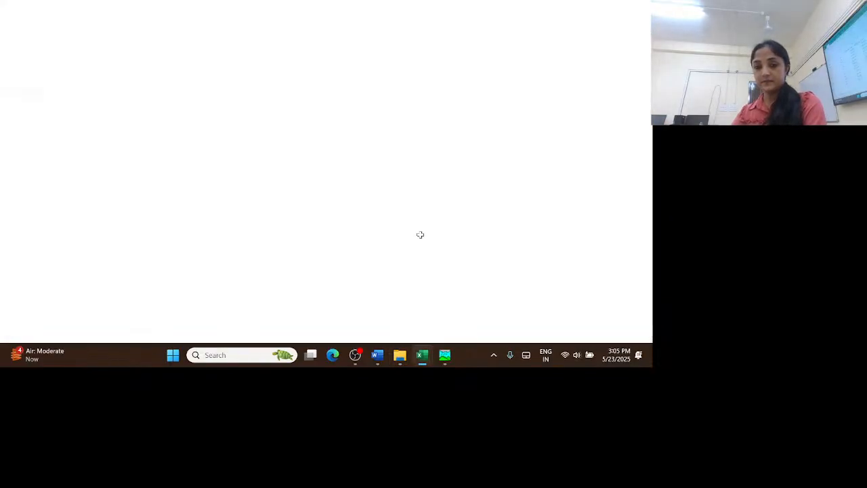
{"action": "scroll", "coordinate": [228, 207], "scroll_direction": "up", "scroll_amount": 10}
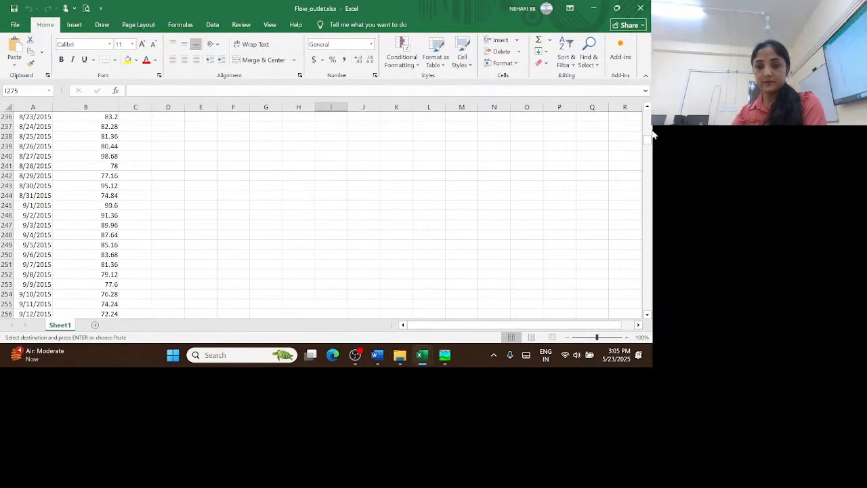
{"action": "left_click_drag", "start_coordinate": [647, 139], "coordinate": [647, 114]}
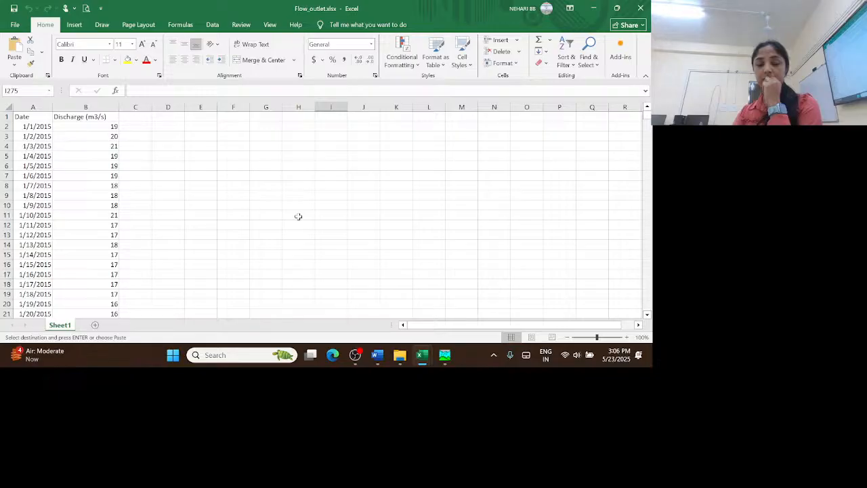
Switch to HEC-HMS and set Gage 1's time window to start on 01Jan2015 and end on 31Dec2017
{"action": "left_click", "coordinate": [446, 360]}
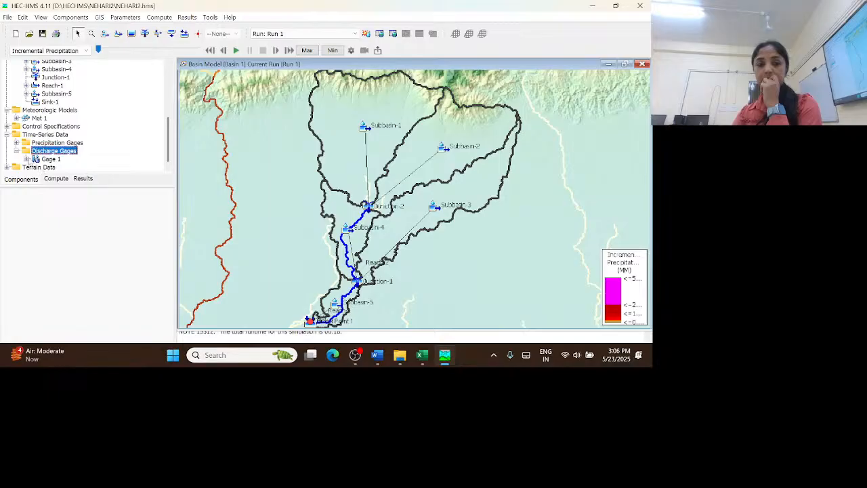
{"action": "left_click", "coordinate": [26, 159]}
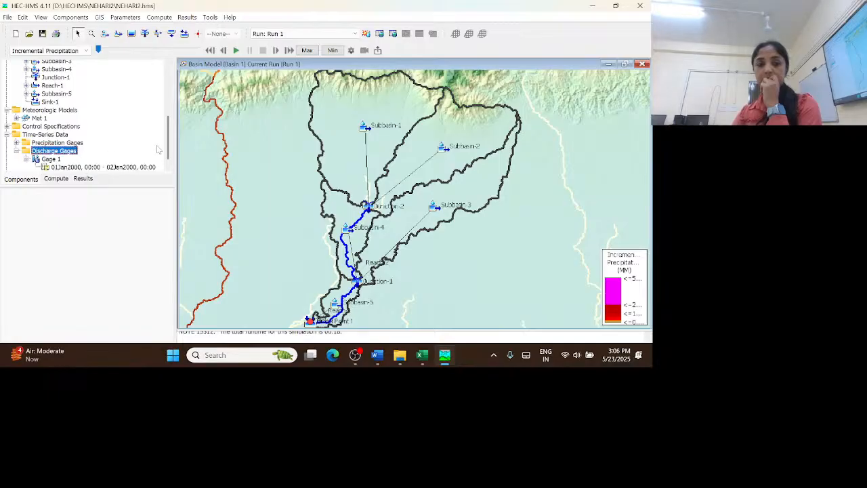
{"action": "scroll", "coordinate": [171, 159], "scroll_direction": "down", "scroll_amount": 1}
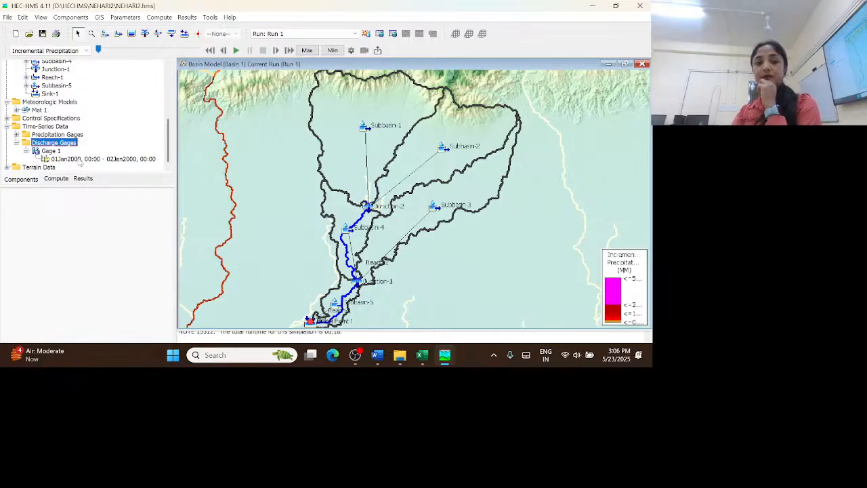
{"action": "left_click", "coordinate": [93, 160]}
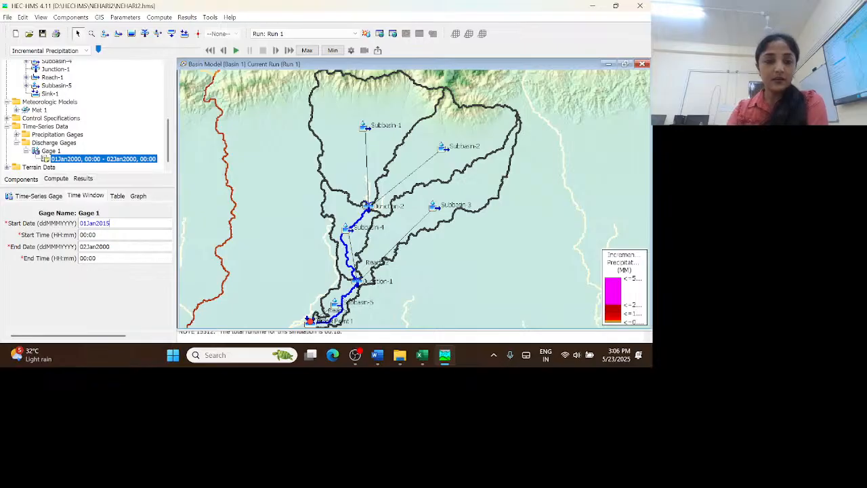
{"action": "key", "text": "Tab"}
{"action": "key", "text": "Tab"}
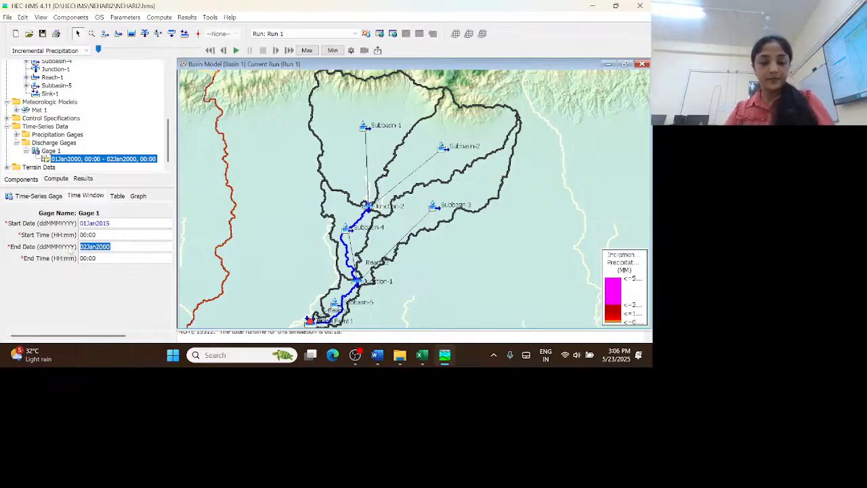
{"action": "type", "text": "31Dec"}
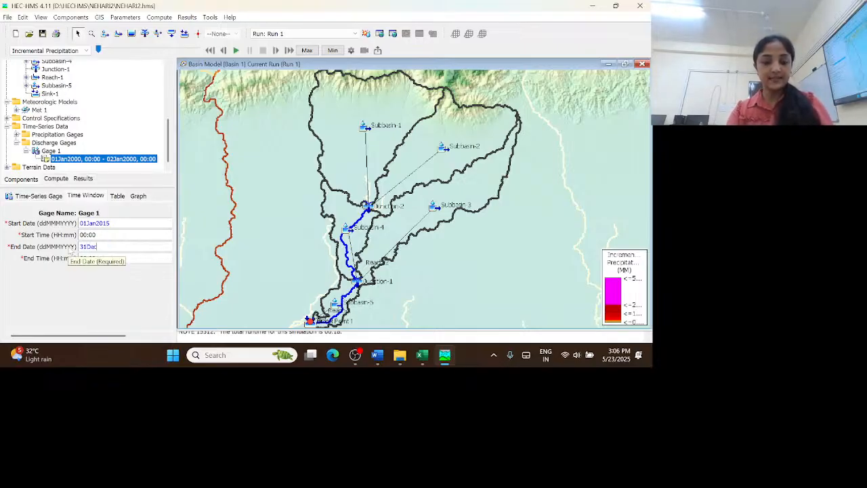
{"action": "type", "text": "2017"}
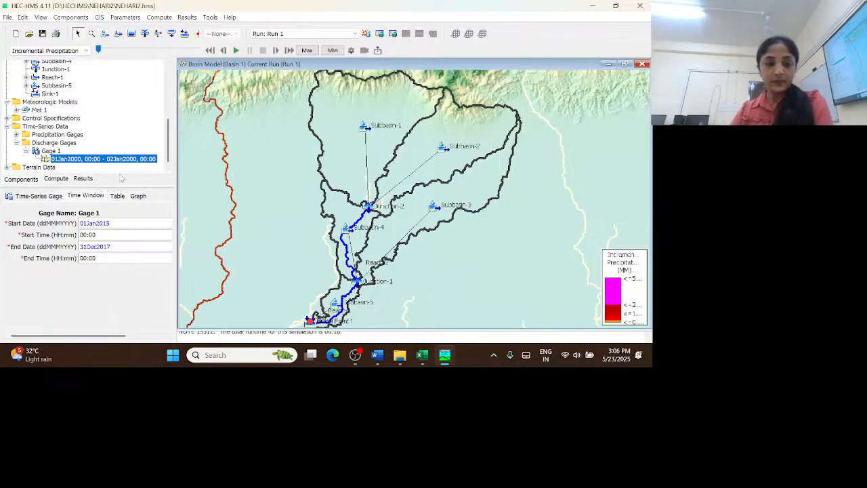
Set the time interval of the discharge gage Gage 1 to 1 Day
{"action": "left_click", "coordinate": [47, 197]}
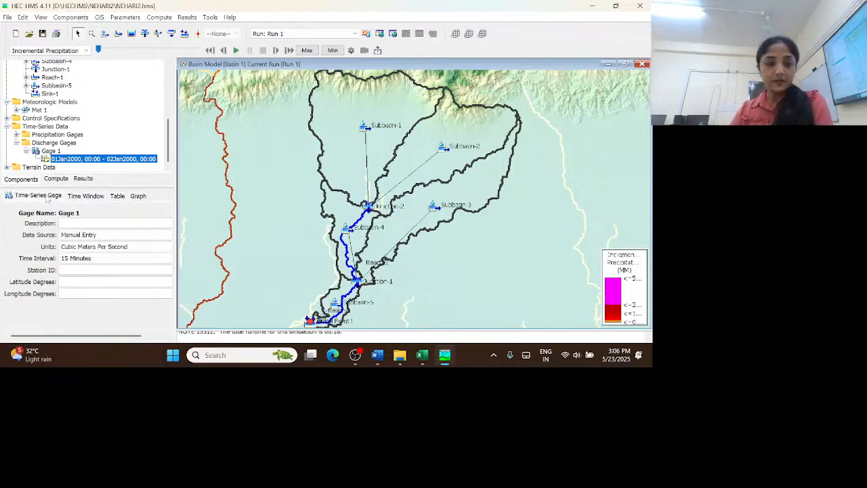
{"action": "left_click", "coordinate": [82, 261]}
{"action": "left_click", "coordinate": [82, 261]}
{"action": "left_click", "coordinate": [82, 262]}
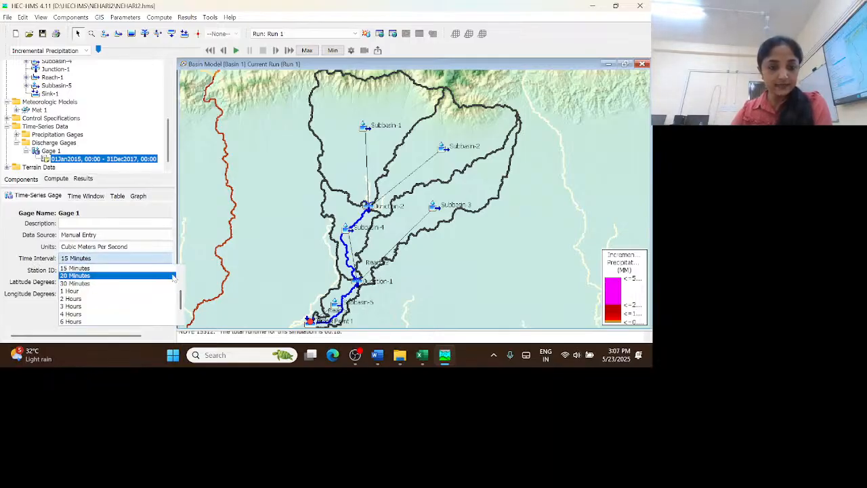
{"action": "scroll", "coordinate": [136, 291], "scroll_direction": "down", "scroll_amount": 2}
{"action": "left_click", "coordinate": [84, 321]}
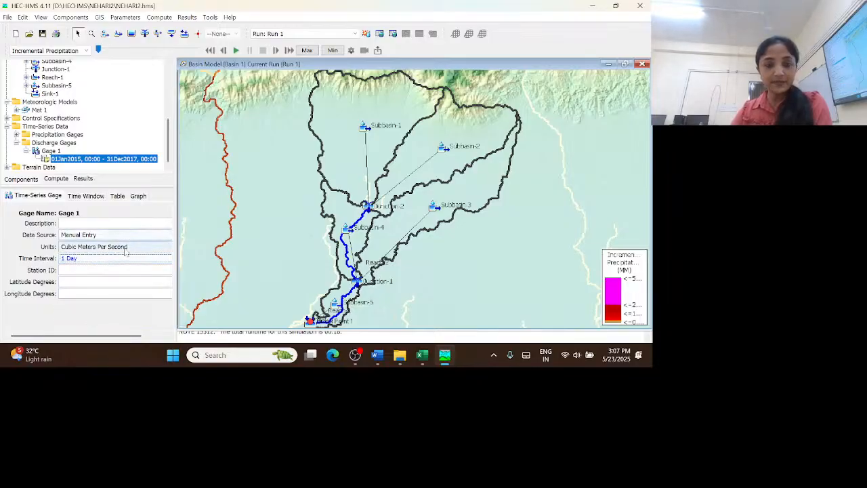
Show Gage 1's discharge table, then switch to Excel and copy discharge cells B2 through B1097, covering 1/1/2015 to 12/31/2017, in Flow_outlet.xlsx
{"action": "left_click", "coordinate": [95, 198]}
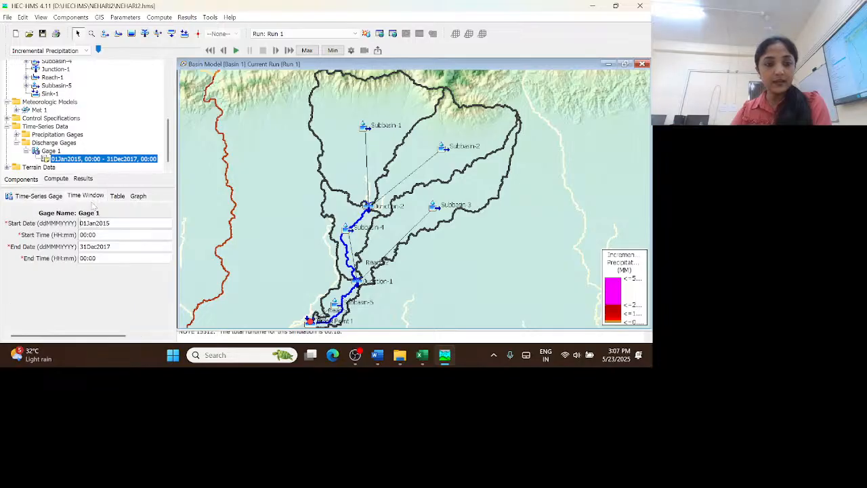
{"action": "left_click", "coordinate": [119, 198]}
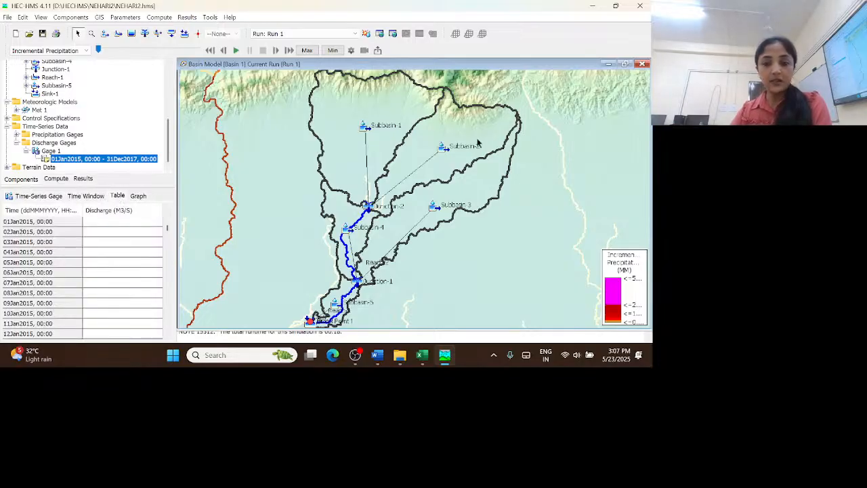
{"action": "mouse_move", "coordinate": [427, 359]}
{"action": "left_click", "coordinate": [532, 305]}
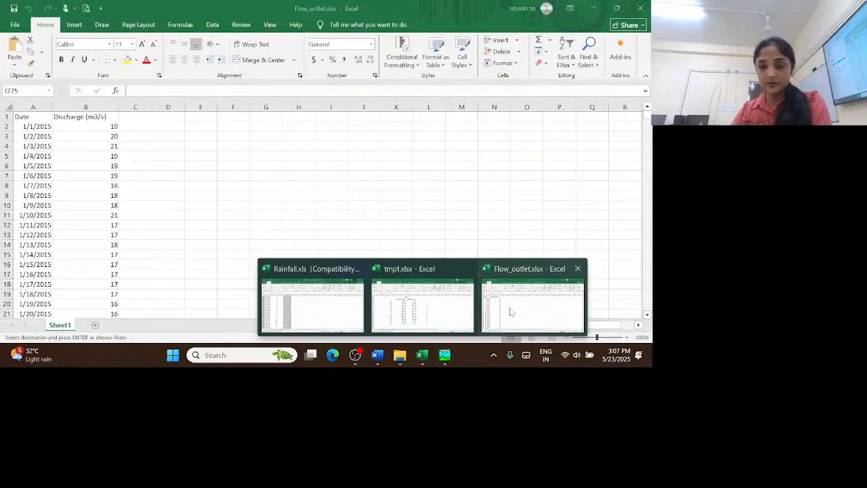
{"action": "left_click", "coordinate": [102, 126]}
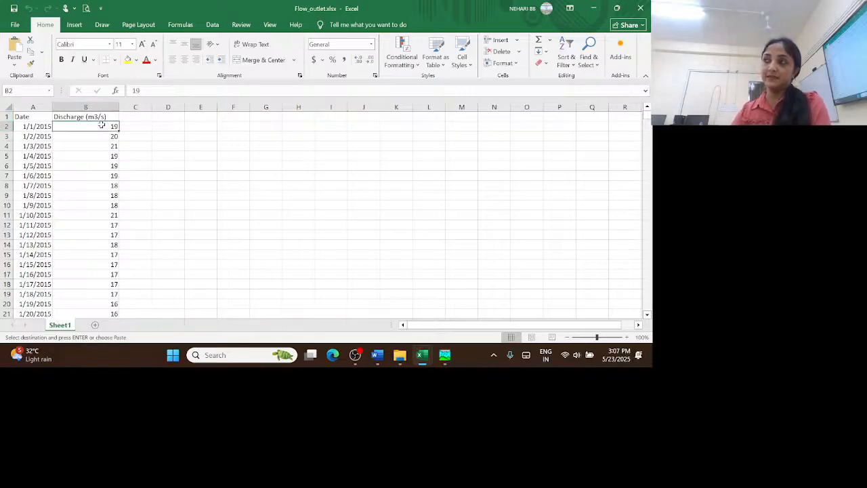
{"action": "left_click_drag", "start_coordinate": [102, 126], "coordinate": [95, 277]}
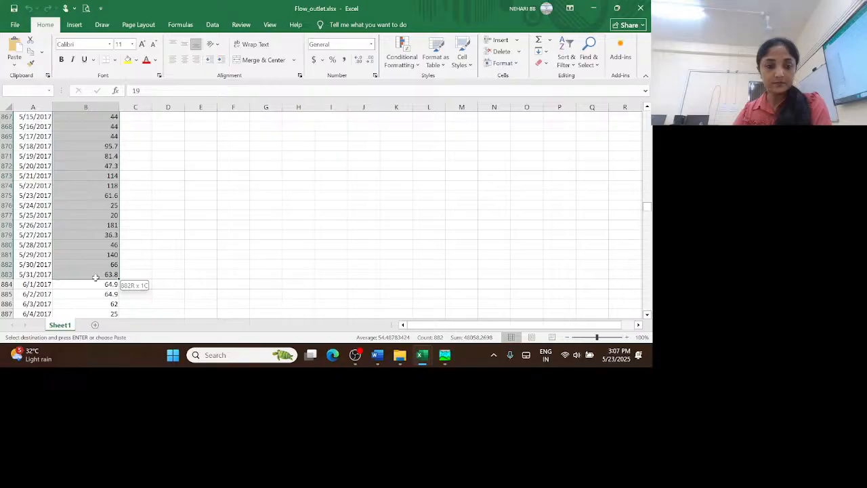
{"action": "left_click_drag", "start_coordinate": [95, 277], "coordinate": [88, 205]}
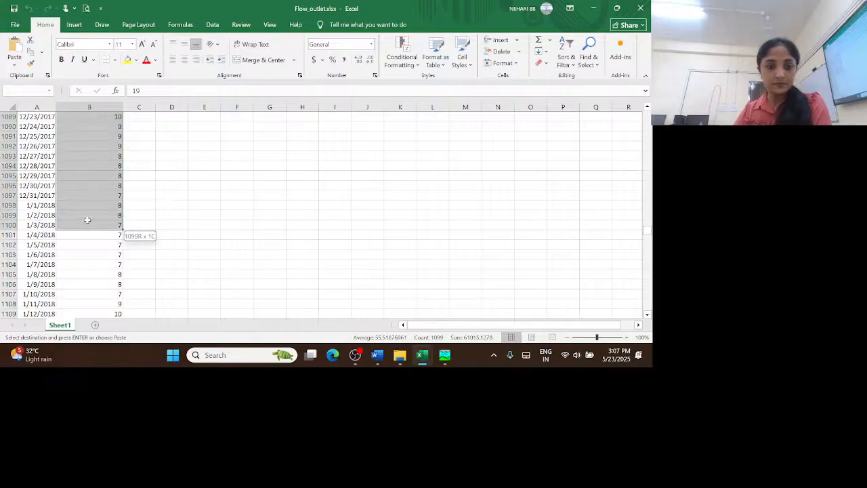
{"action": "left_click_drag", "start_coordinate": [88, 220], "coordinate": [90, 195]}
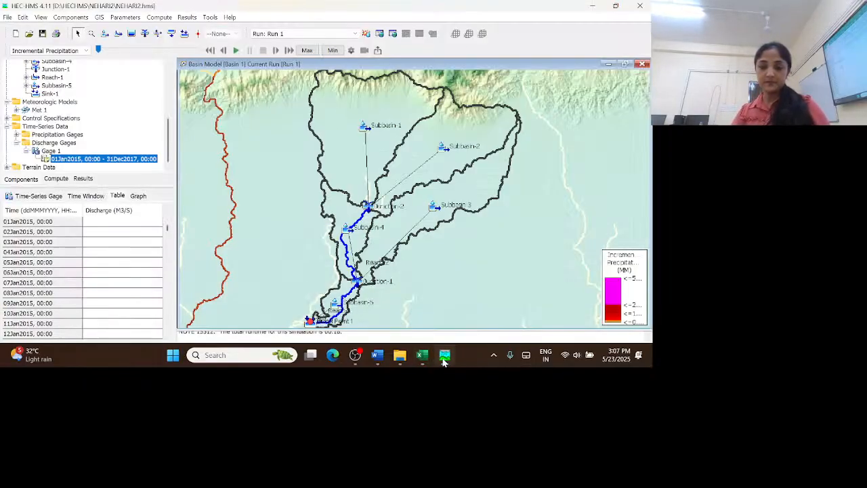
Switch to HEC-HMS, paste the copied discharges into Gage 1's table from 01Jan2015, and check the gage's graph
{"action": "left_click", "coordinate": [445, 355]}
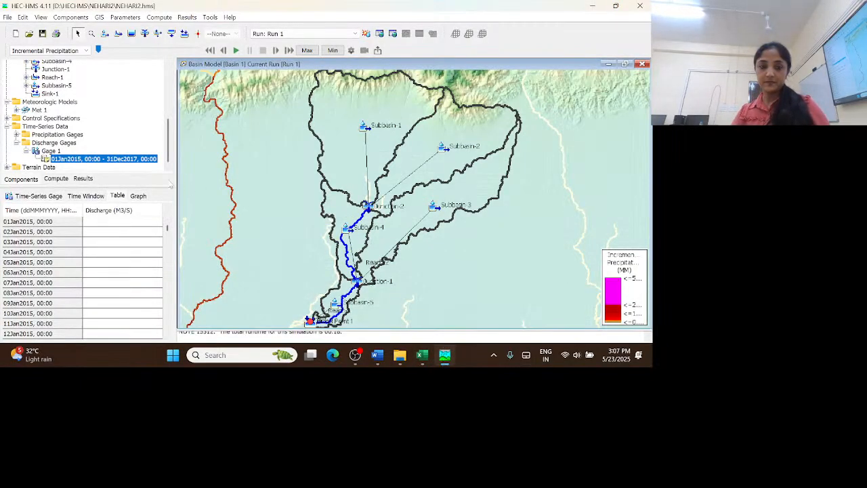
{"action": "left_click", "coordinate": [100, 222]}
{"action": "right_click", "coordinate": [102, 223]}
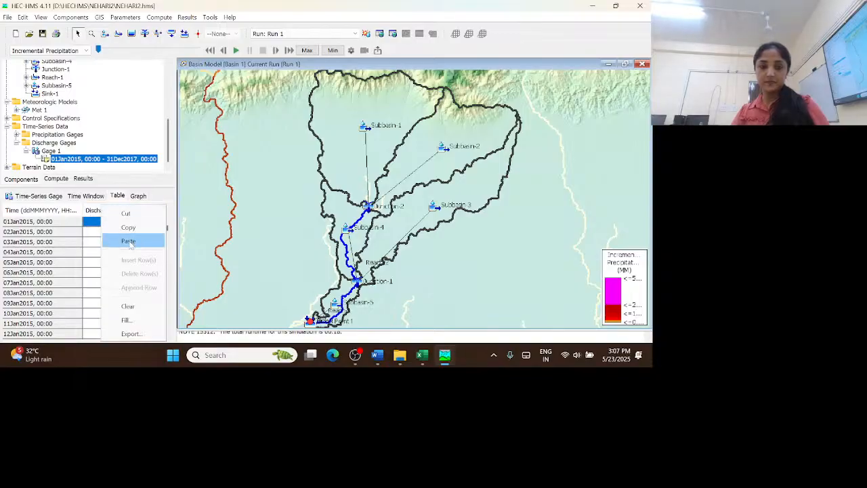
{"action": "left_click", "coordinate": [128, 242]}
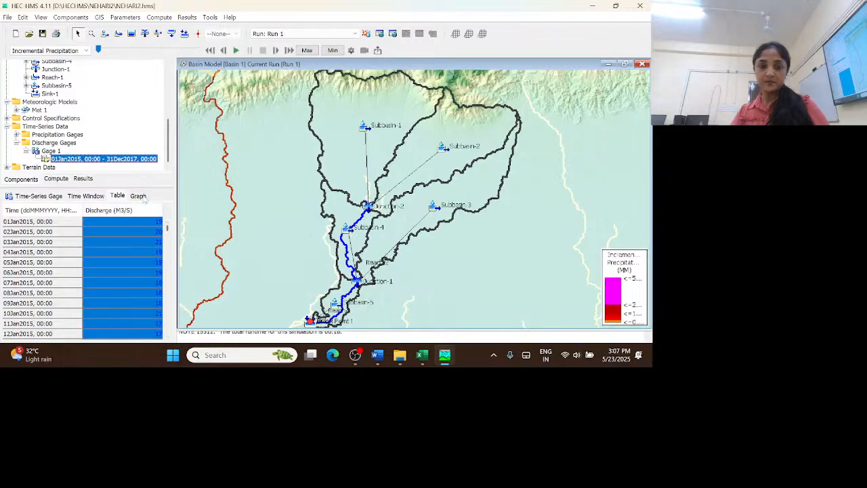
{"action": "left_click", "coordinate": [140, 196]}
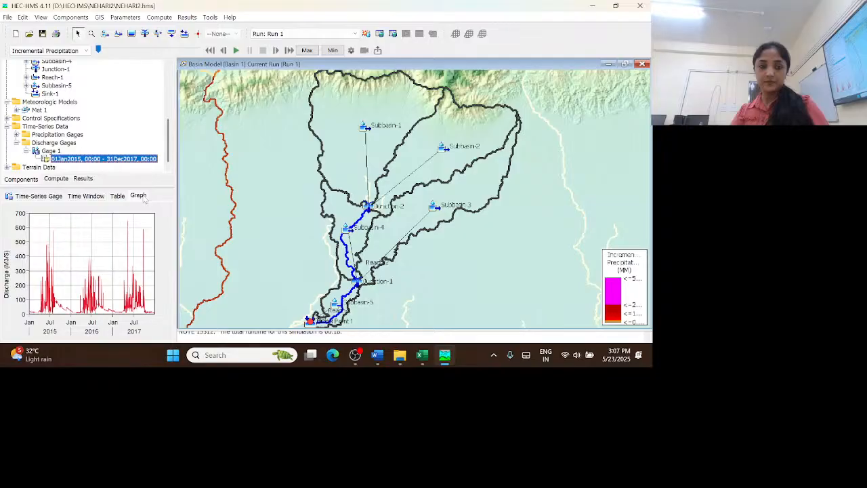
{"action": "left_click", "coordinate": [120, 196]}
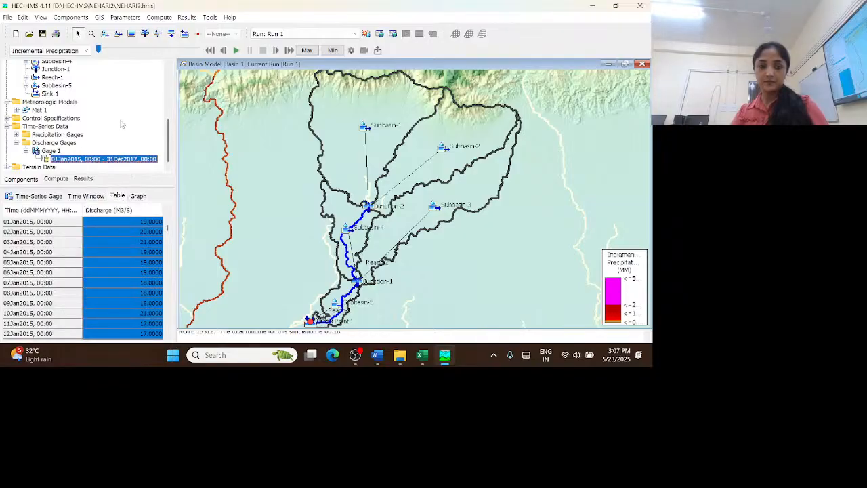
Open the options of Sink-1 in Basin 1 and check which gages its observed flow setting offers
{"action": "mouse_move", "coordinate": [169, 152]}
{"action": "left_mouse_down"}
{"action": "mouse_move", "coordinate": [163, 98]}
{"action": "mouse_move", "coordinate": [161, 164]}
{"action": "left_mouse_up"}
{"action": "left_click", "coordinate": [51, 93]}
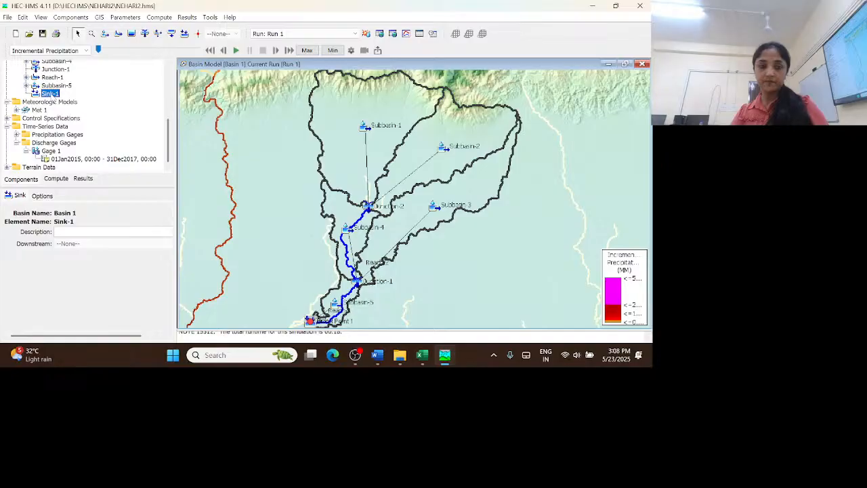
{"action": "left_click", "coordinate": [42, 196]}
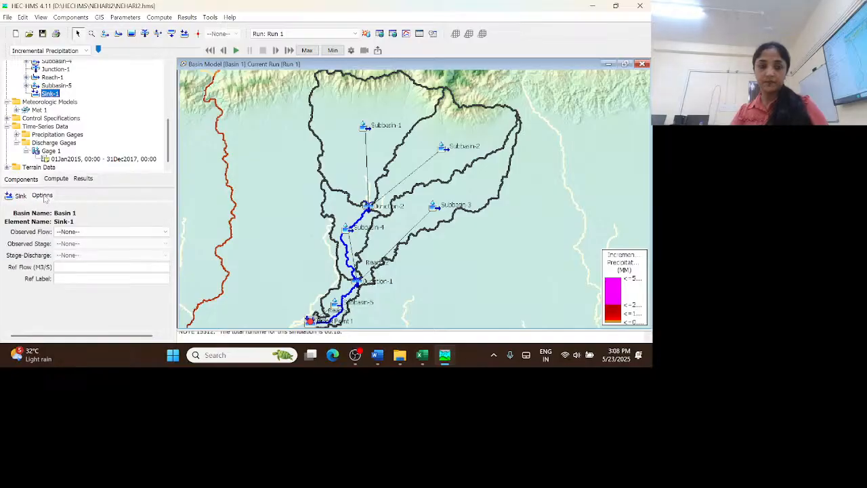
{"action": "left_click", "coordinate": [110, 237]}
{"action": "left_click", "coordinate": [115, 211]}
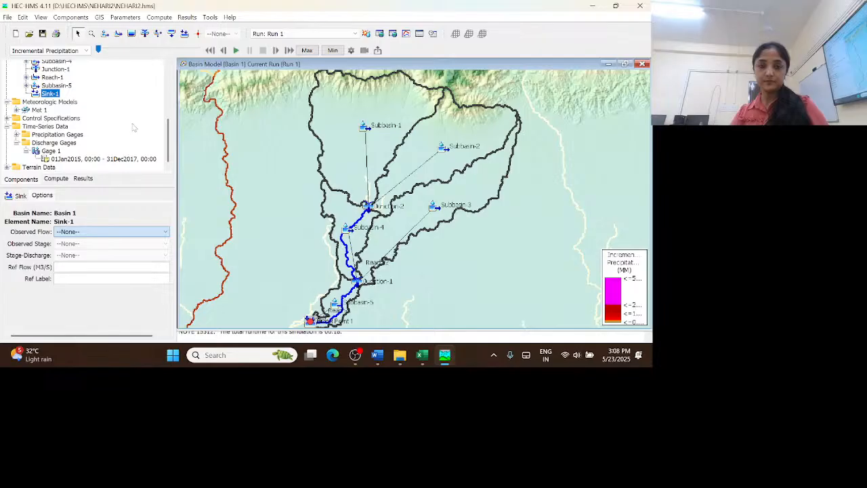
{"action": "left_click_drag", "start_coordinate": [168, 146], "coordinate": [168, 80]}
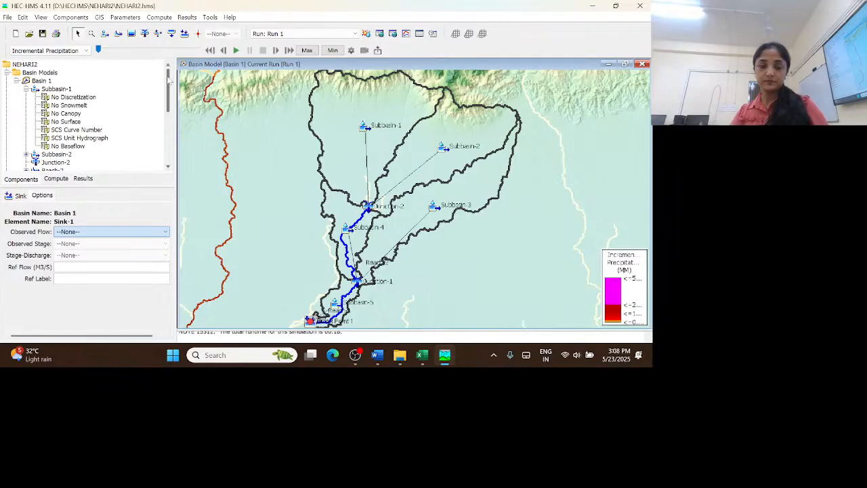
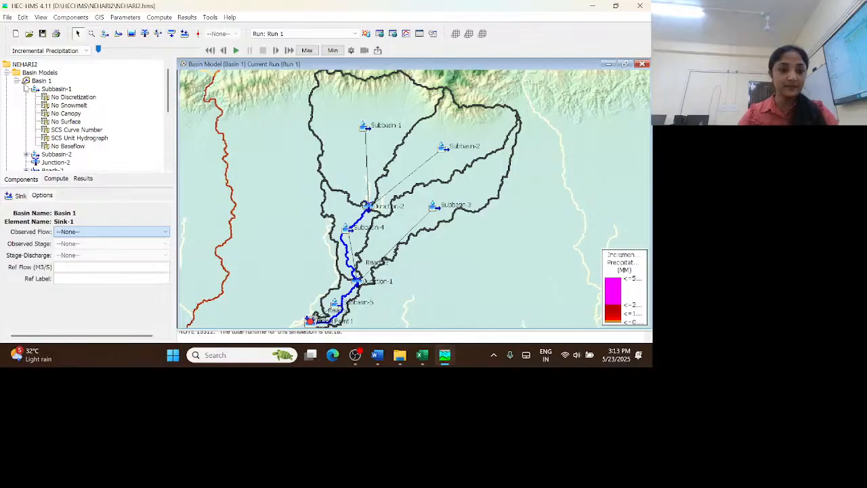
Set Sink-1's observed flow in Basin 1 to Gage 1 and check the sink's basic and optional settings
{"action": "scroll", "coordinate": [78, 106], "scroll_direction": "down", "scroll_amount": 4}
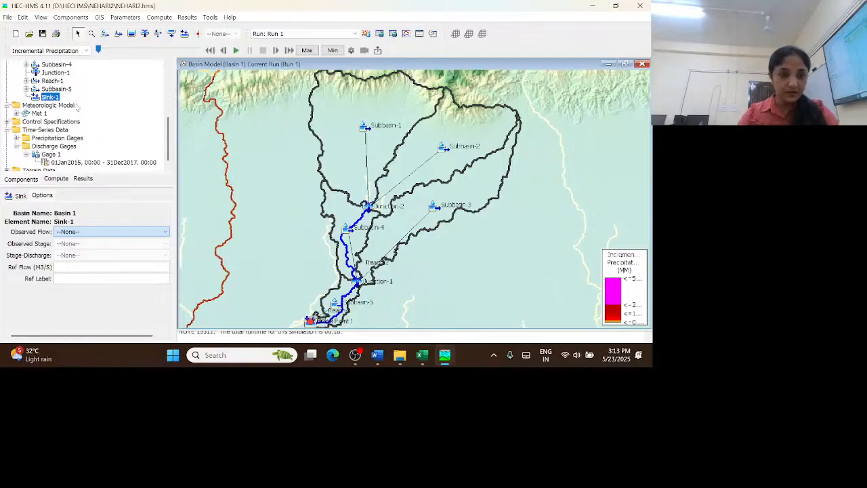
{"action": "left_click", "coordinate": [54, 99]}
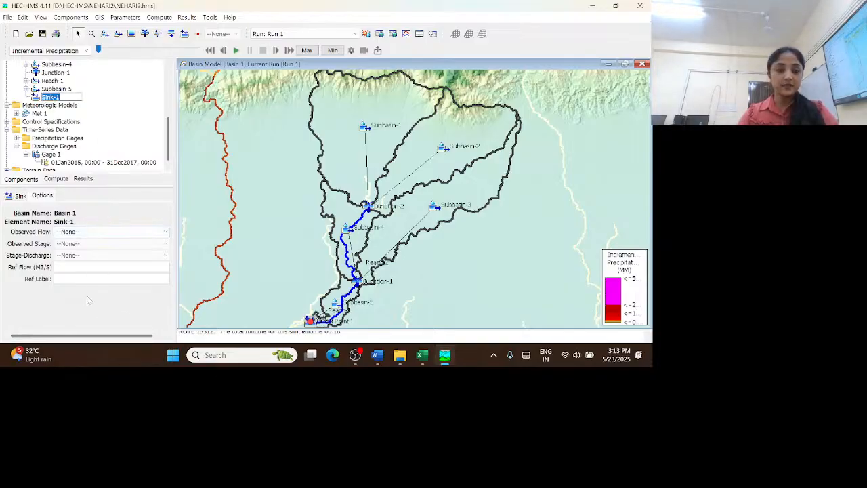
{"action": "left_click", "coordinate": [30, 181]}
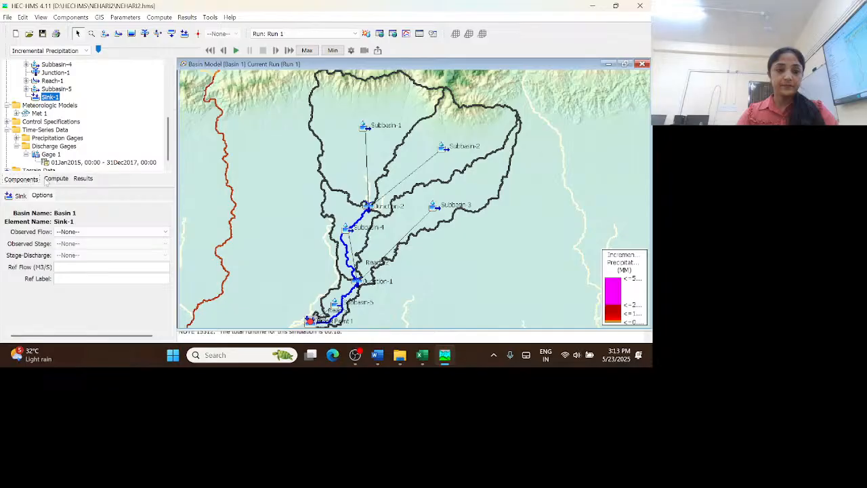
{"action": "left_click", "coordinate": [95, 233]}
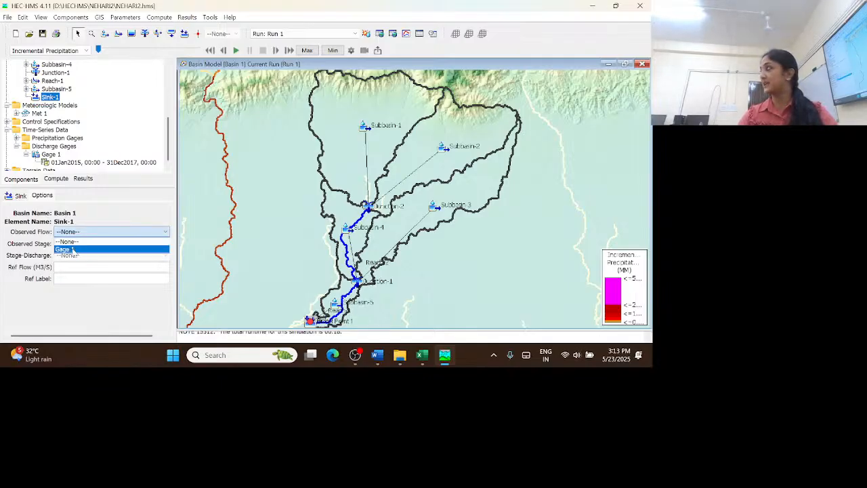
{"action": "left_click", "coordinate": [73, 250]}
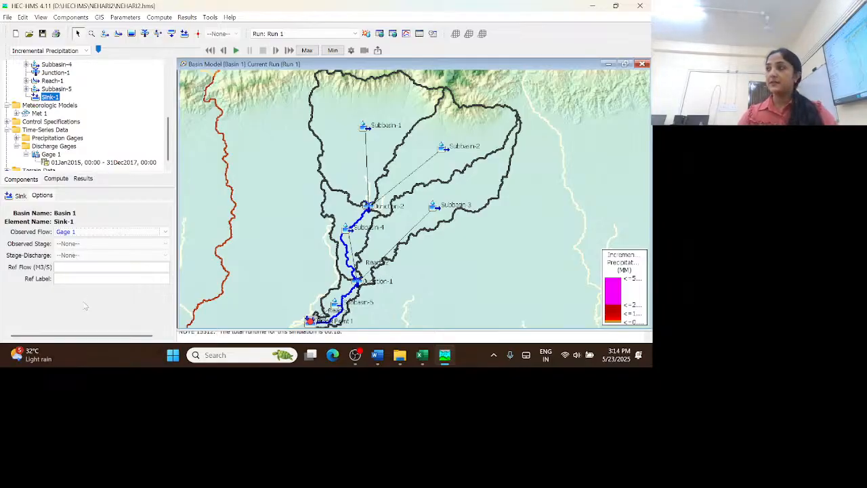
{"action": "left_click", "coordinate": [47, 197]}
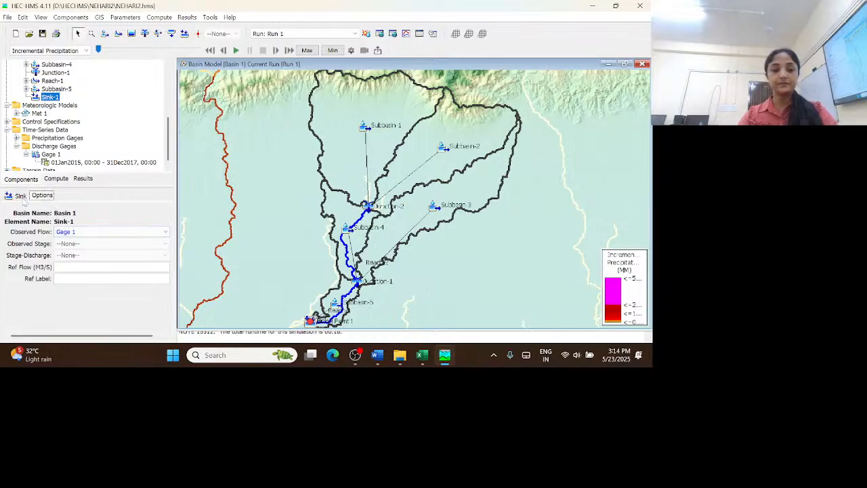
{"action": "left_click", "coordinate": [20, 196]}
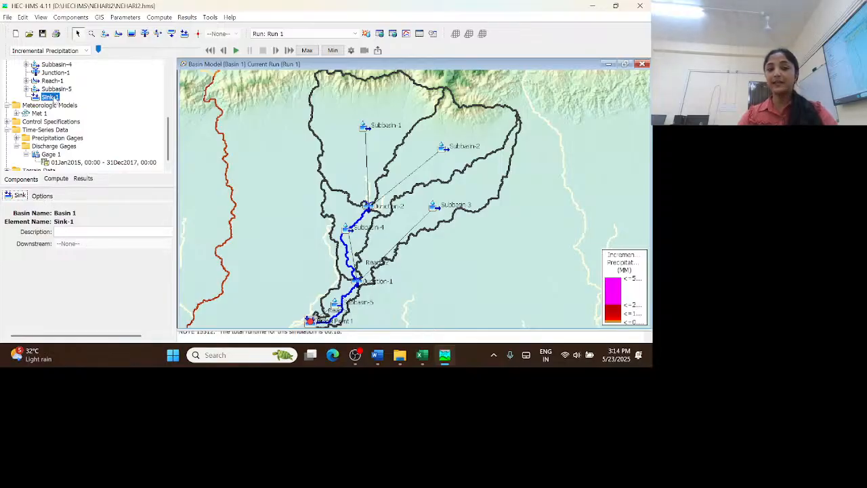
{"action": "left_click", "coordinate": [42, 196]}
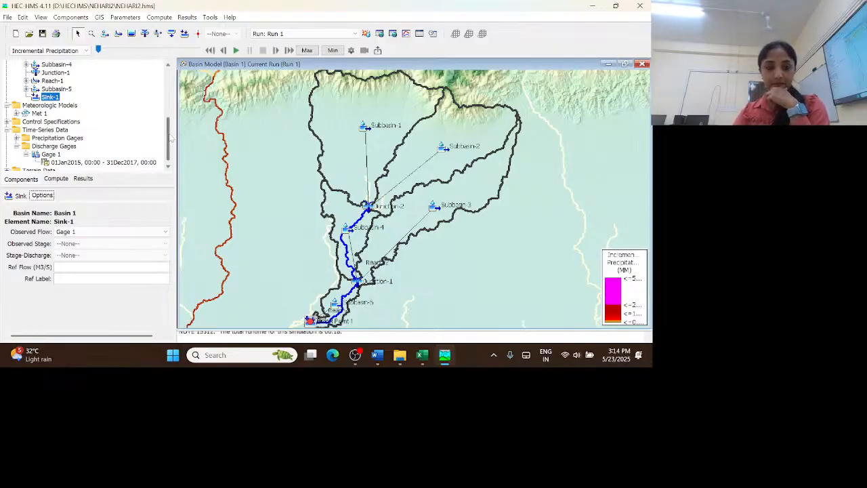
Select simulation run Run 1 and compute it with the observed flow linked to Sink-1
{"action": "left_click_drag", "start_coordinate": [172, 138], "coordinate": [172, 65]}
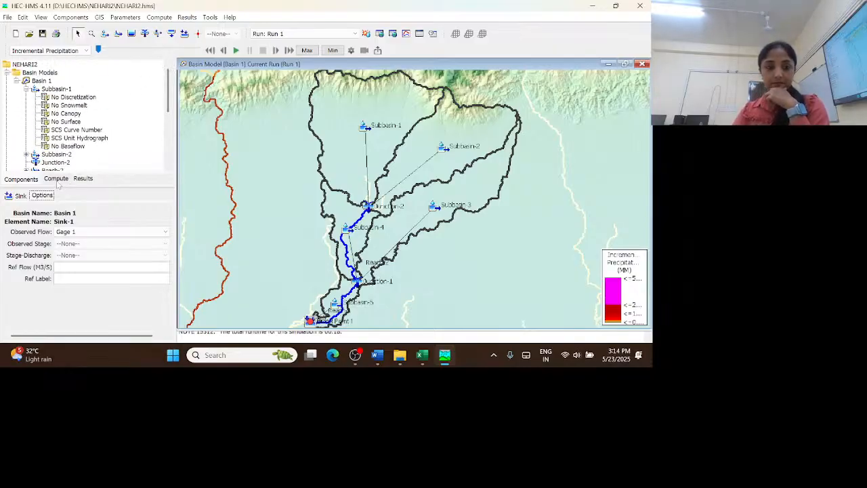
{"action": "left_click", "coordinate": [57, 179]}
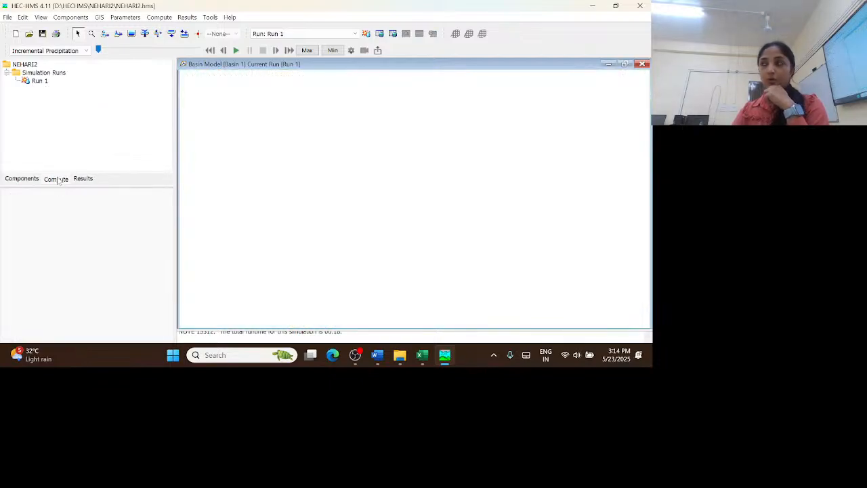
{"action": "left_click", "coordinate": [39, 81]}
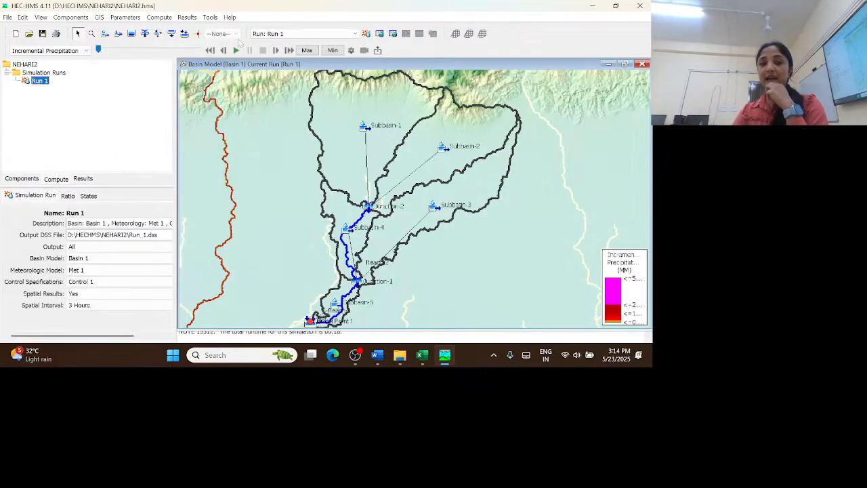
{"action": "left_click", "coordinate": [367, 33]}
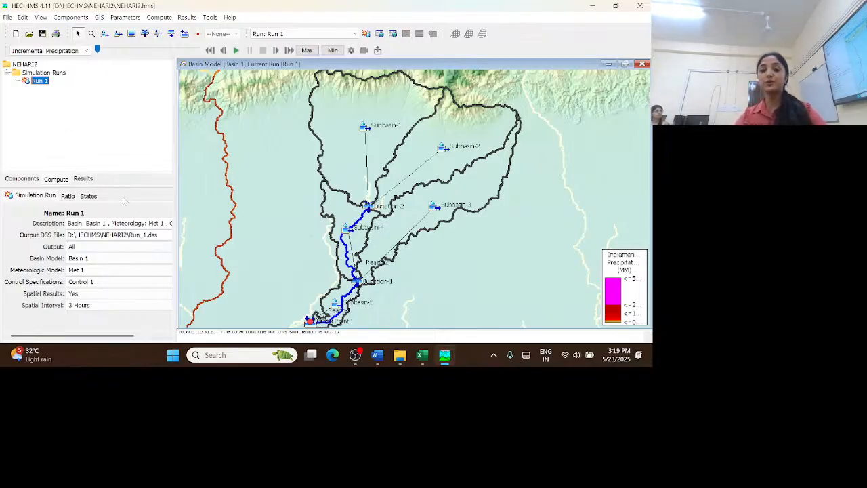
Expand Run 1's results for Sink-1, view its summary table at full-screen size, and close the table
{"action": "left_click", "coordinate": [118, 146]}
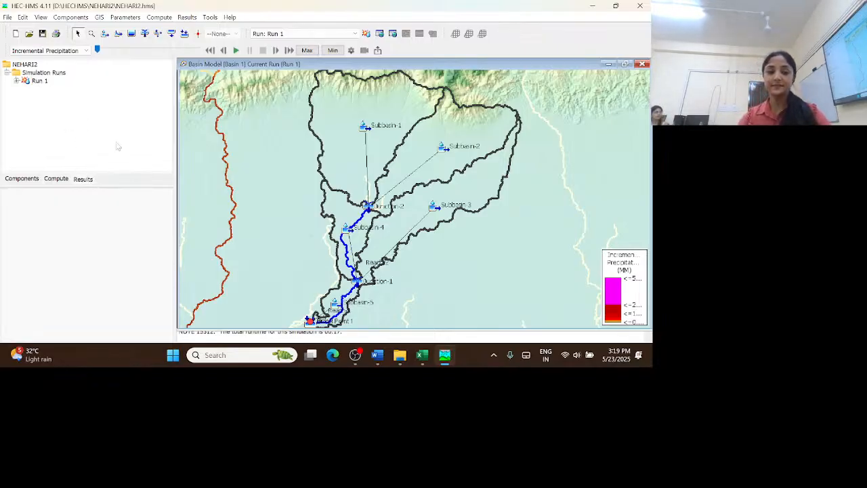
{"action": "left_click", "coordinate": [17, 81]}
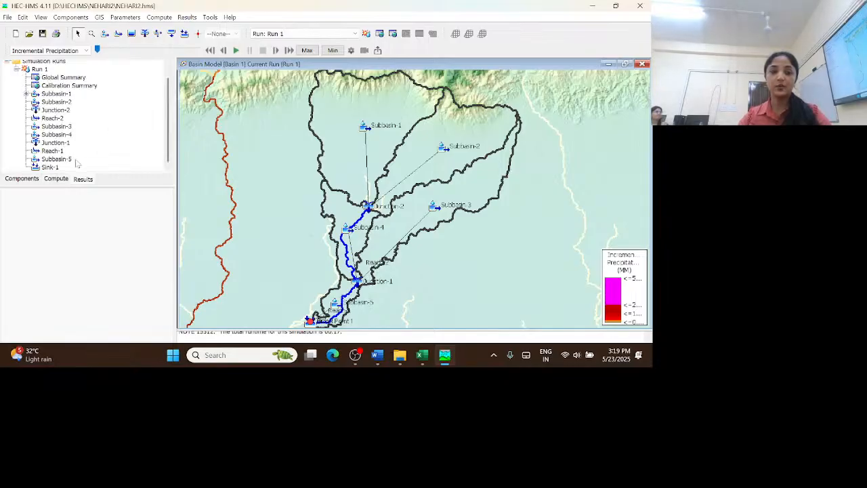
{"action": "double_click", "coordinate": [47, 166]}
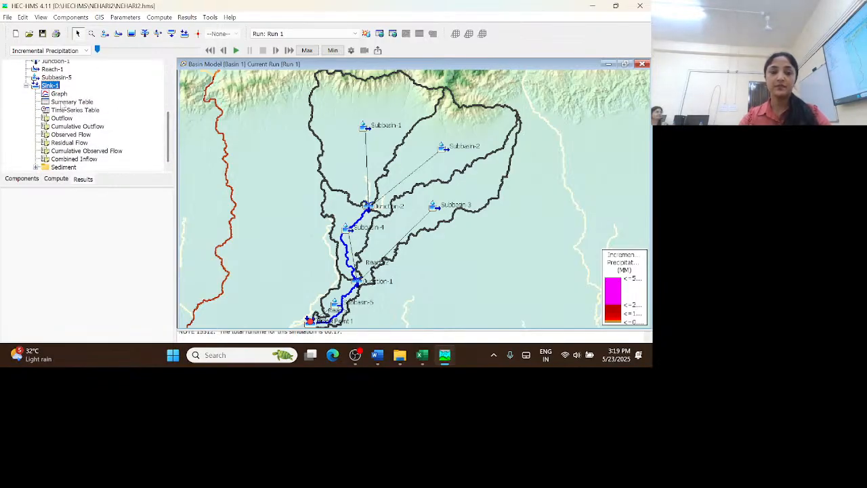
{"action": "left_click", "coordinate": [61, 103]}
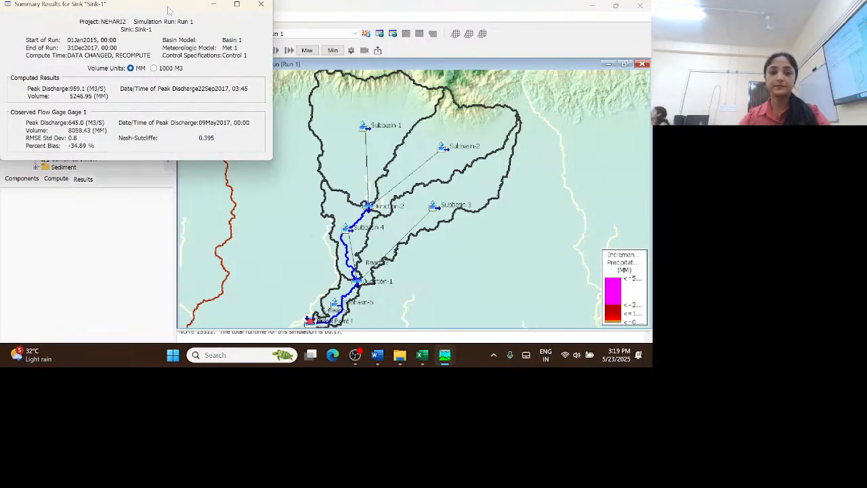
{"action": "left_click_drag", "start_coordinate": [168, 7], "coordinate": [278, 3]}
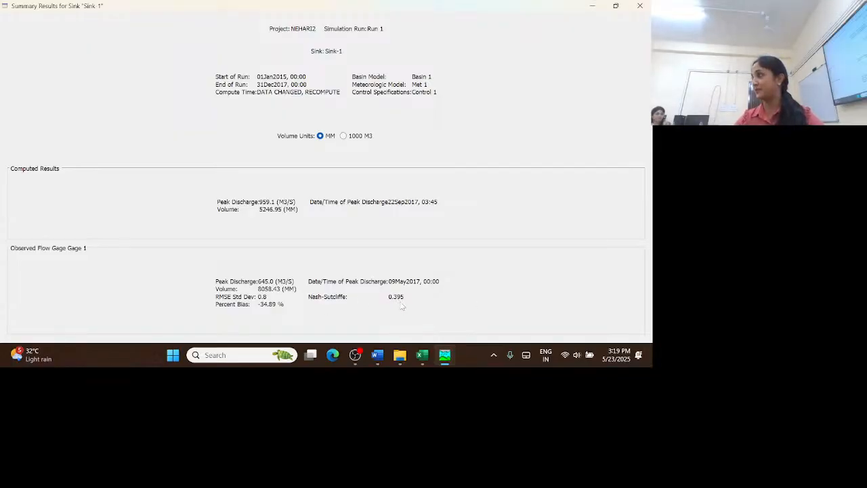
{"action": "left_click", "coordinate": [617, 6]}
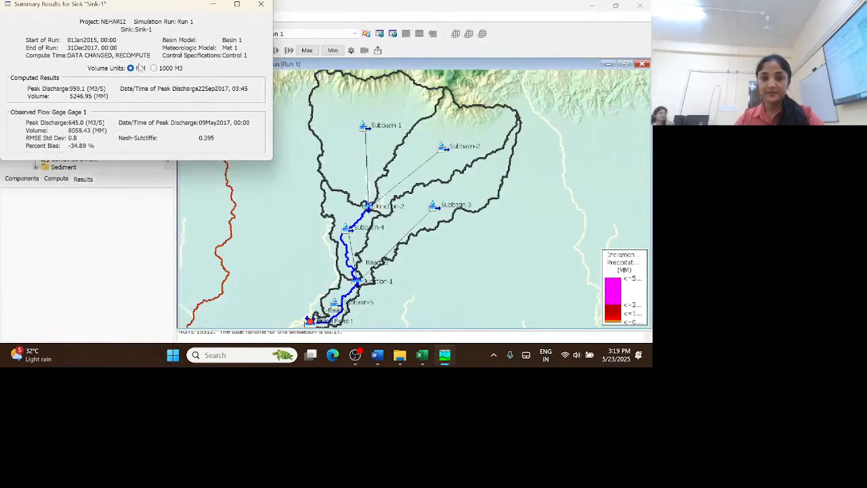
{"action": "left_click", "coordinate": [261, 5]}
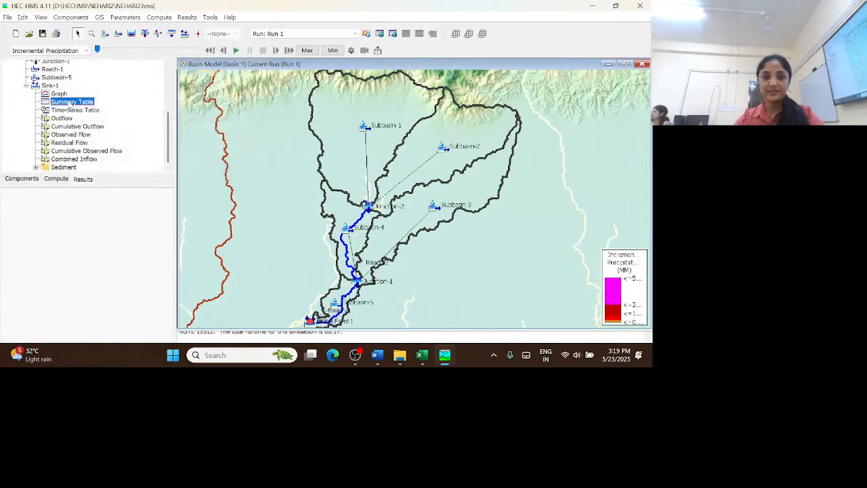
Compare observed flow with computed outflow in Sink-1's result graph, enlarging the April to September 2015 peaks, and close the graph
{"action": "left_click", "coordinate": [60, 95]}
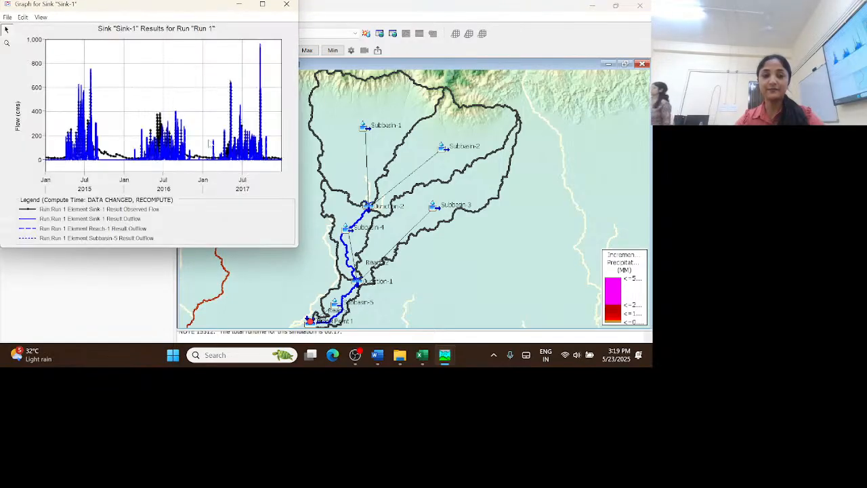
{"action": "left_click", "coordinate": [262, 4]}
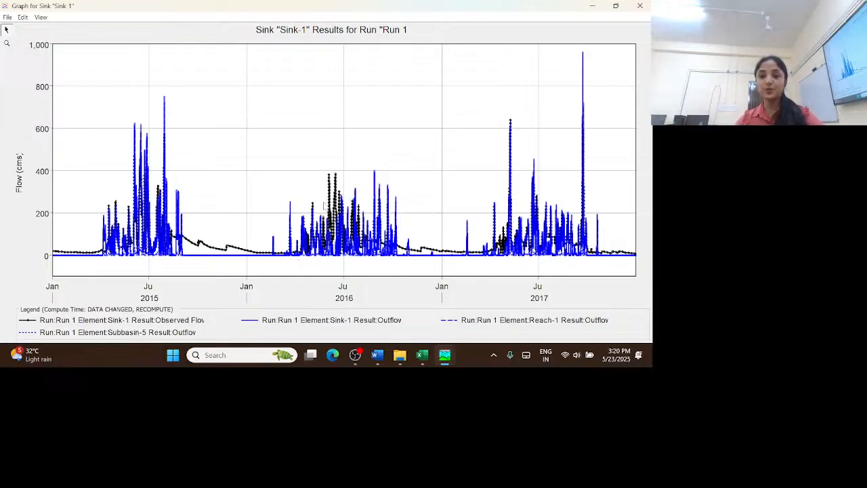
{"action": "mouse_move", "coordinate": [337, 204]}
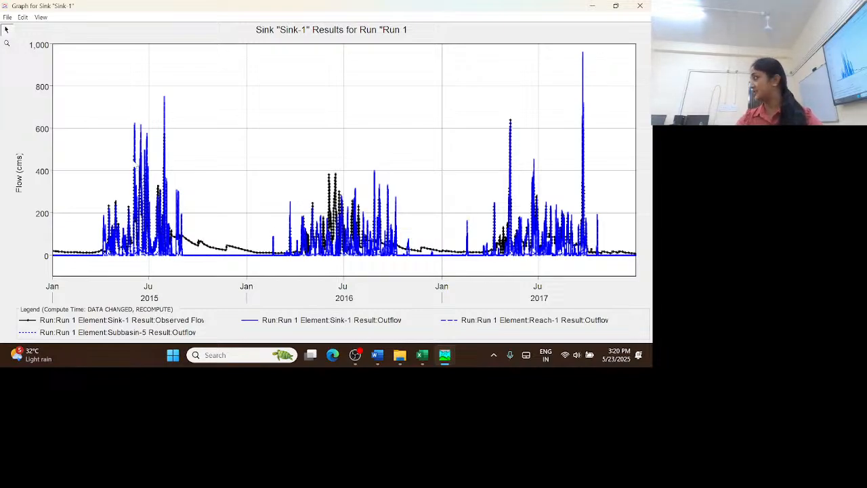
{"action": "mouse_move", "coordinate": [133, 165]}
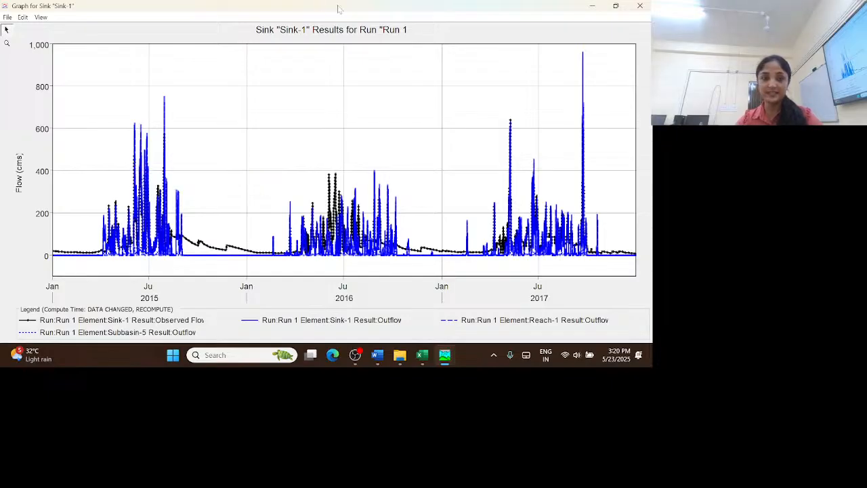
{"action": "left_click", "coordinate": [6, 44]}
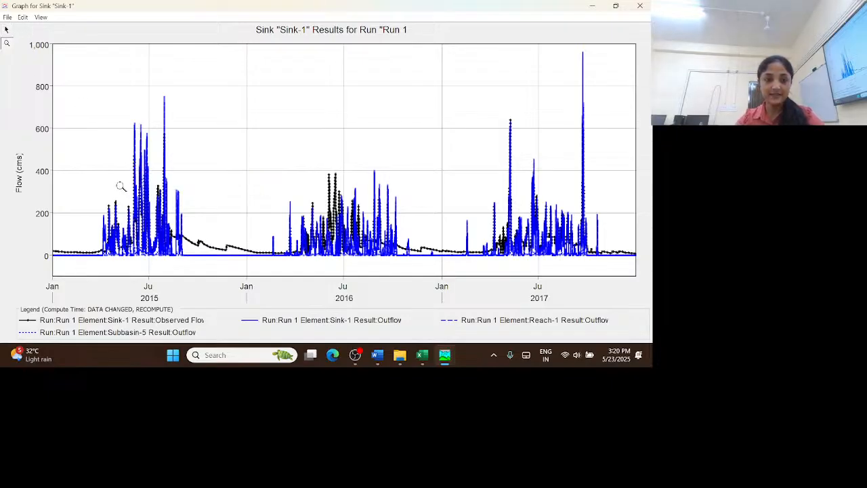
{"action": "left_click_drag", "start_coordinate": [98, 151], "coordinate": [195, 223]}
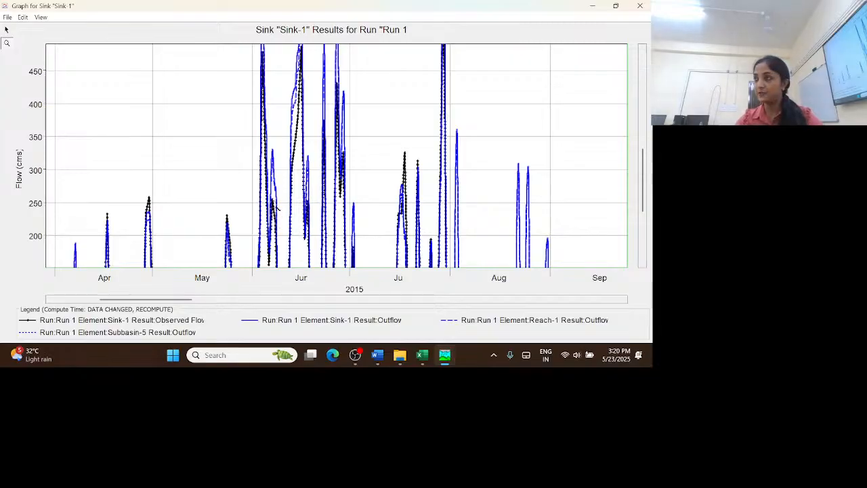
{"action": "mouse_move", "coordinate": [272, 206]}
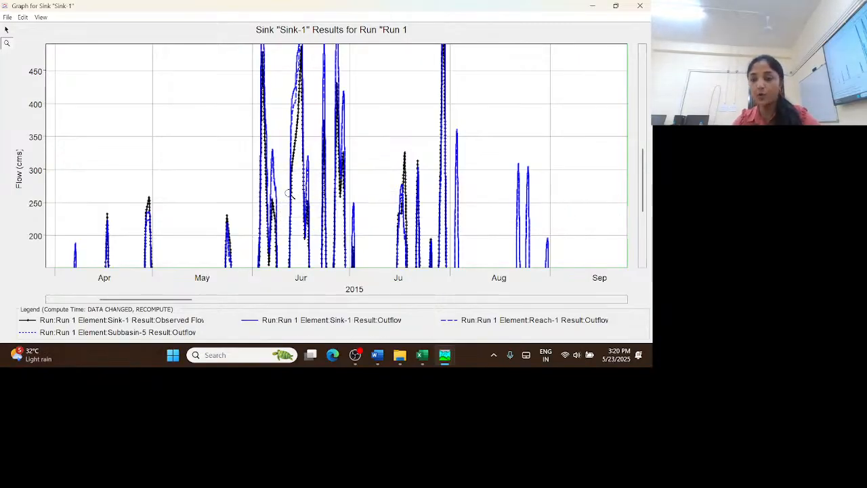
{"action": "mouse_move", "coordinate": [266, 185]}
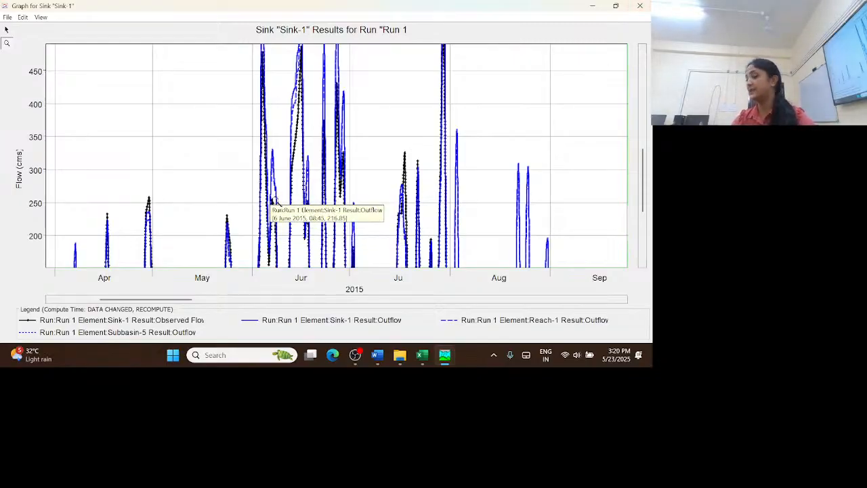
{"action": "left_click", "coordinate": [616, 7]}
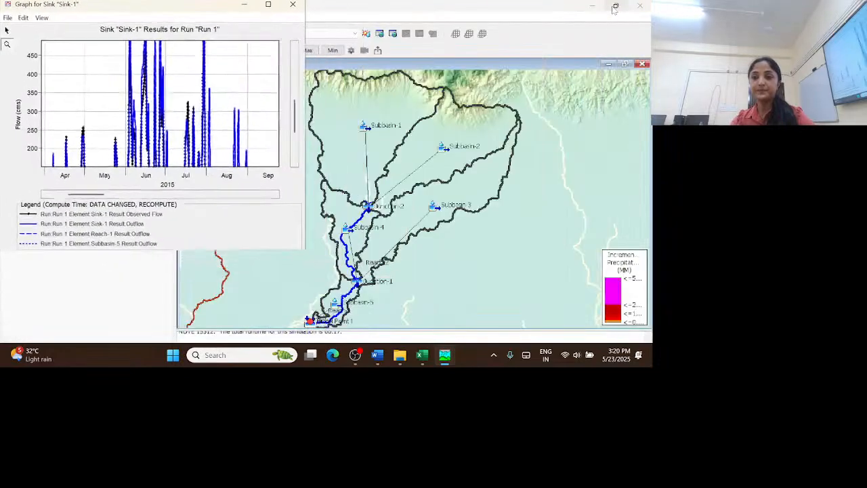
{"action": "left_click", "coordinate": [286, 4]}
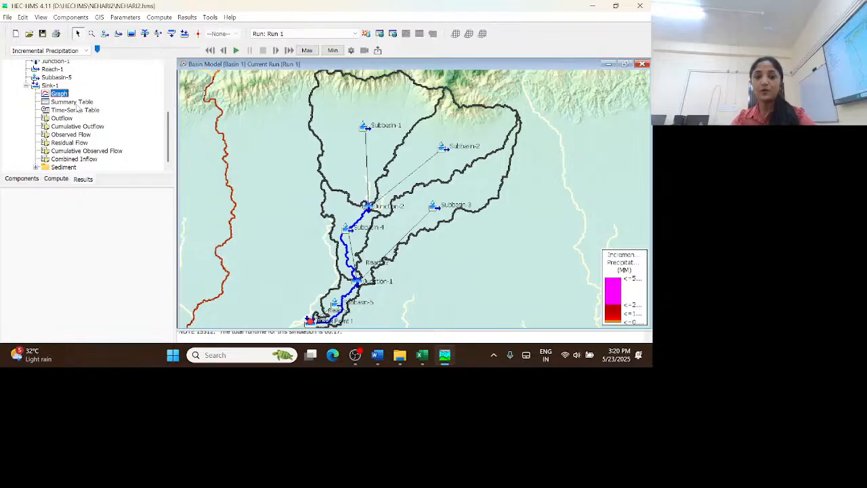
Reopen Sink-1's summary table, examine peak discharge, volume, RMSE, percent bias and Nash-Sutcliffe against Gage 1, and close it
{"action": "left_click", "coordinate": [76, 103]}
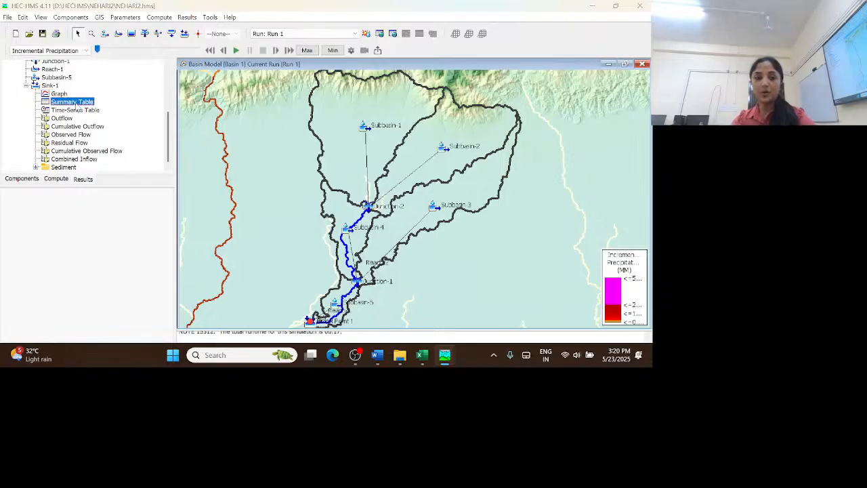
{"action": "left_click_drag", "start_coordinate": [124, 8], "coordinate": [333, 36]}
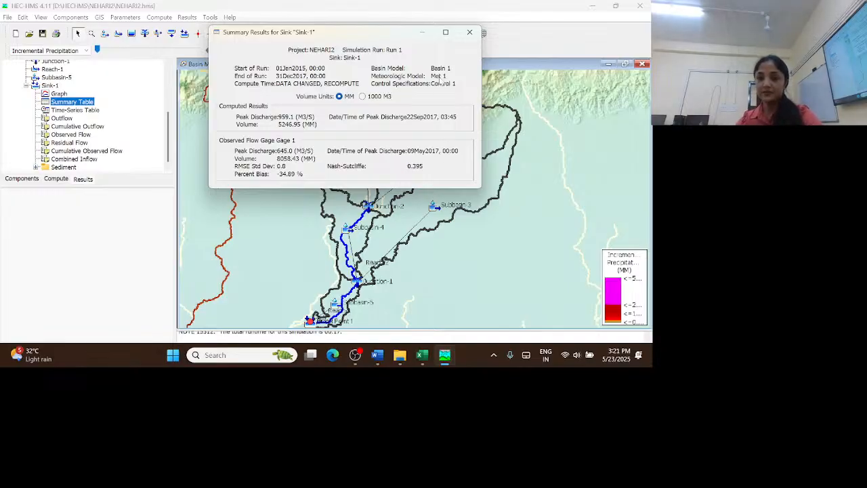
{"action": "left_click_drag", "start_coordinate": [387, 31], "coordinate": [354, 30]}
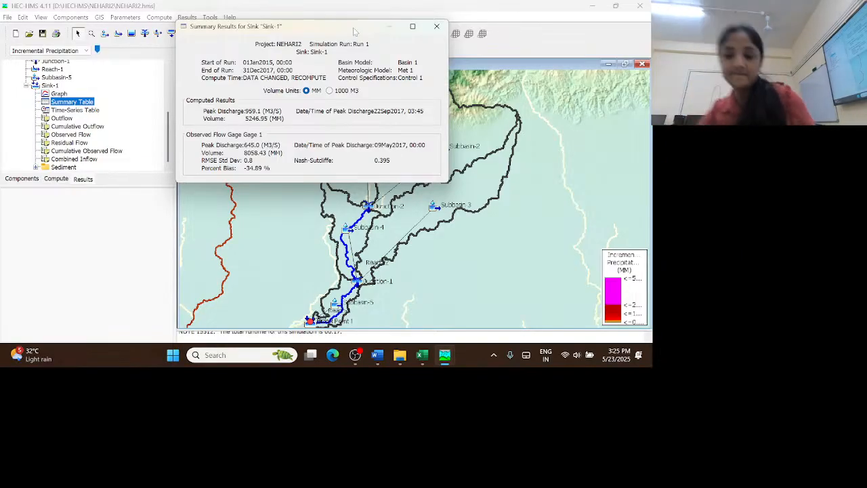
{"action": "left_click", "coordinate": [437, 27]}
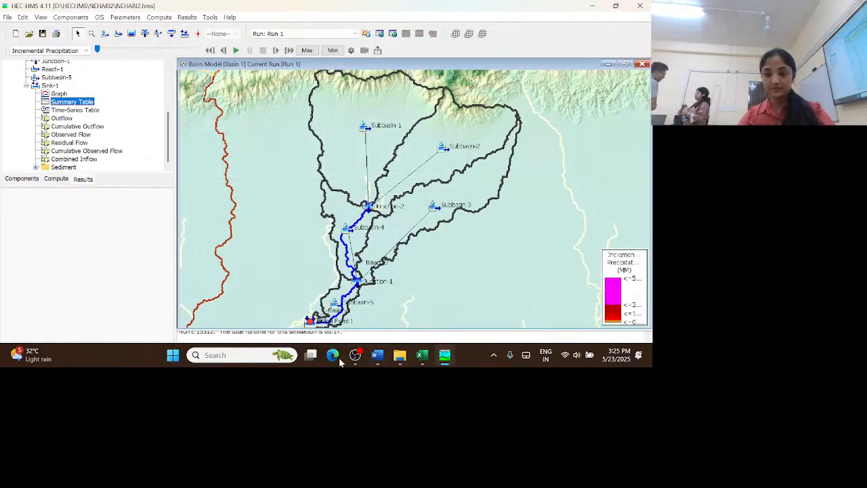
{"action": "mouse_move", "coordinate": [316, 357]}
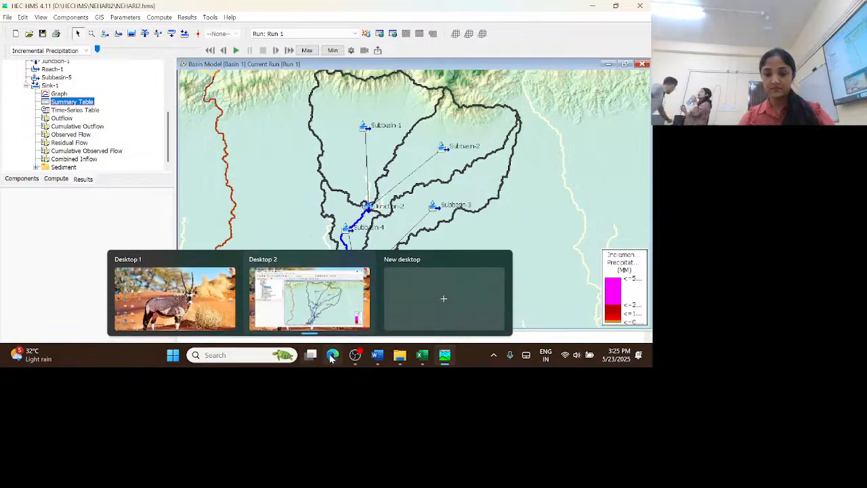